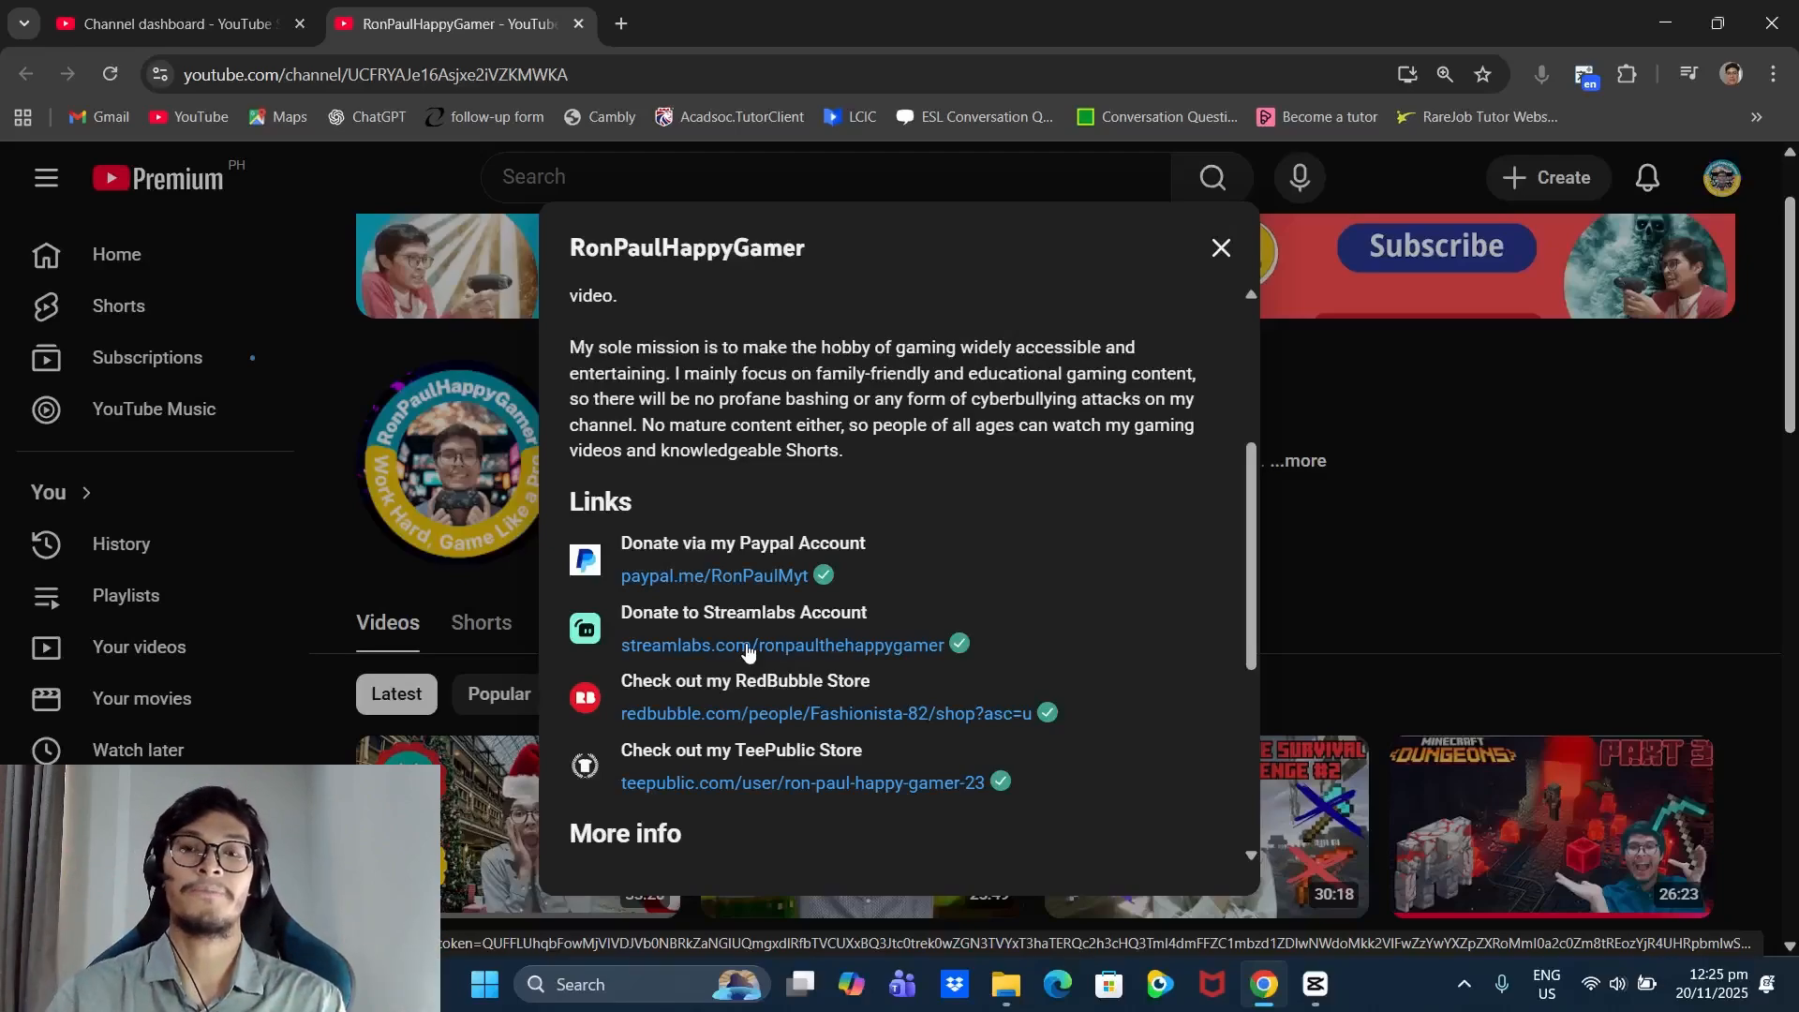
# - Open the PayPal donation link in the channel's description and start sending money to the channel owner
pyautogui.scroll(-1, 962, 564)
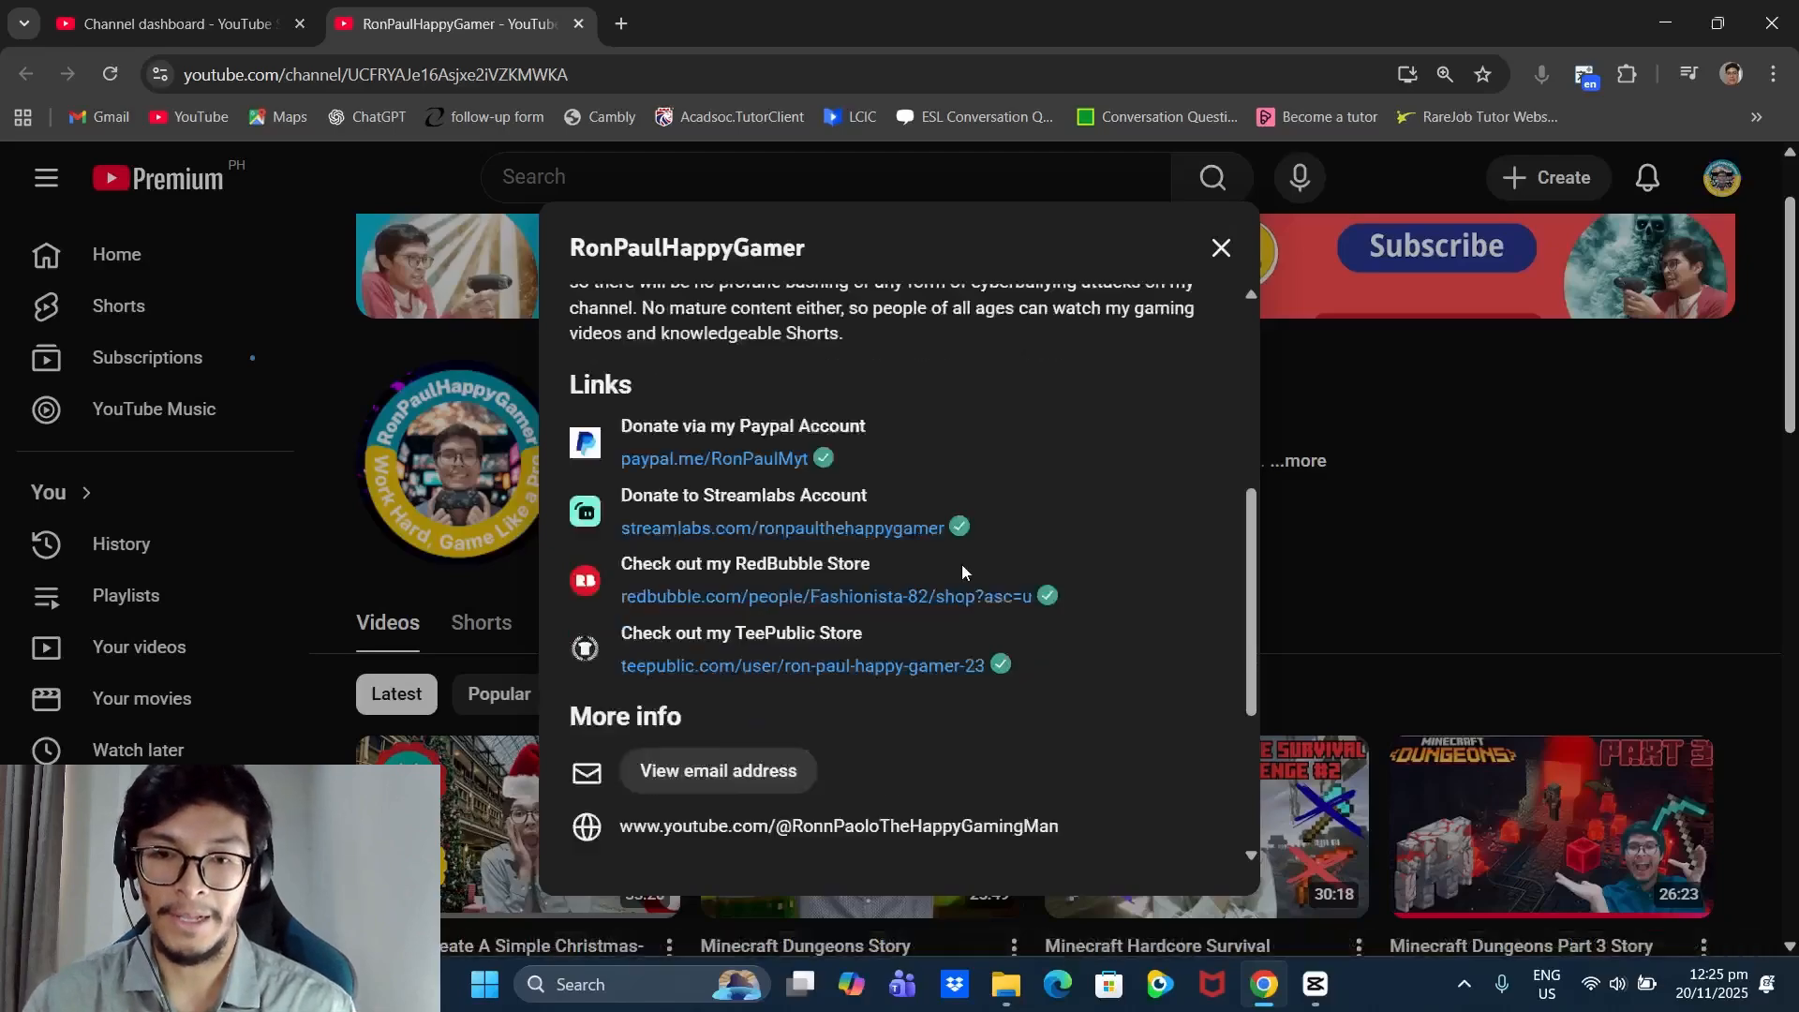
pyautogui.click(698, 461)
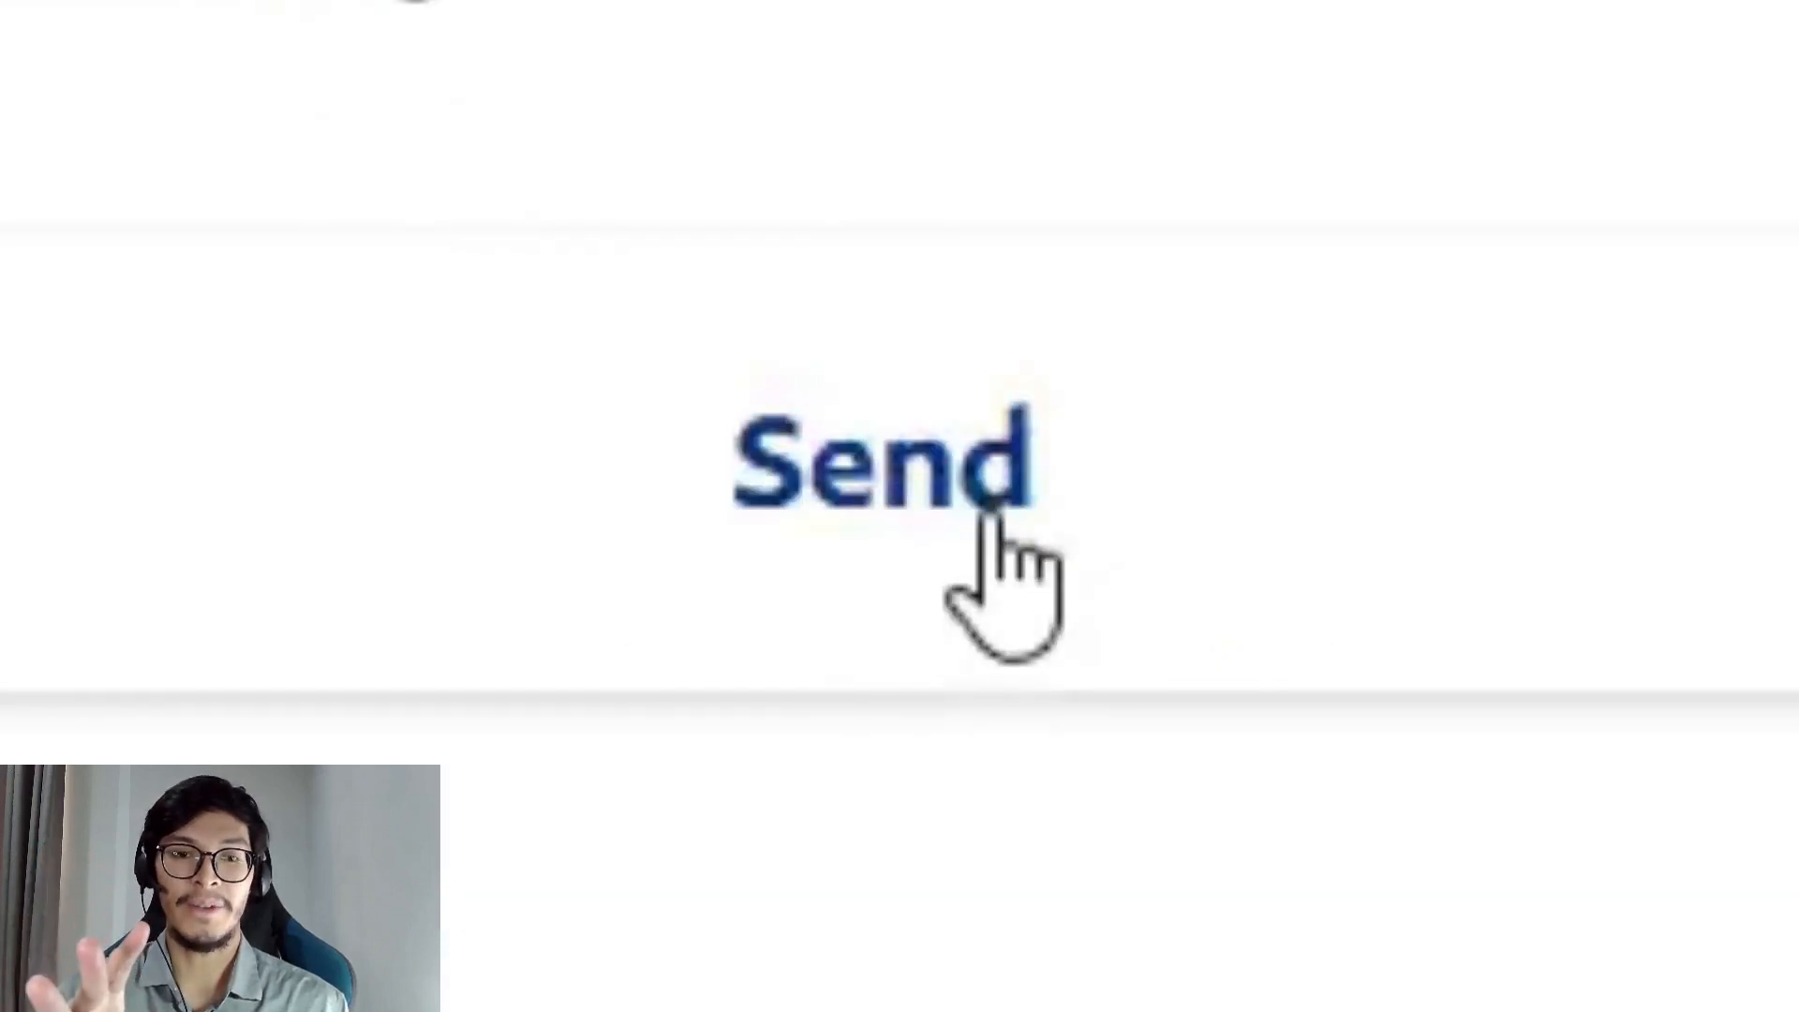
pyautogui.click(982, 514)
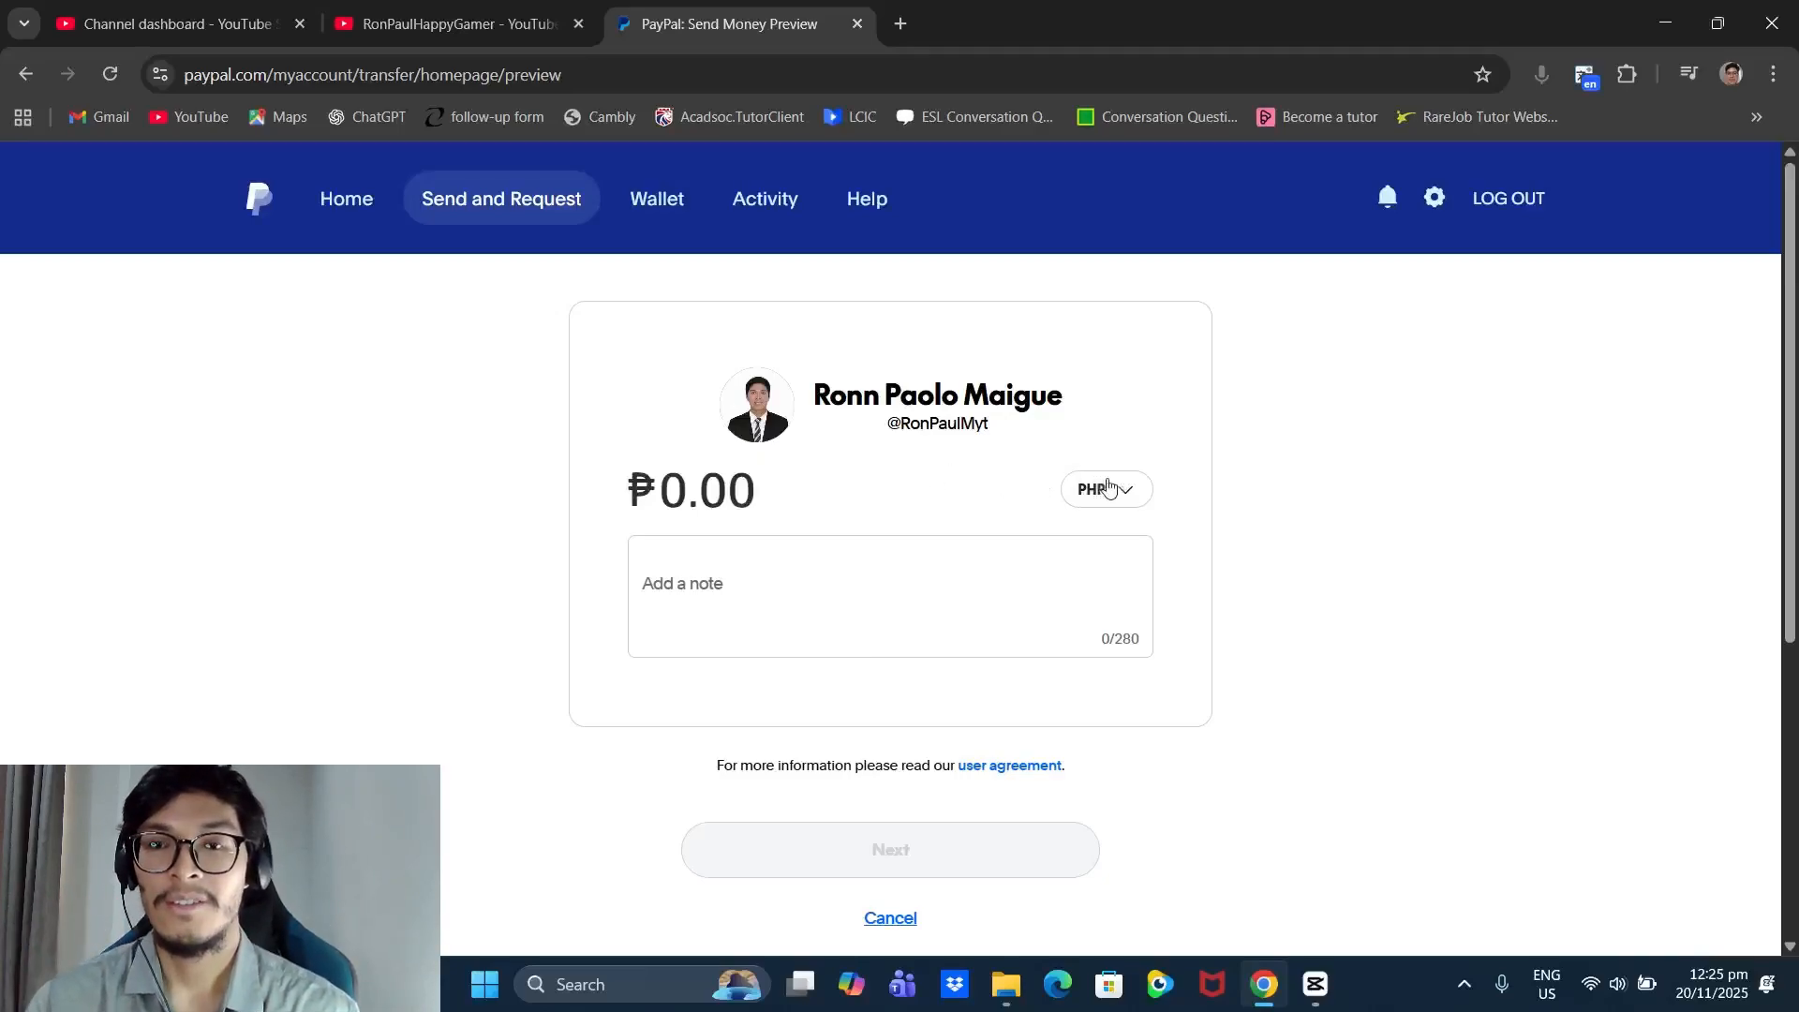
# - Examine the list of available payment currencies and choose Philippine Peso
pyautogui.click(1107, 488)
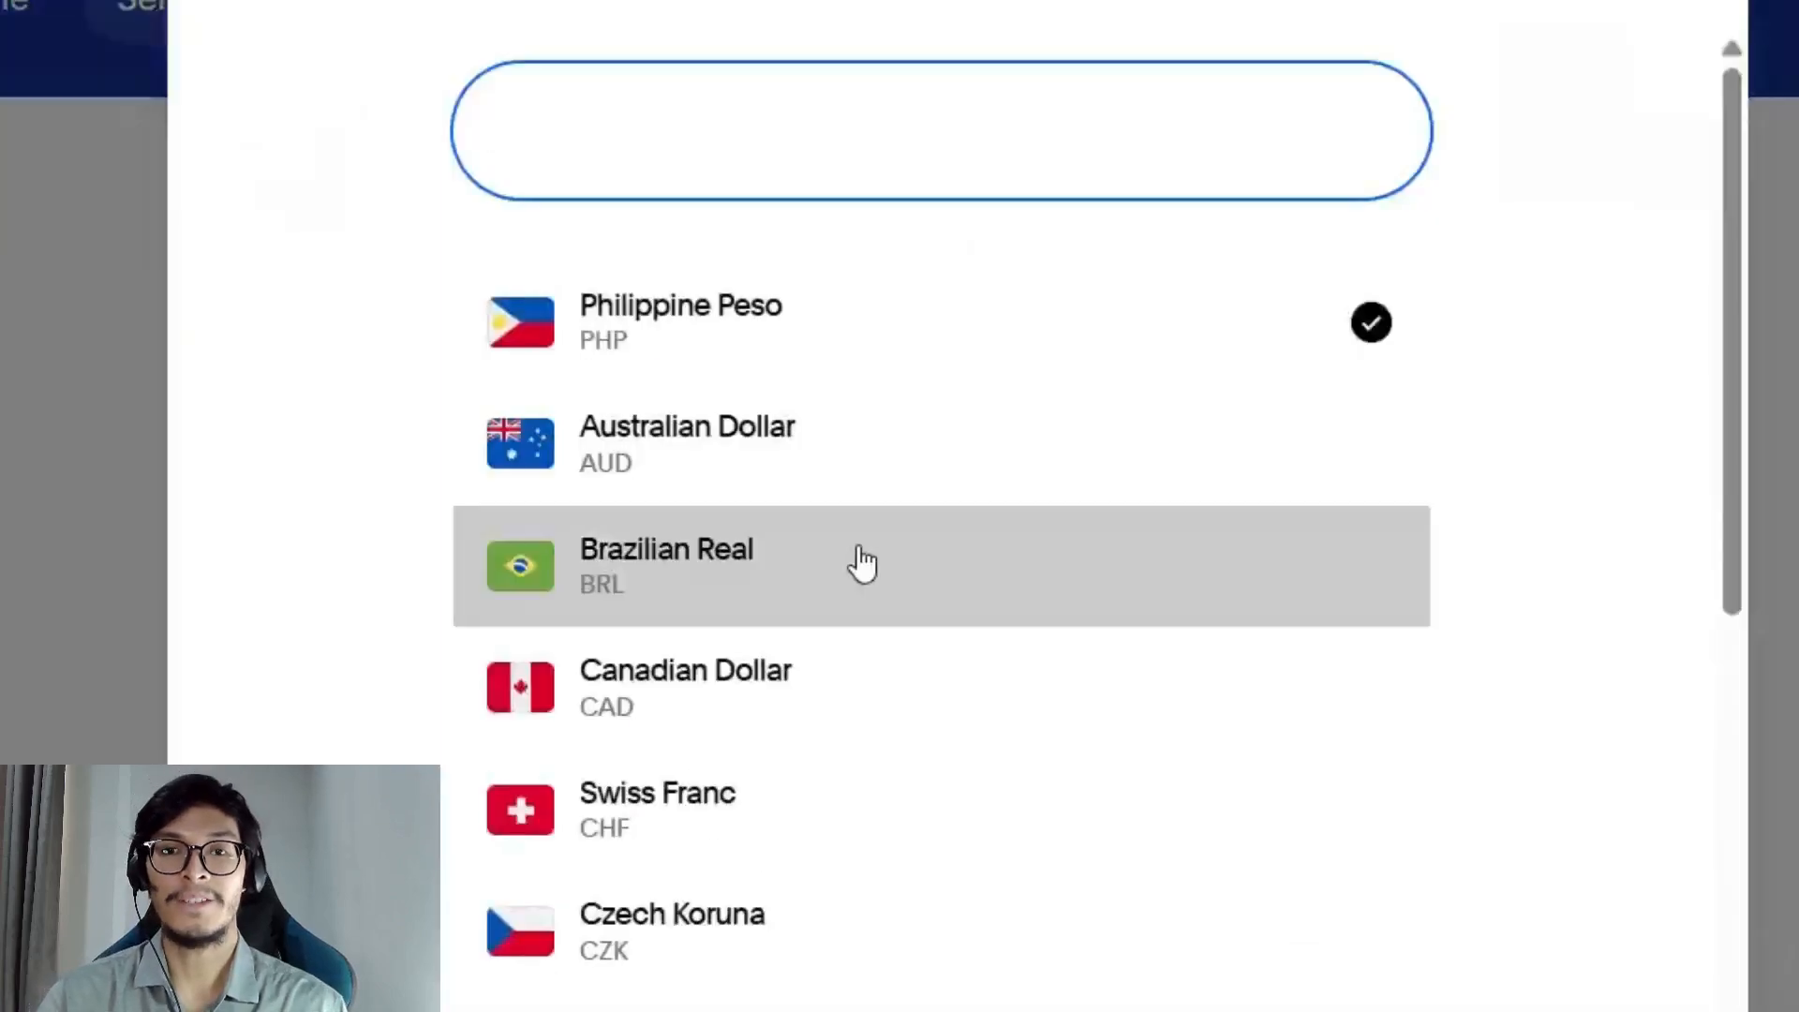
pyautogui.scroll(-2, 862, 563)
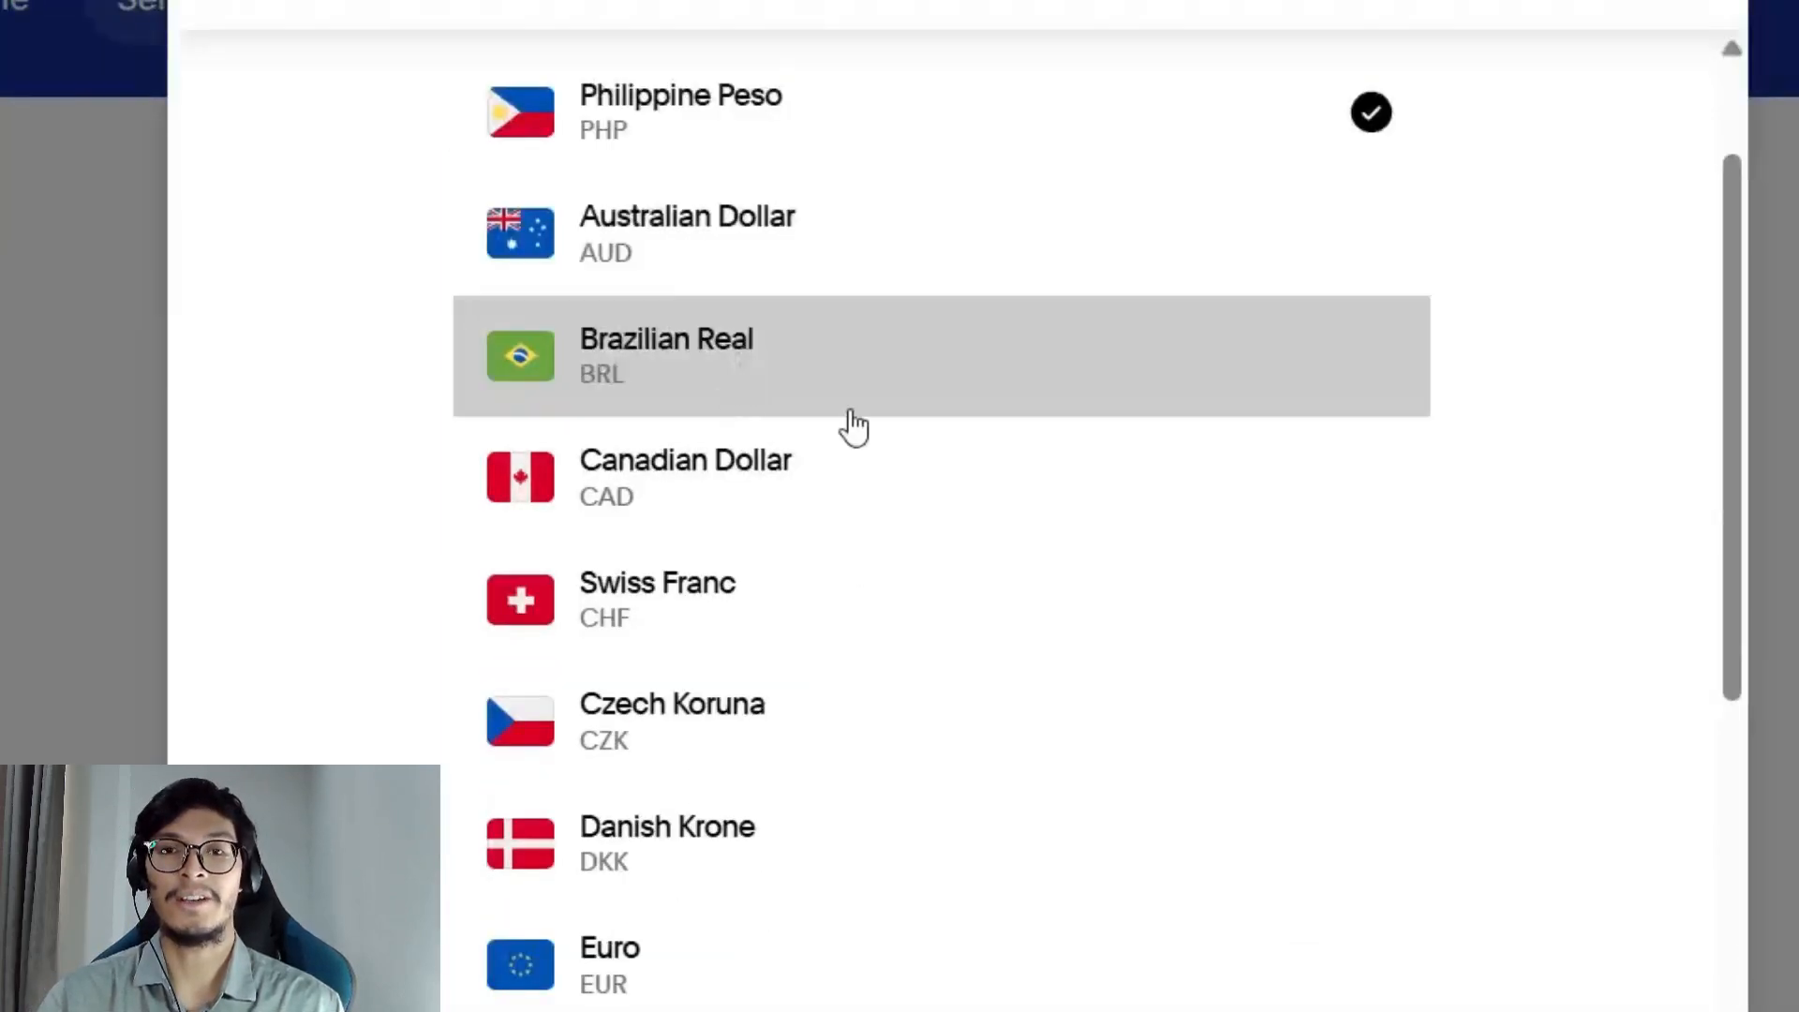
pyautogui.scroll(-12, 937, 613)
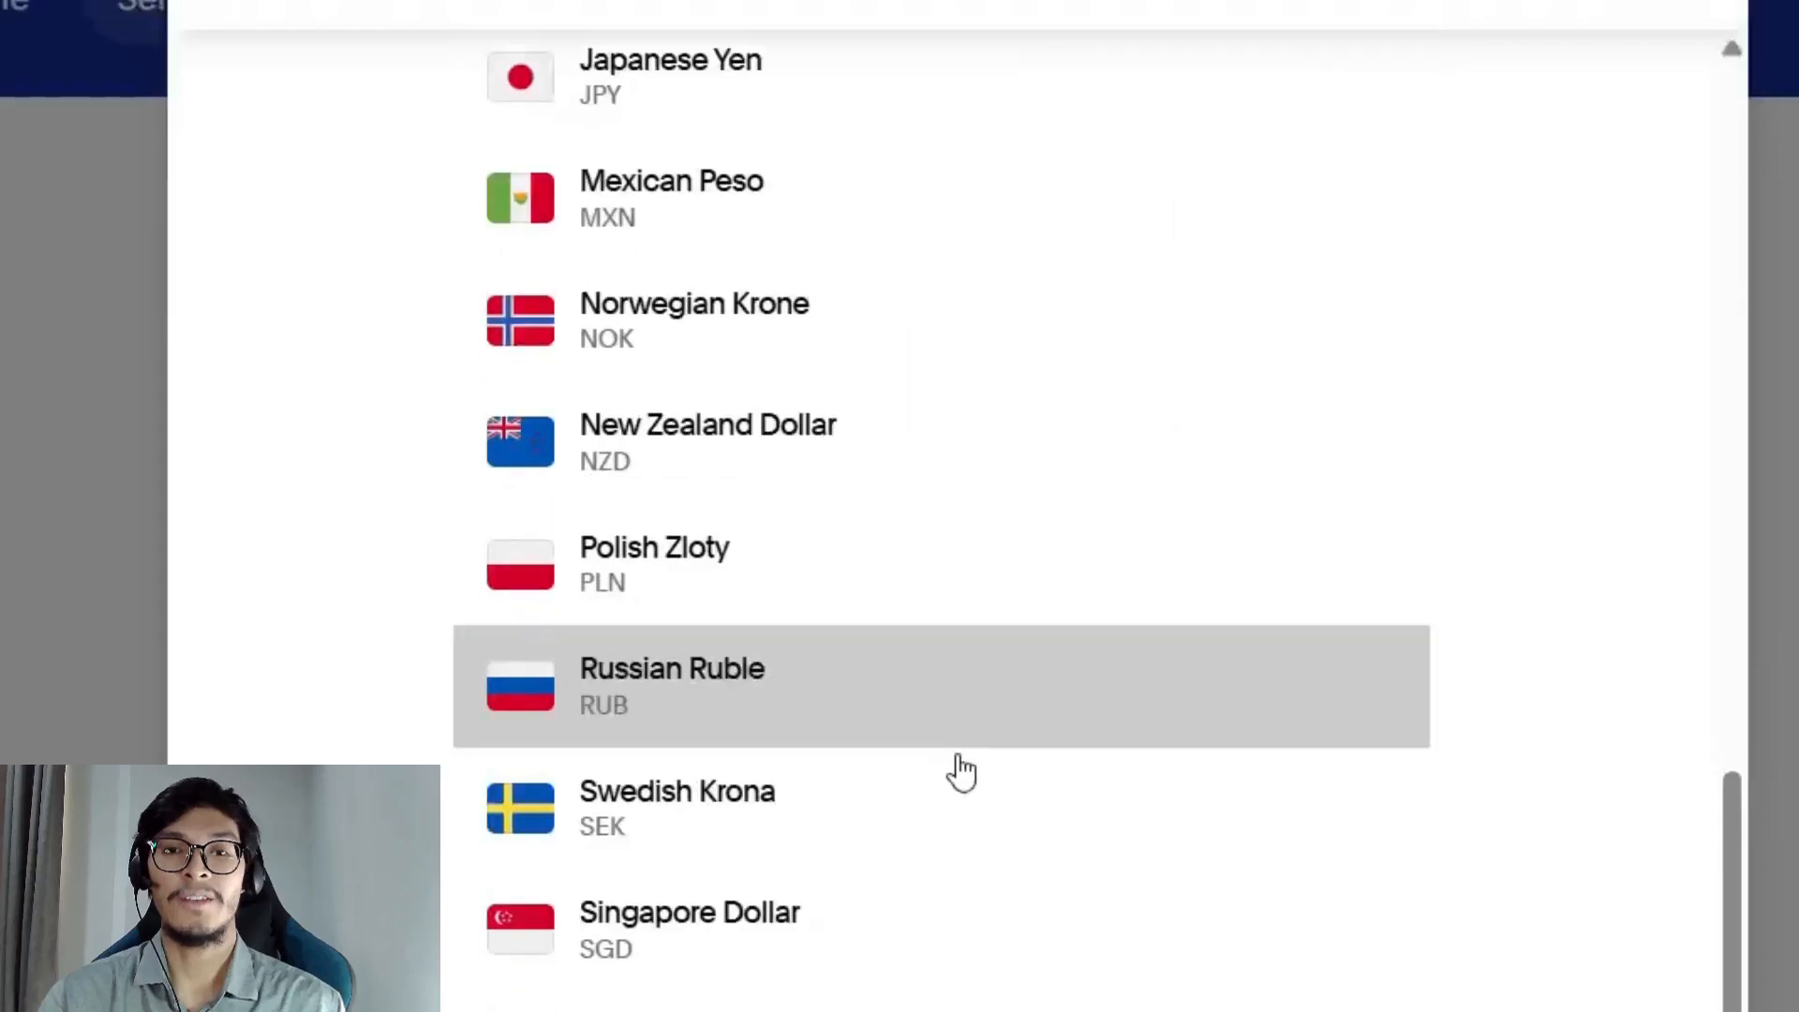
pyautogui.scroll(4, 736, 698)
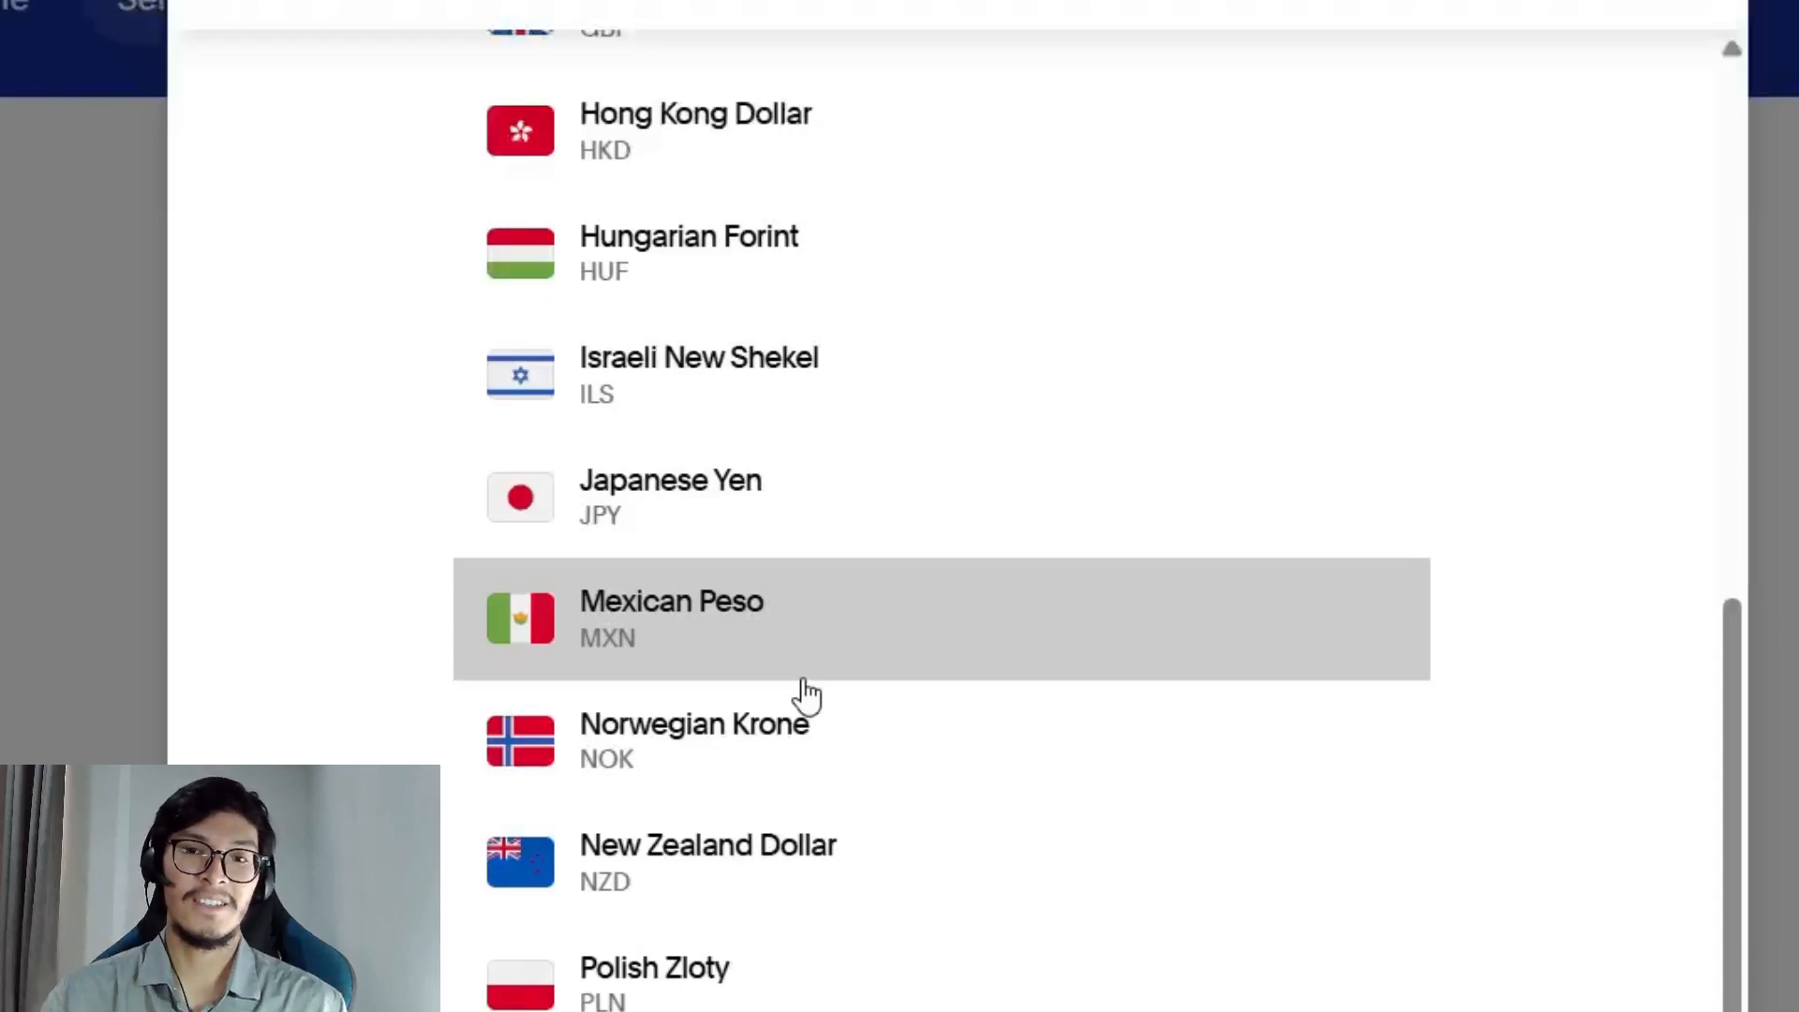
pyautogui.scroll(6, 806, 695)
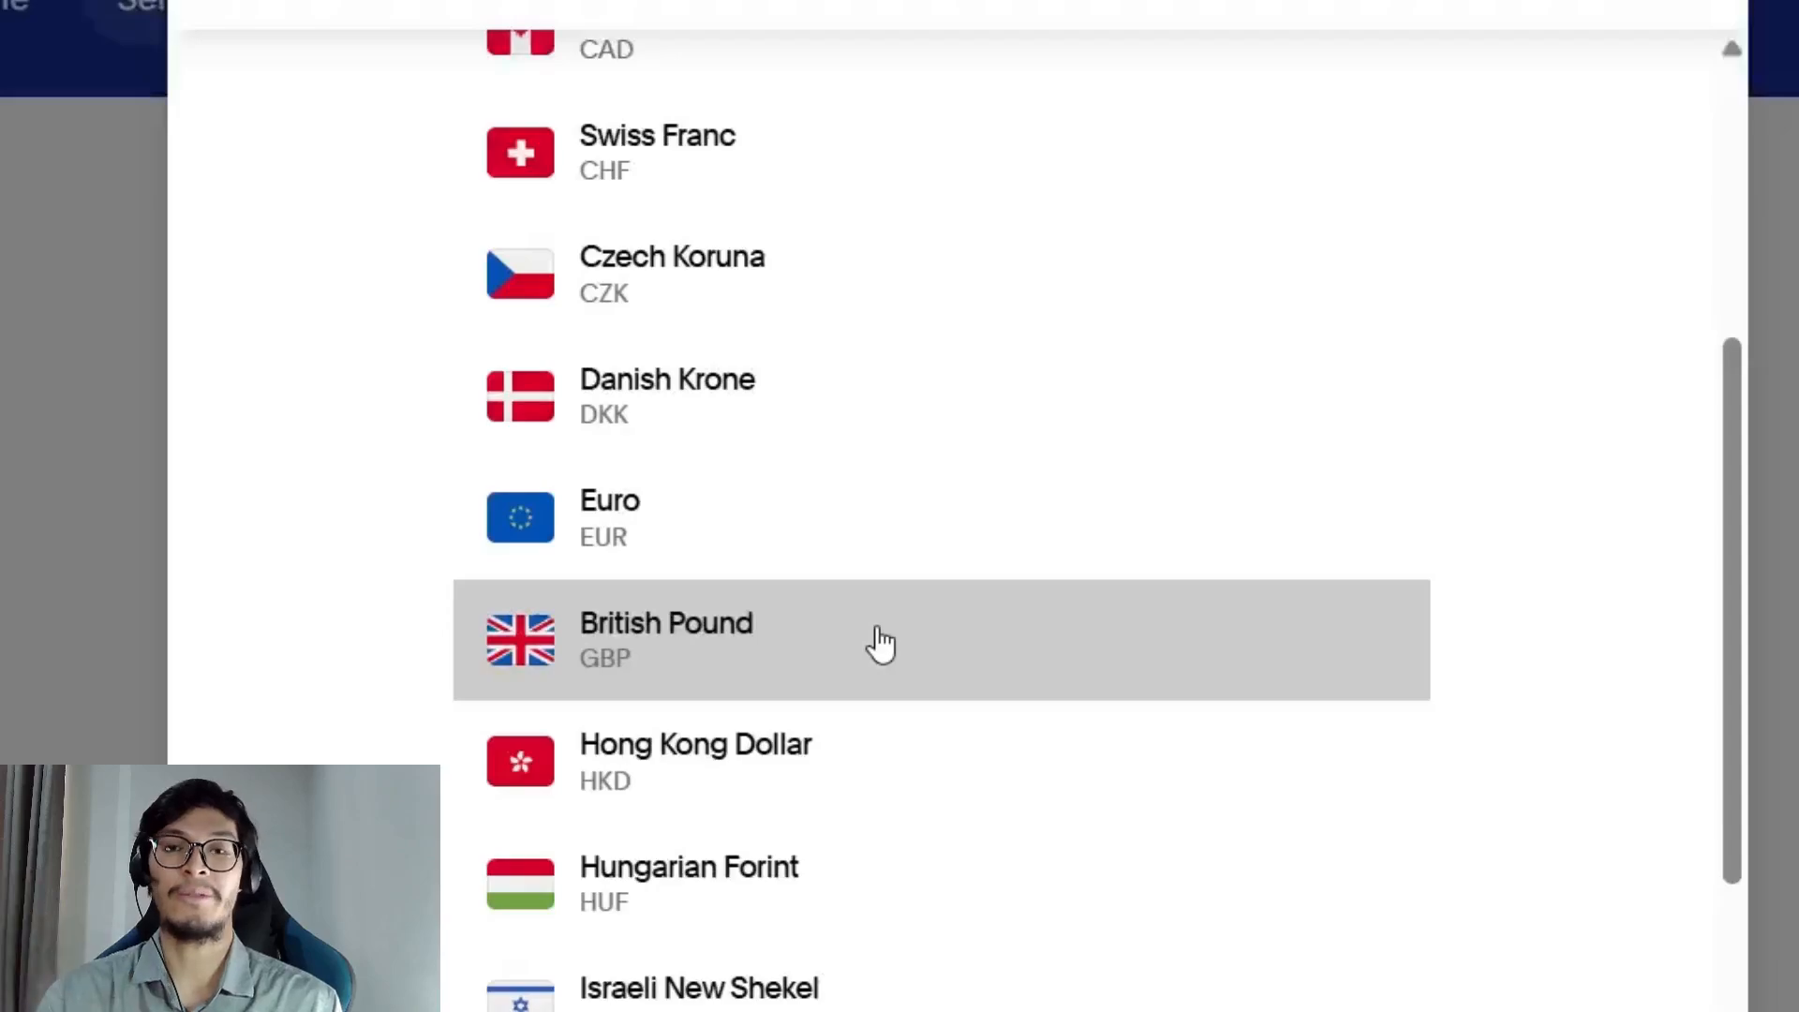
pyautogui.scroll(4, 843, 581)
pyautogui.scroll(-14, 784, 518)
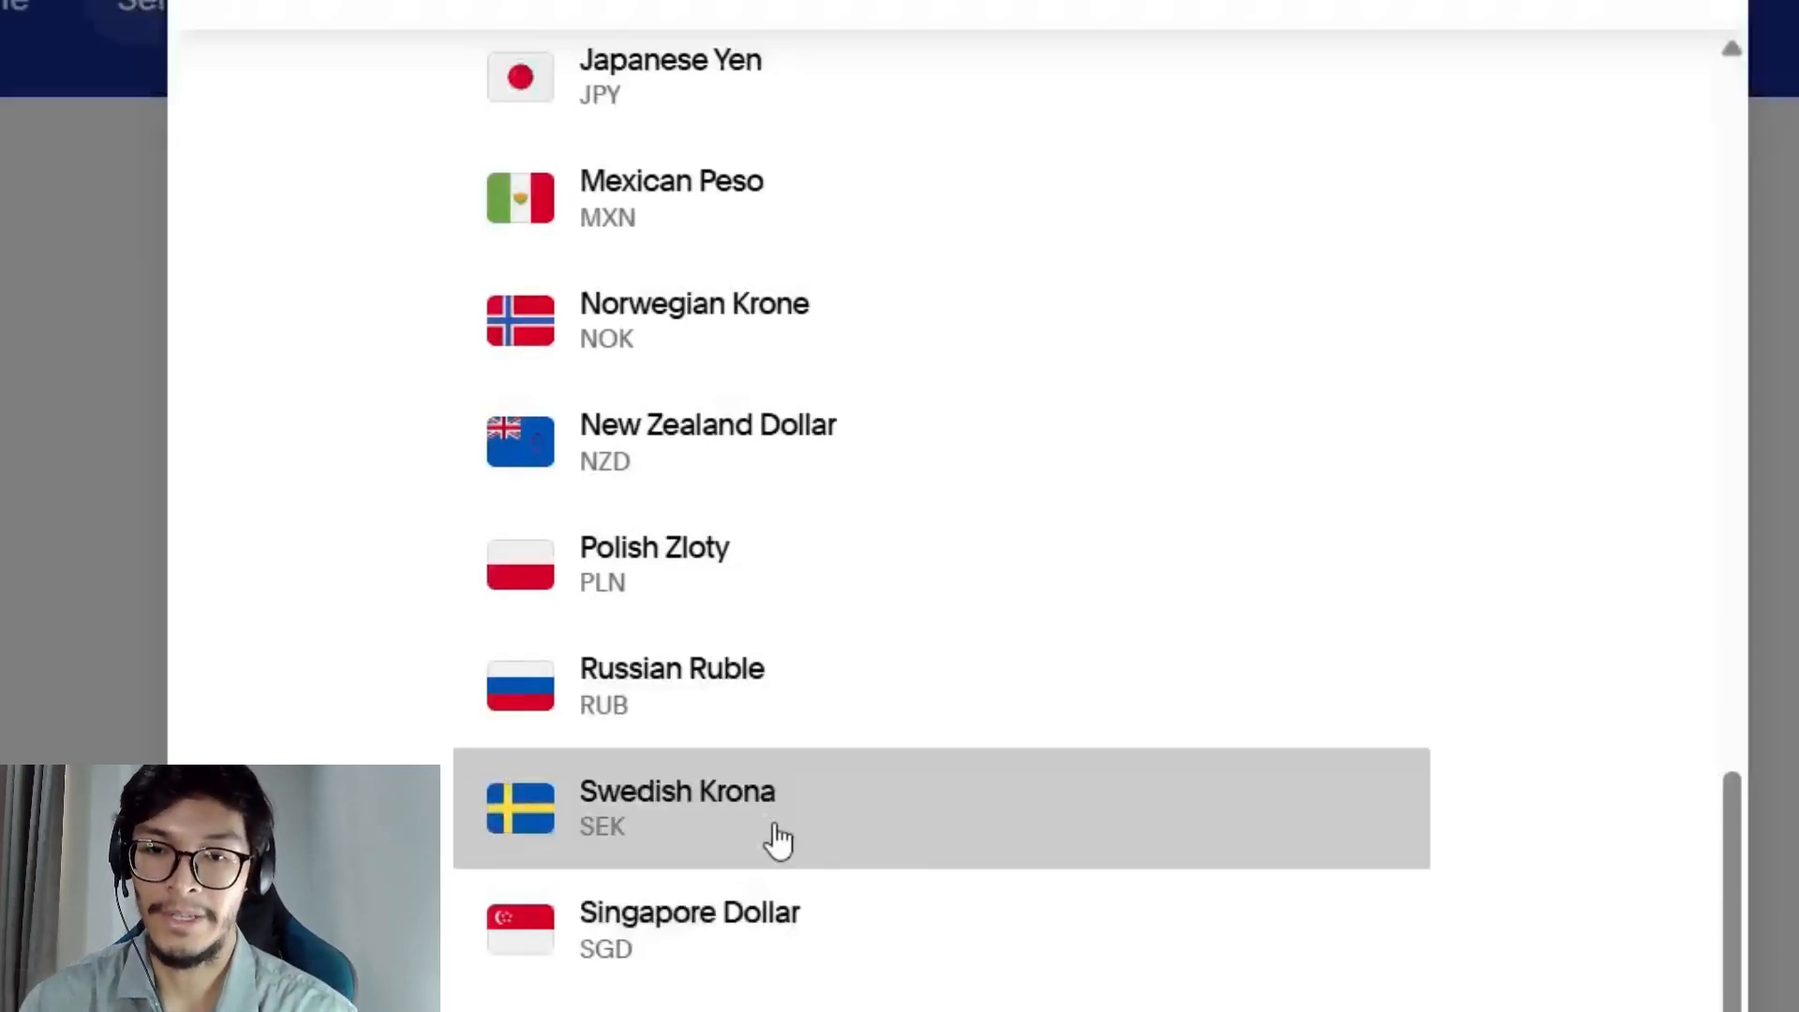
pyautogui.scroll(15, 776, 839)
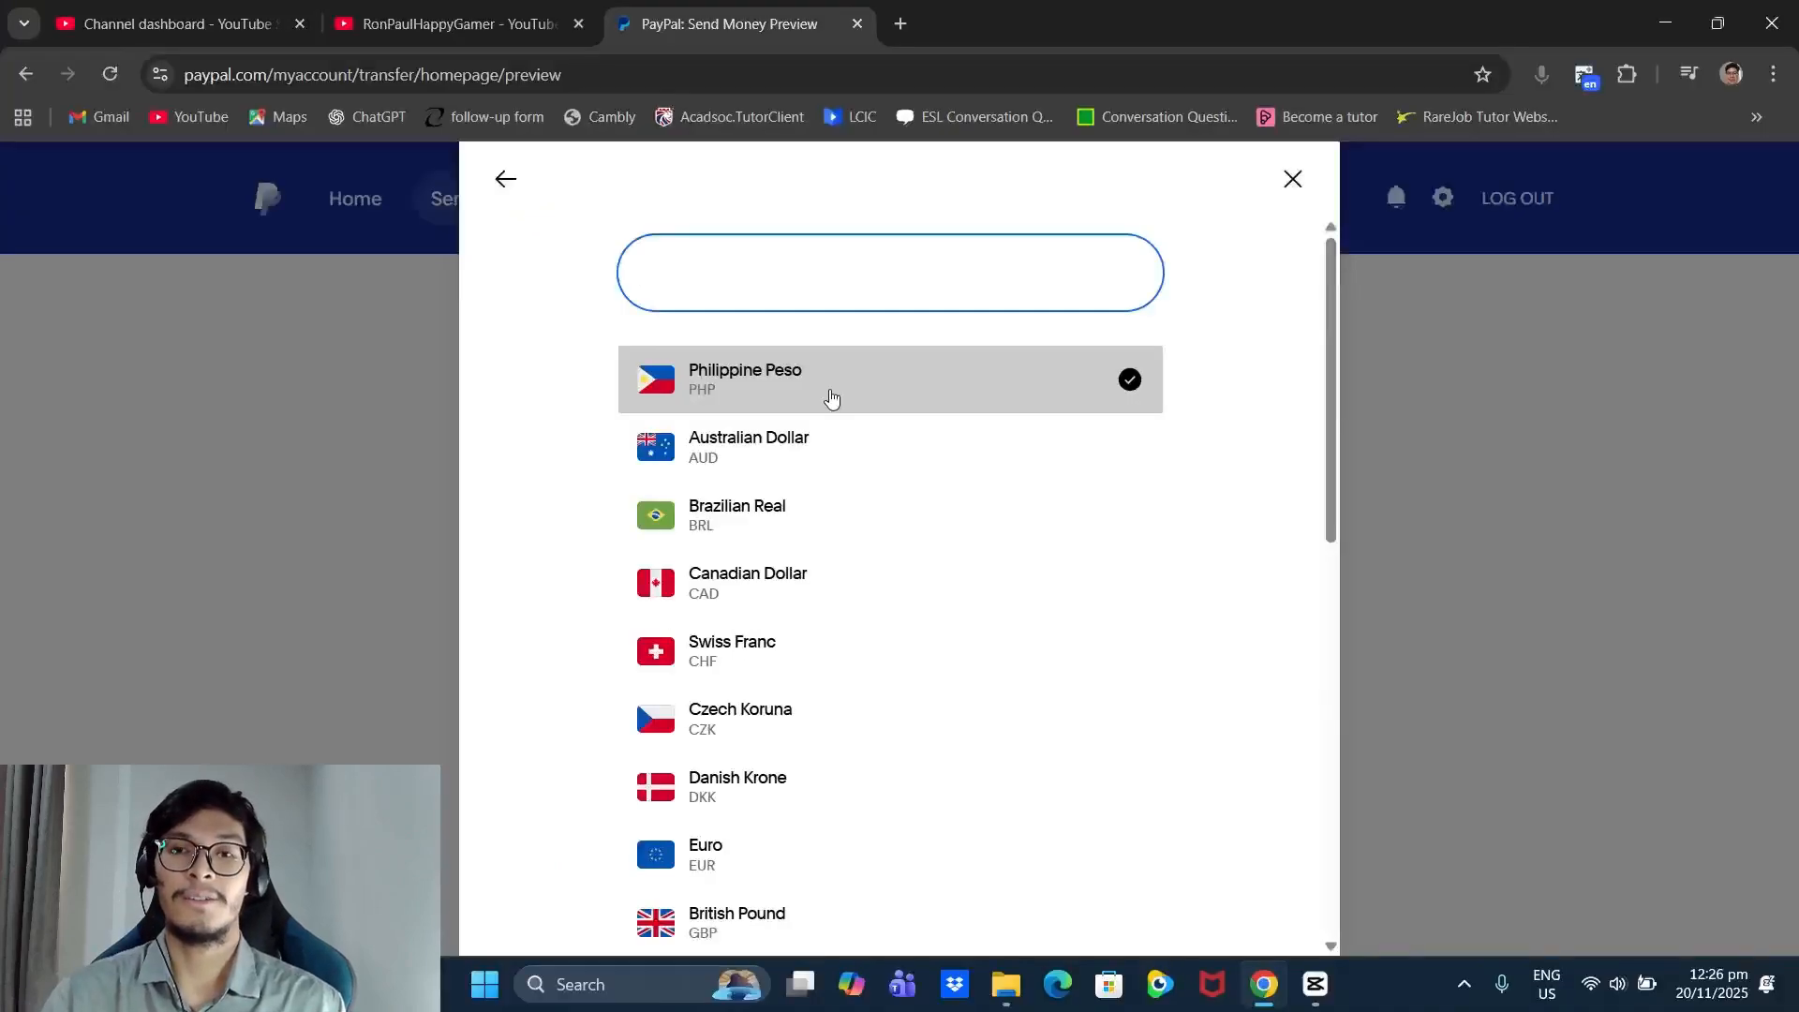
pyautogui.click(831, 398)
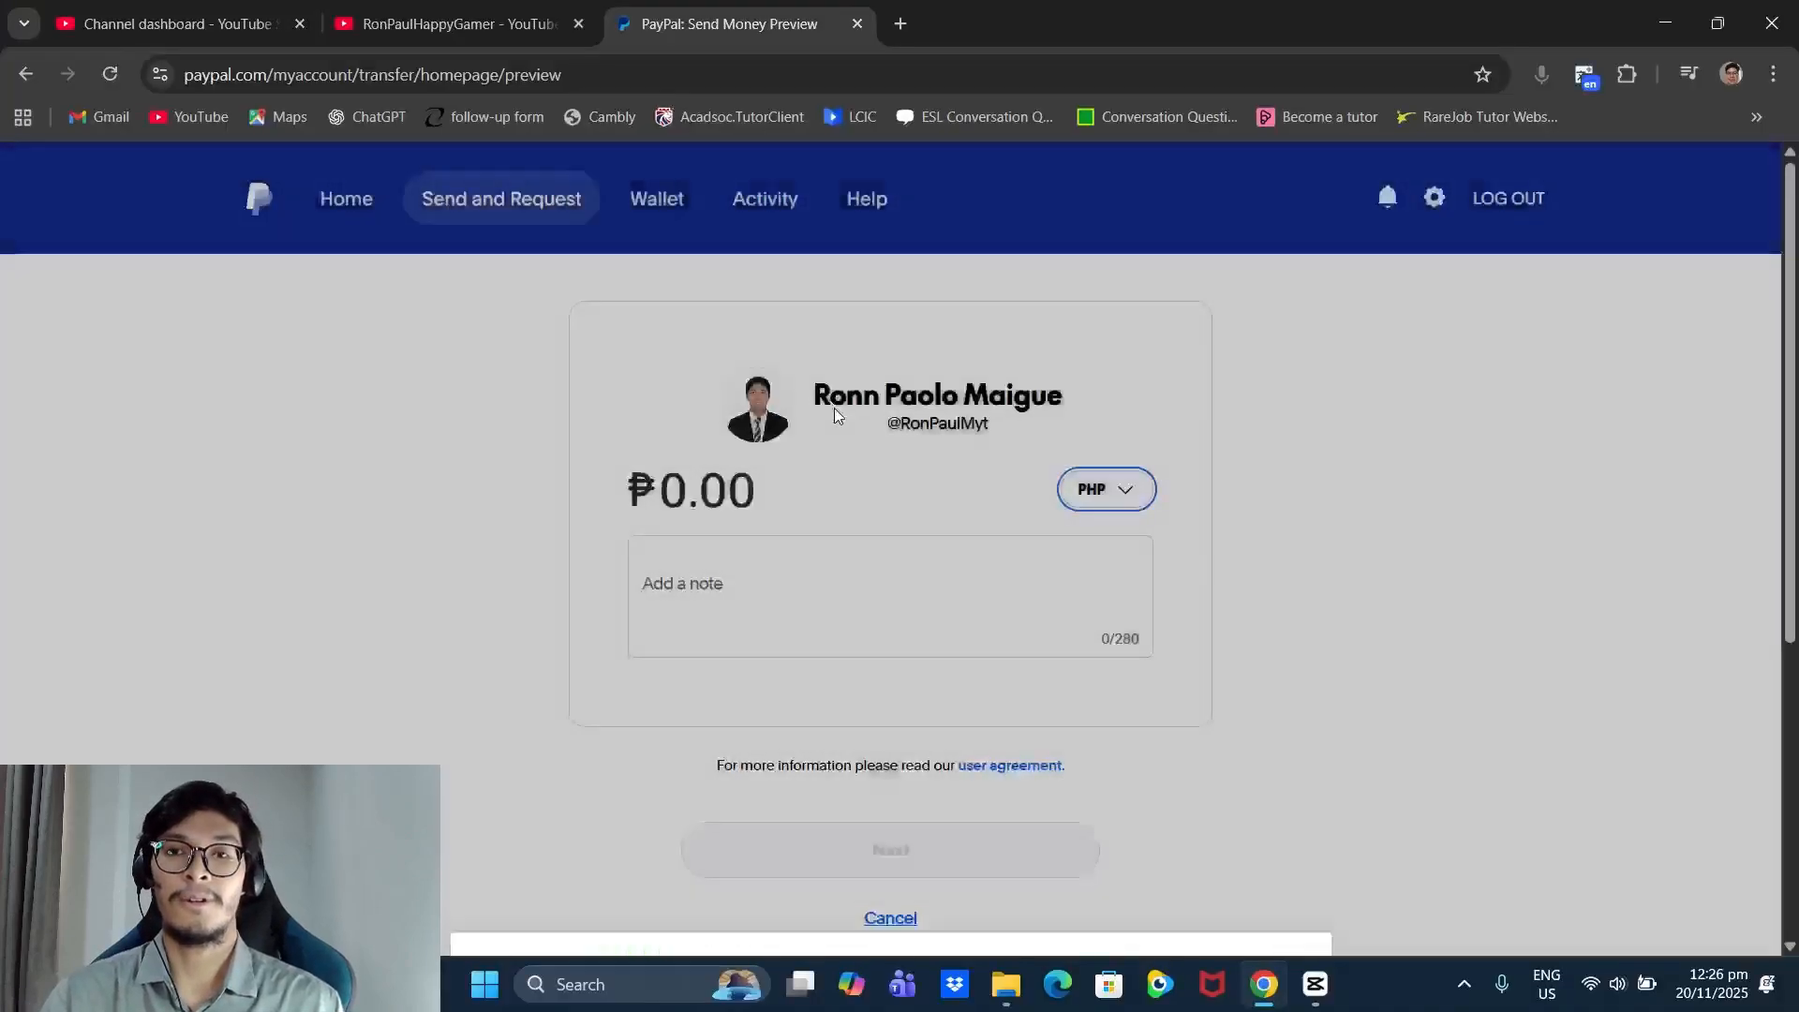
# - Set the recipient's currency to US Dollar and the amount to send to ₱0.50
pyautogui.click(1136, 494)
pyautogui.scroll(-1, 815, 562)
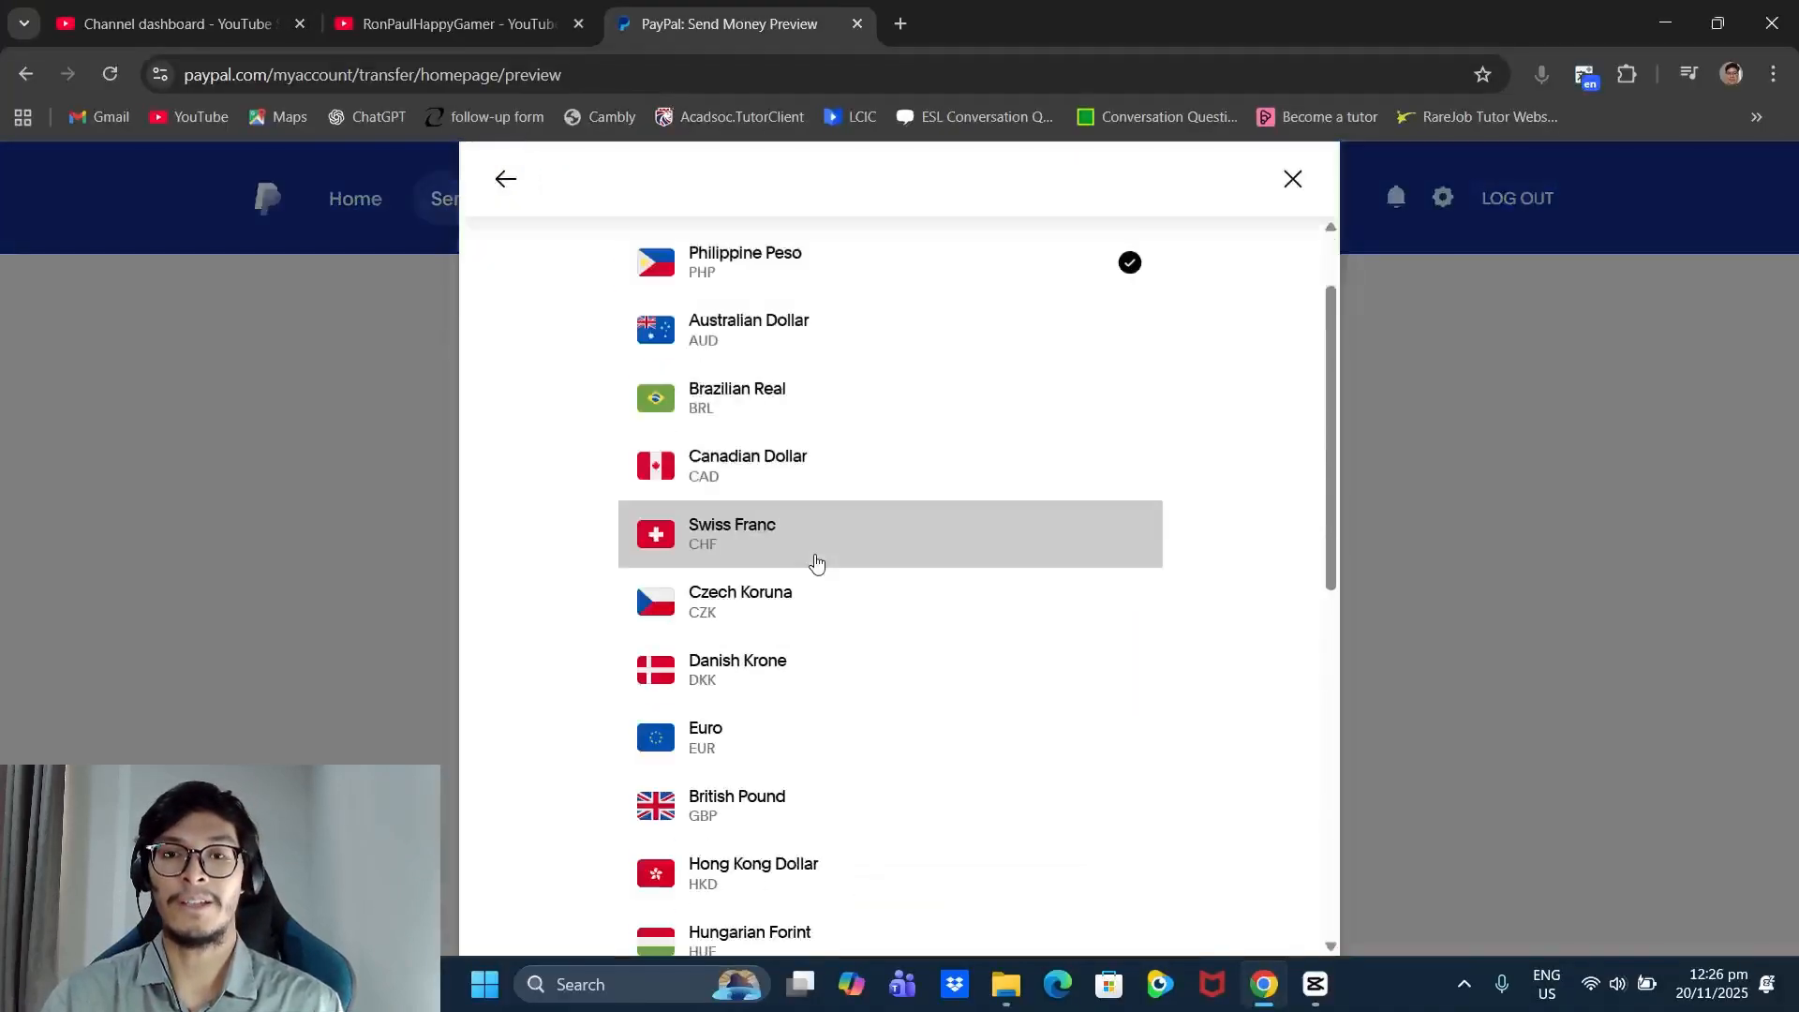
pyautogui.scroll(-8, 836, 674)
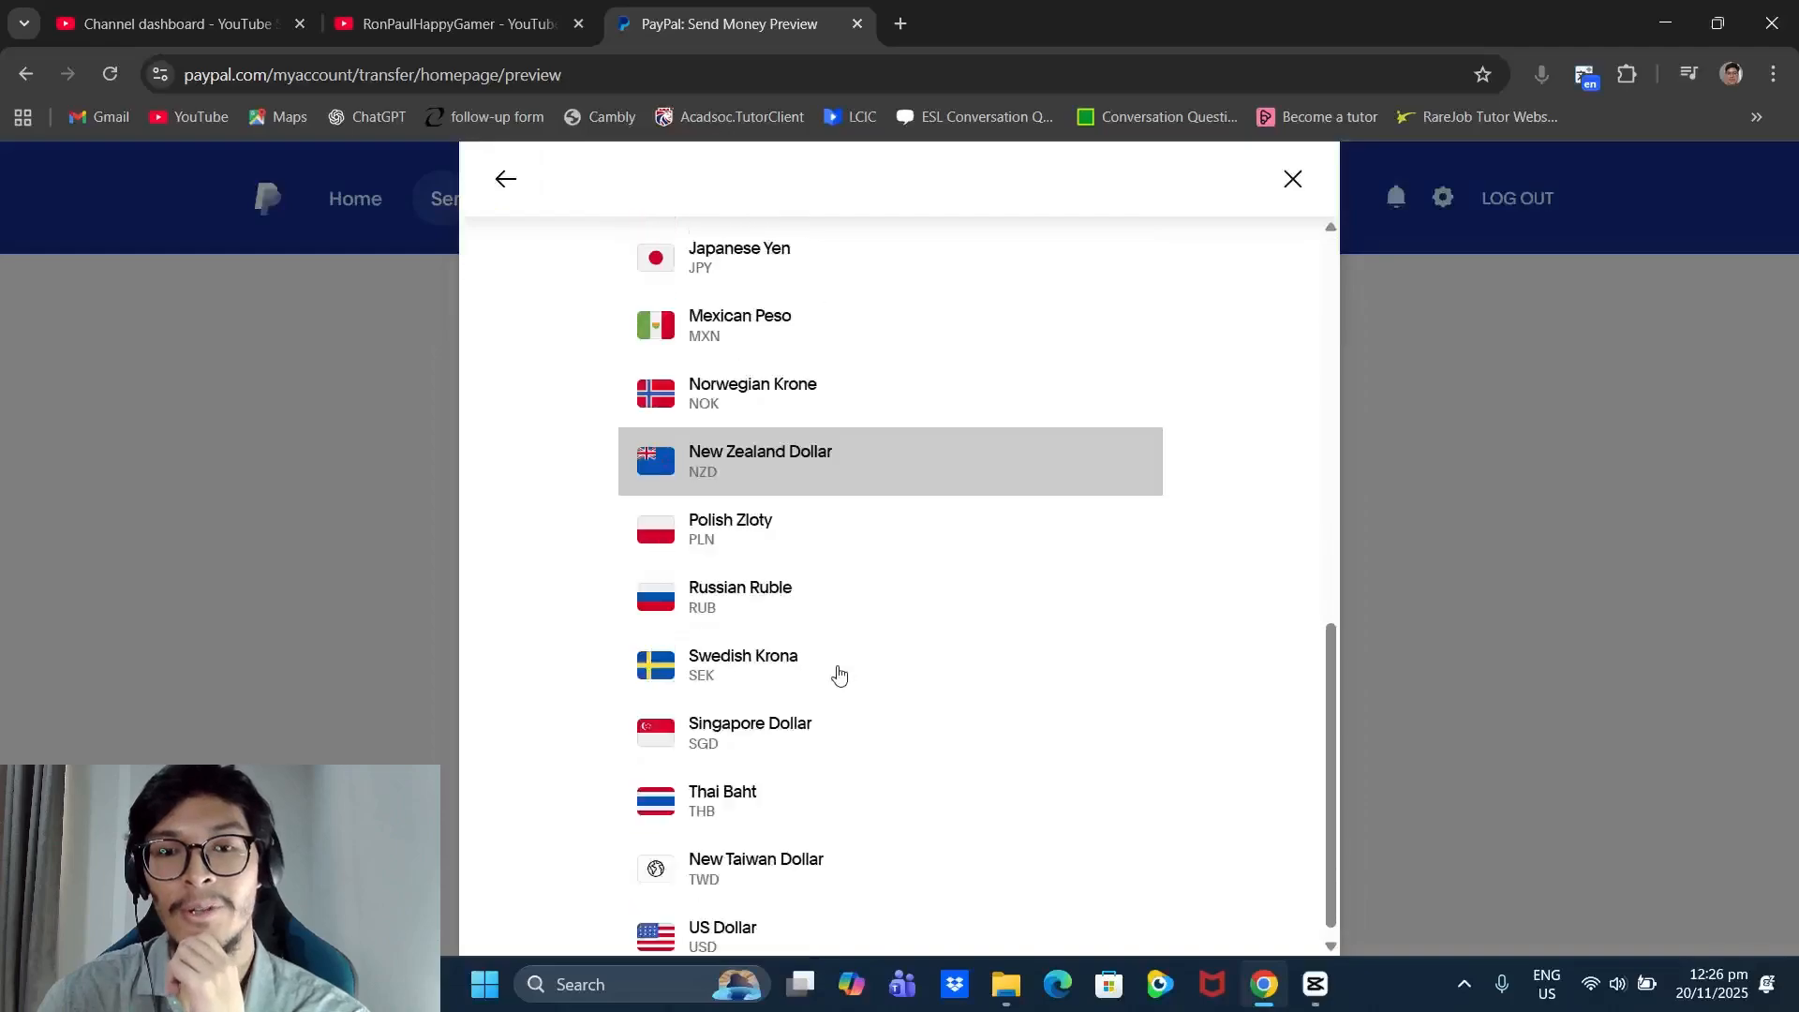
pyautogui.click(759, 924)
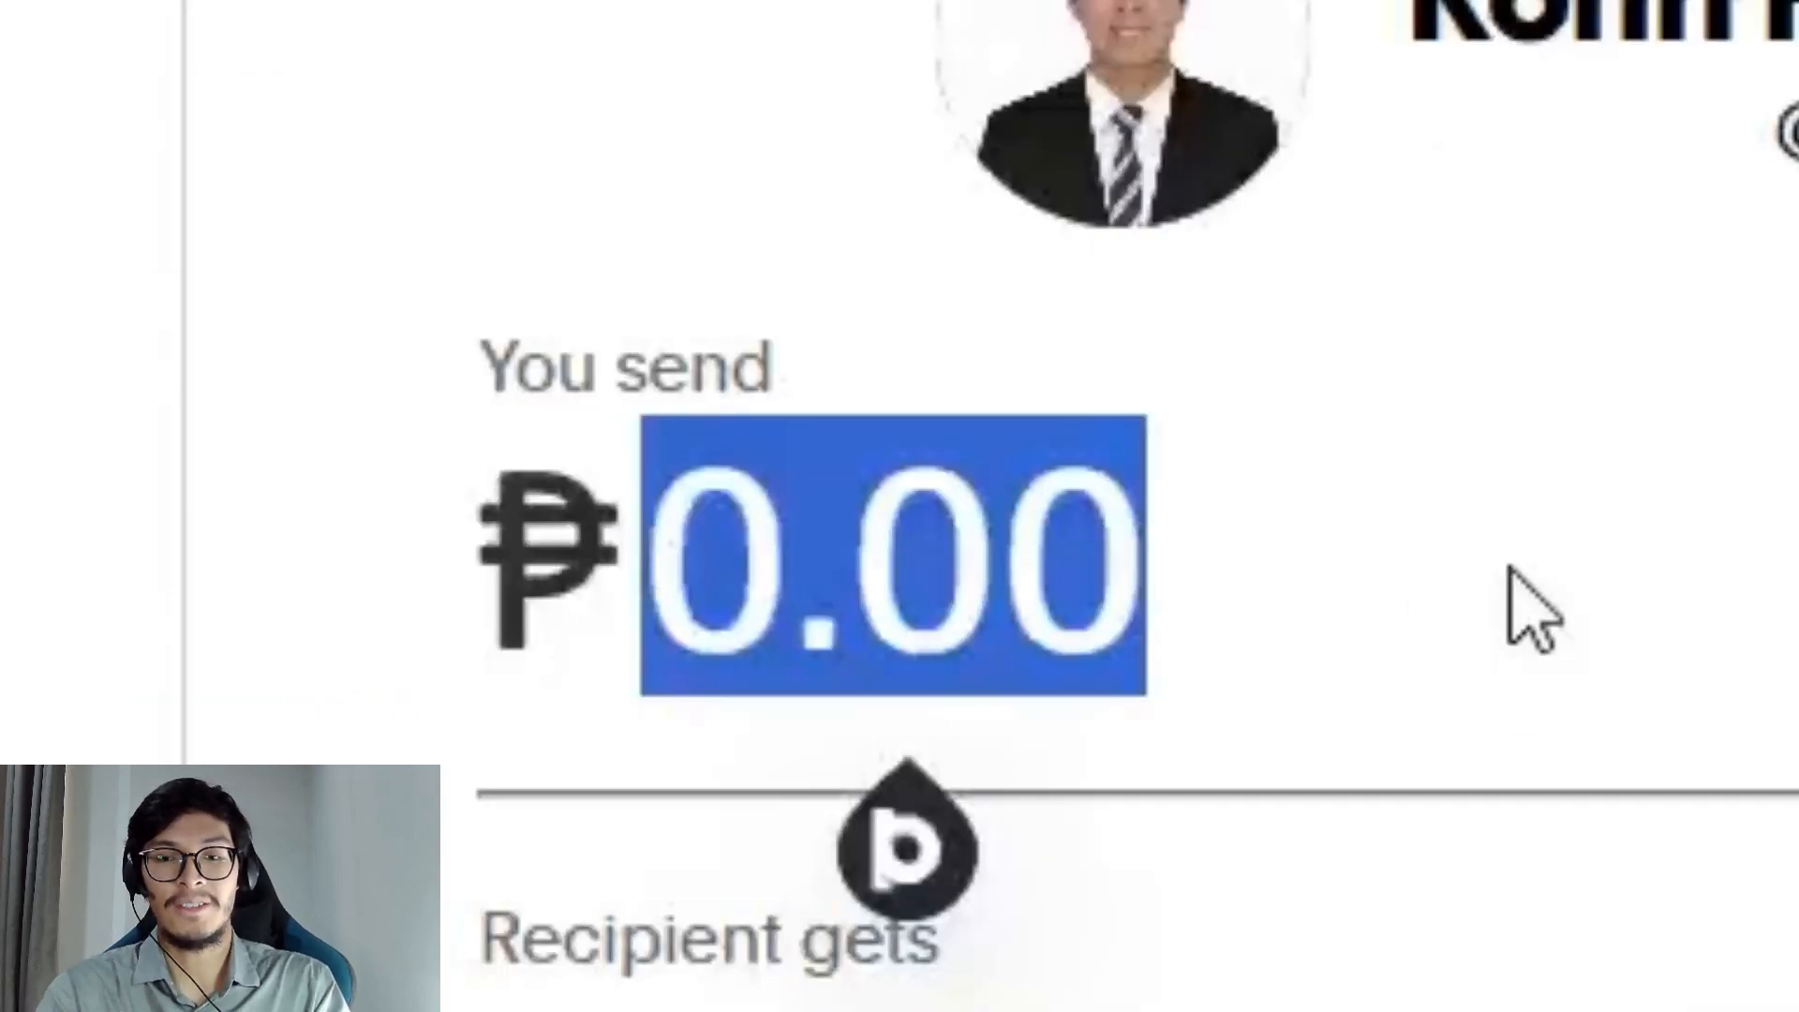
pyautogui.write('50')
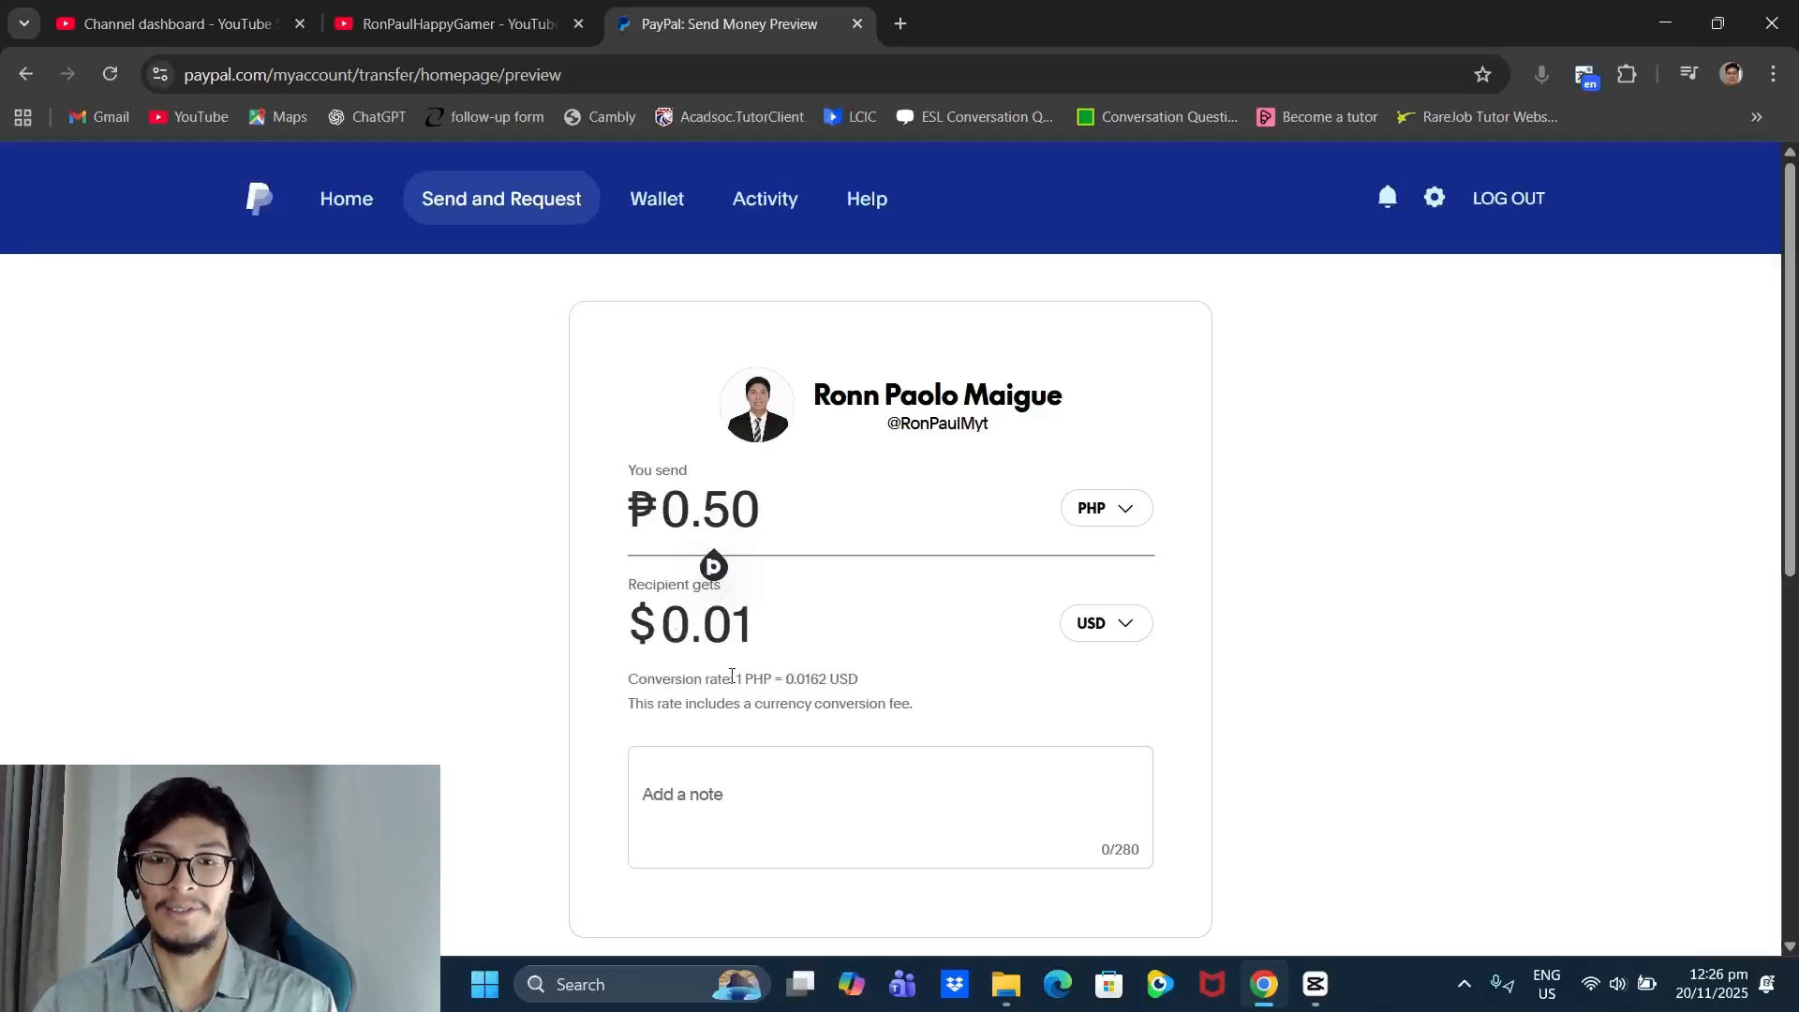
# - Begin the payment note with "I would just like to show my token"
pyautogui.click(753, 789)
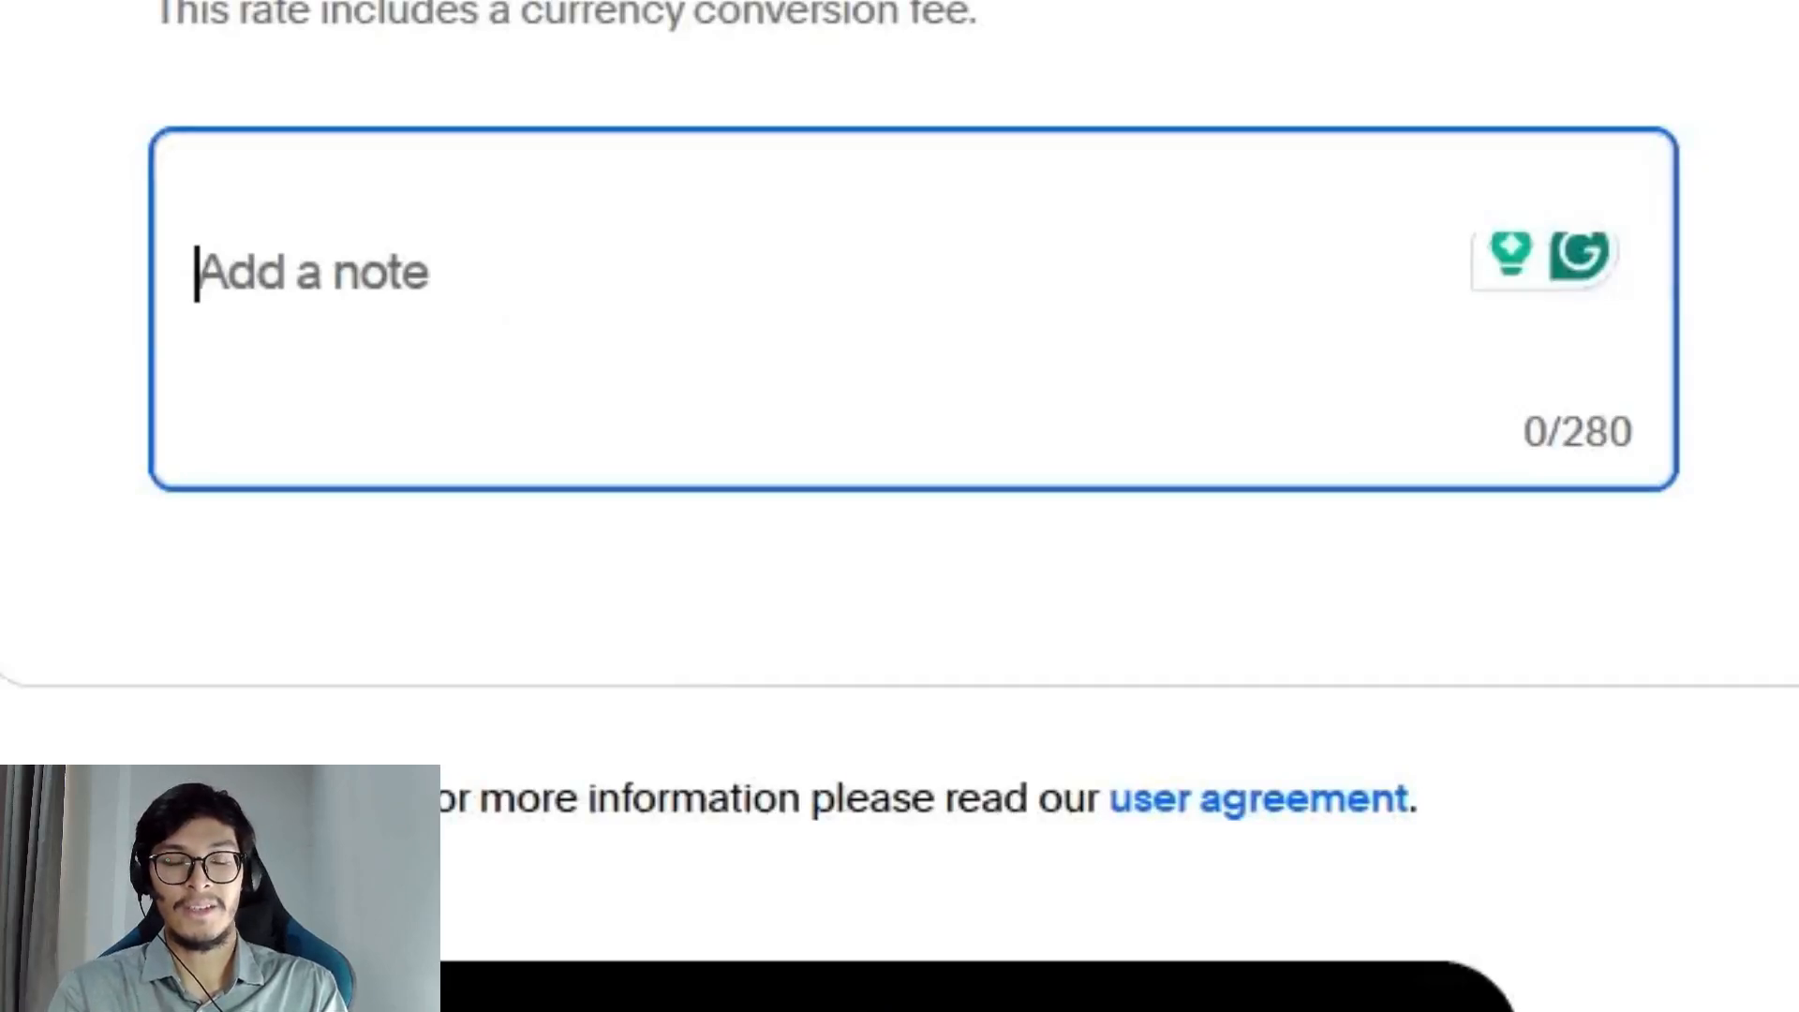
pyautogui.press('capslock')
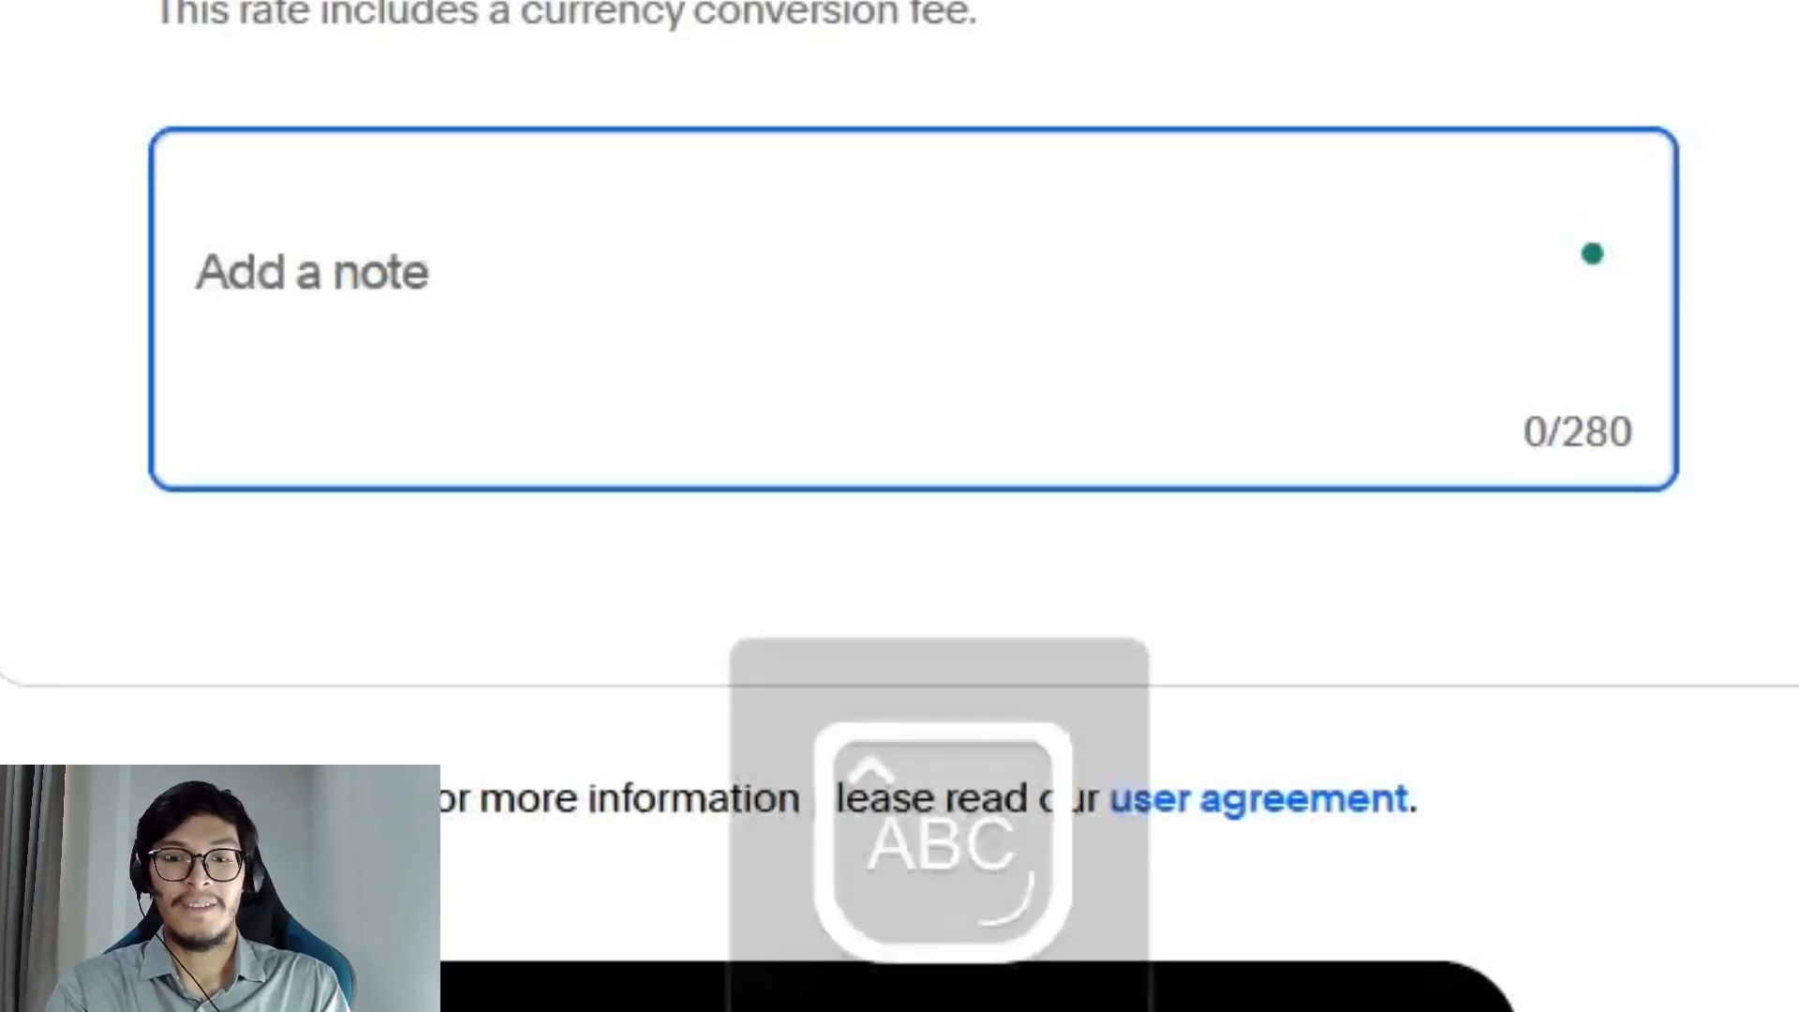
pyautogui.write('I')
pyautogui.press('capslock')
pyautogui.write('would jus')
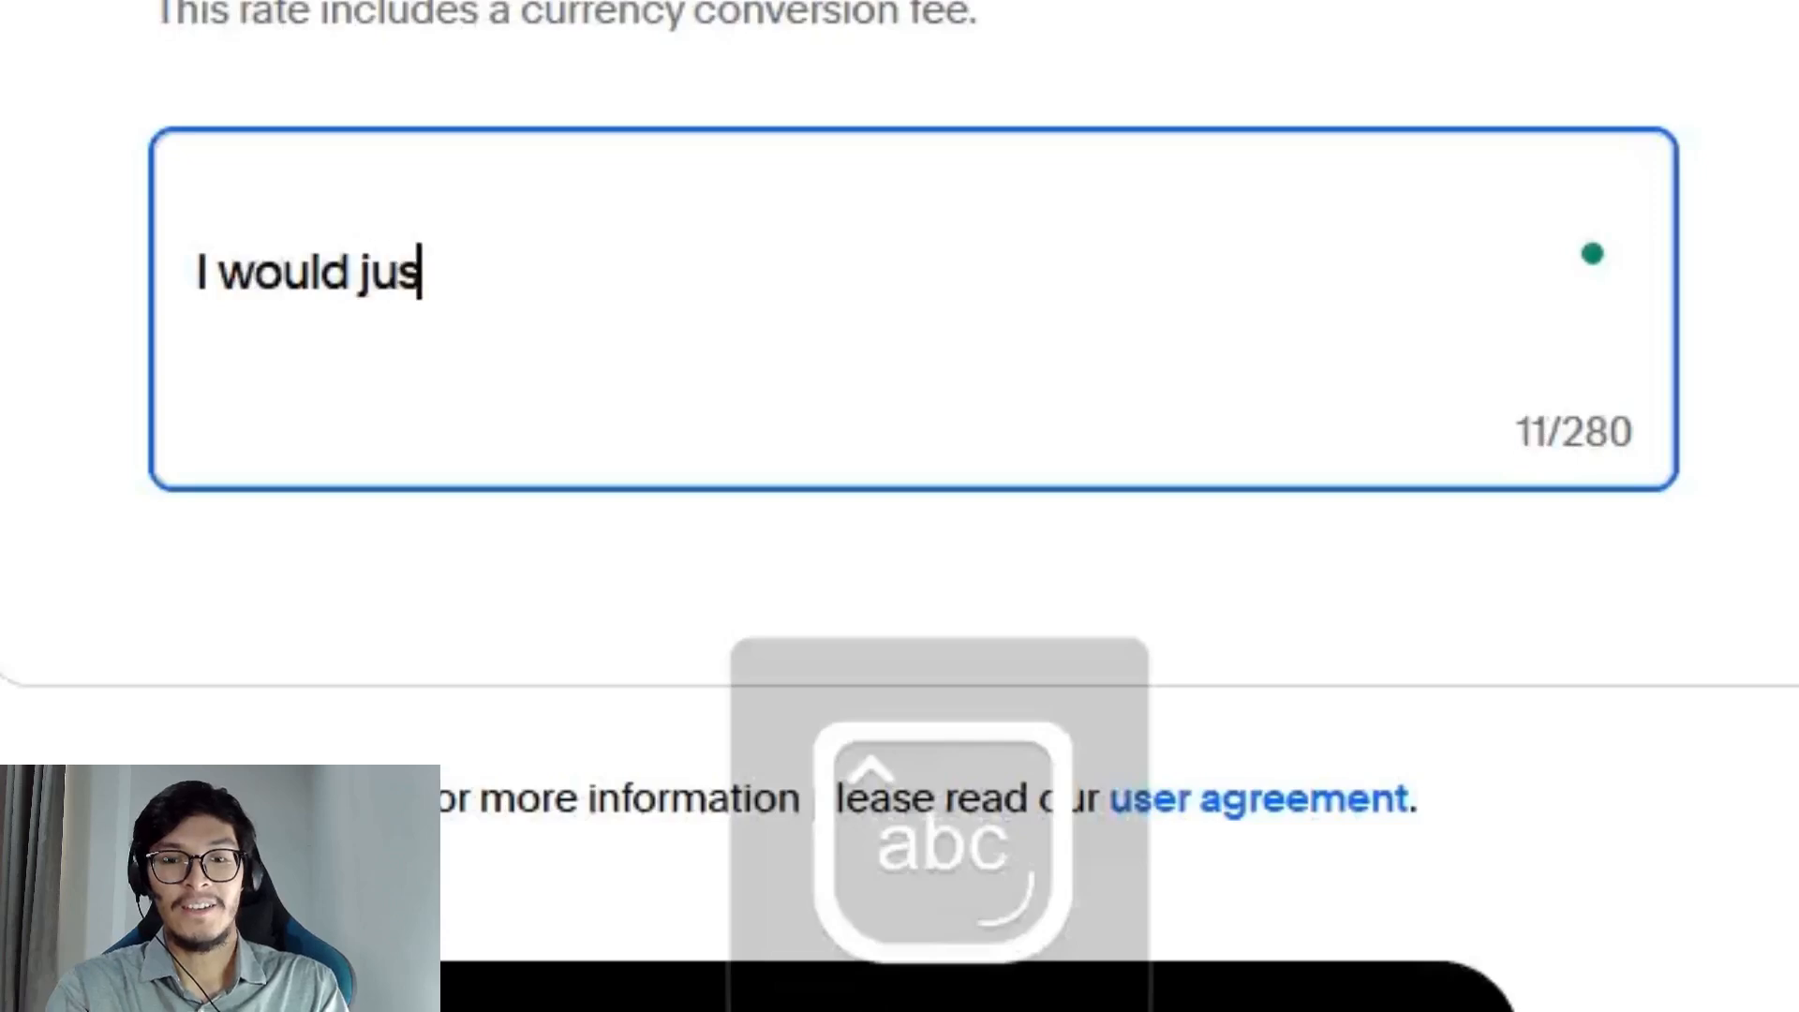
pyautogui.write('t like to t')
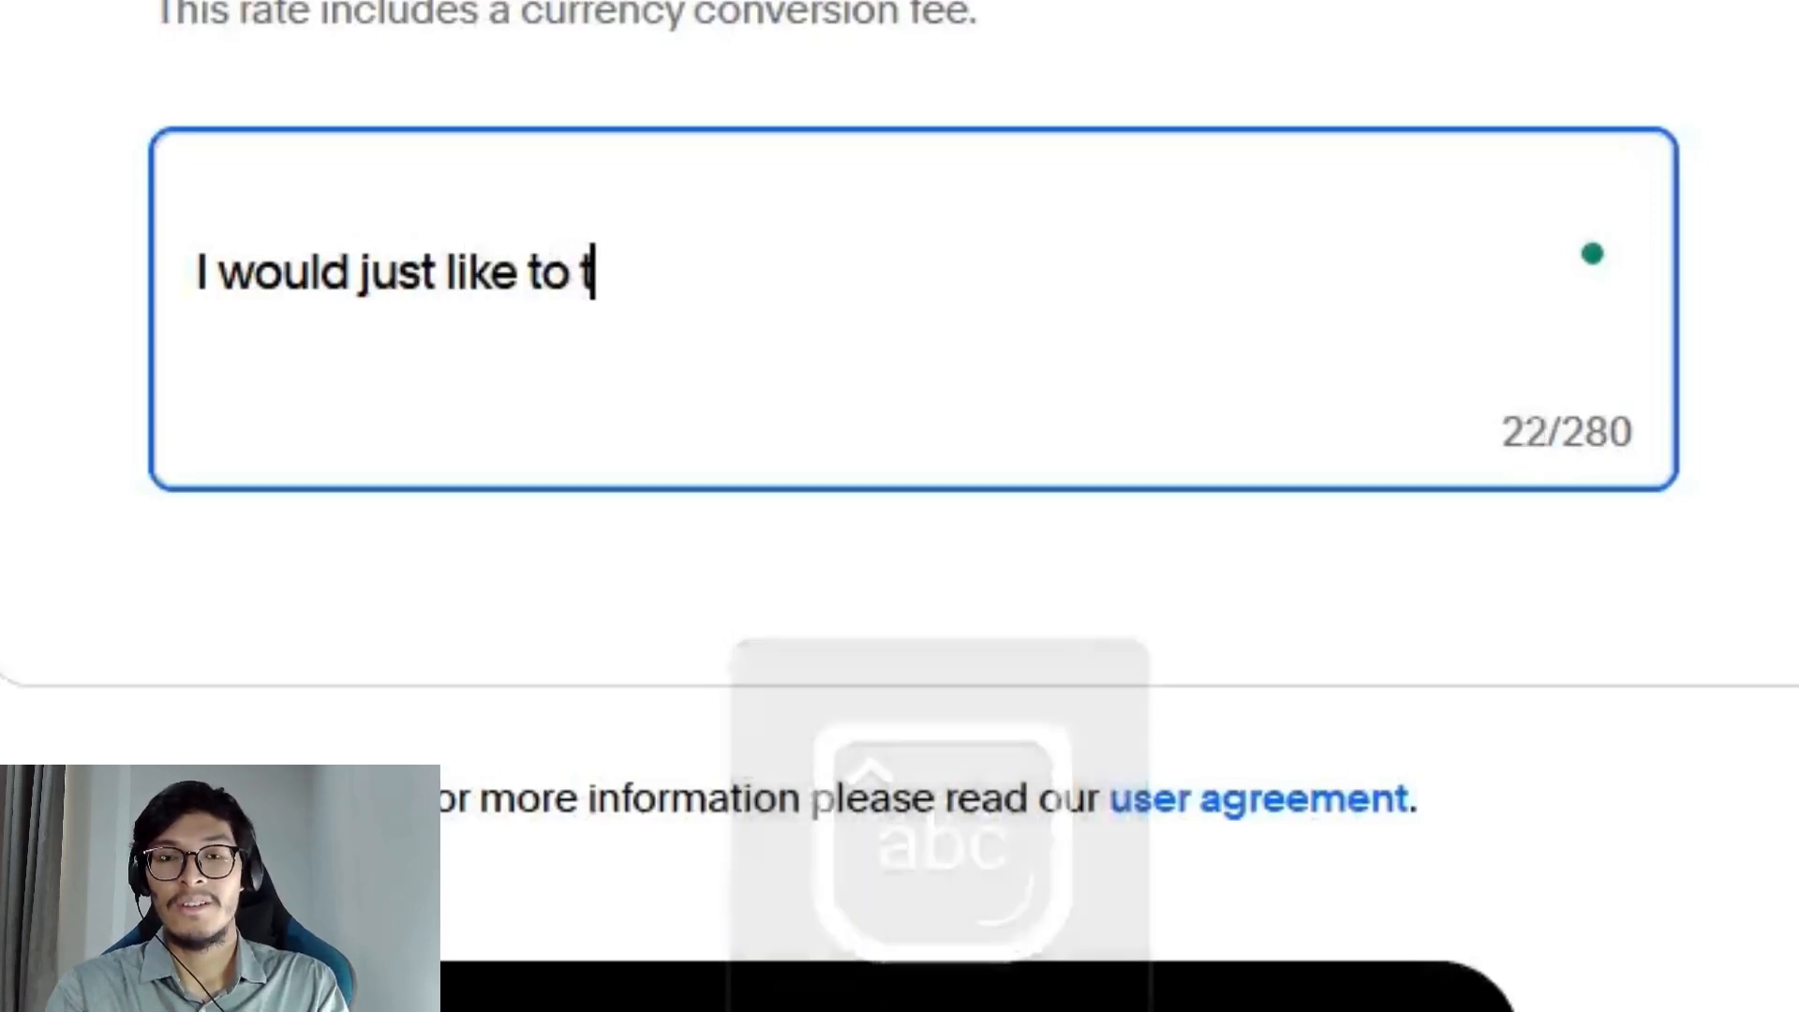
pyautogui.press('BackSpace')
pyautogui.write('show my')
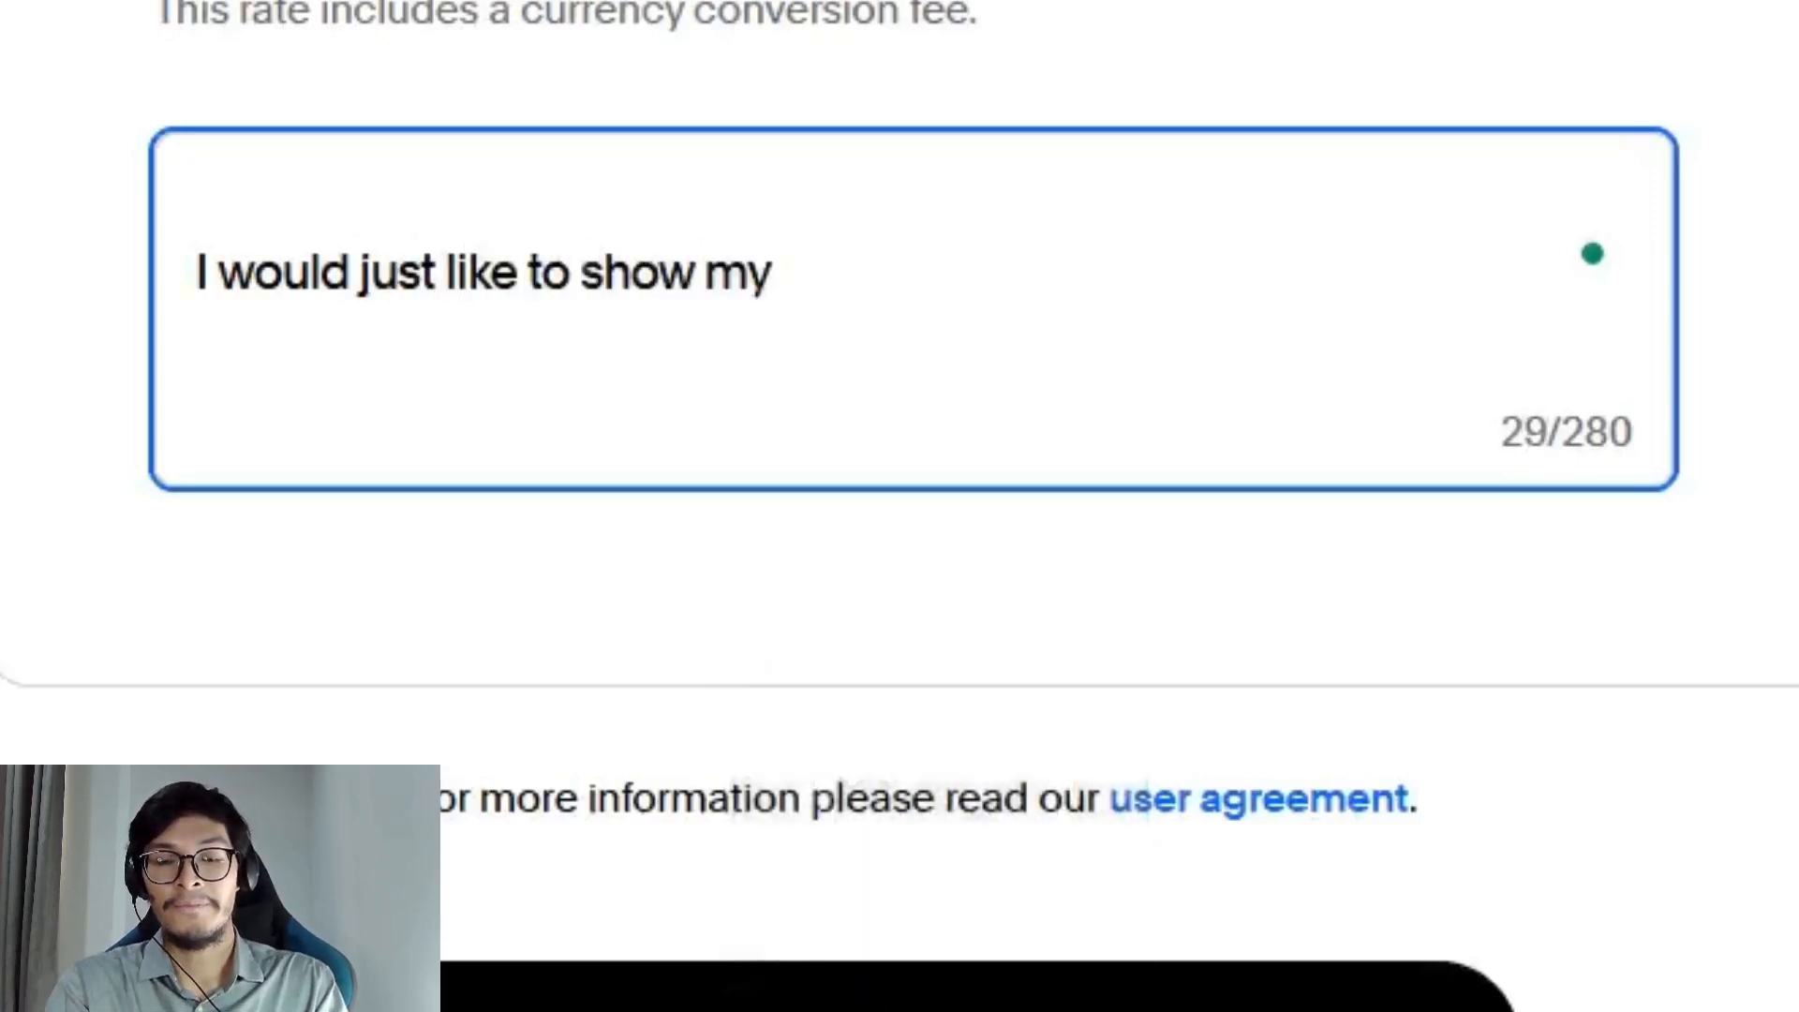
pyautogui.write(' appre')
pyautogui.press('BackSpace')
pyautogui.press('BackSpace')
pyautogui.press('BackSpace')
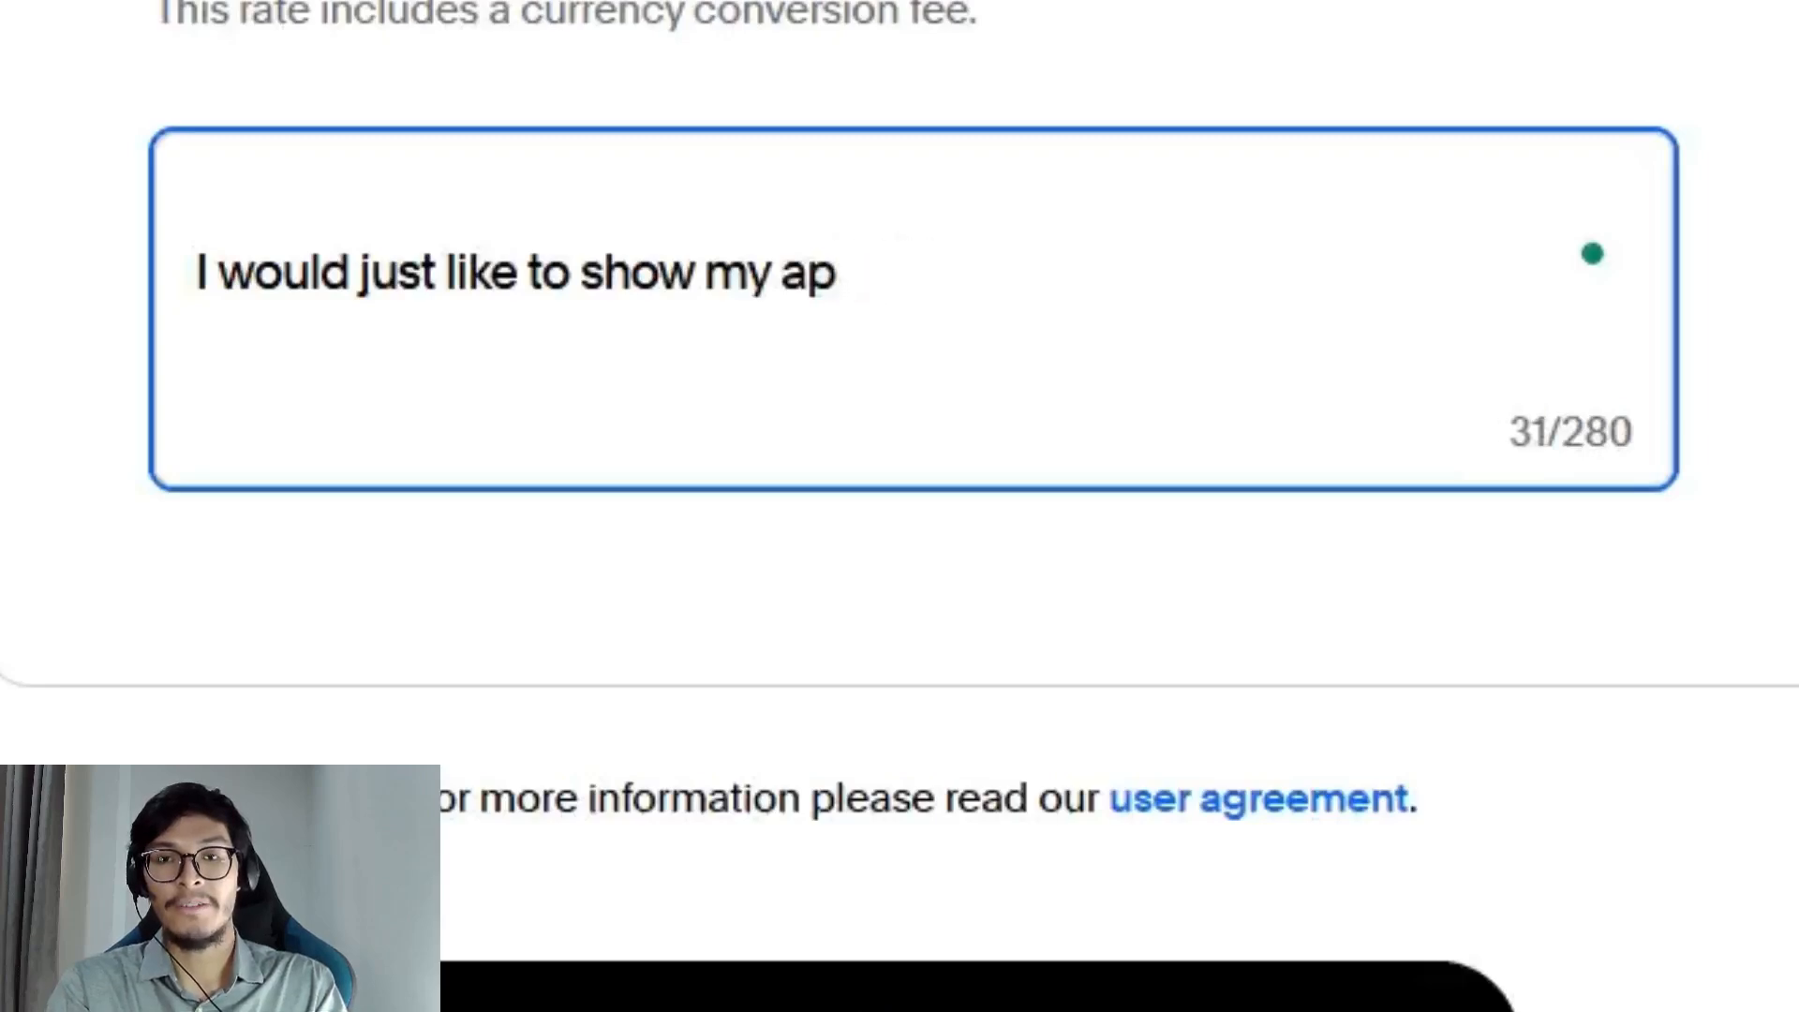
pyautogui.press('BackSpace')
pyautogui.press('BackSpace')
pyautogui.write('token')
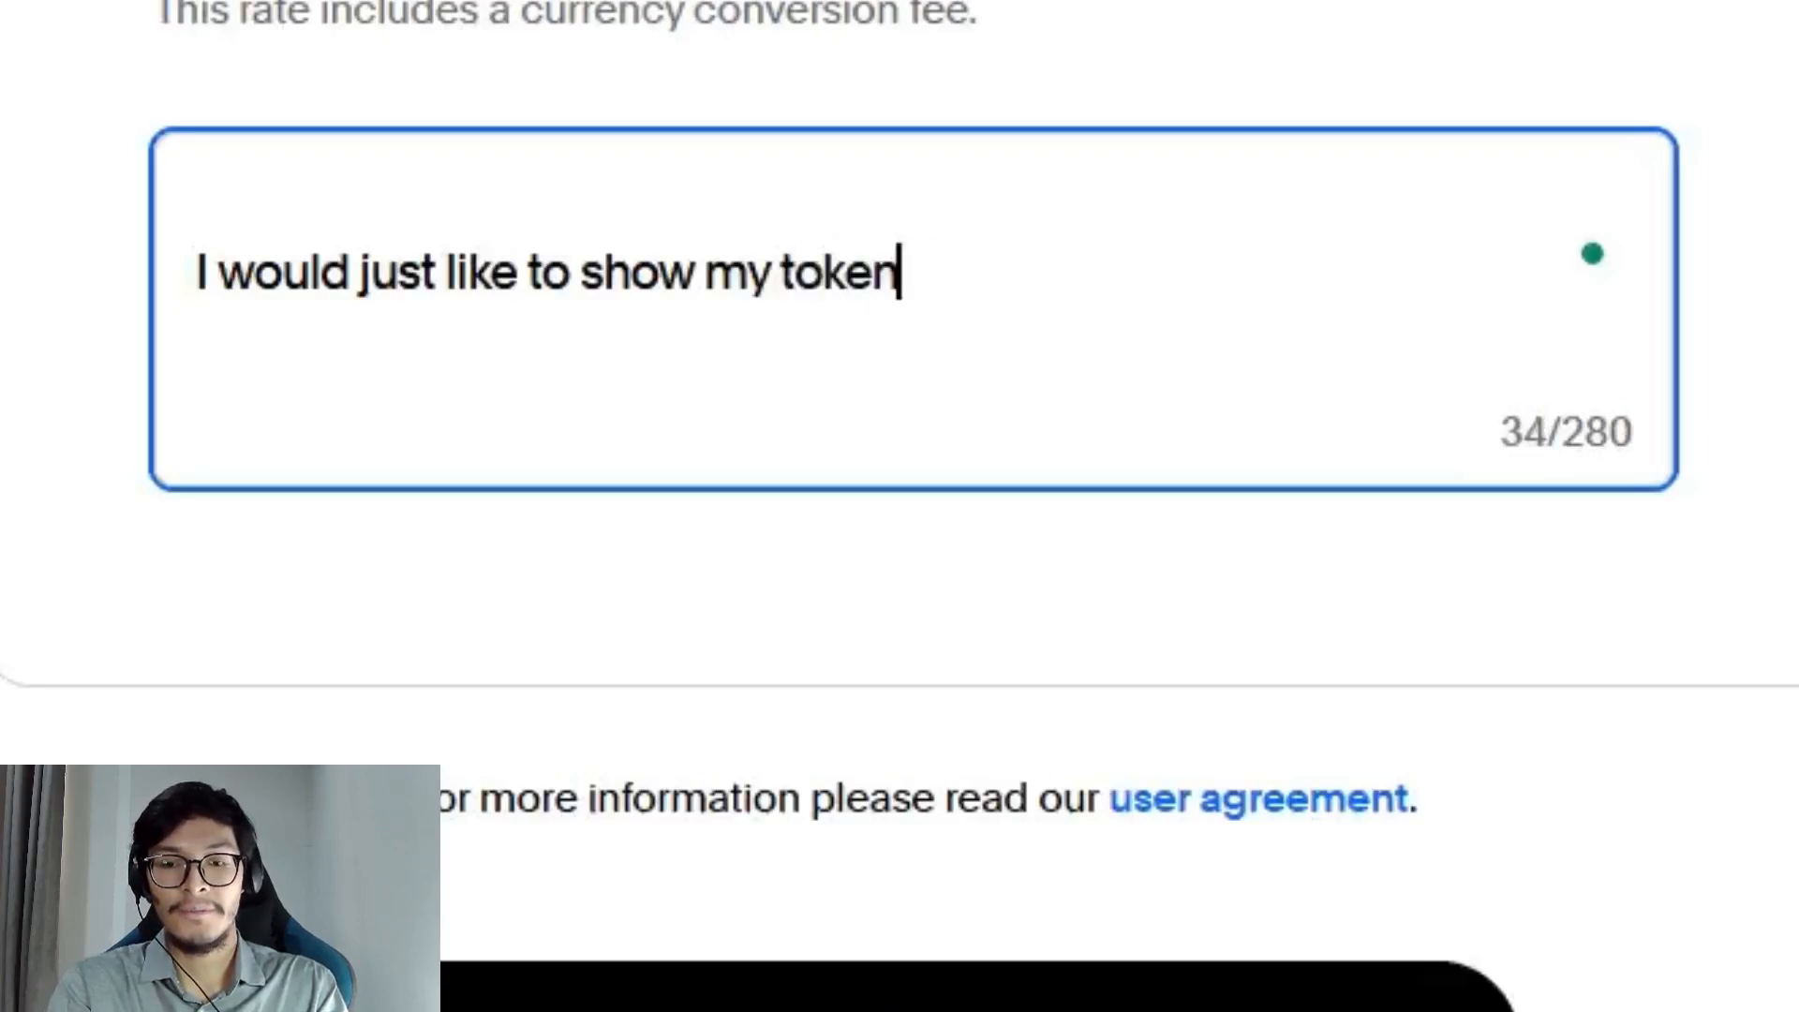
# - Continue the note with "of appreciation and my humble gratutide for always making me happy and entertained and so"
pyautogui.write(' of appreciatio')
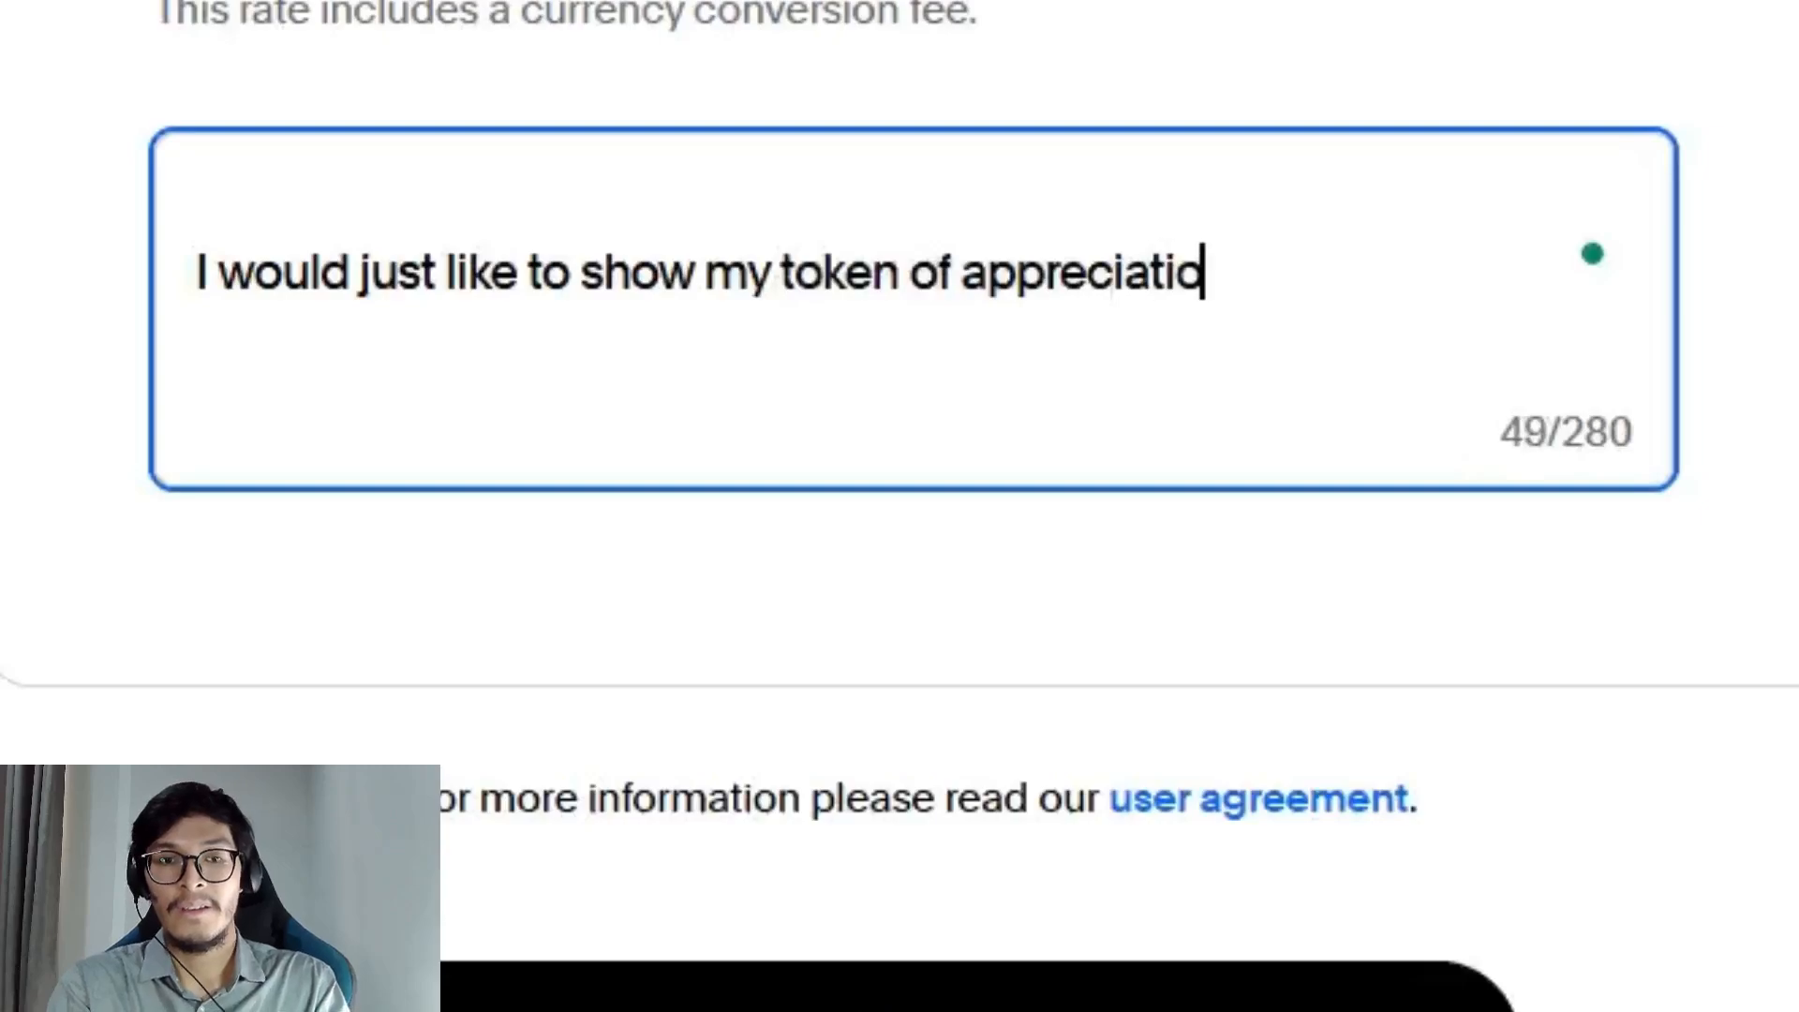
pyautogui.write('n and my hu')
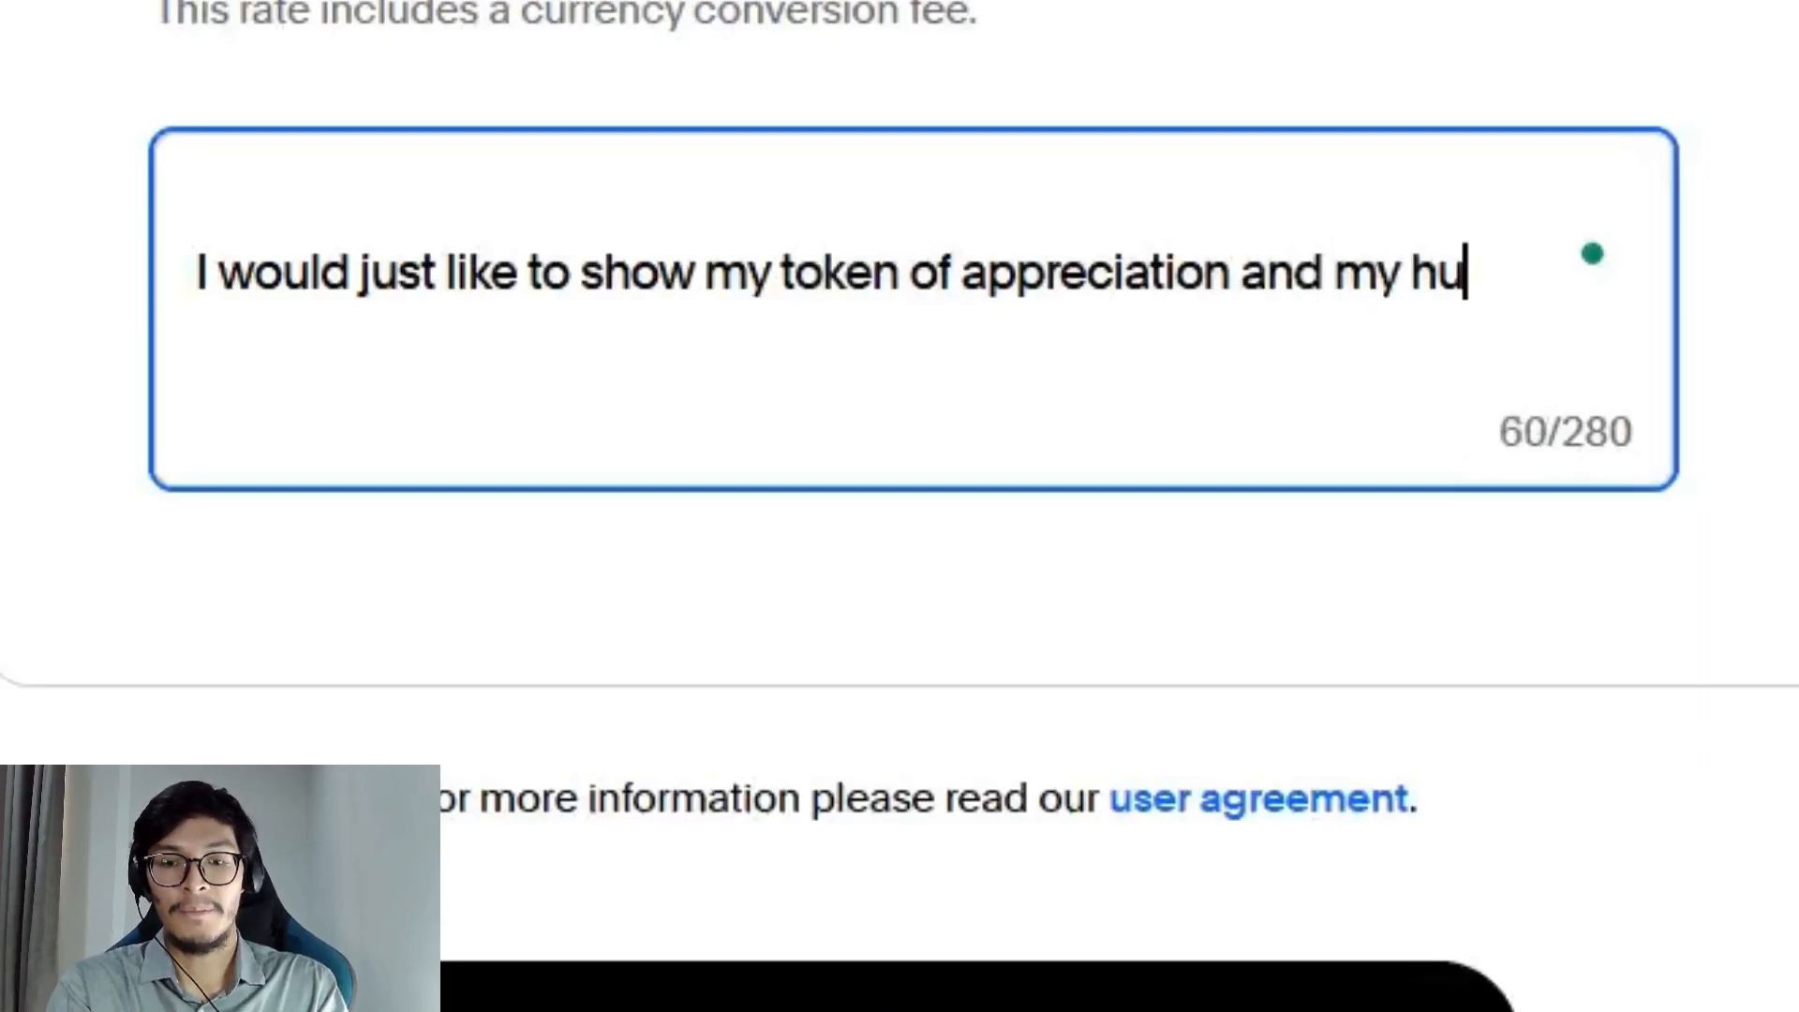
pyautogui.write('mble gratutid')
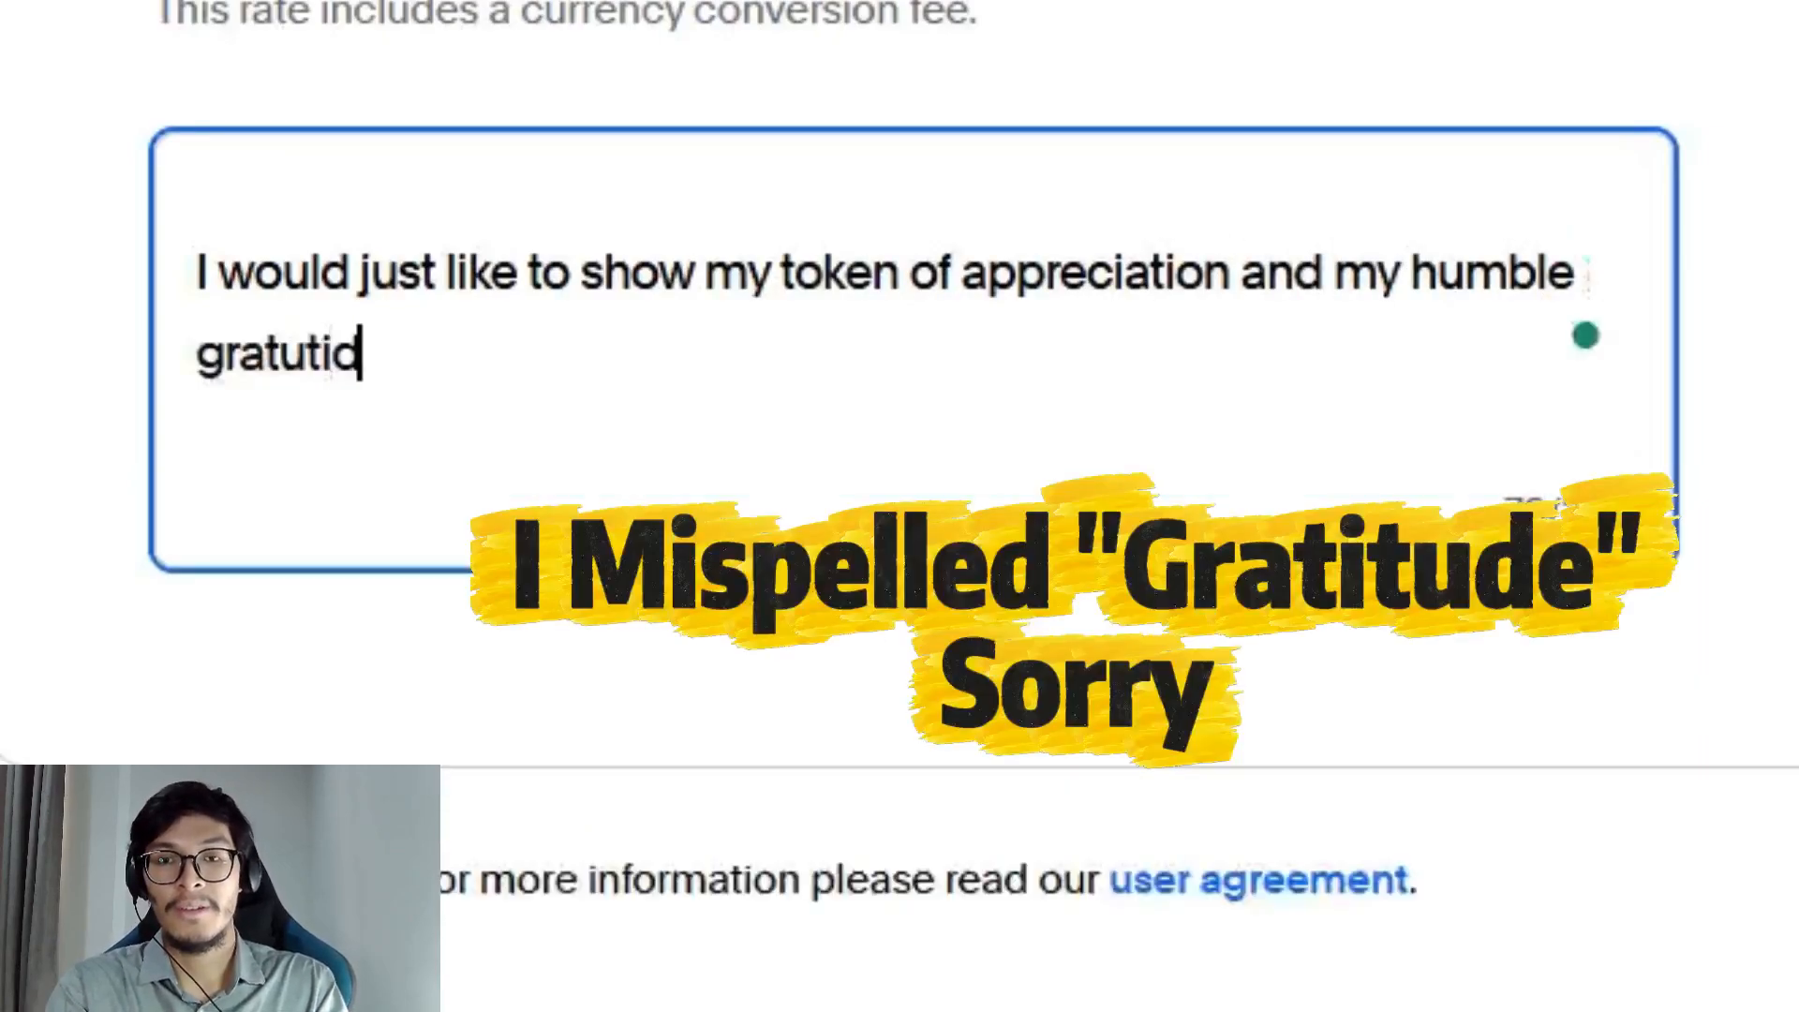
pyautogui.write('e for always mak')
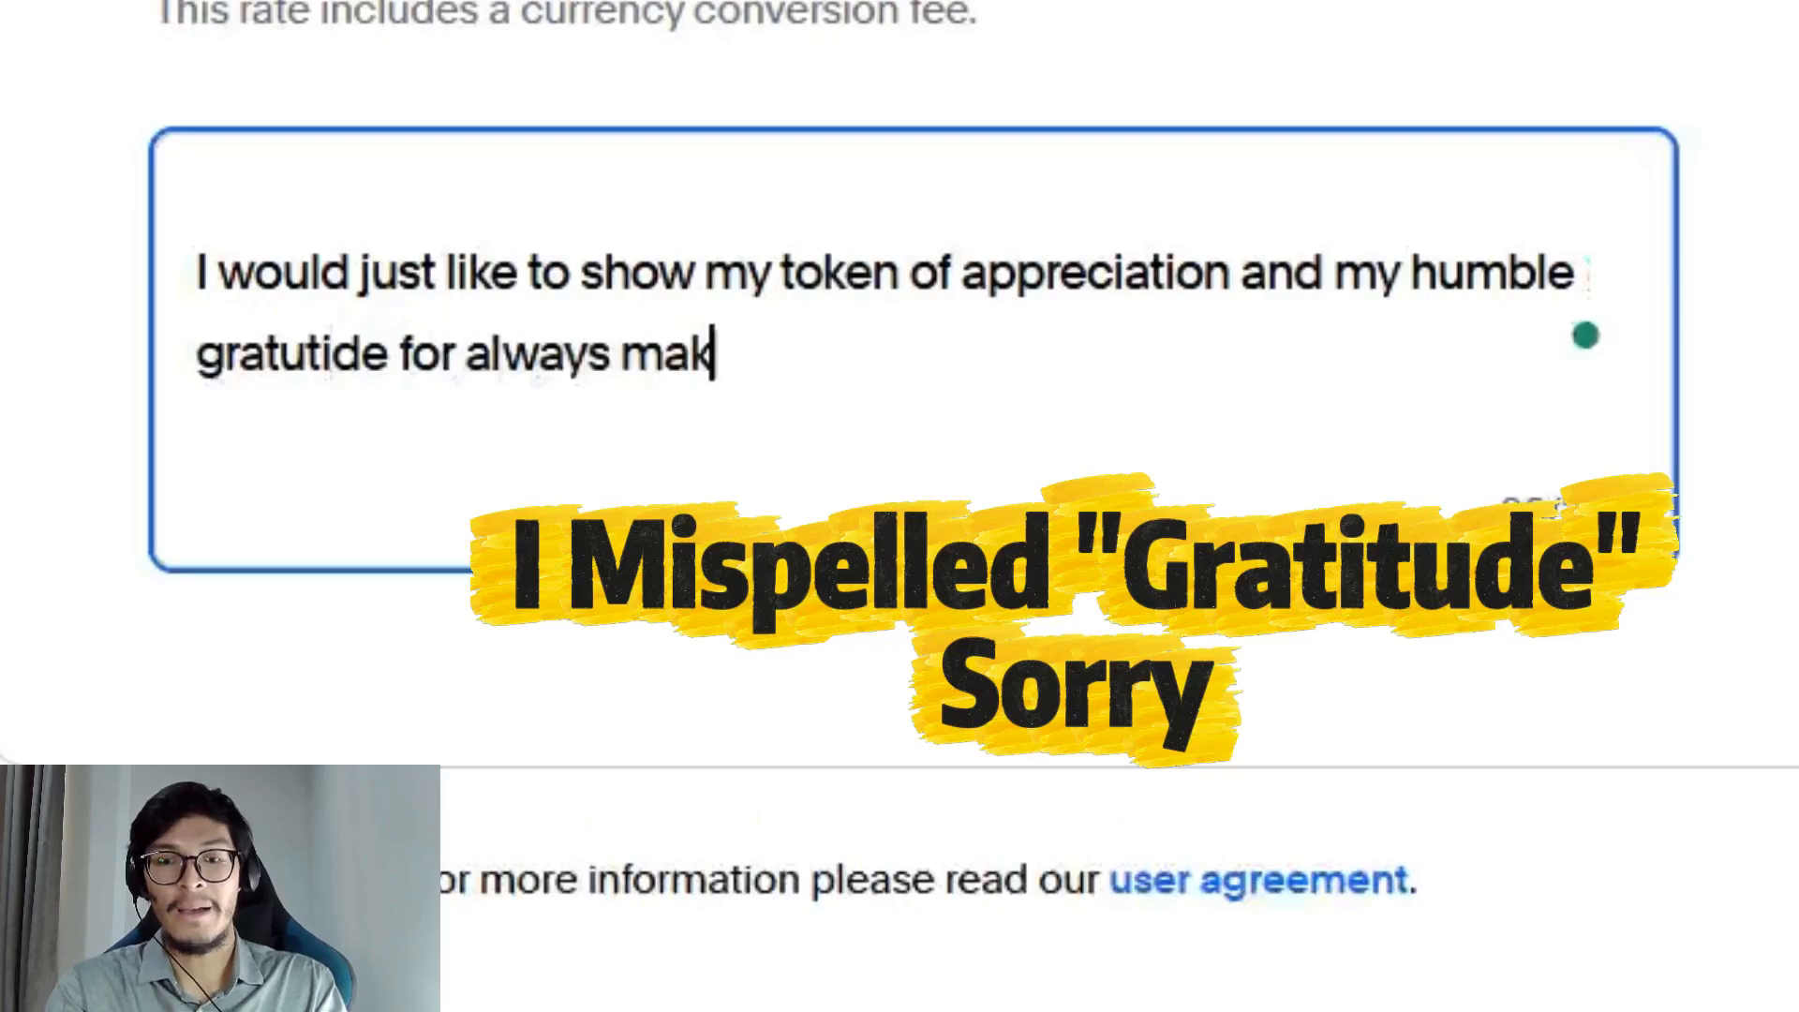
pyautogui.write('ing me happy')
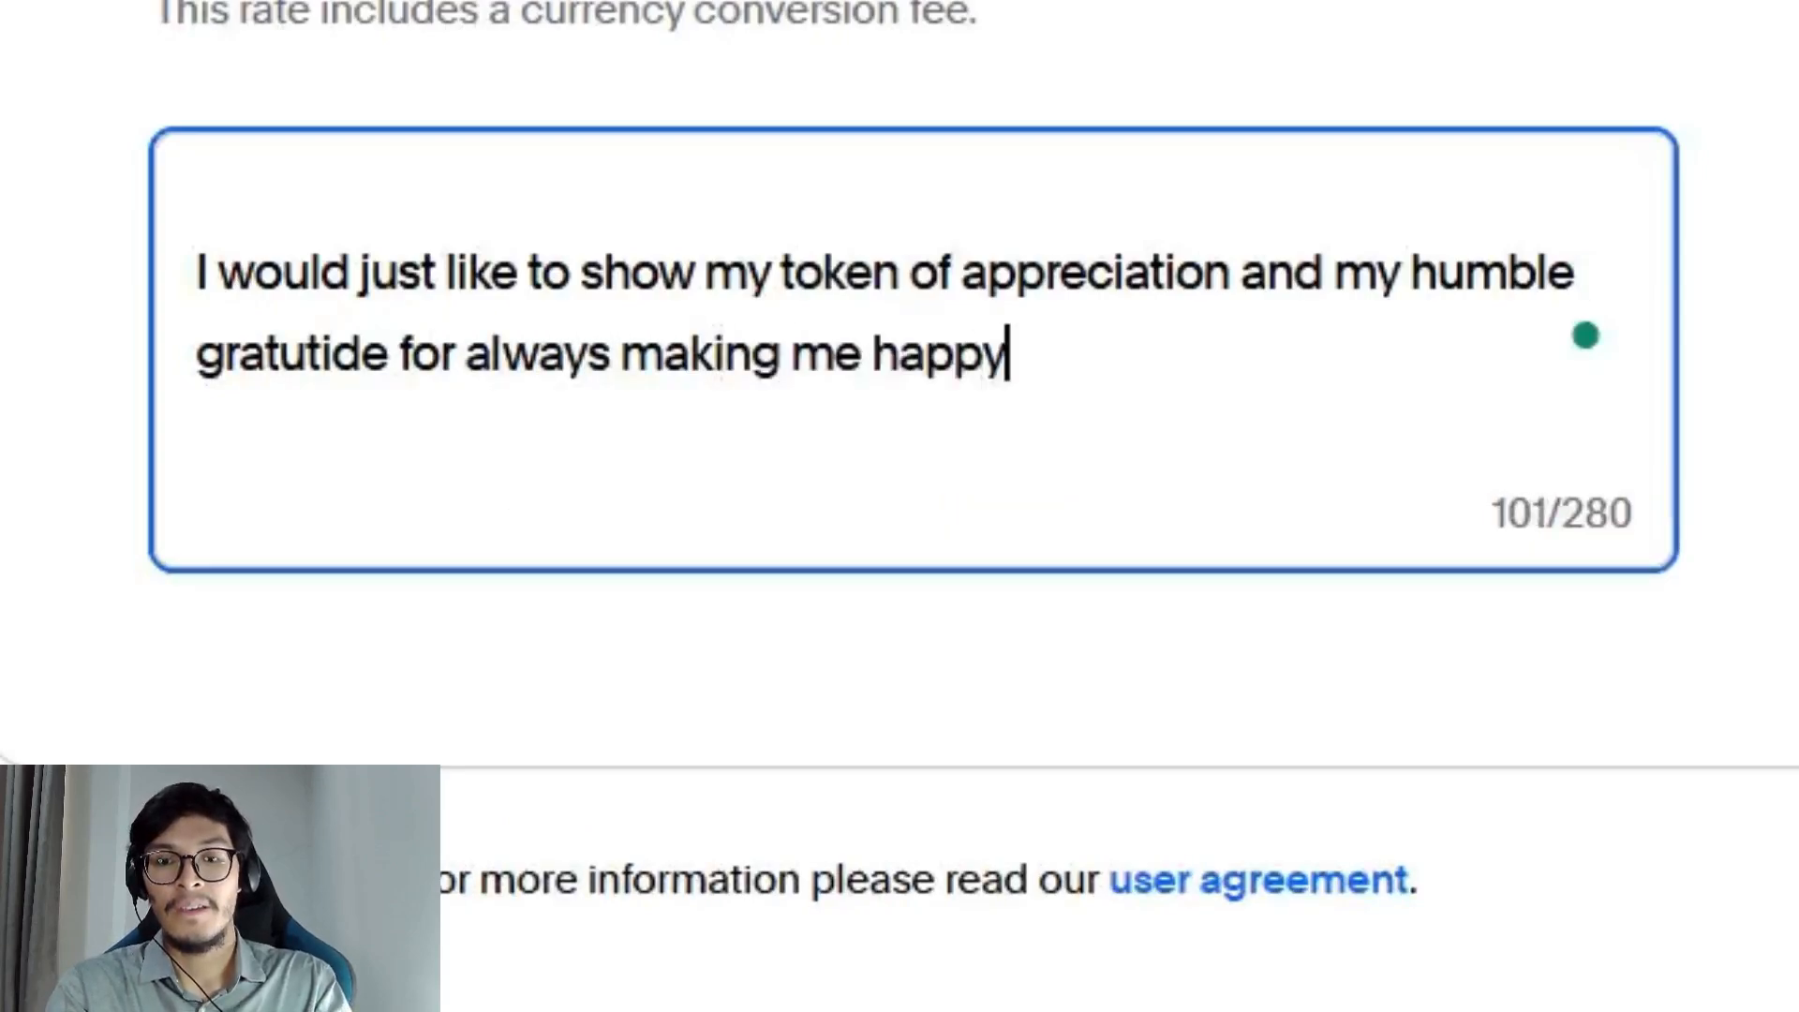
pyautogui.write(' and enter')
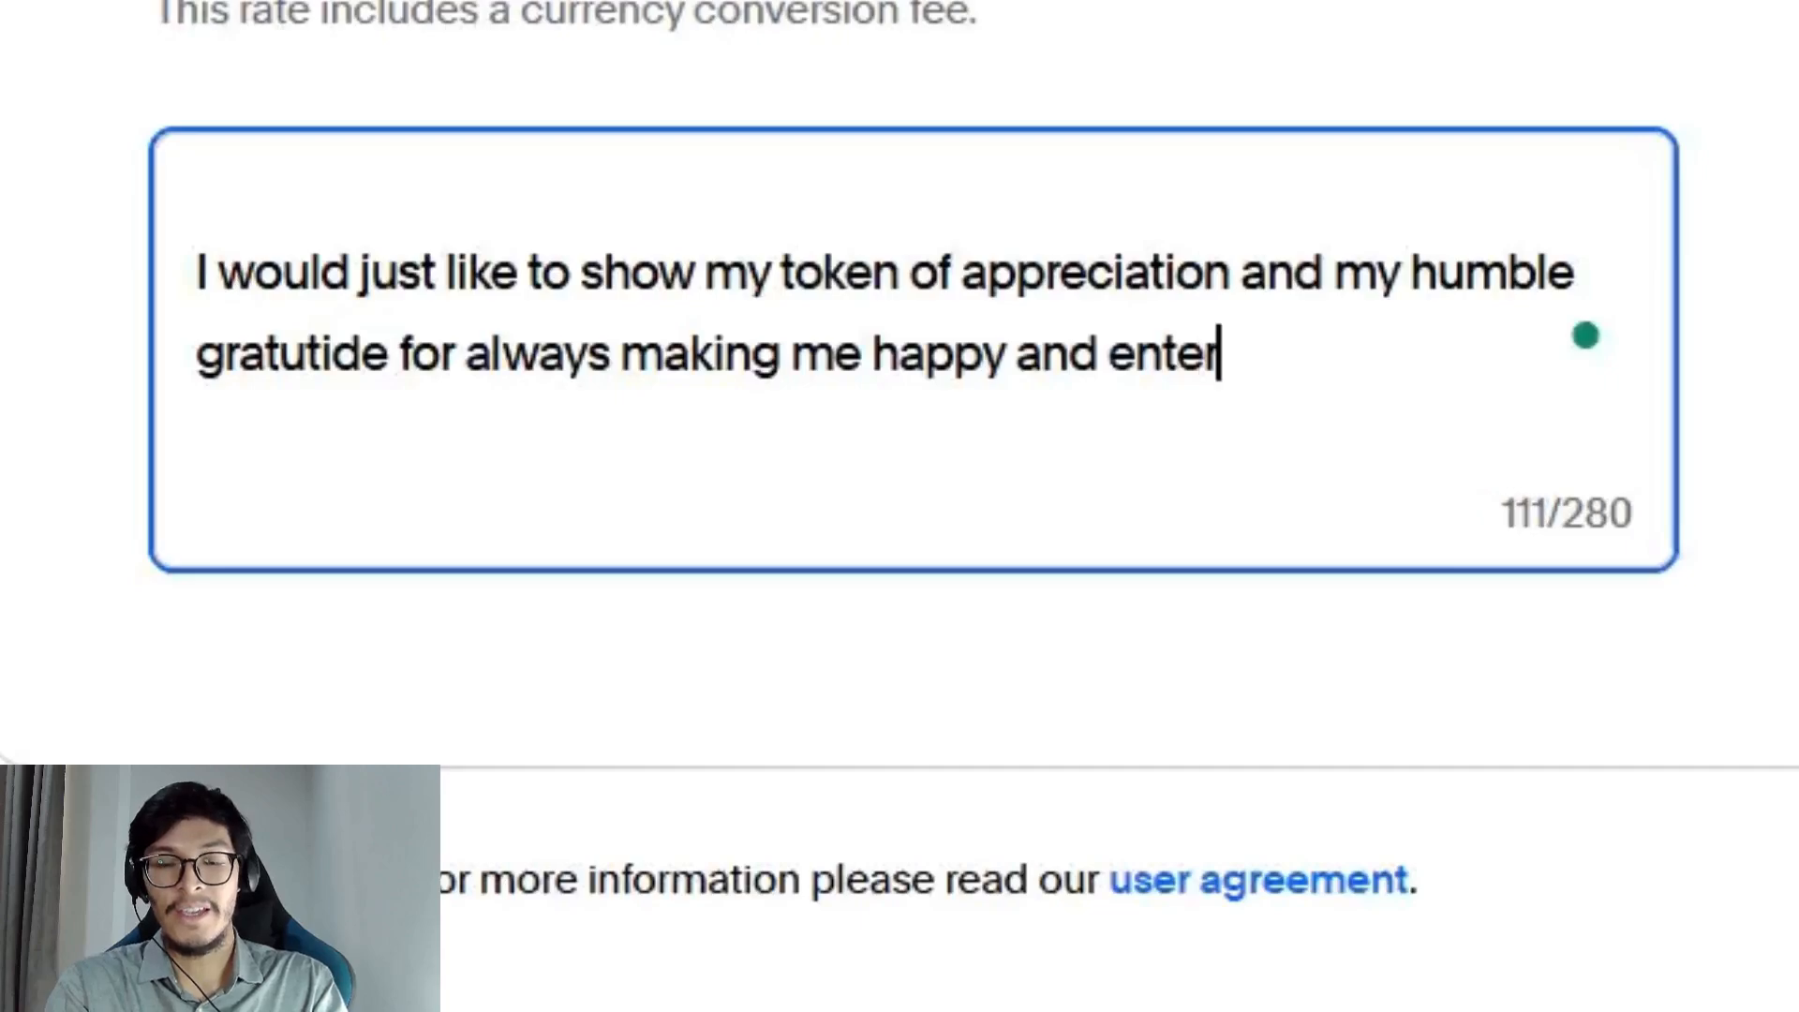
pyautogui.write('tained and so')
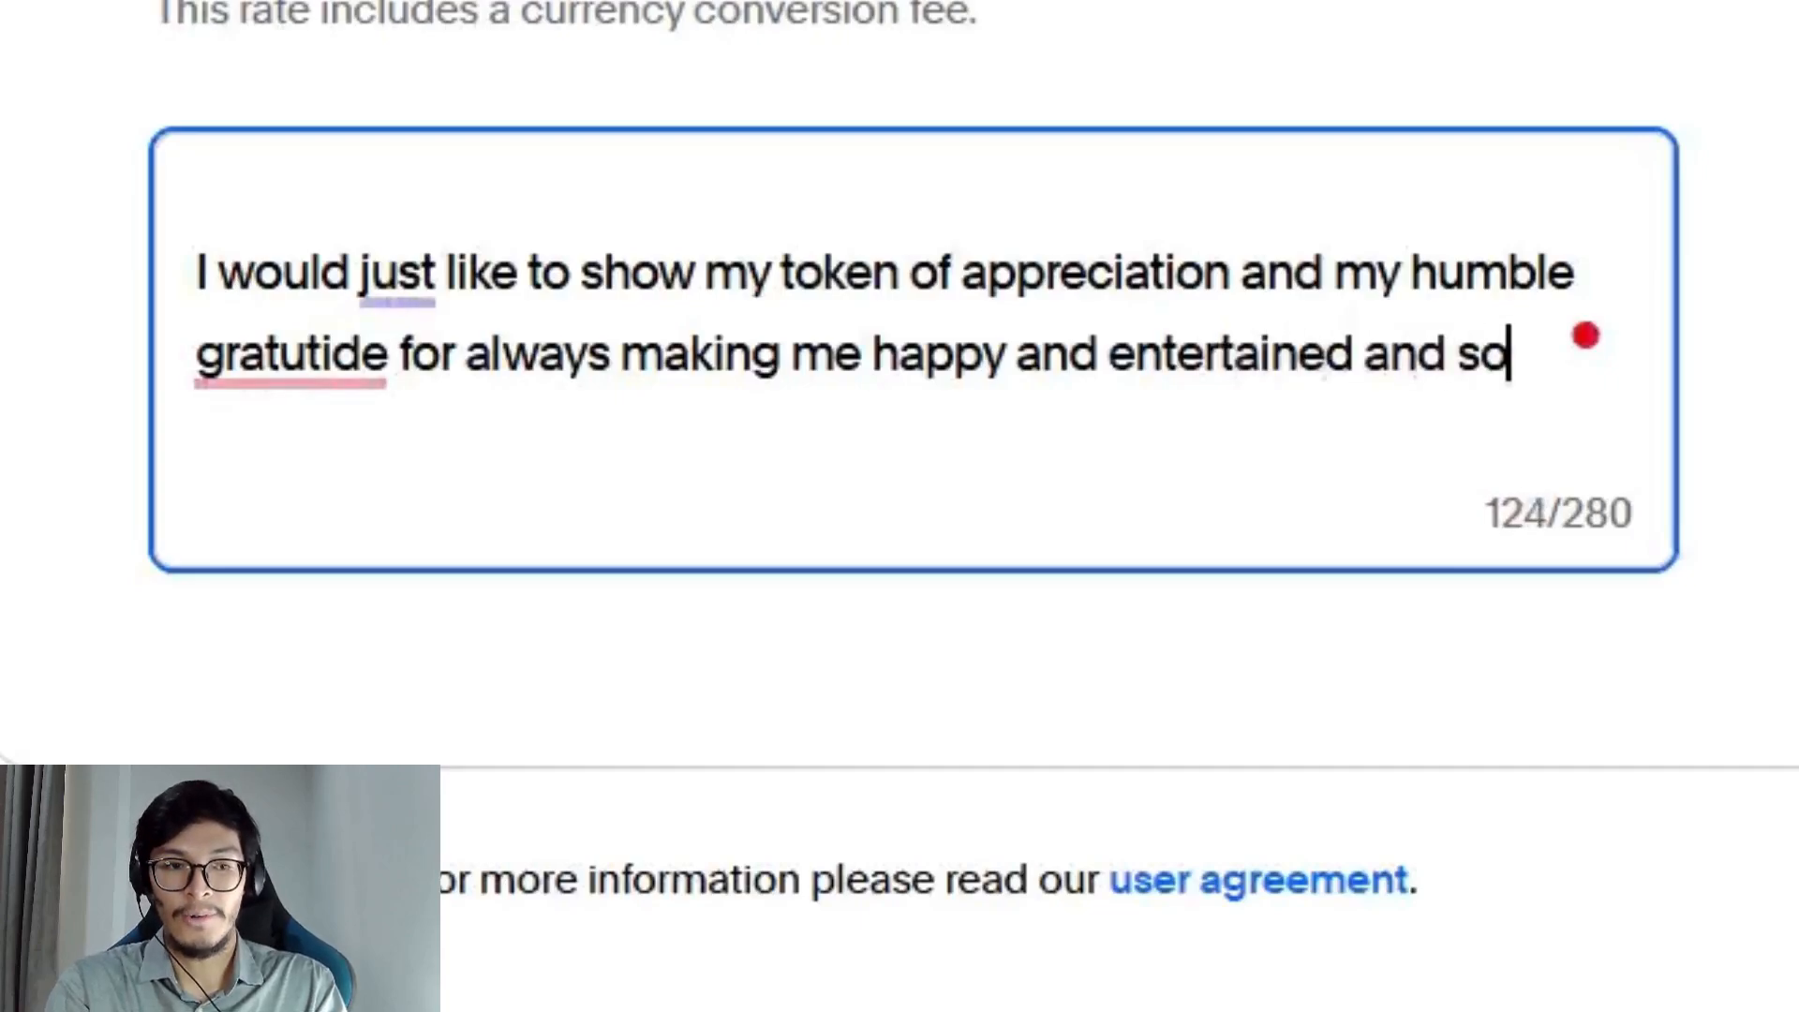
# - Continue the payment note with "as my great way of saying thanks,"
pyautogui.press('capslock')
pyautogui.write('I')
pyautogui.press('capslock')
pyautogui.press('BackSpace')
pyautogui.press('BackSpace')
pyautogui.write('a')
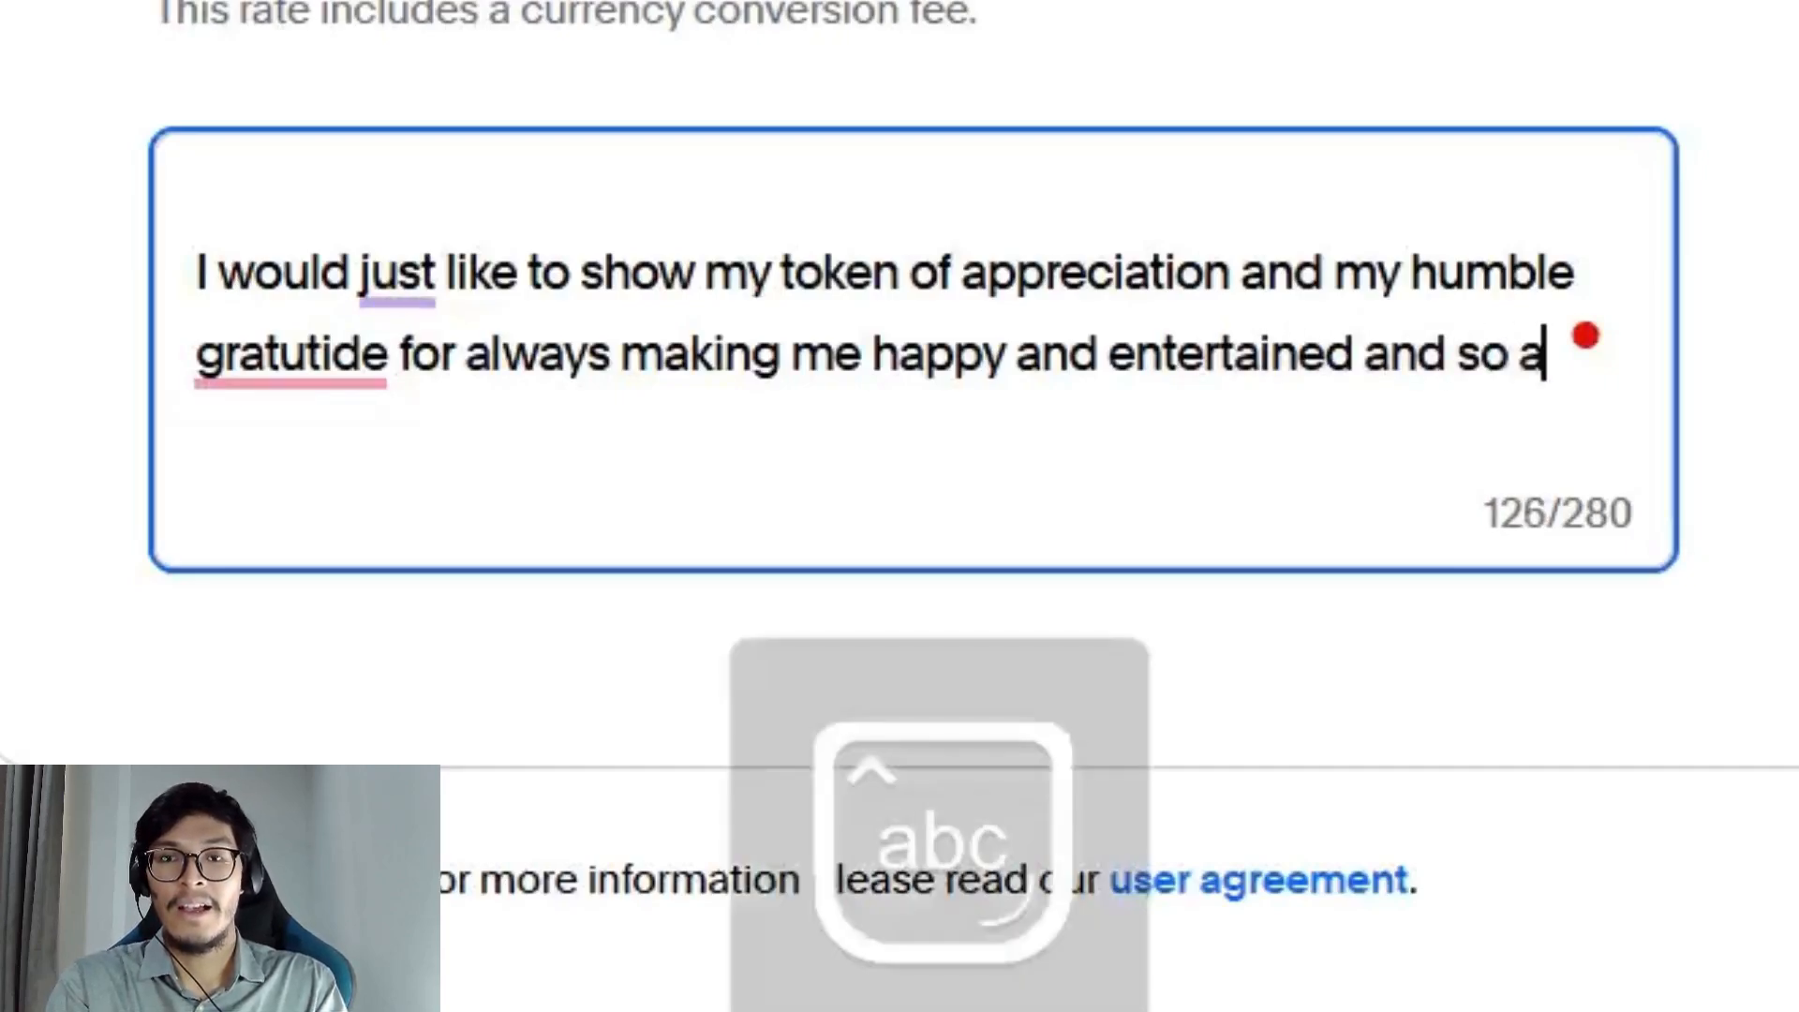
pyautogui.write('s my g')
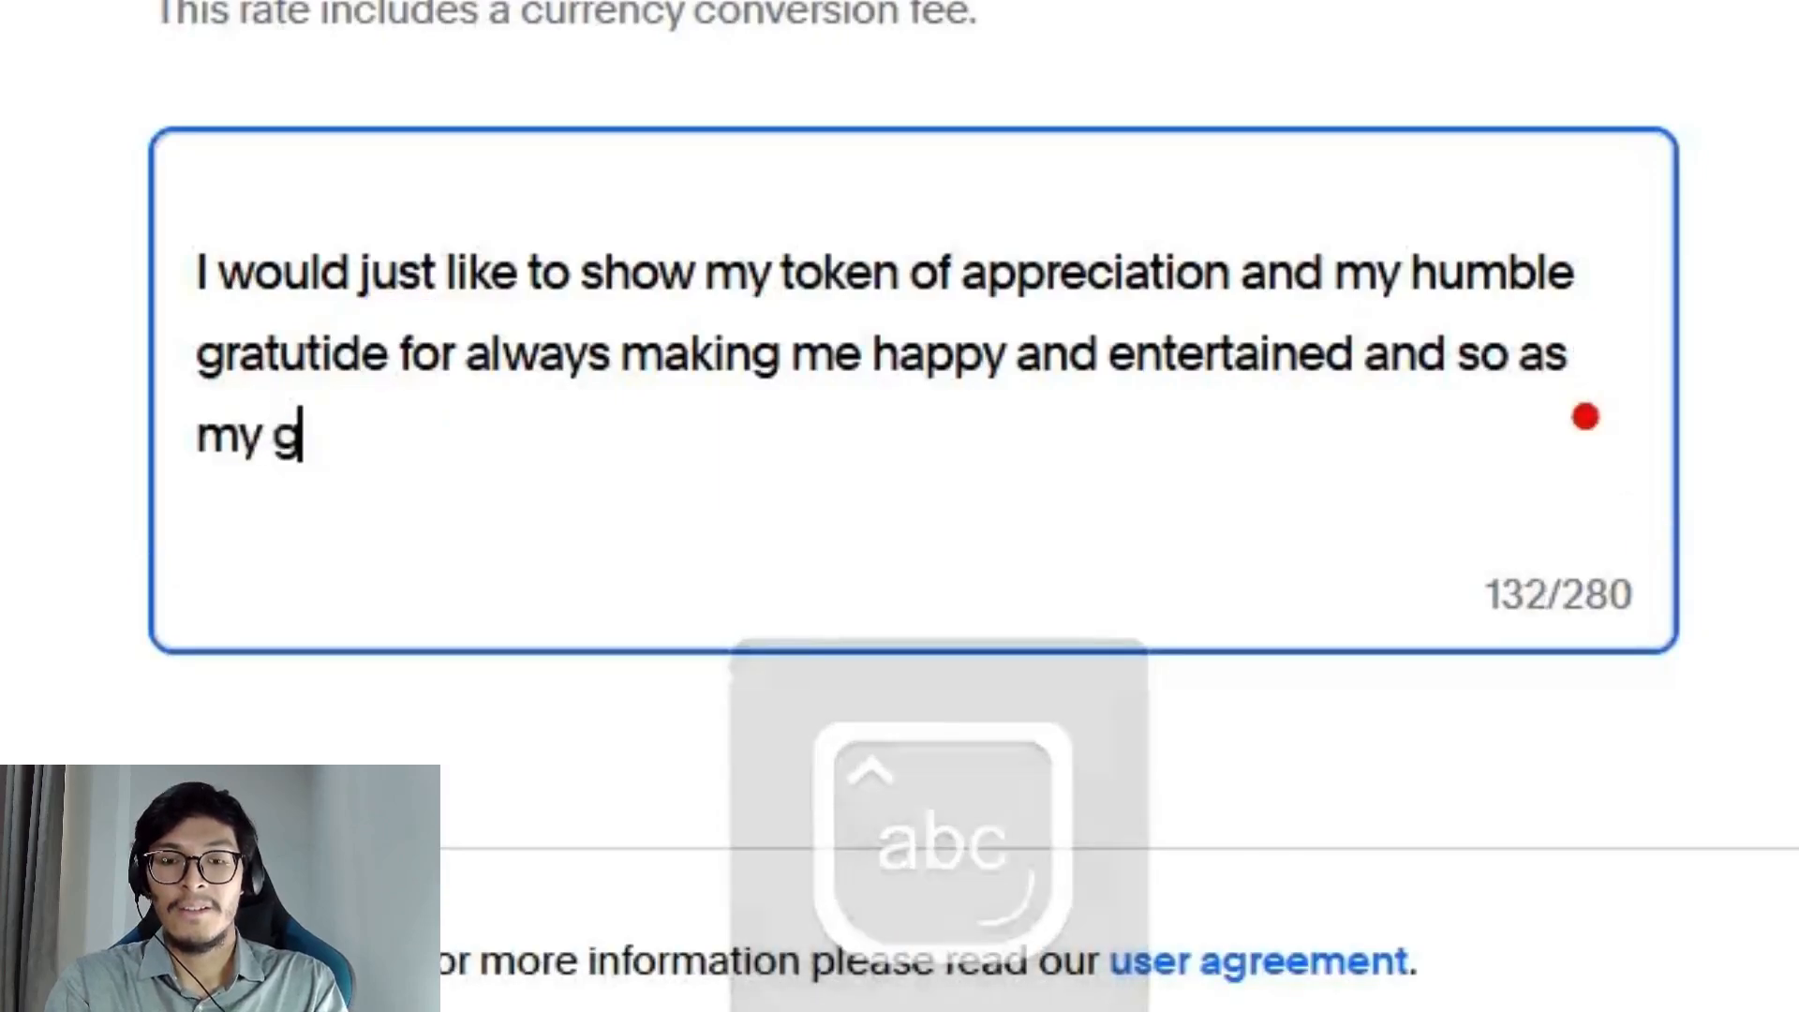
pyautogui.write('reat')
pyautogui.press('BackSpace')
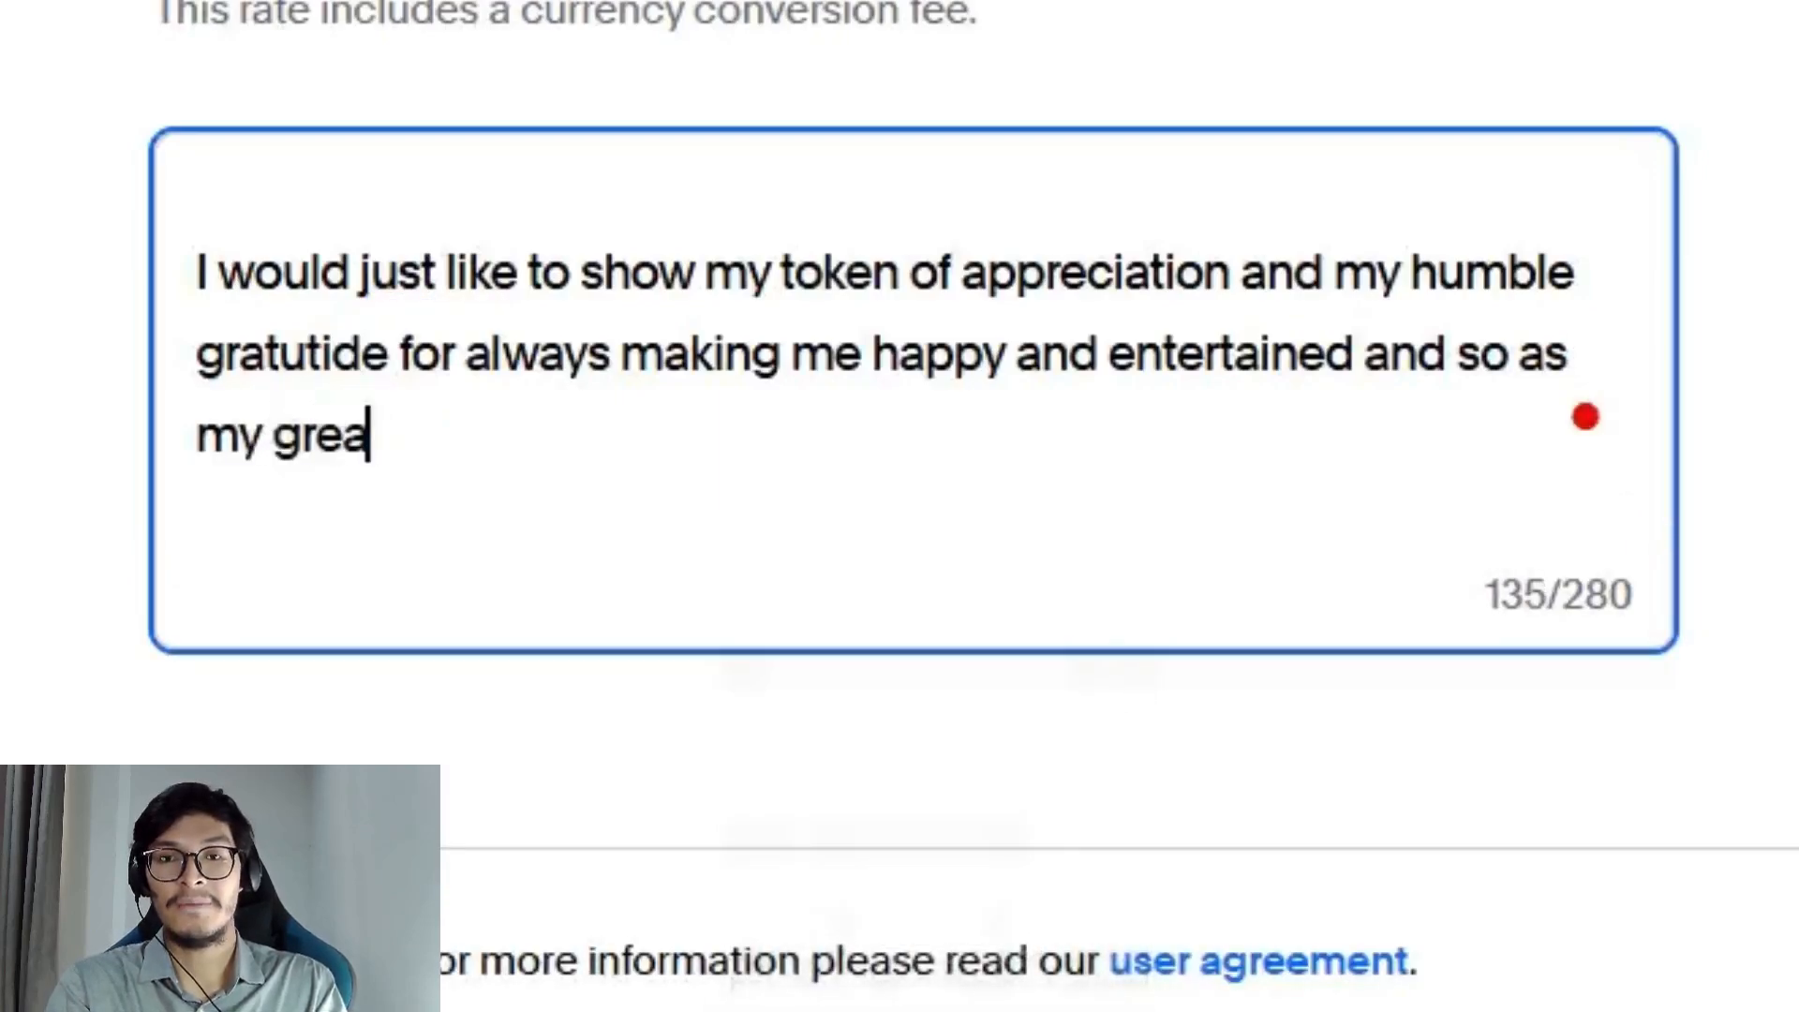
pyautogui.write('t way of say')
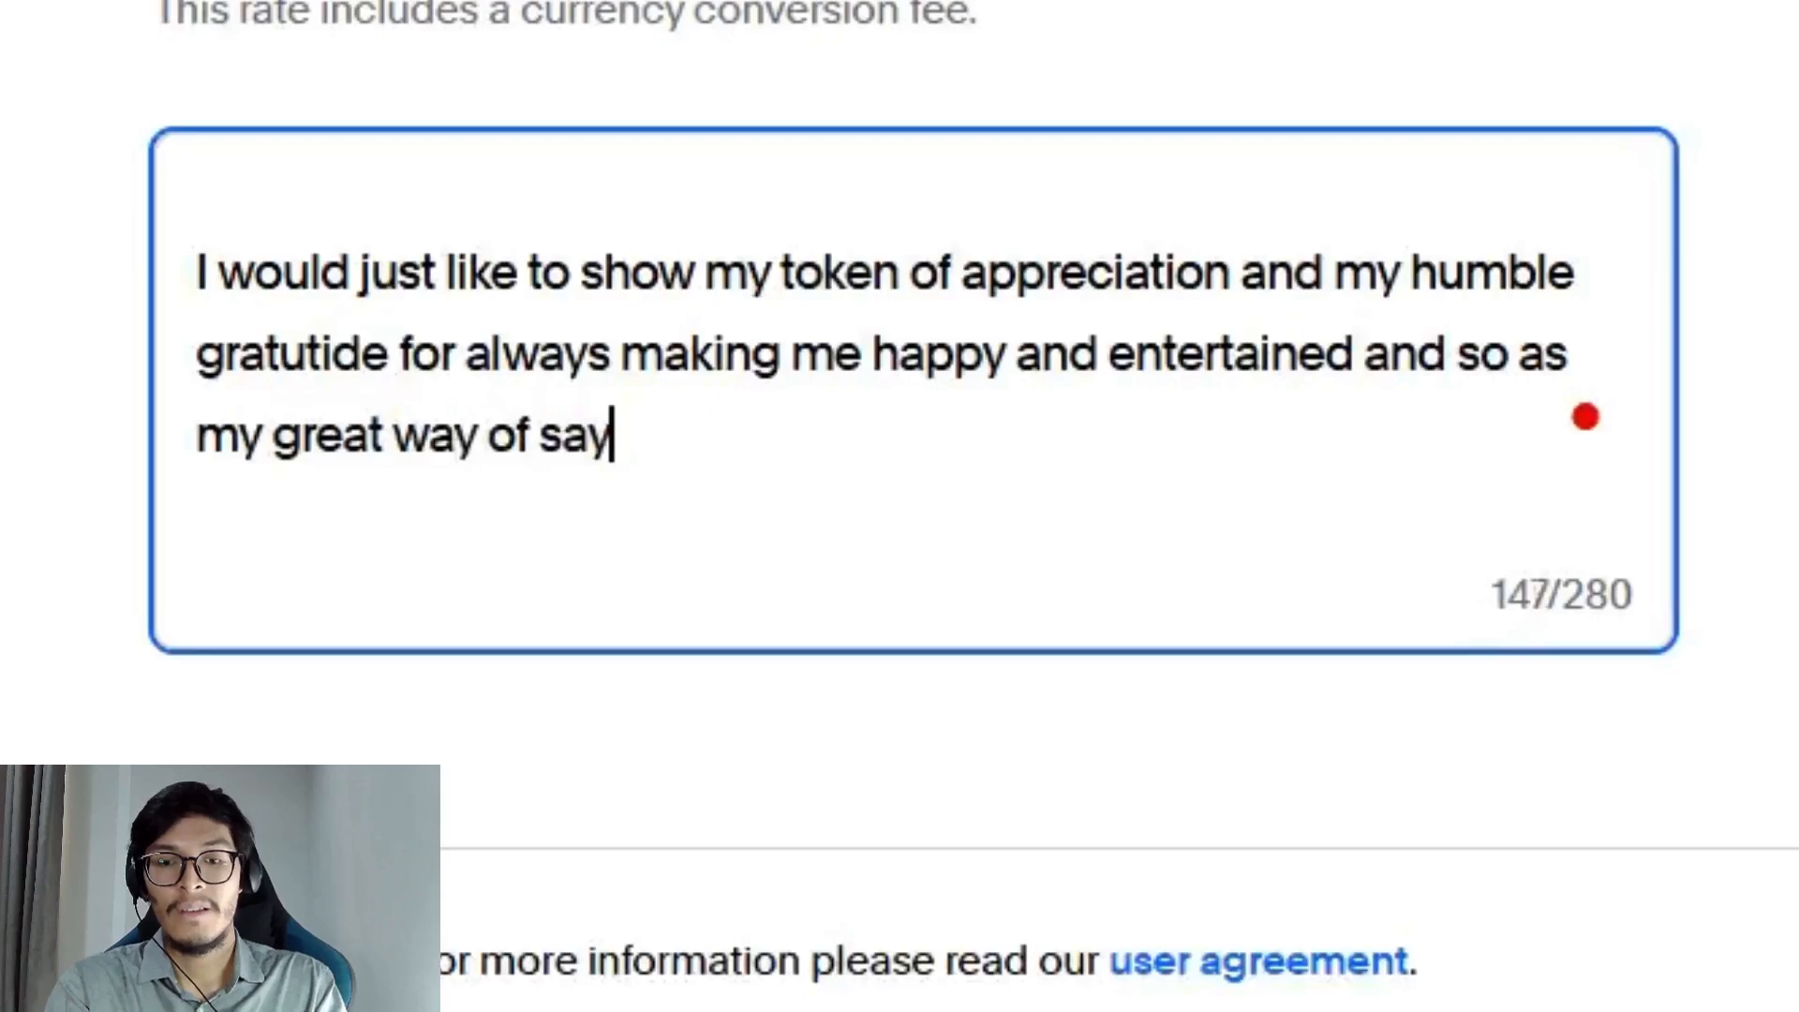
pyautogui.write('ing thanks,')
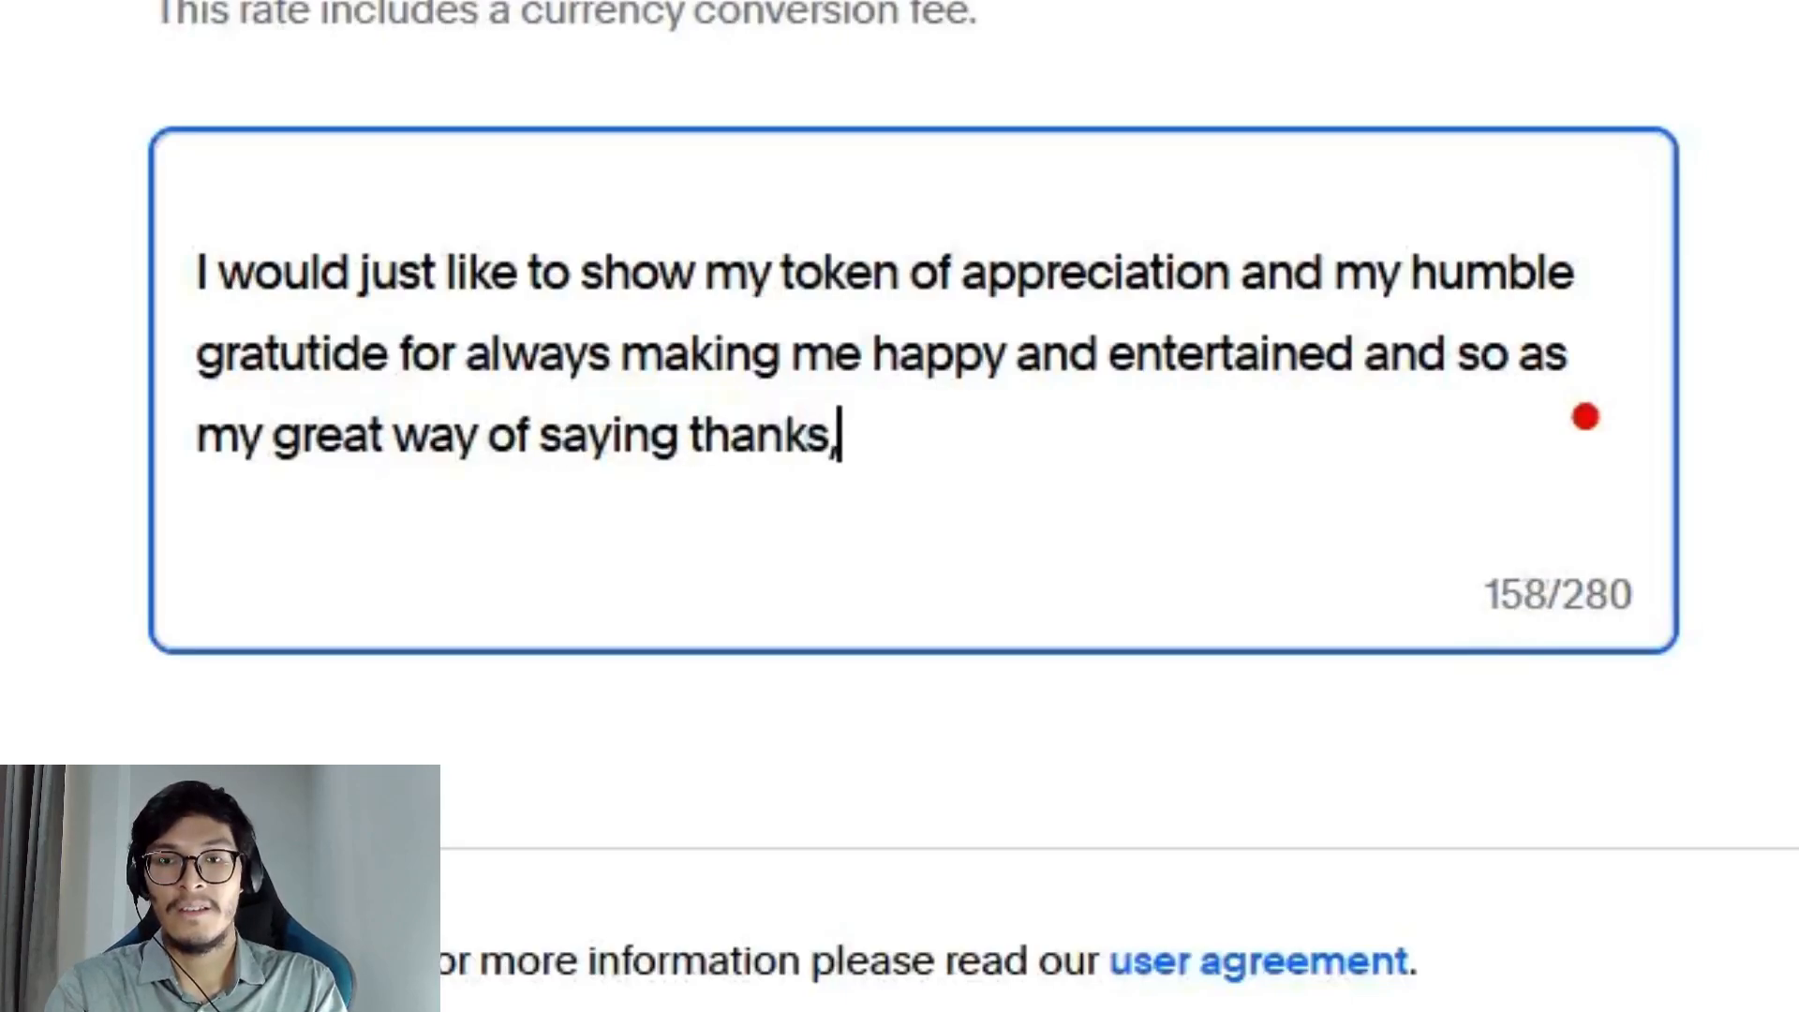
# - Finish the payment note with "here's a tip to help you out with your channel."
pyautogui.write(" here's so")
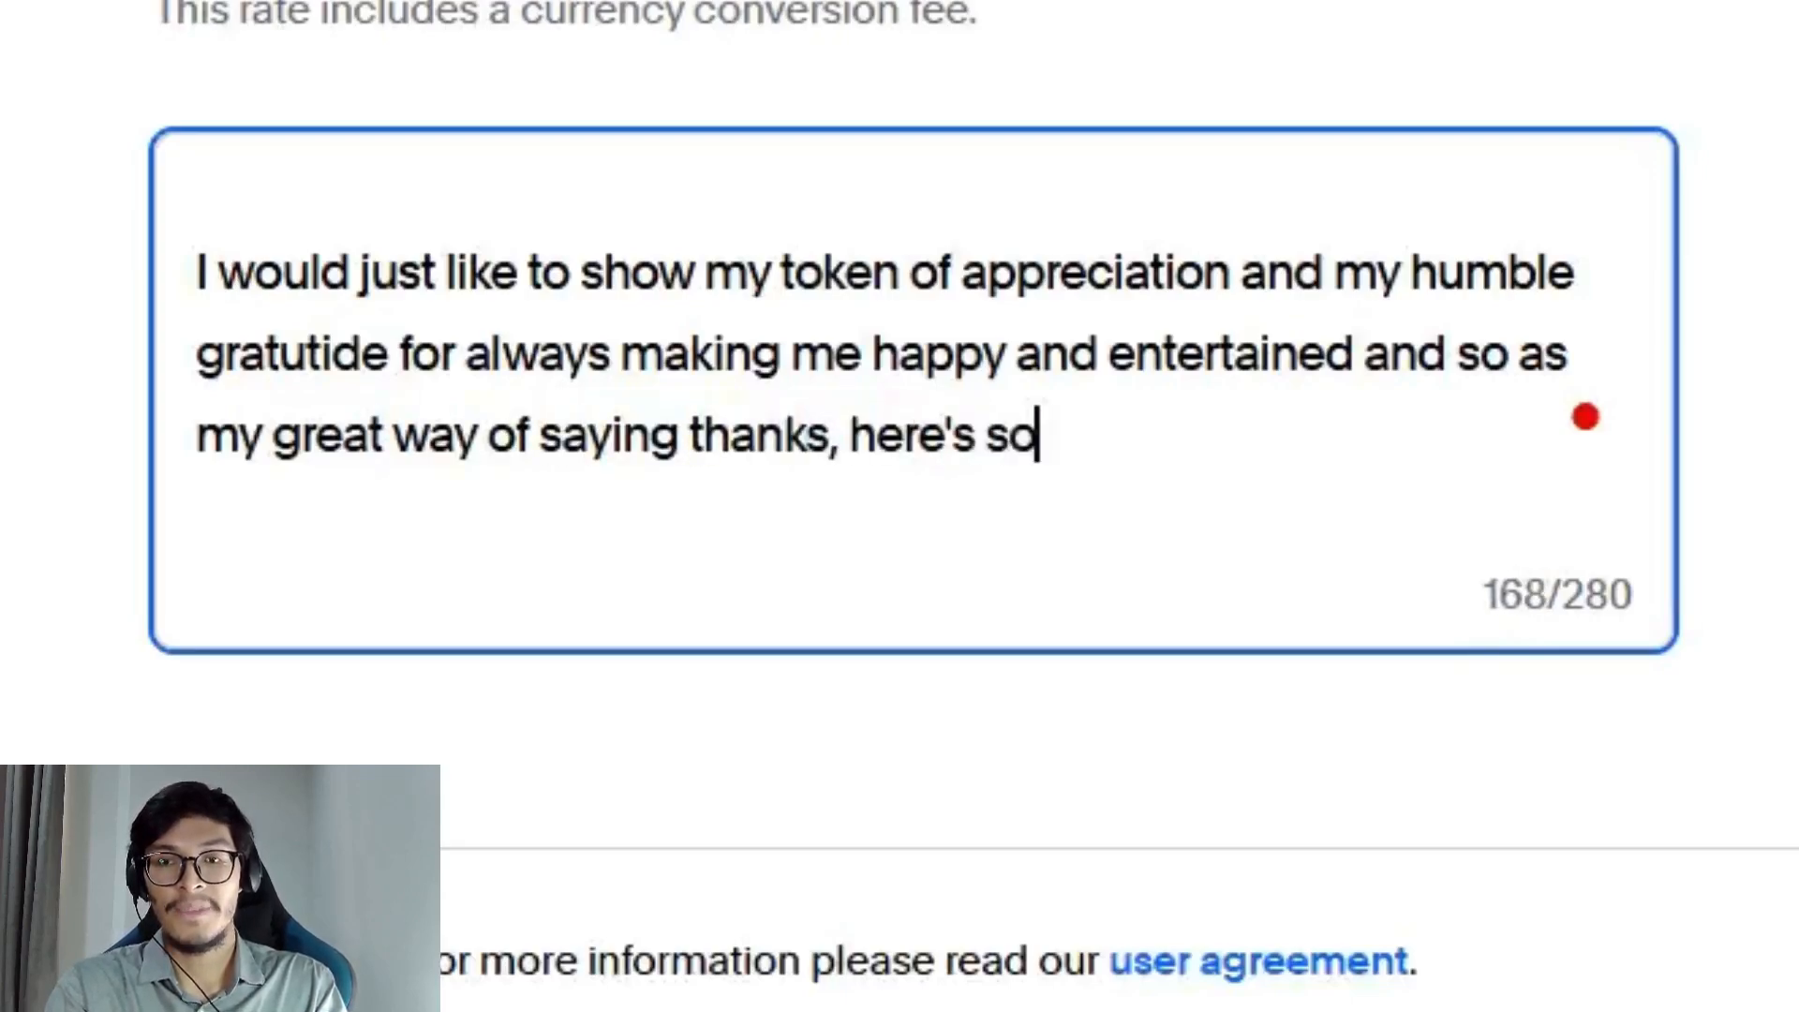
pyautogui.write('me t')
pyautogui.press('BackSpace')
pyautogui.press('BackSpace')
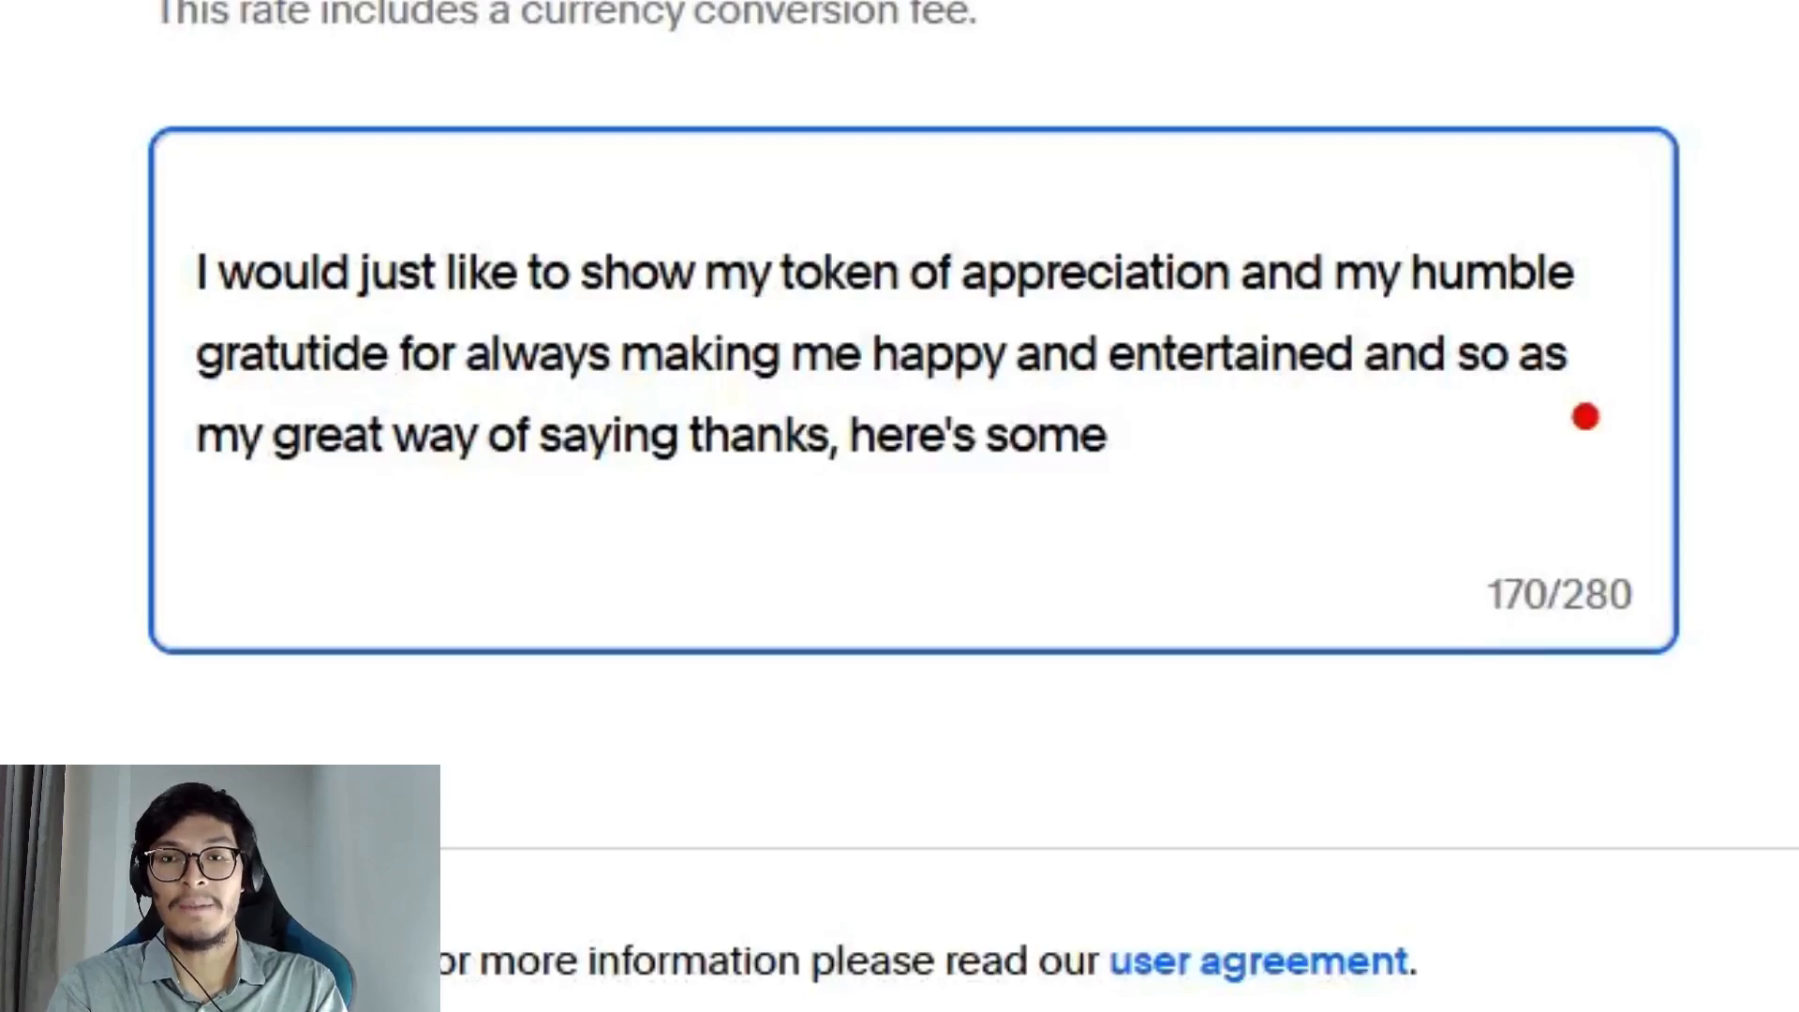
pyautogui.press('BackSpace')
pyautogui.press('BackSpace')
pyautogui.press('BackSpace')
pyautogui.press('BackSpace')
pyautogui.write('a tip to')
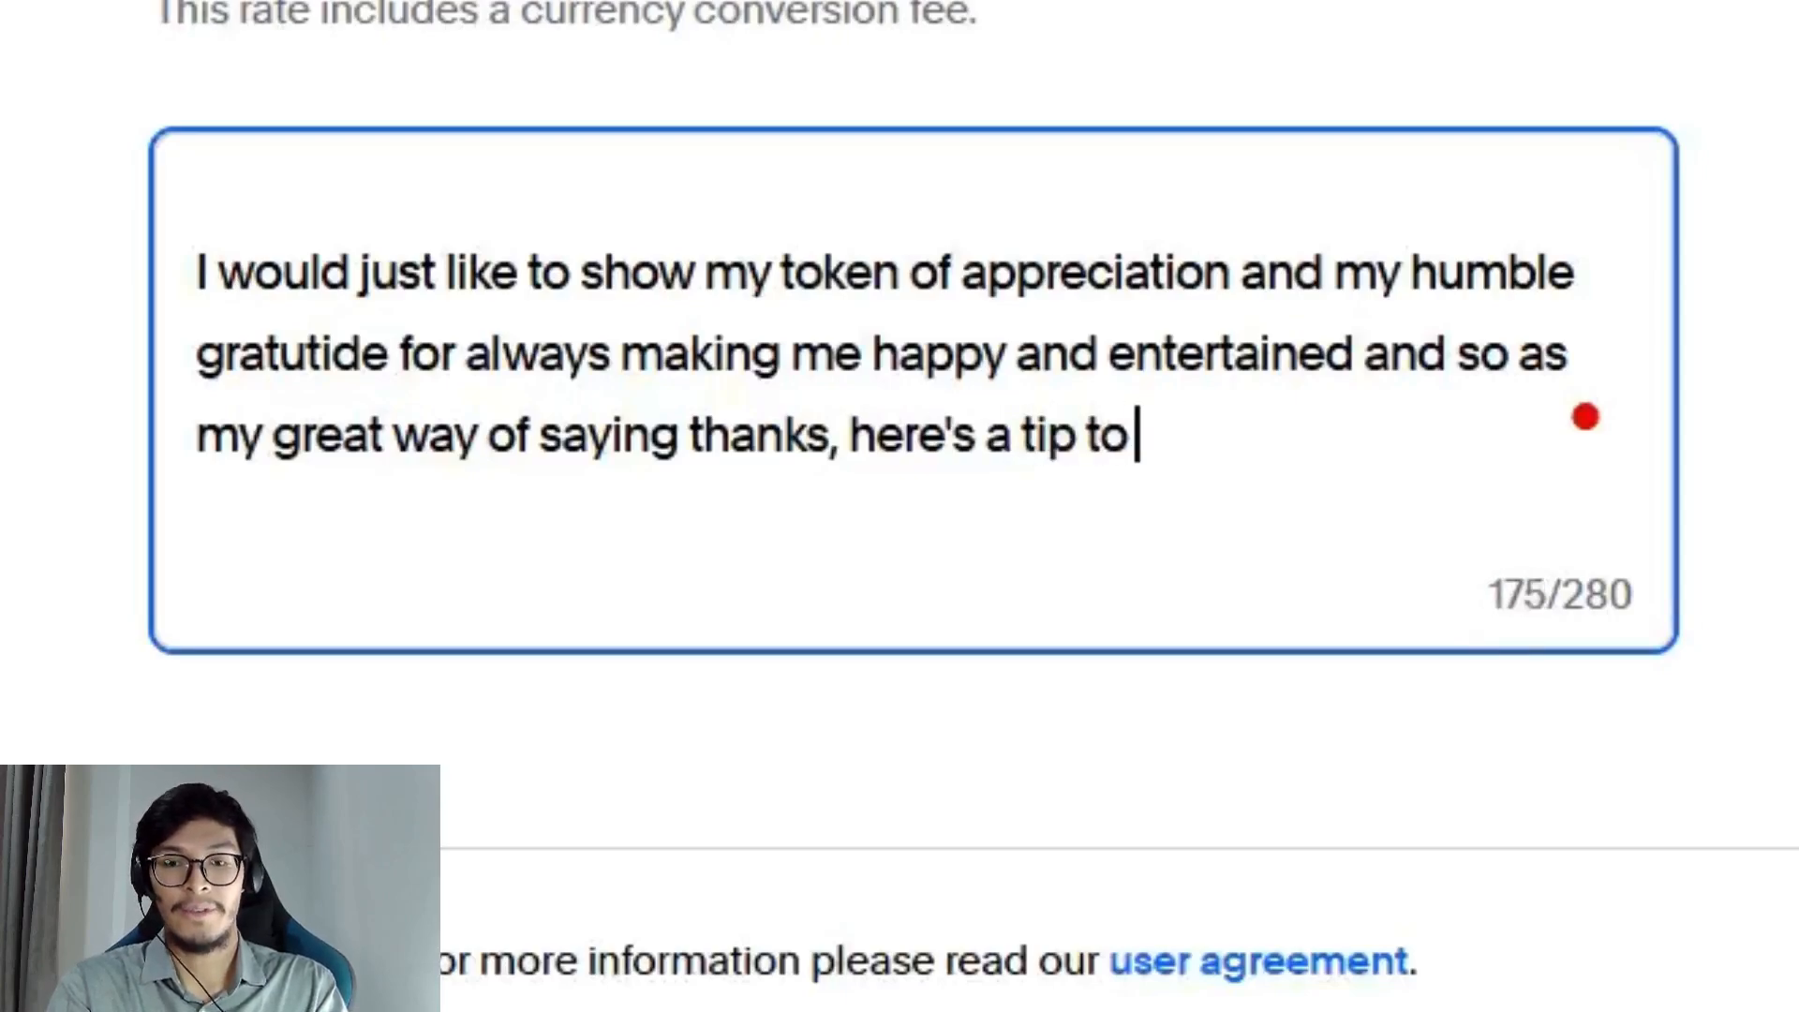
pyautogui.write(' help yo')
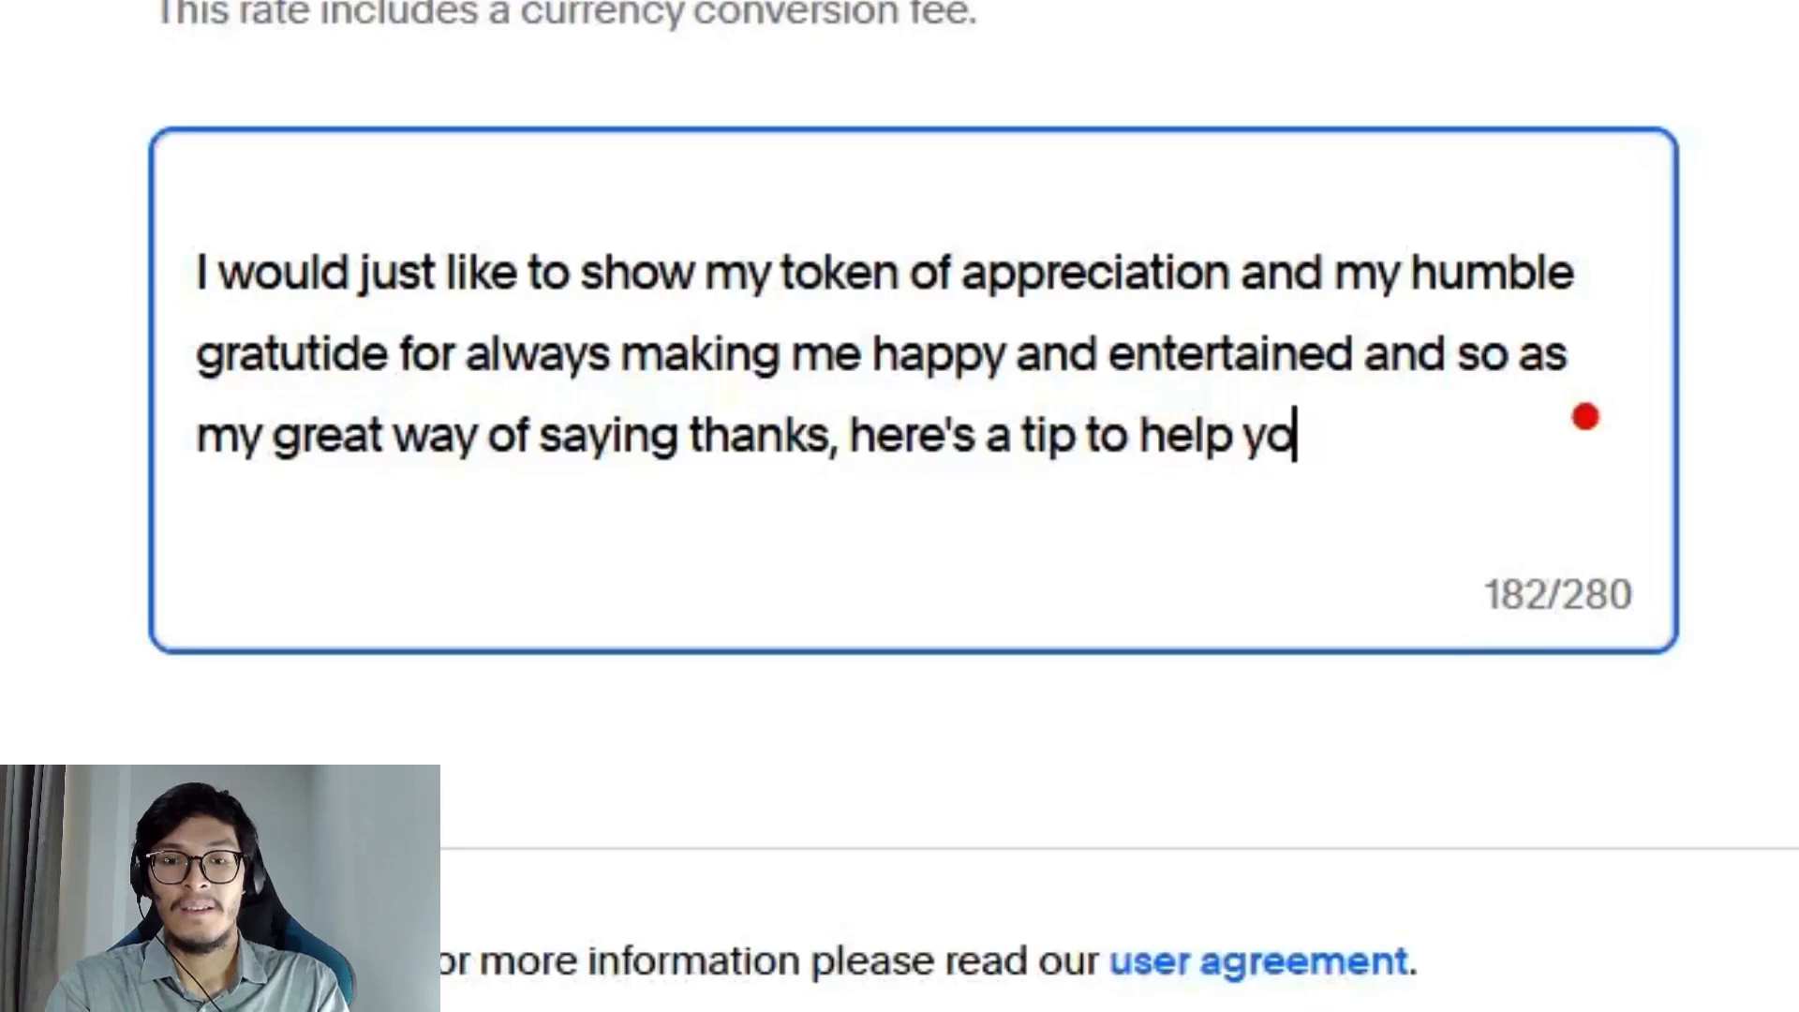
pyautogui.write('u out with yo')
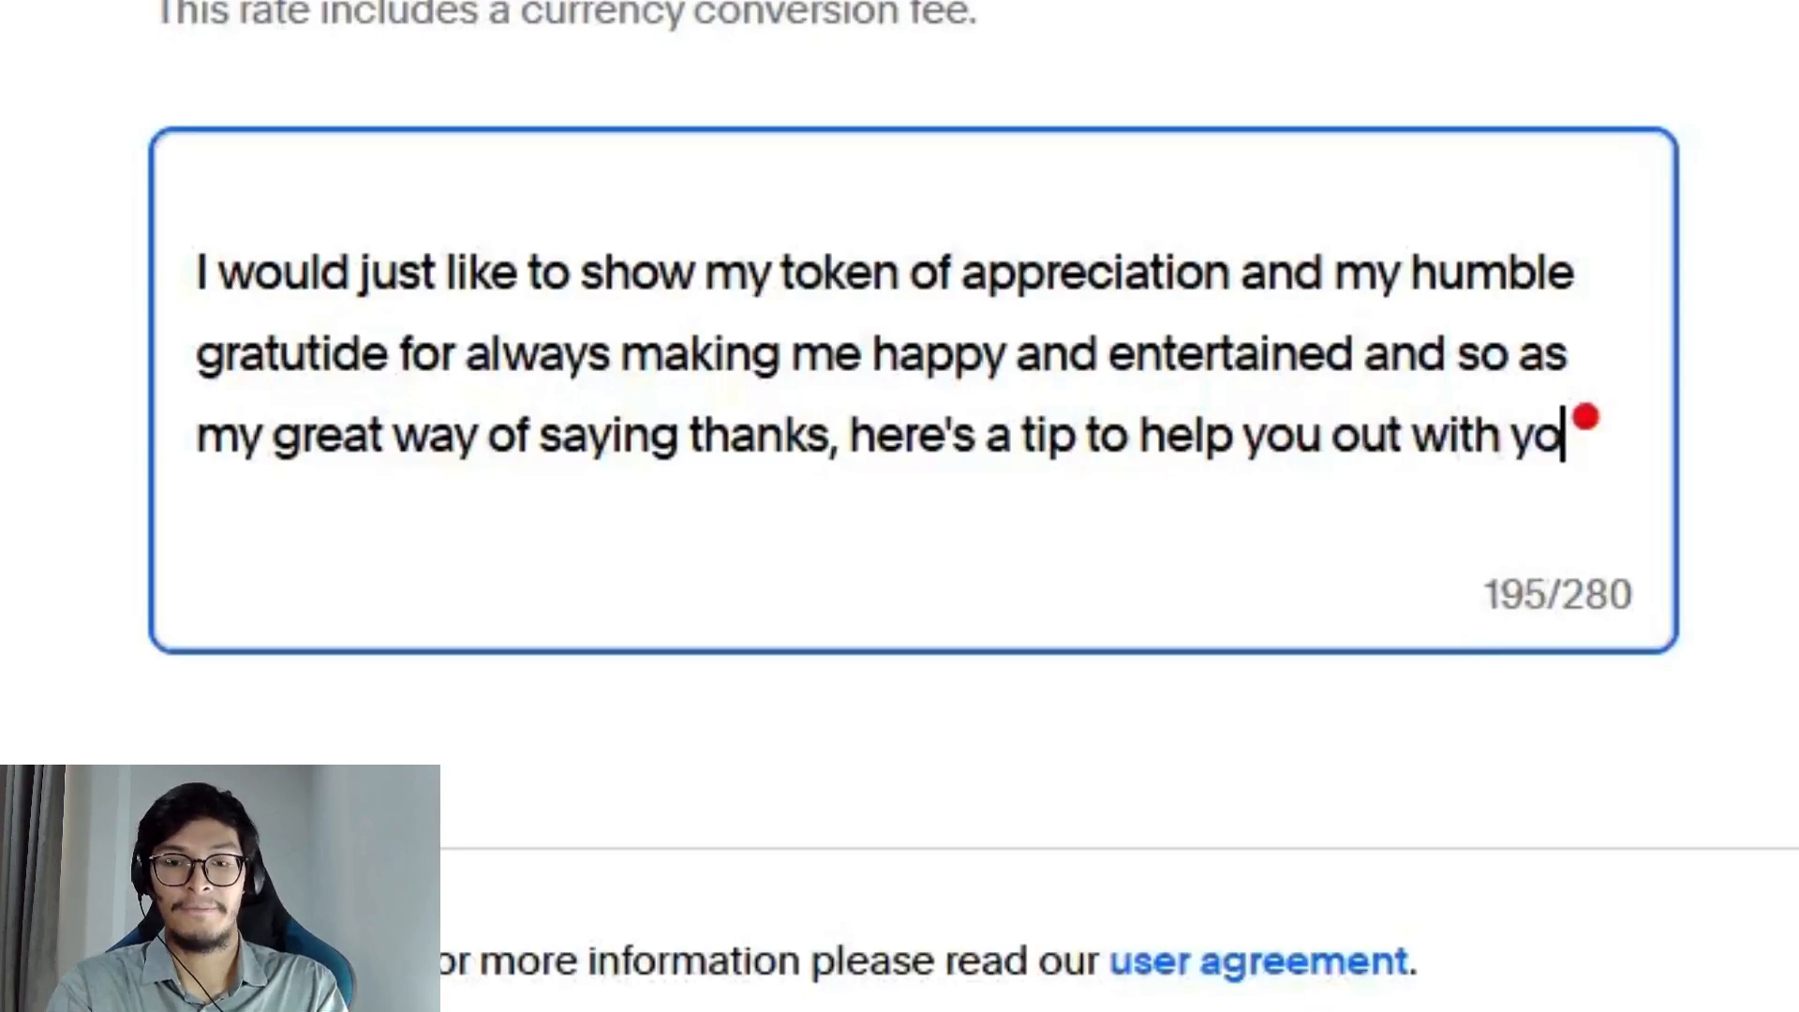
pyautogui.write('ur channel')
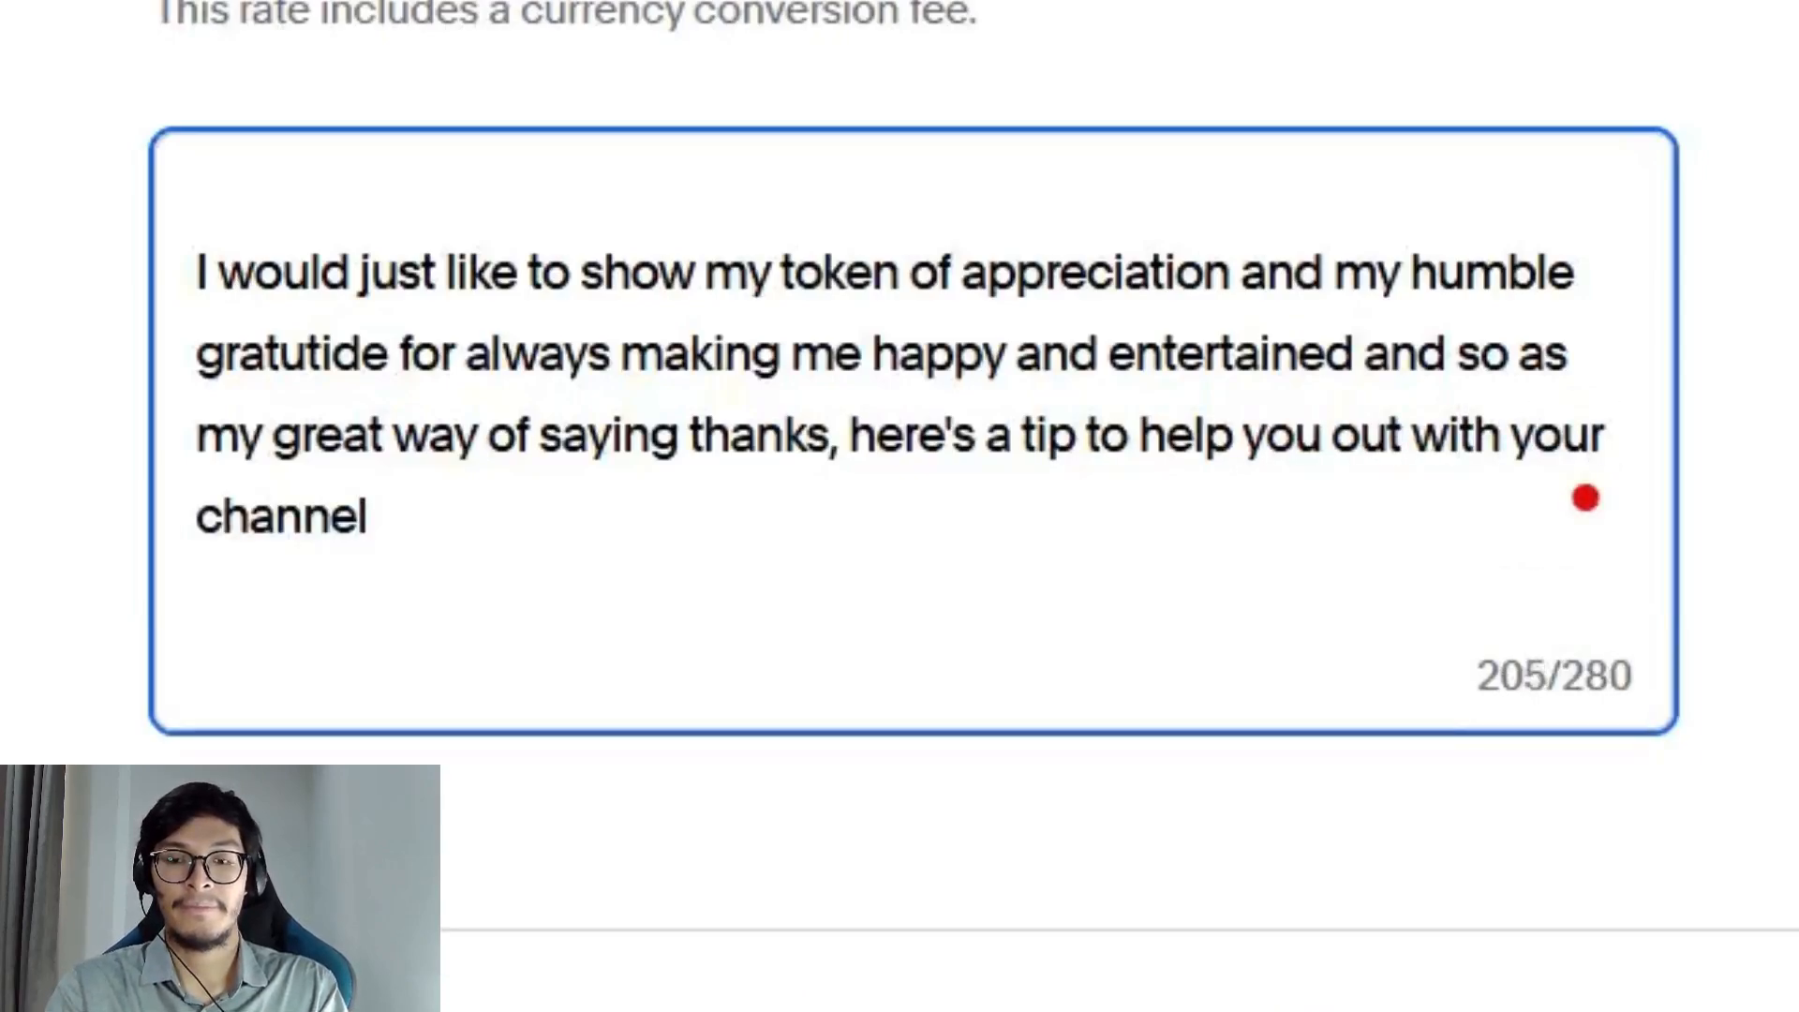
pyautogui.write('.')
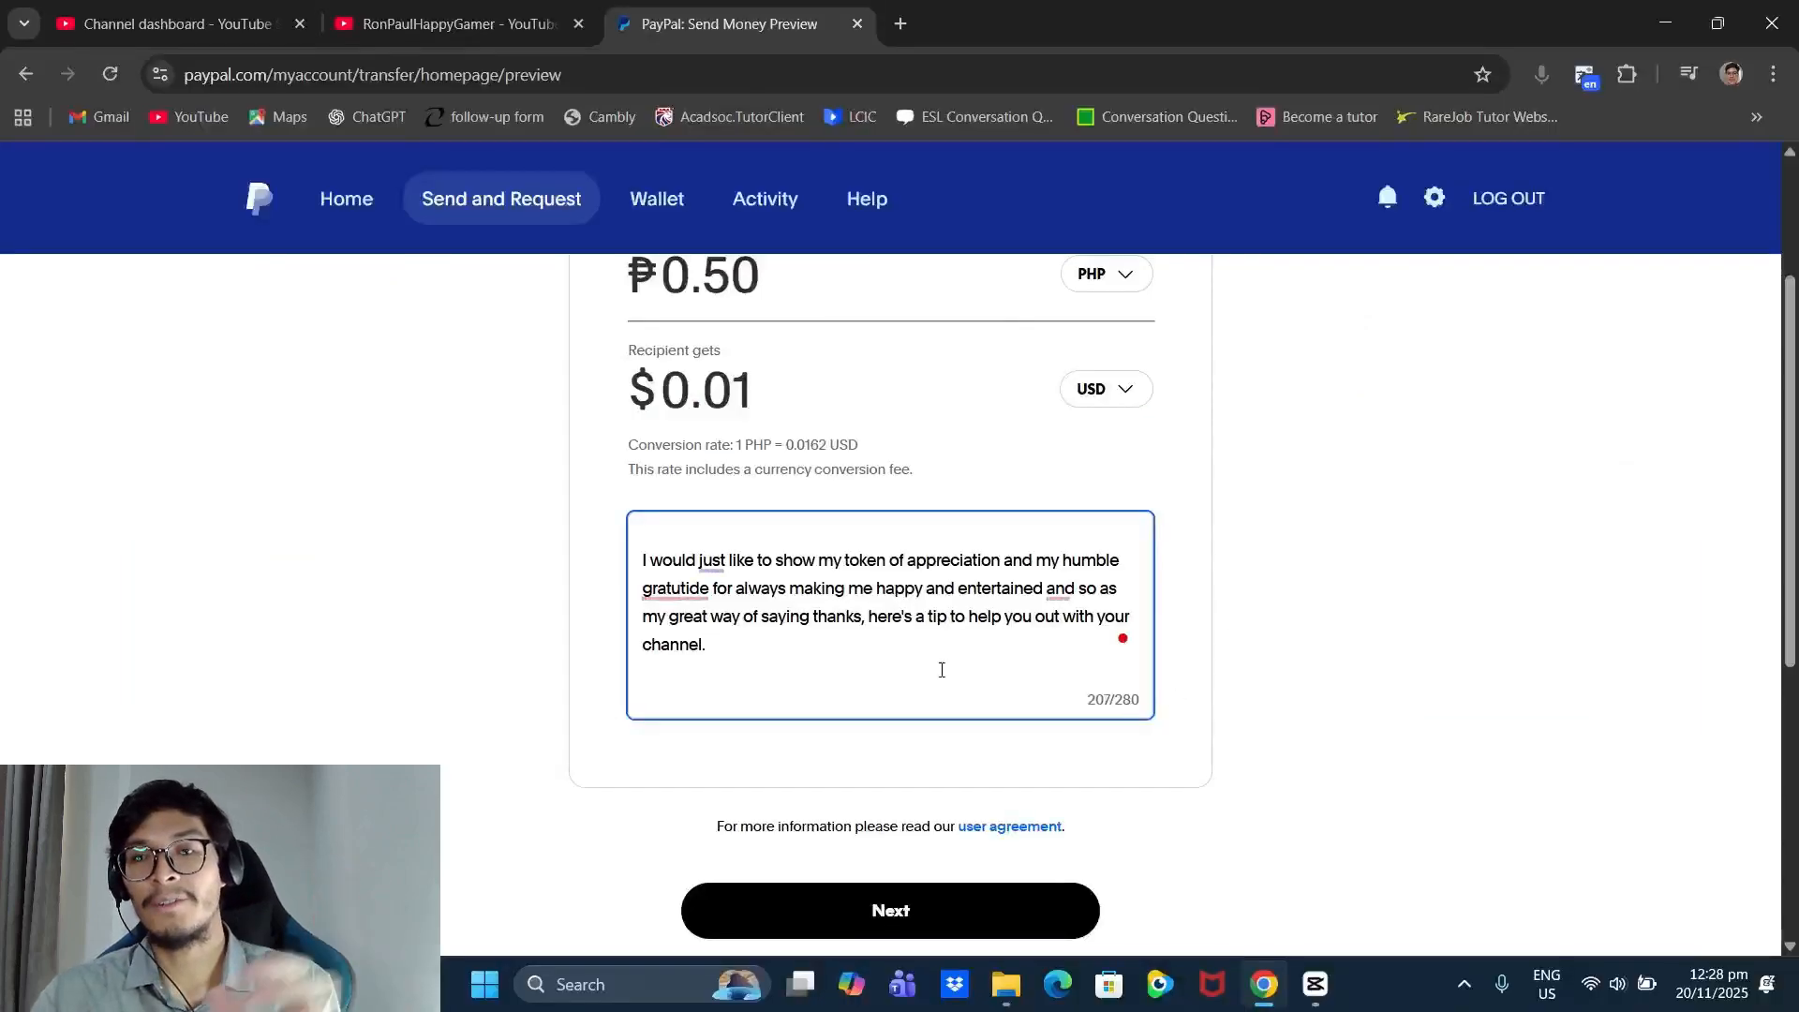
# - Correct "gratutide" to "gratitude" in the note and insert the suggested comma before "and so"
pyautogui.click(677, 586)
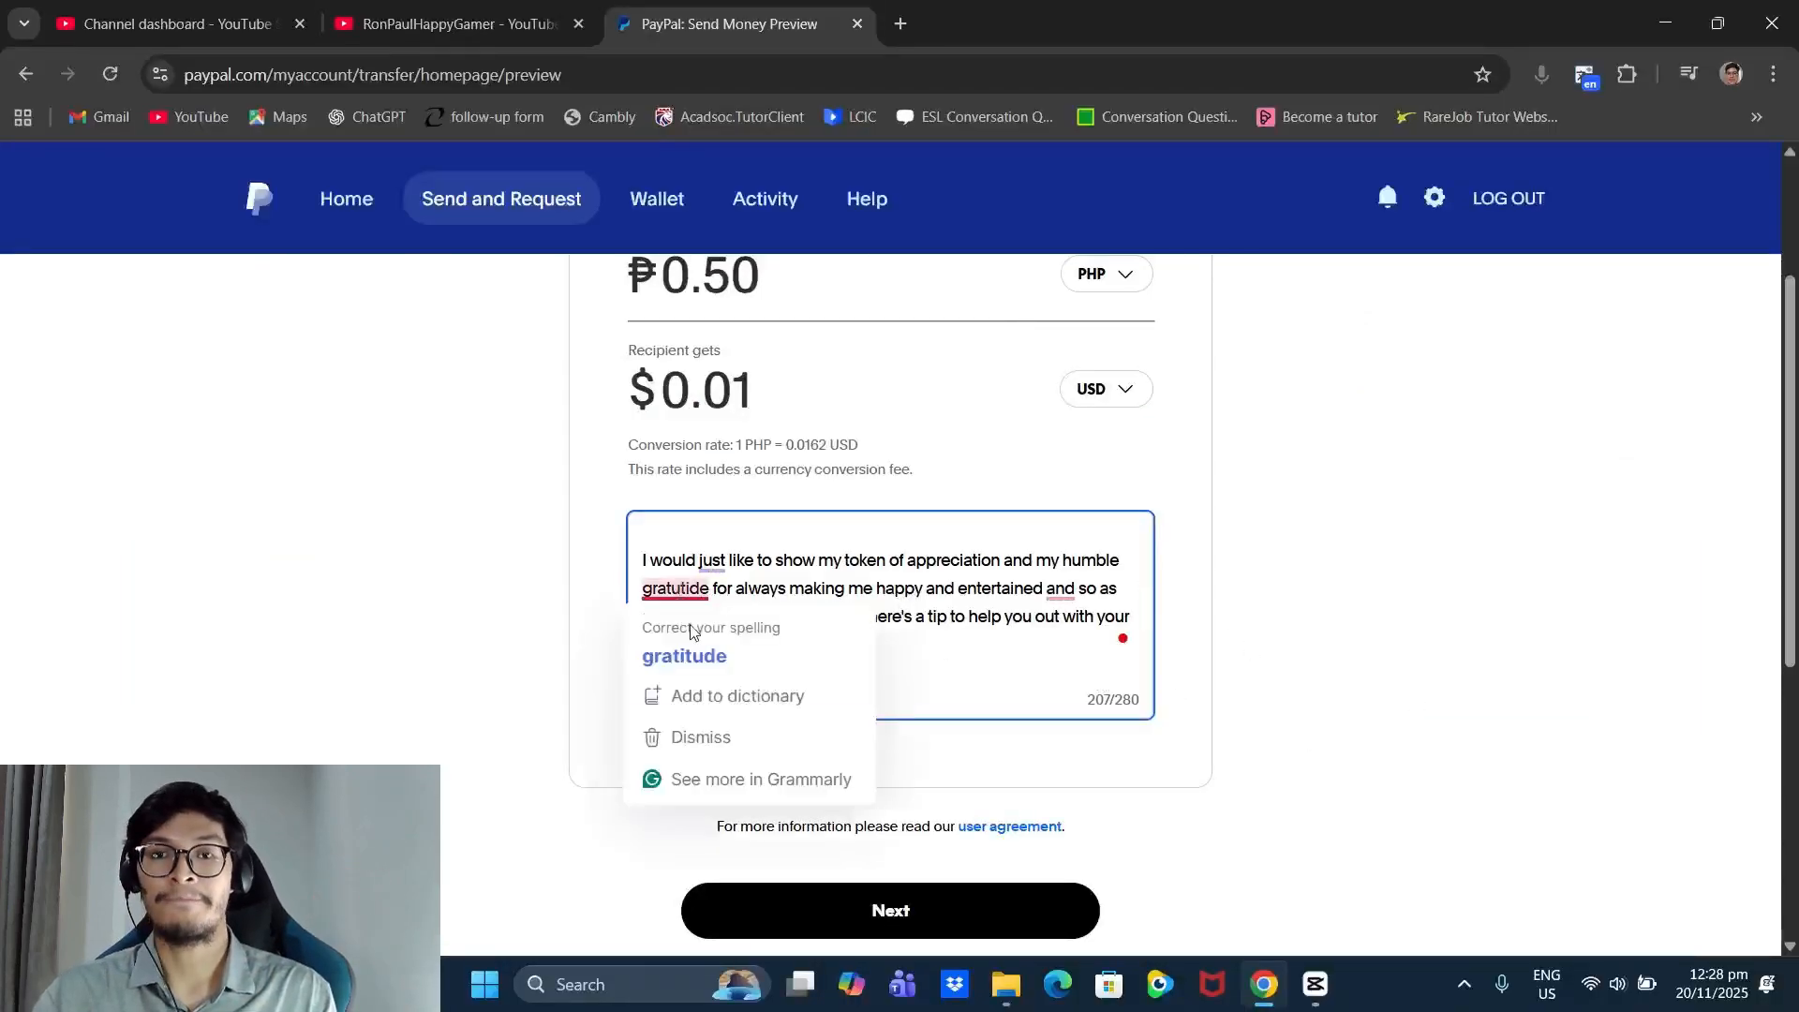
pyautogui.click(683, 650)
pyautogui.click(1068, 588)
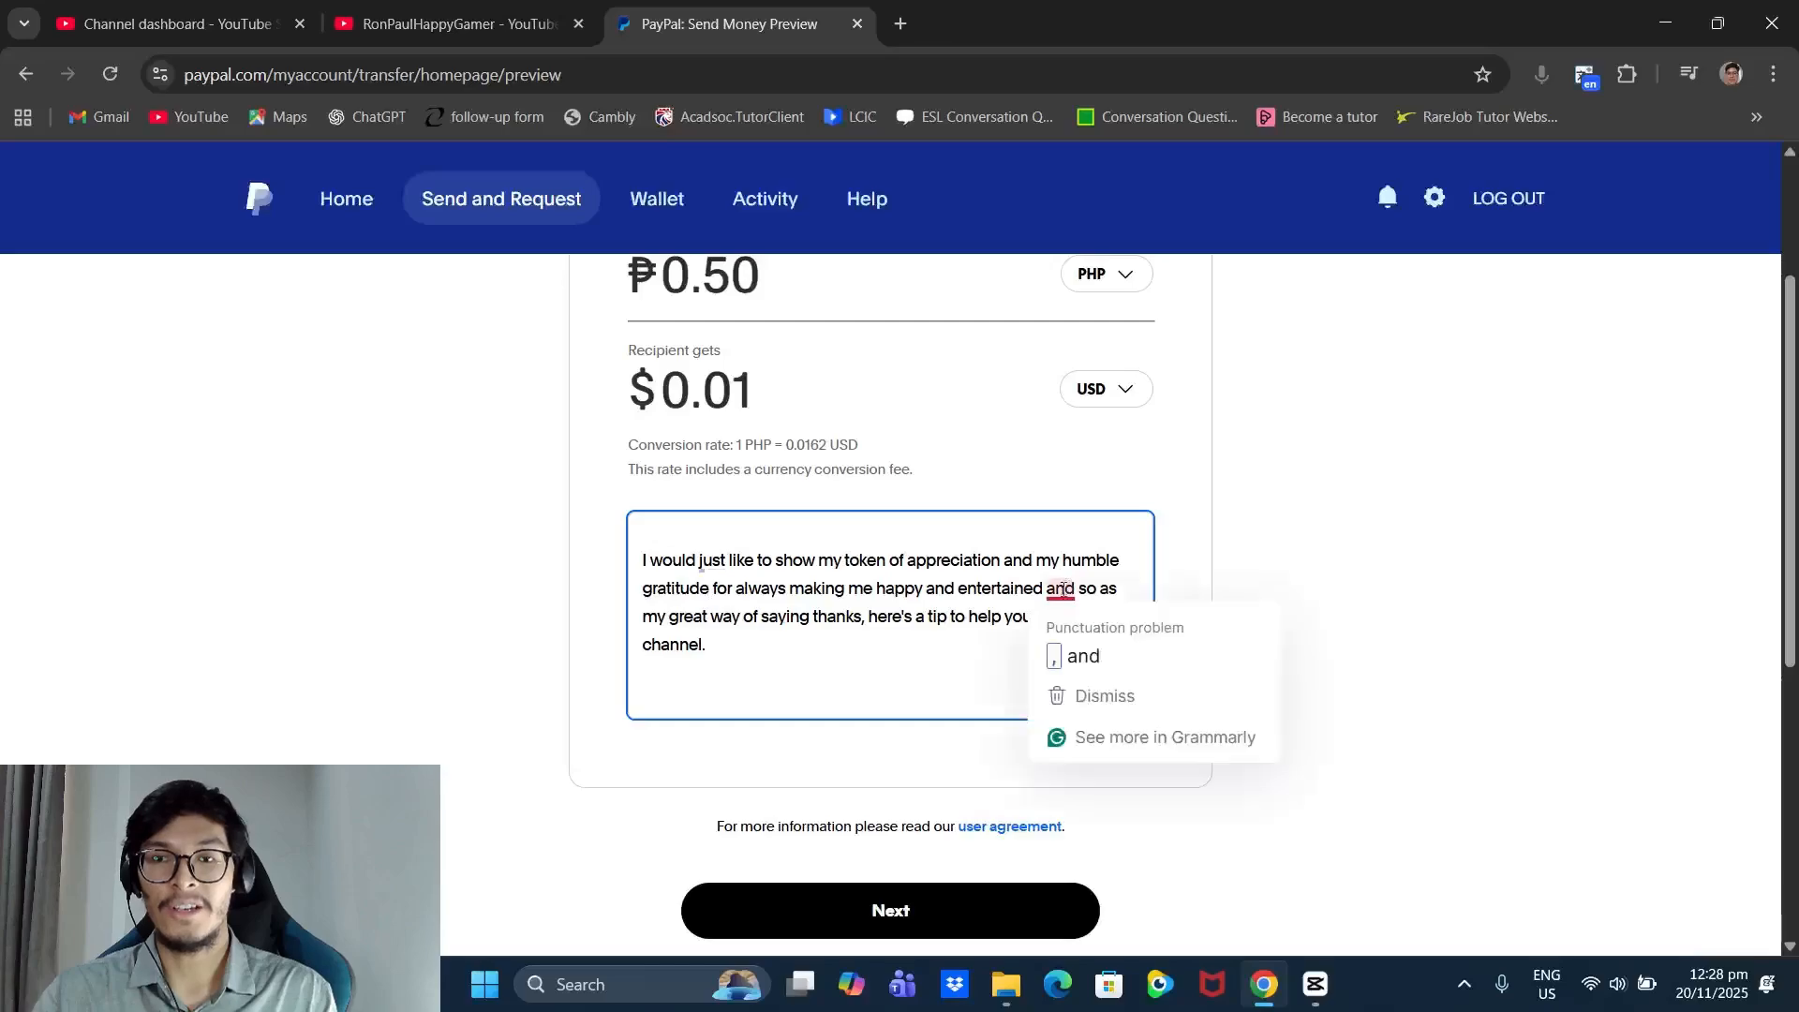
pyautogui.click(1063, 655)
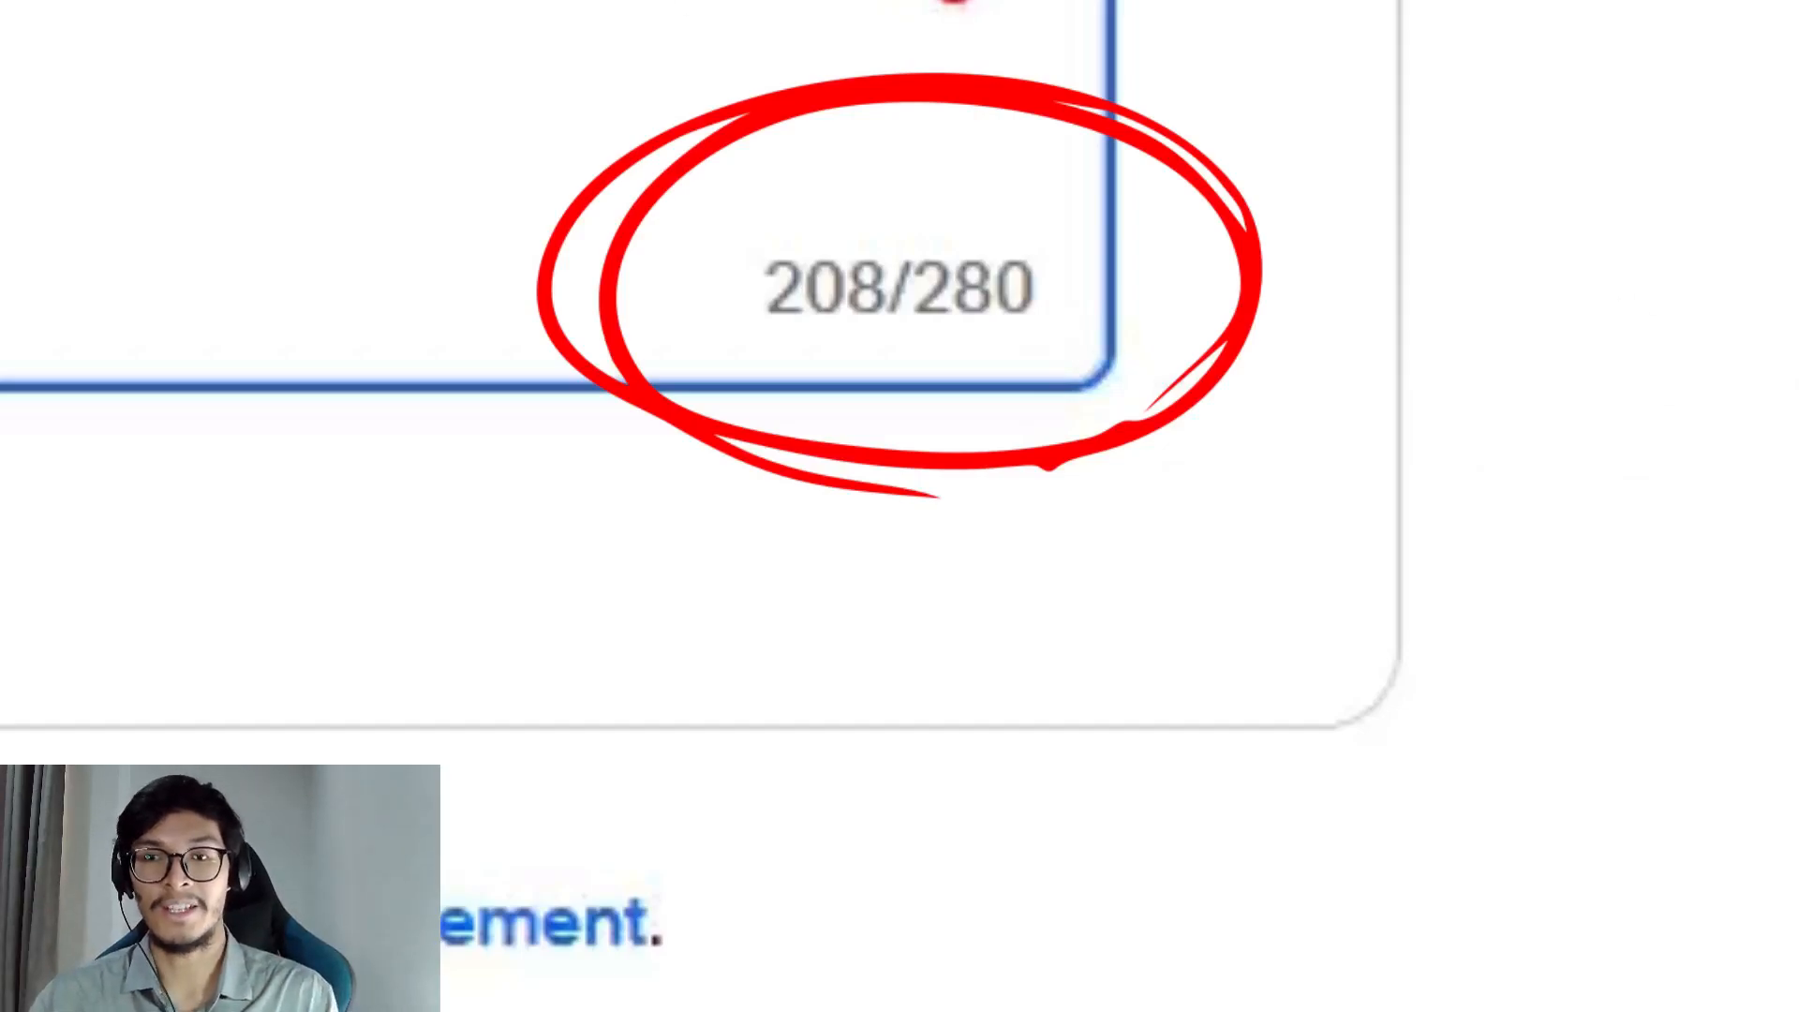
# - Remove "so" from the note and accept the suggested rewording beginning "I would like to express my token of appreciation and humble gratitude"
pyautogui.moveTo(1093, 590)
pyautogui.click(1093, 655)
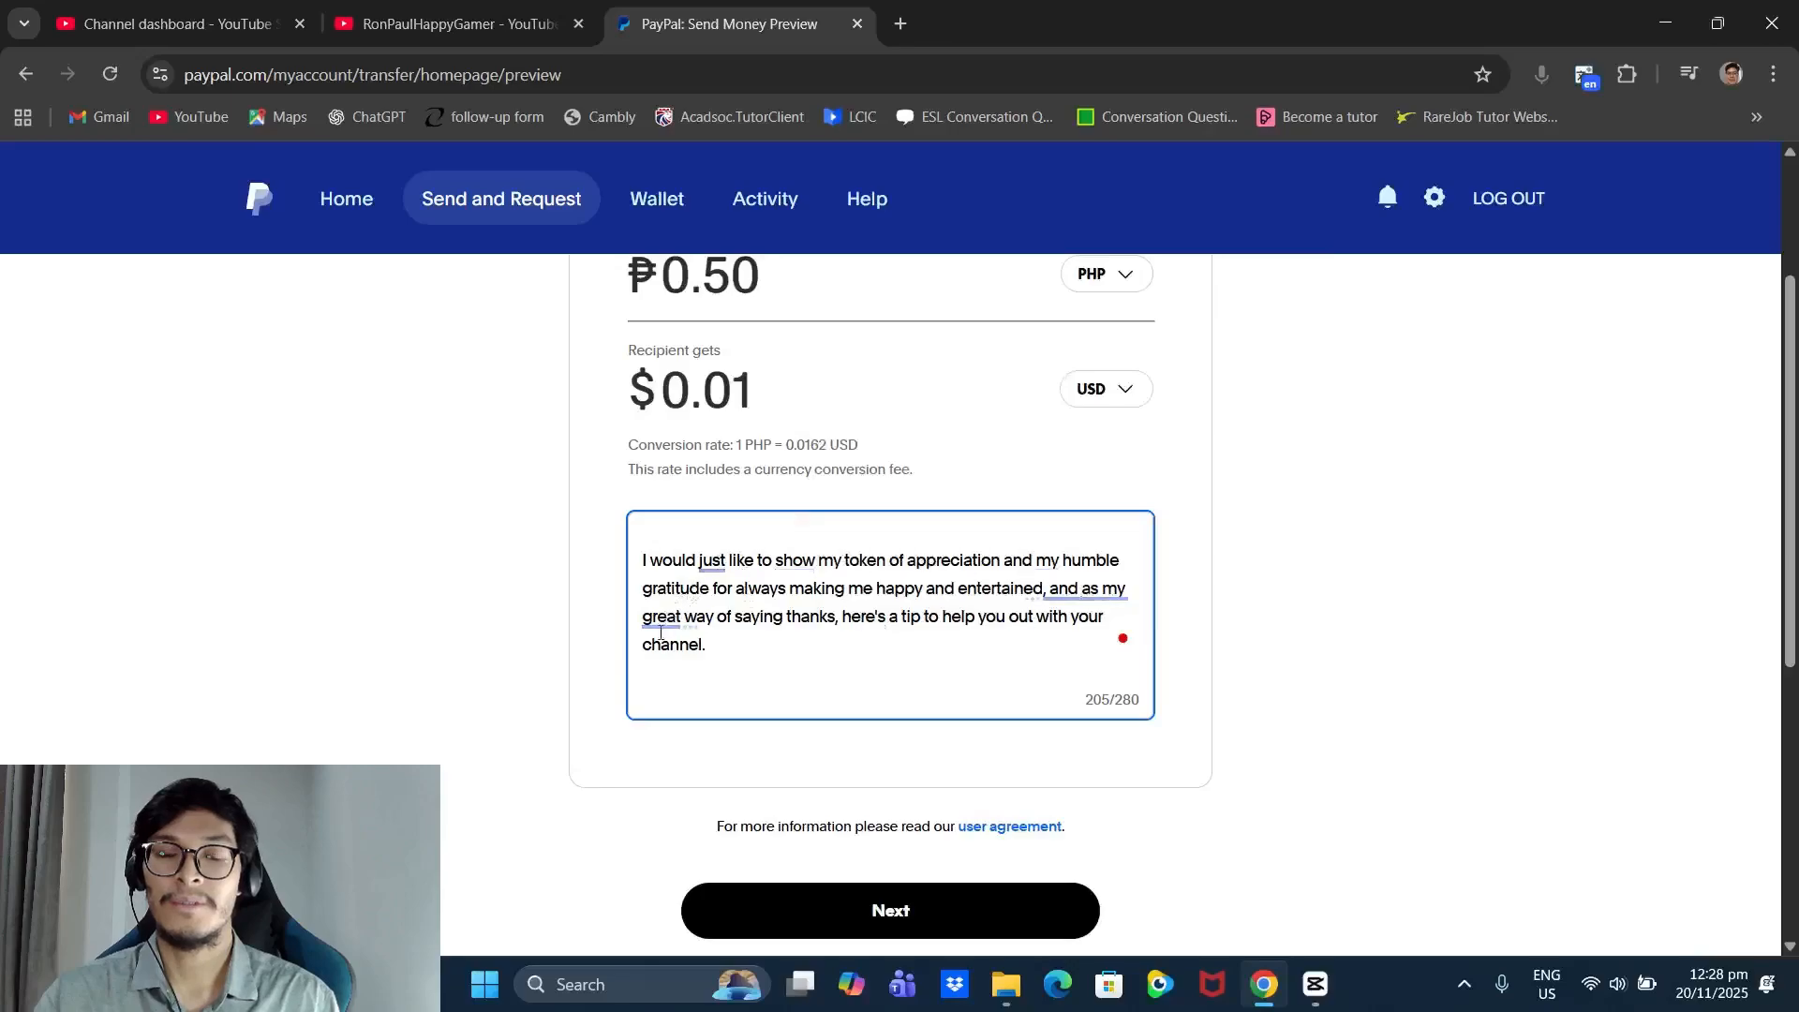
pyautogui.moveTo(661, 632)
pyautogui.click(777, 449)
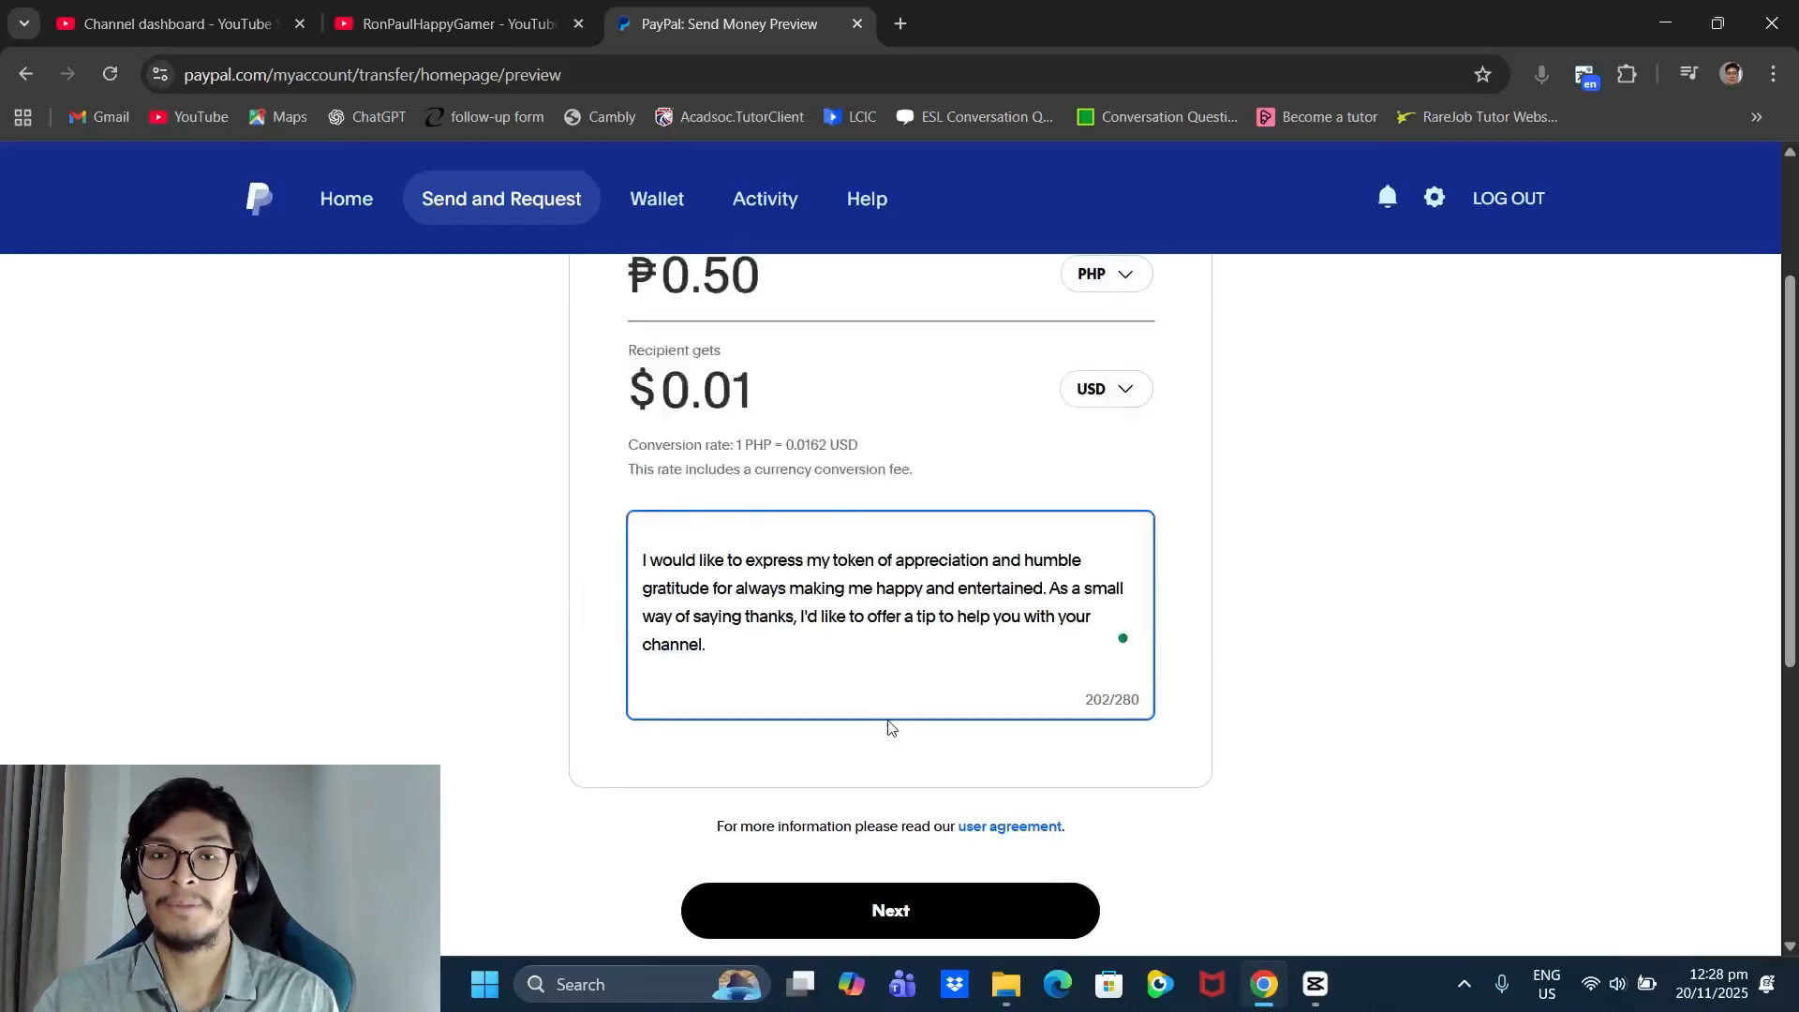
# - Review the payment details, including the amounts, both currencies and the finished note
pyautogui.scroll(-1, 890, 728)
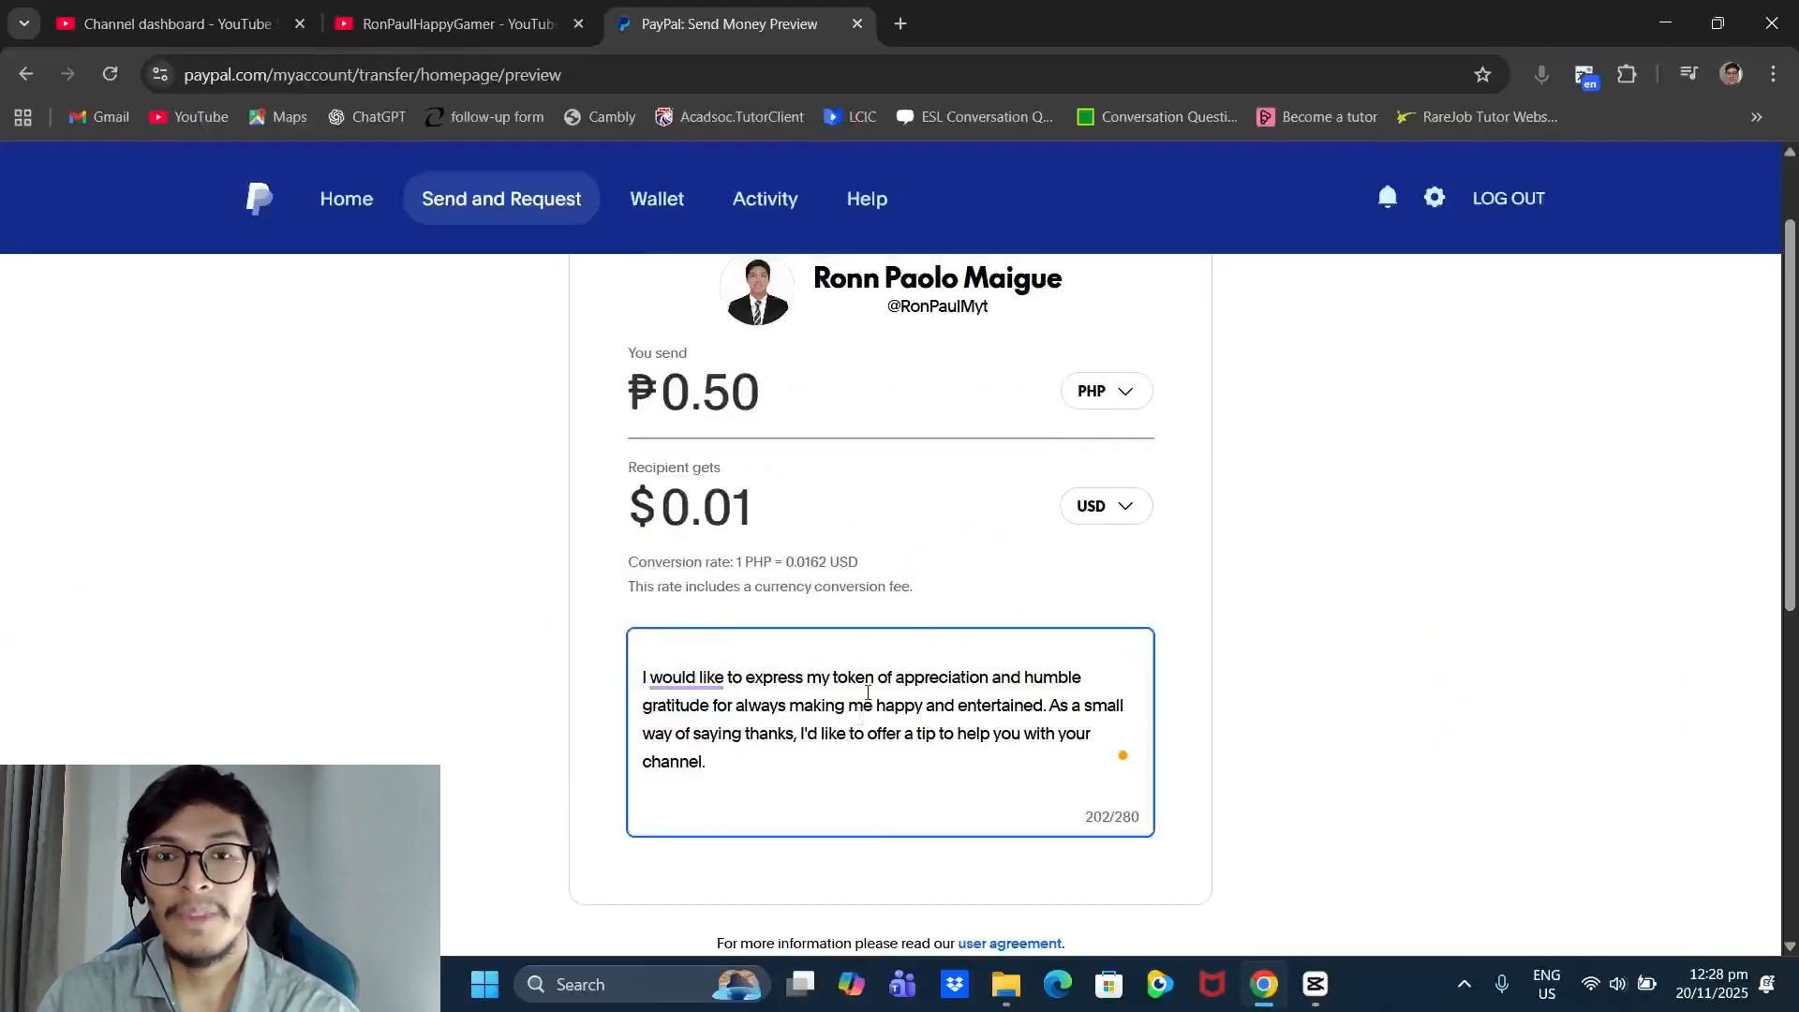
pyautogui.scroll(-3, 916, 665)
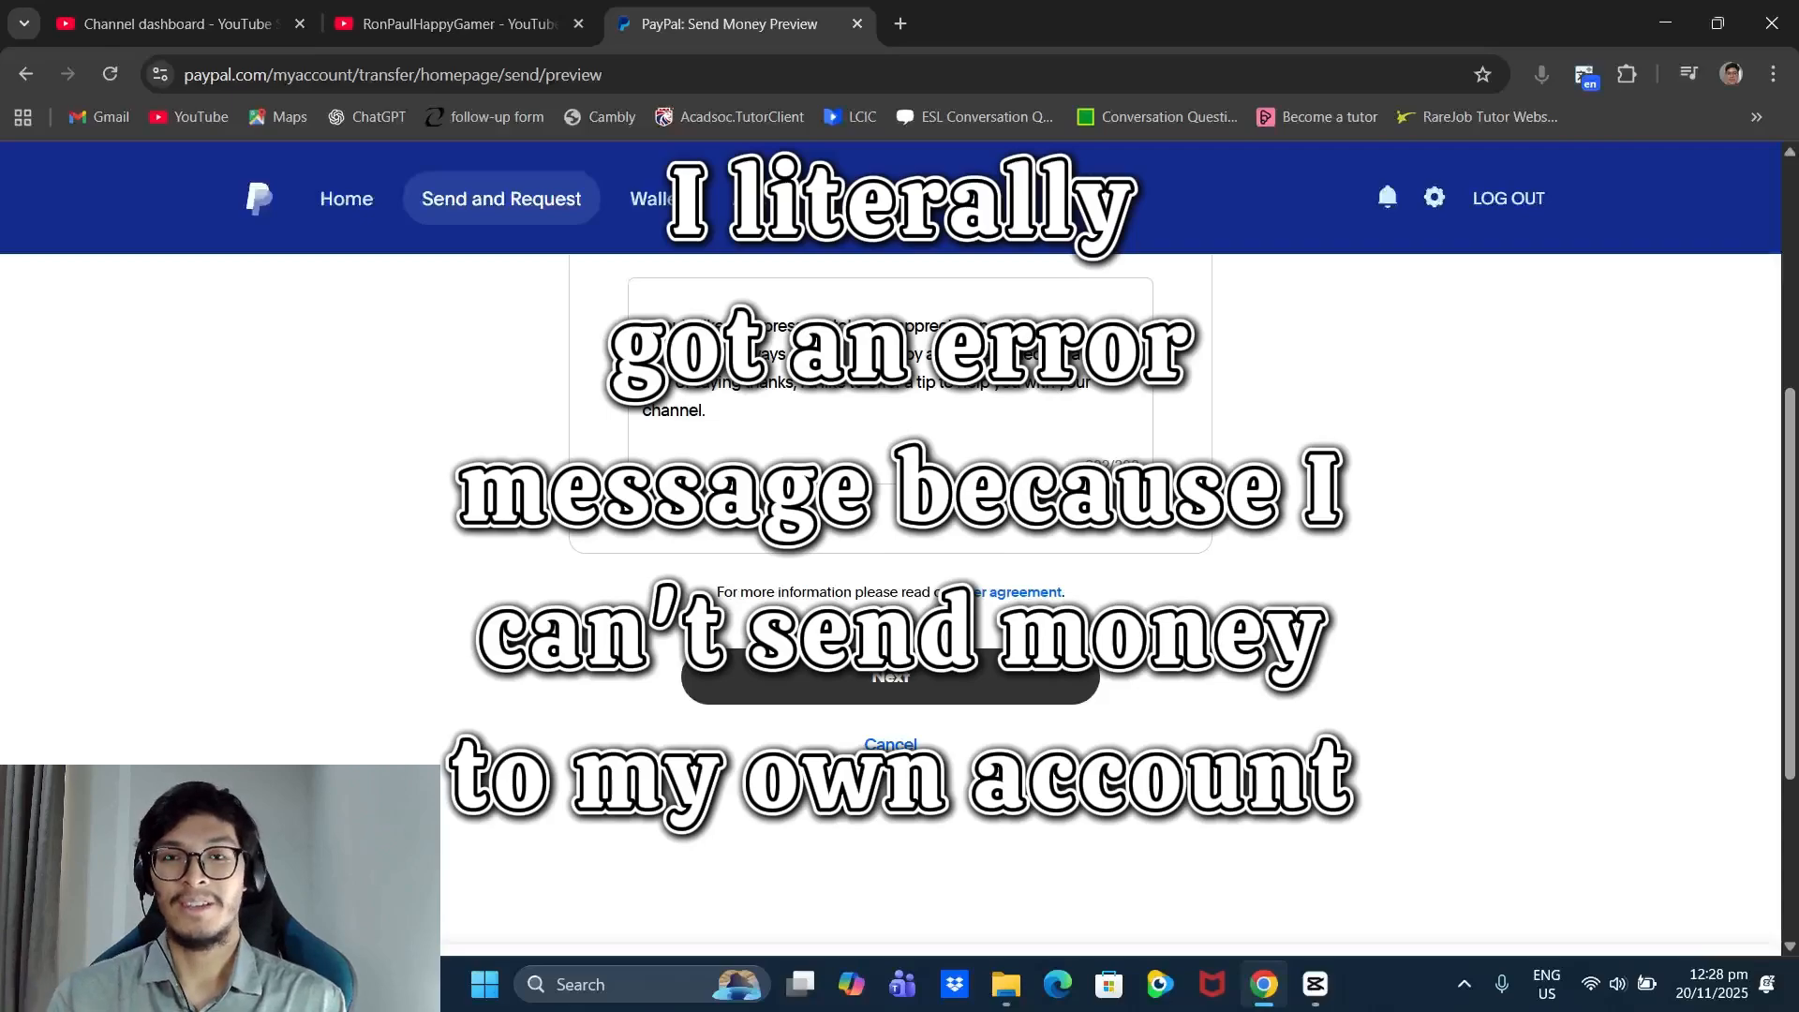
pyautogui.scroll(3, 890, 562)
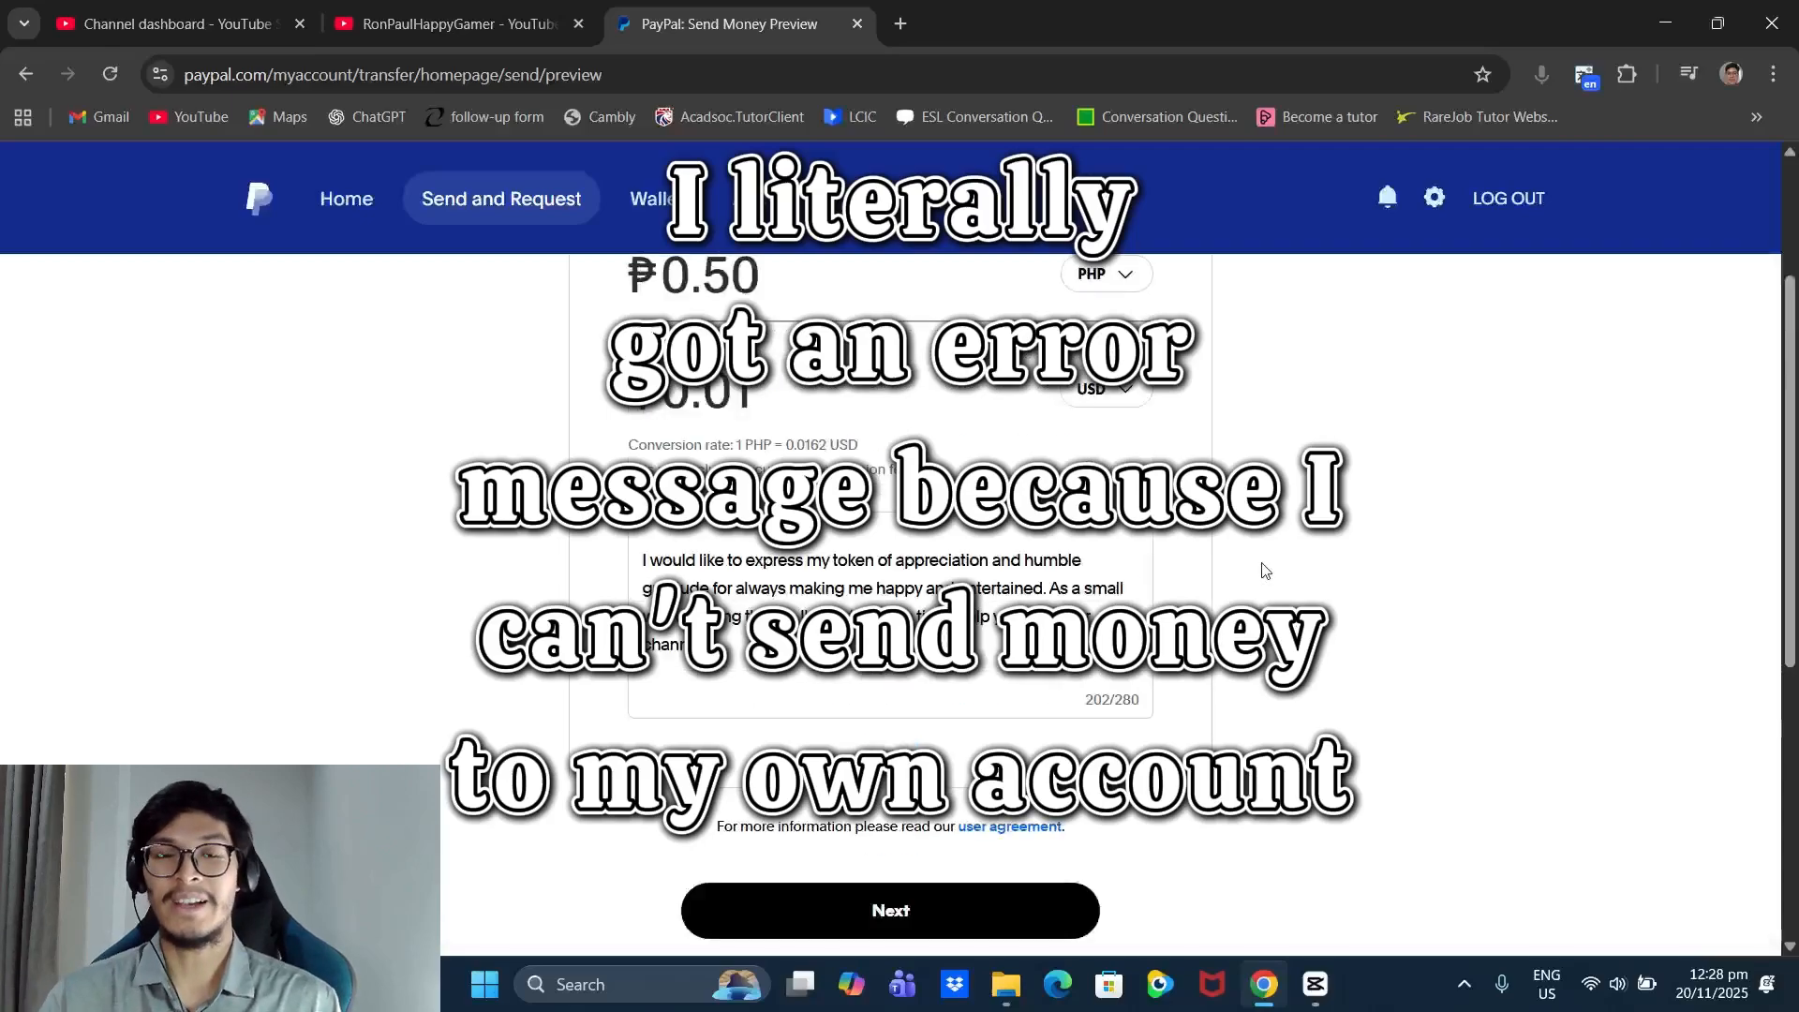
pyautogui.scroll(2, 1264, 569)
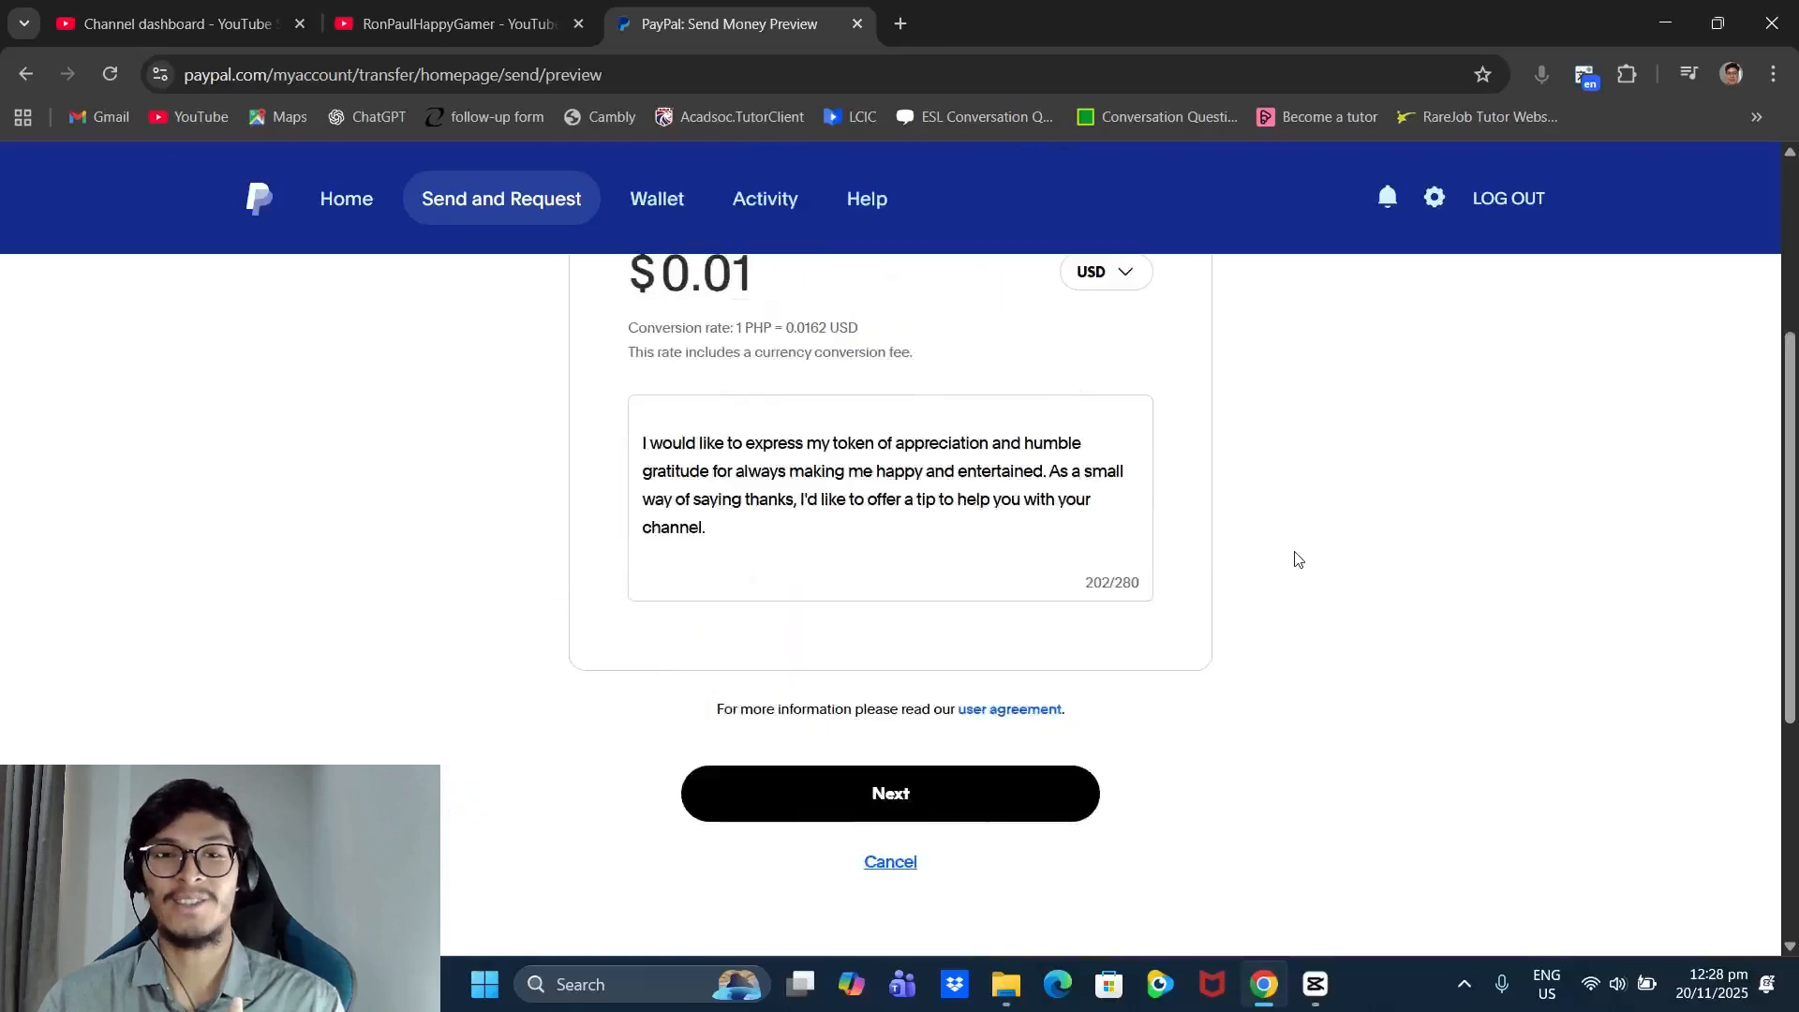
pyautogui.scroll(-1, 1294, 560)
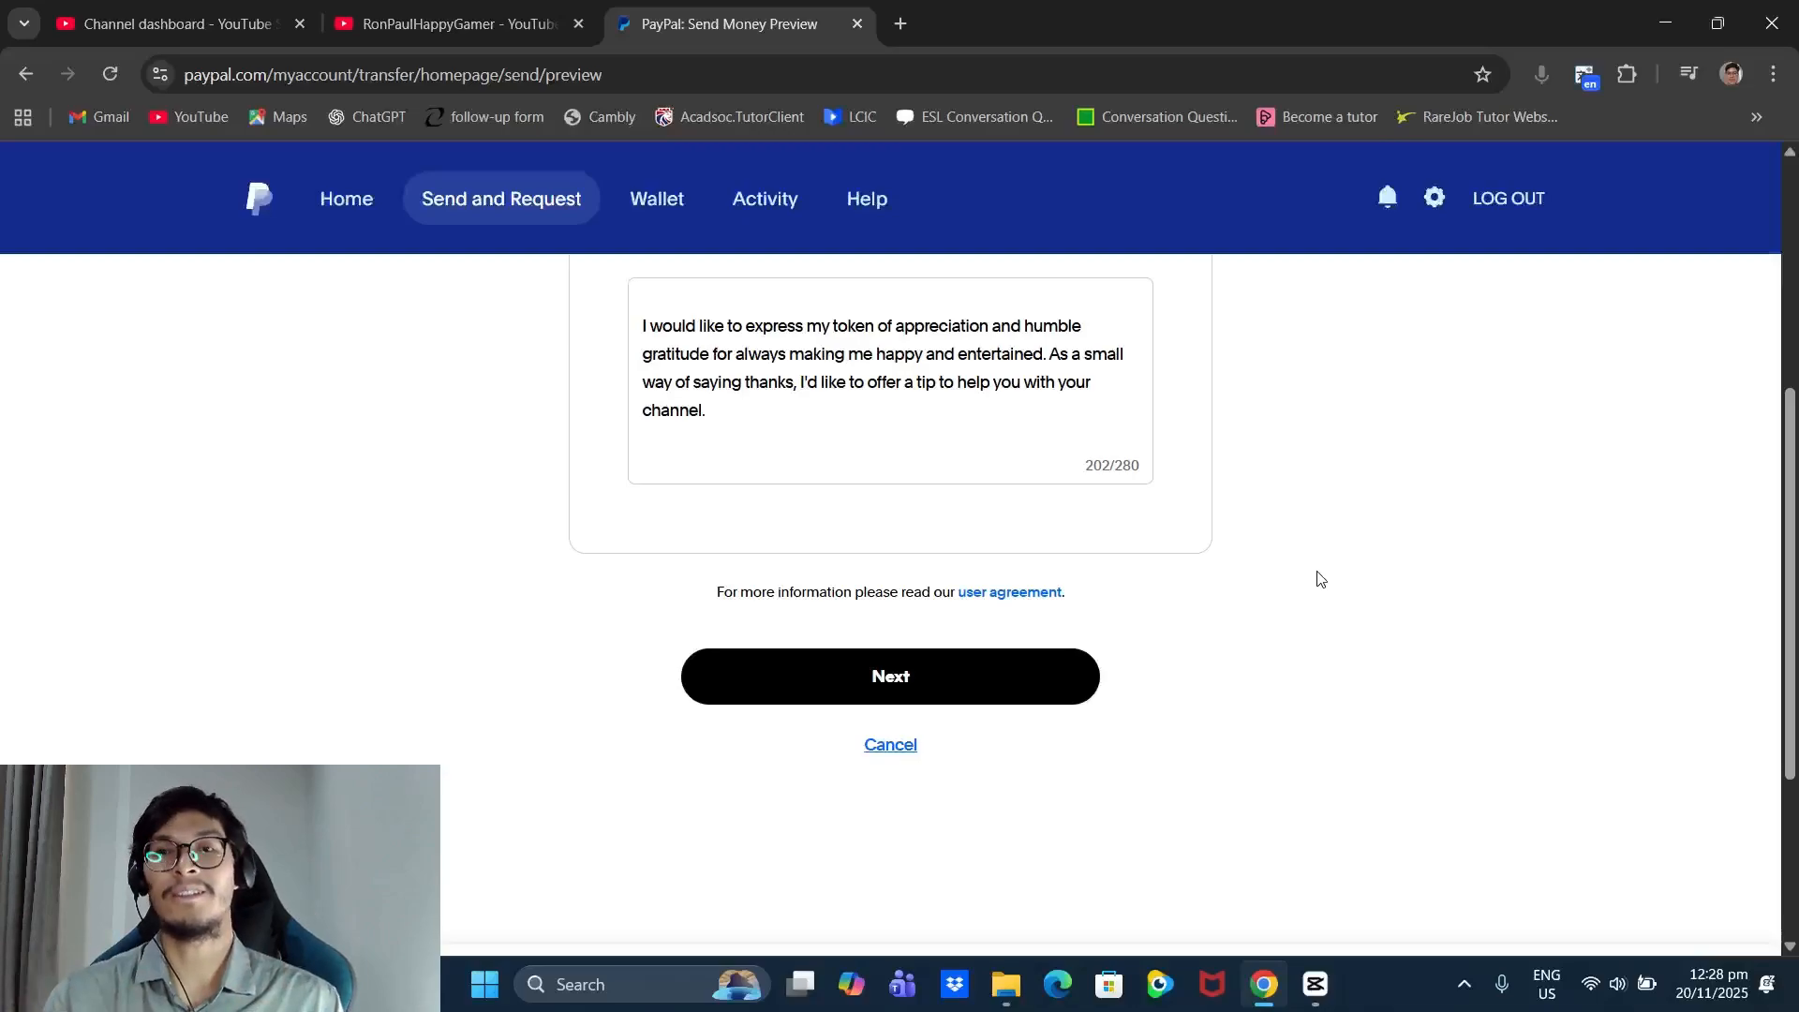
pyautogui.scroll(5, 1318, 578)
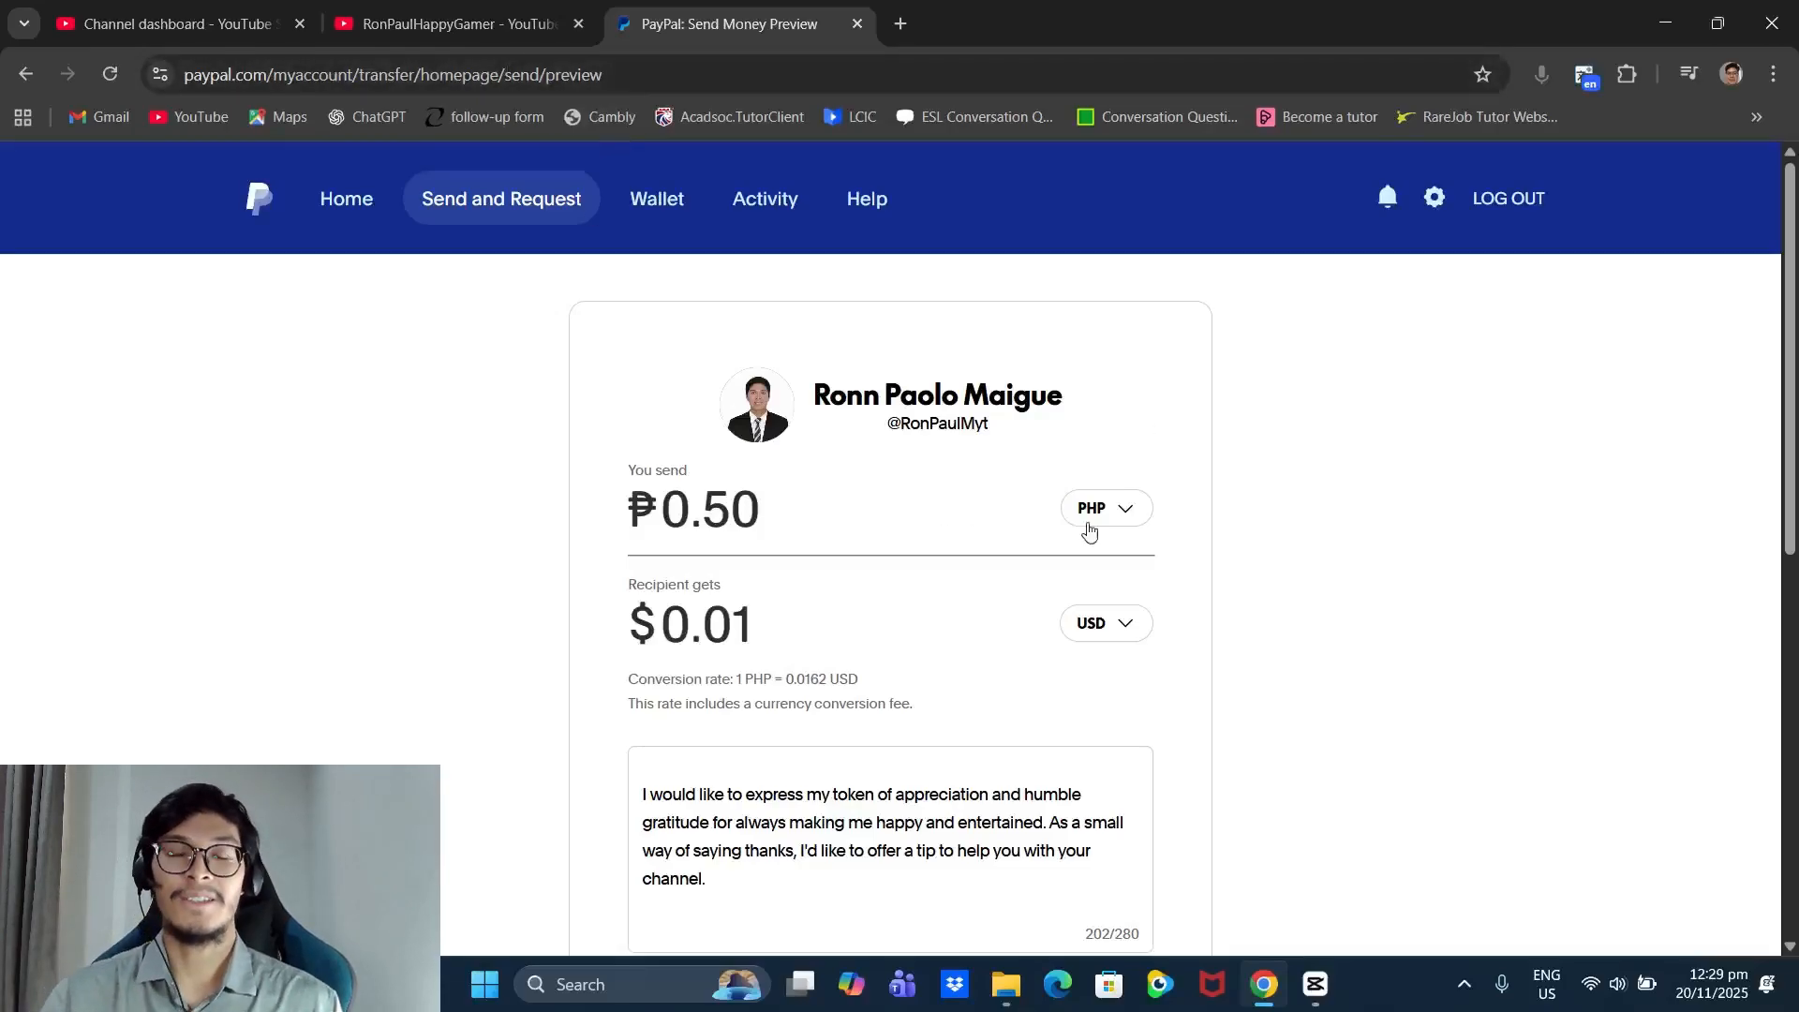
pyautogui.scroll(-5, 1374, 595)
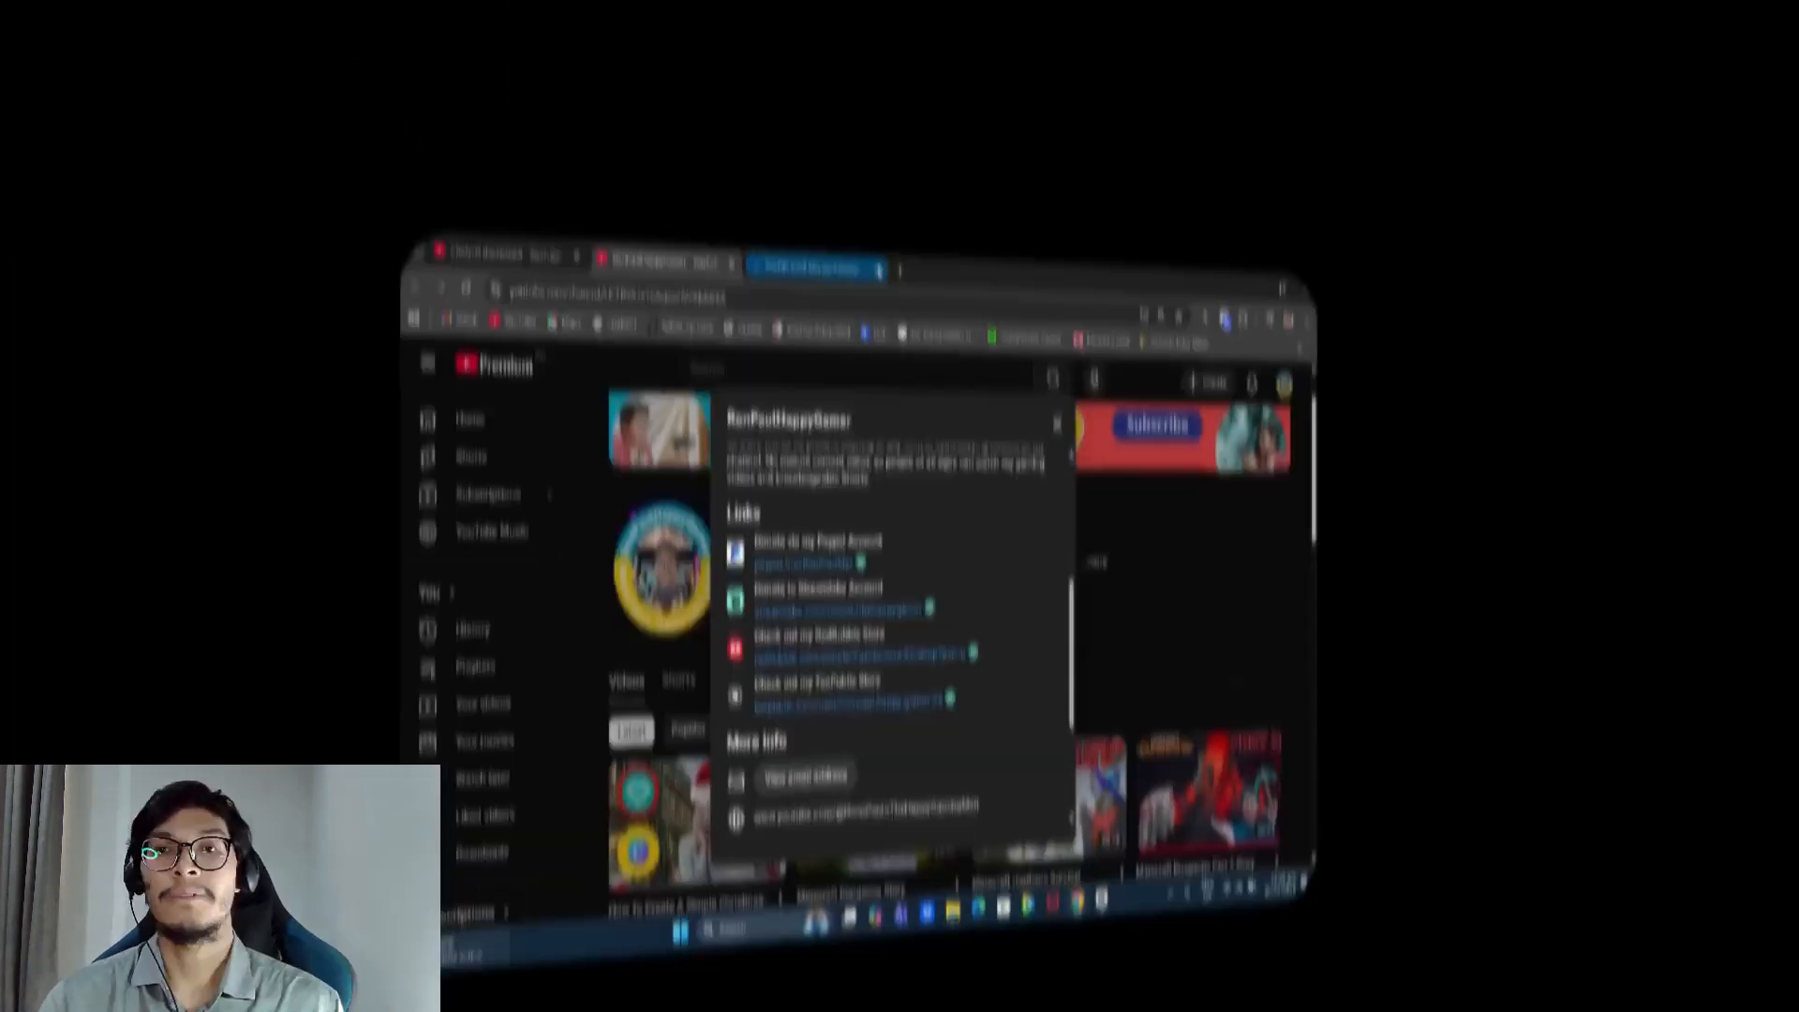
# - Return to the YouTube channel's list of links and open its Streamlabs donation link
pyautogui.scroll(5, 937, 504)
pyautogui.scroll(-7, 937, 504)
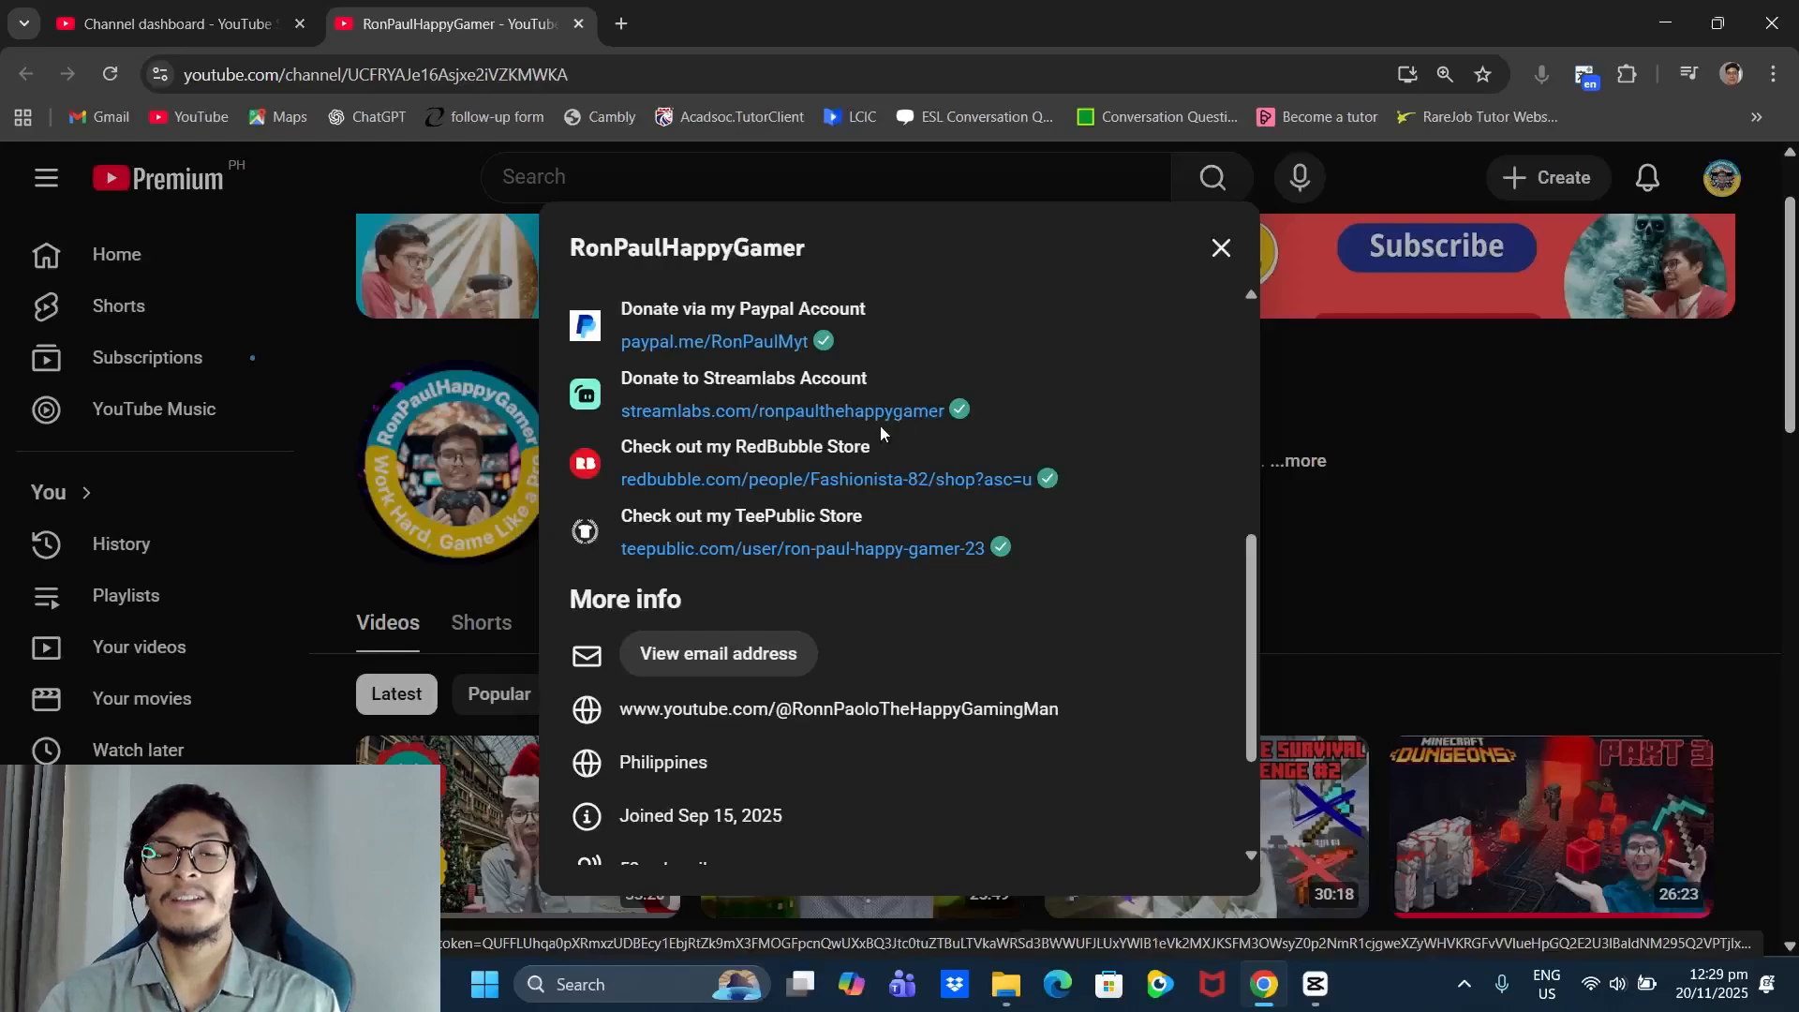
pyautogui.scroll(-2, 916, 510)
pyautogui.scroll(3, 915, 510)
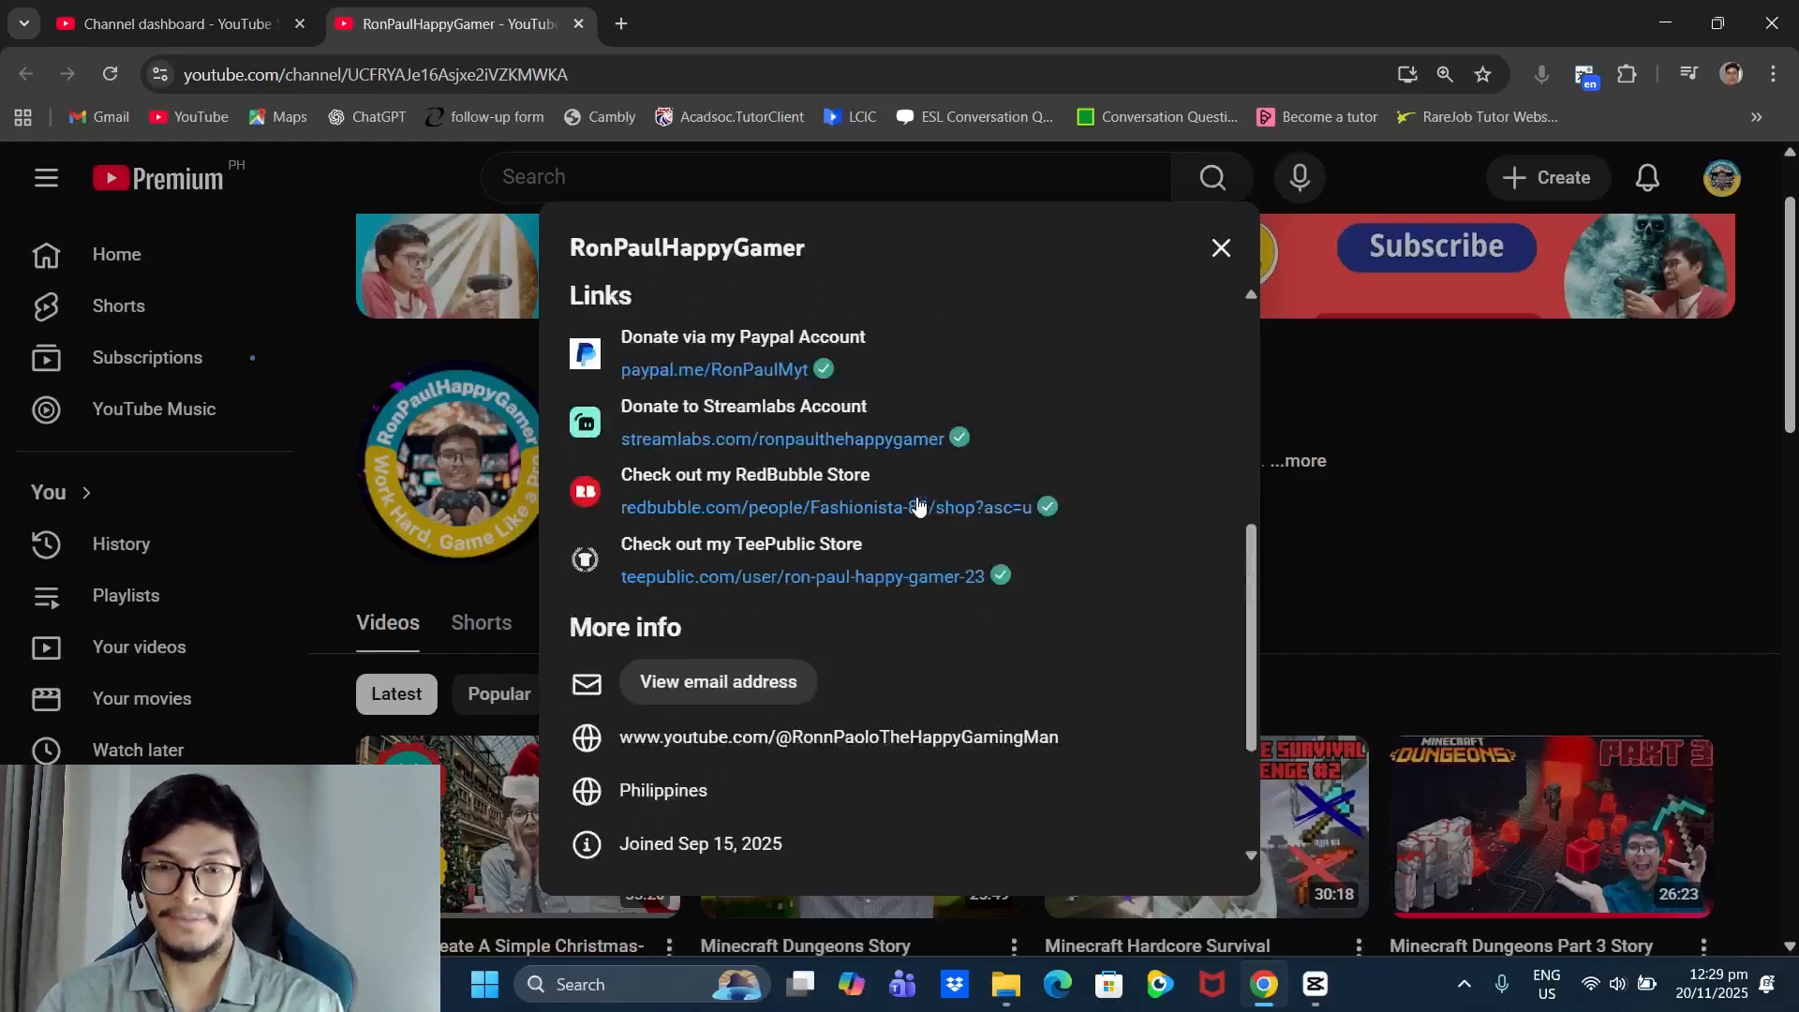
pyautogui.click(878, 440)
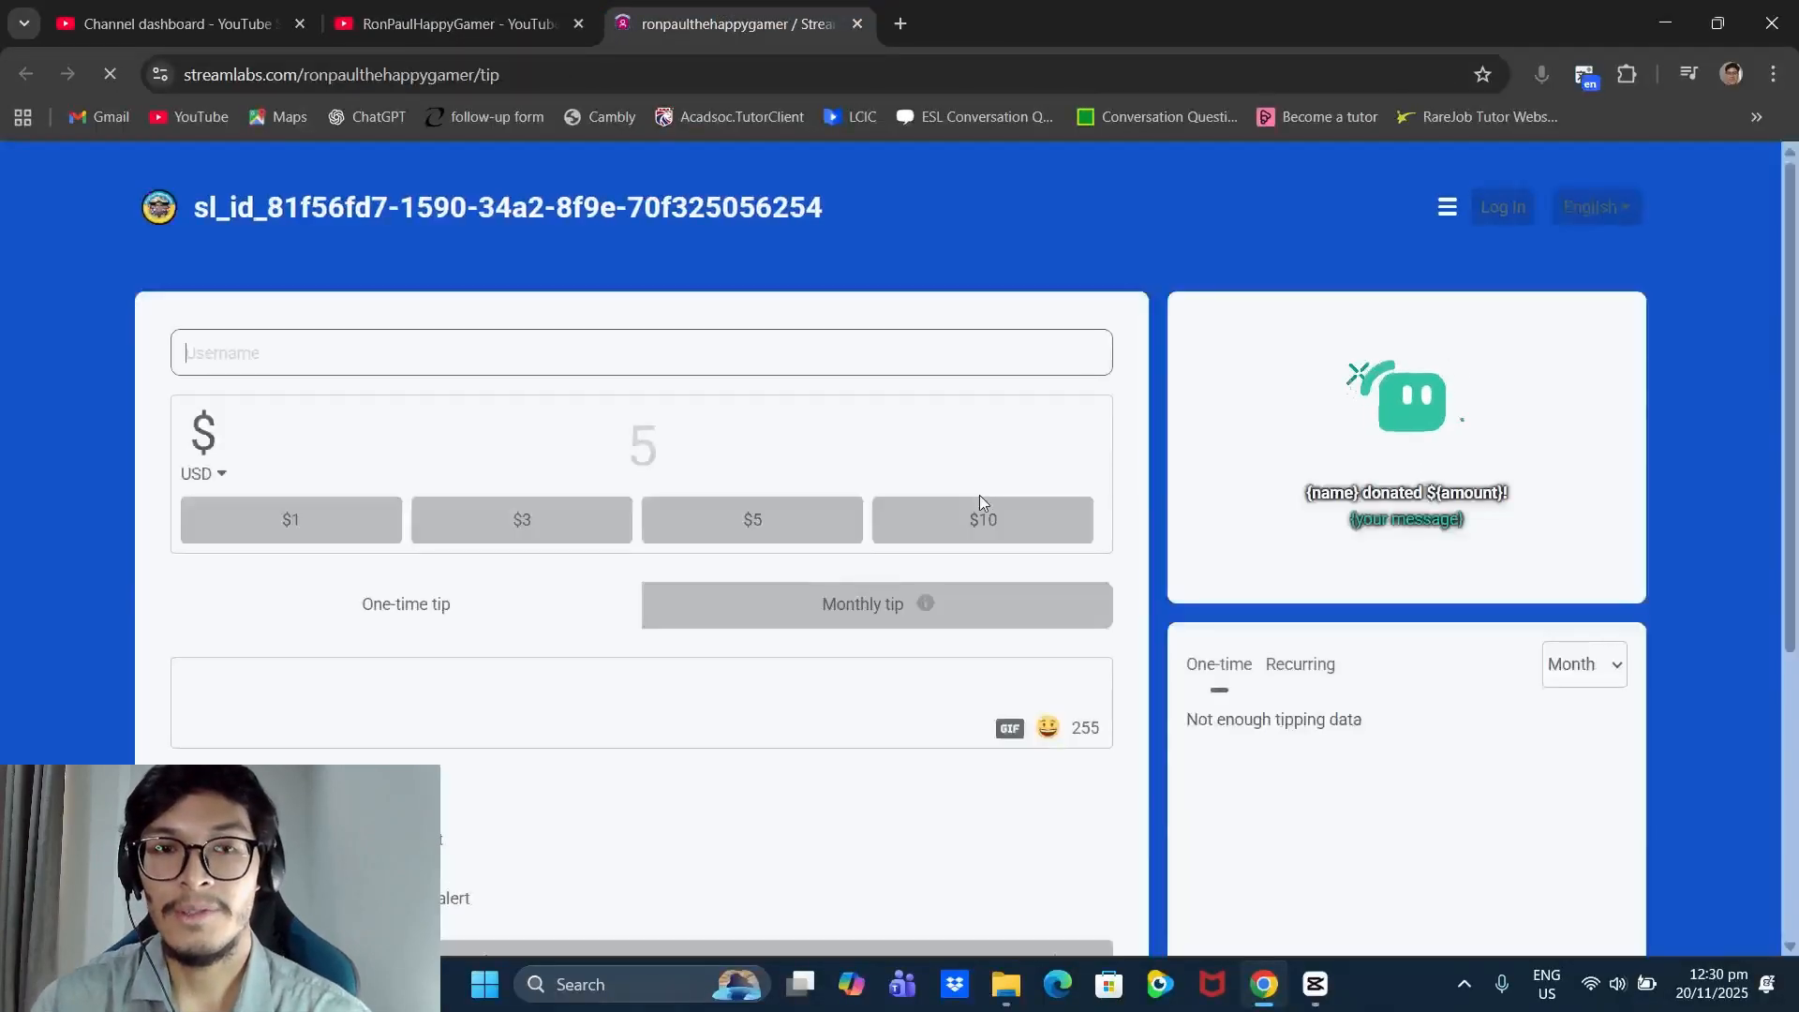
# - Enter the donor's username in the Streamlabs tip form and go to the tip amount
pyautogui.scroll(-1, 382, 337)
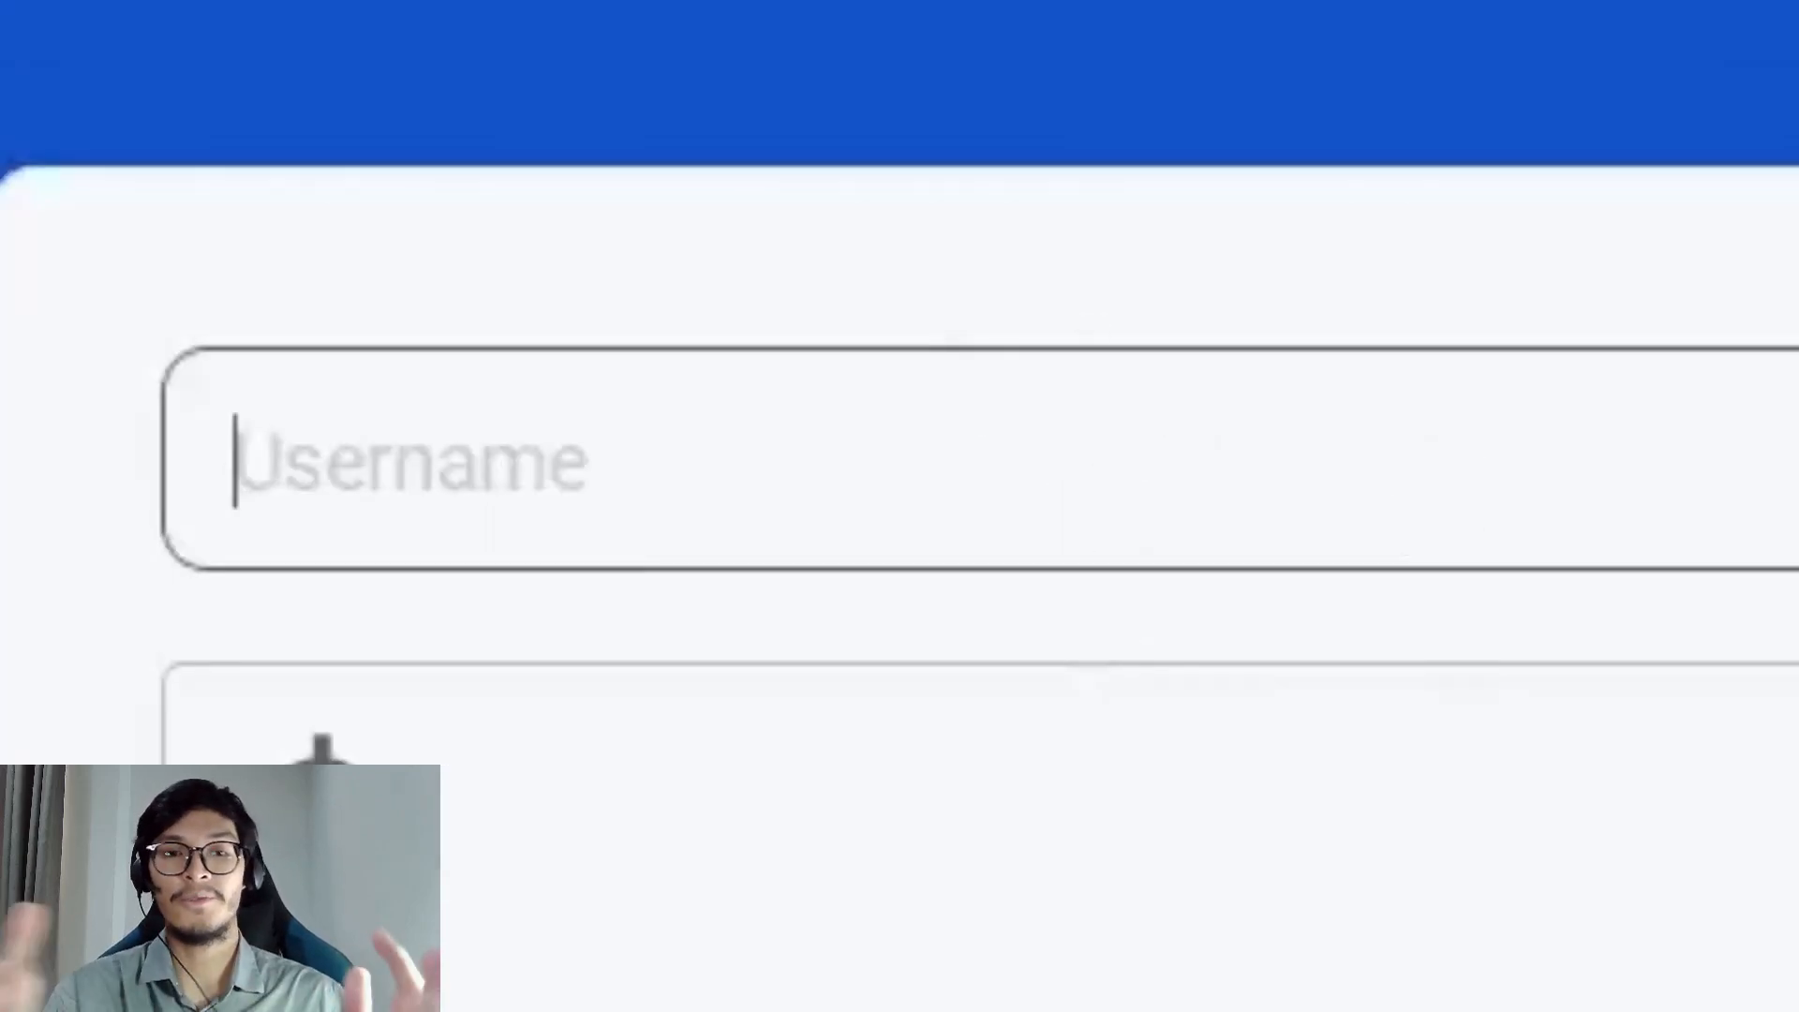
pyautogui.write('RonPaul')
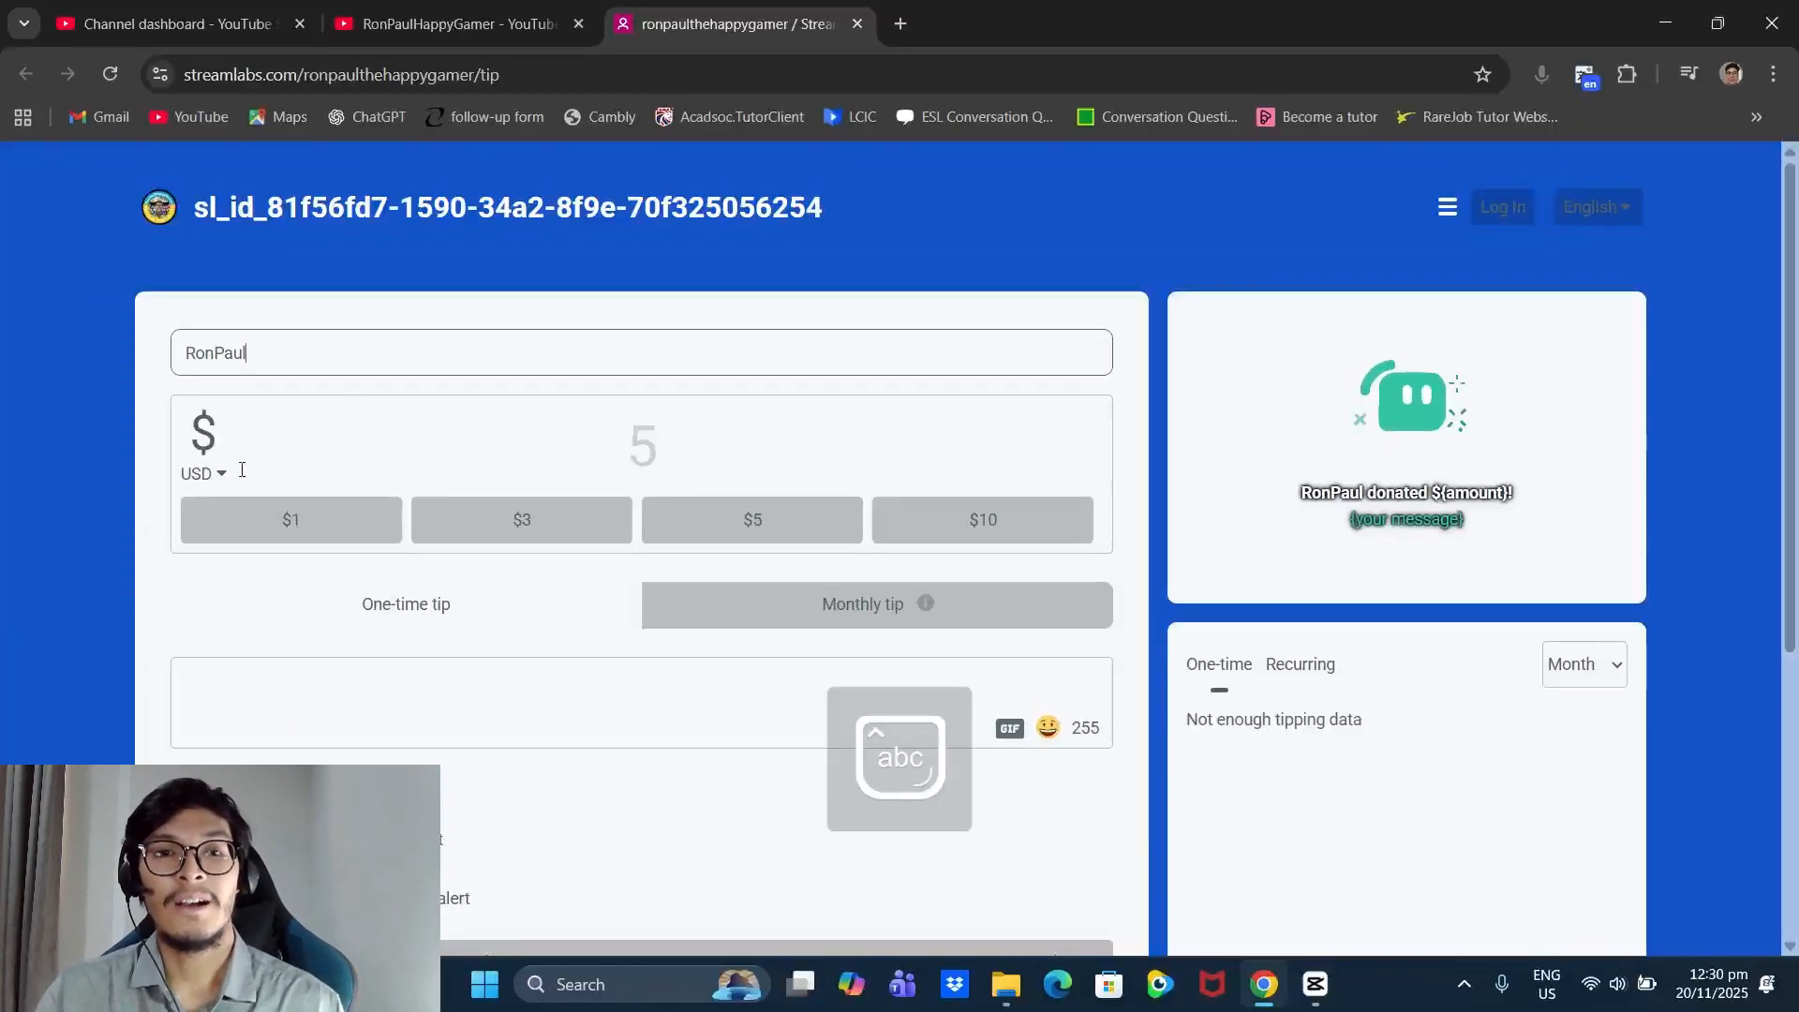
pyautogui.click(642, 447)
# - Examine the currencies available for the tip, then close the list without choosing another and return to the tip amount
pyautogui.click(210, 476)
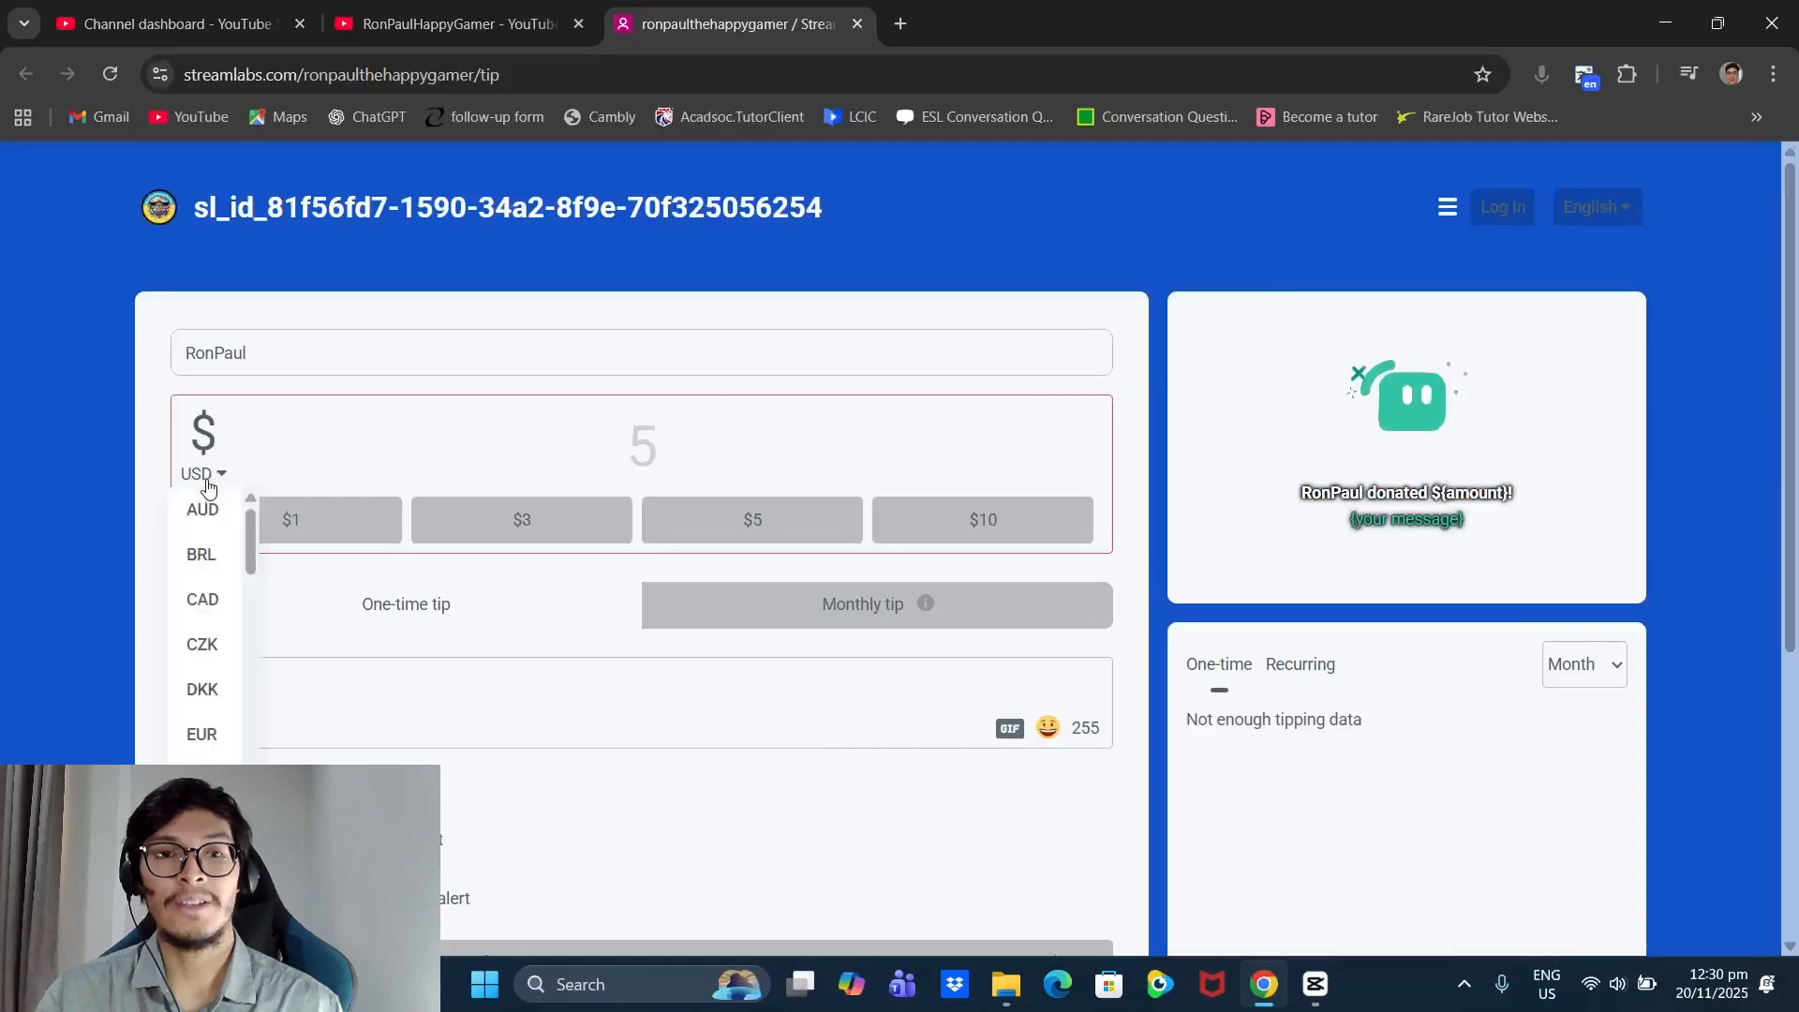
pyautogui.scroll(-9, 200, 569)
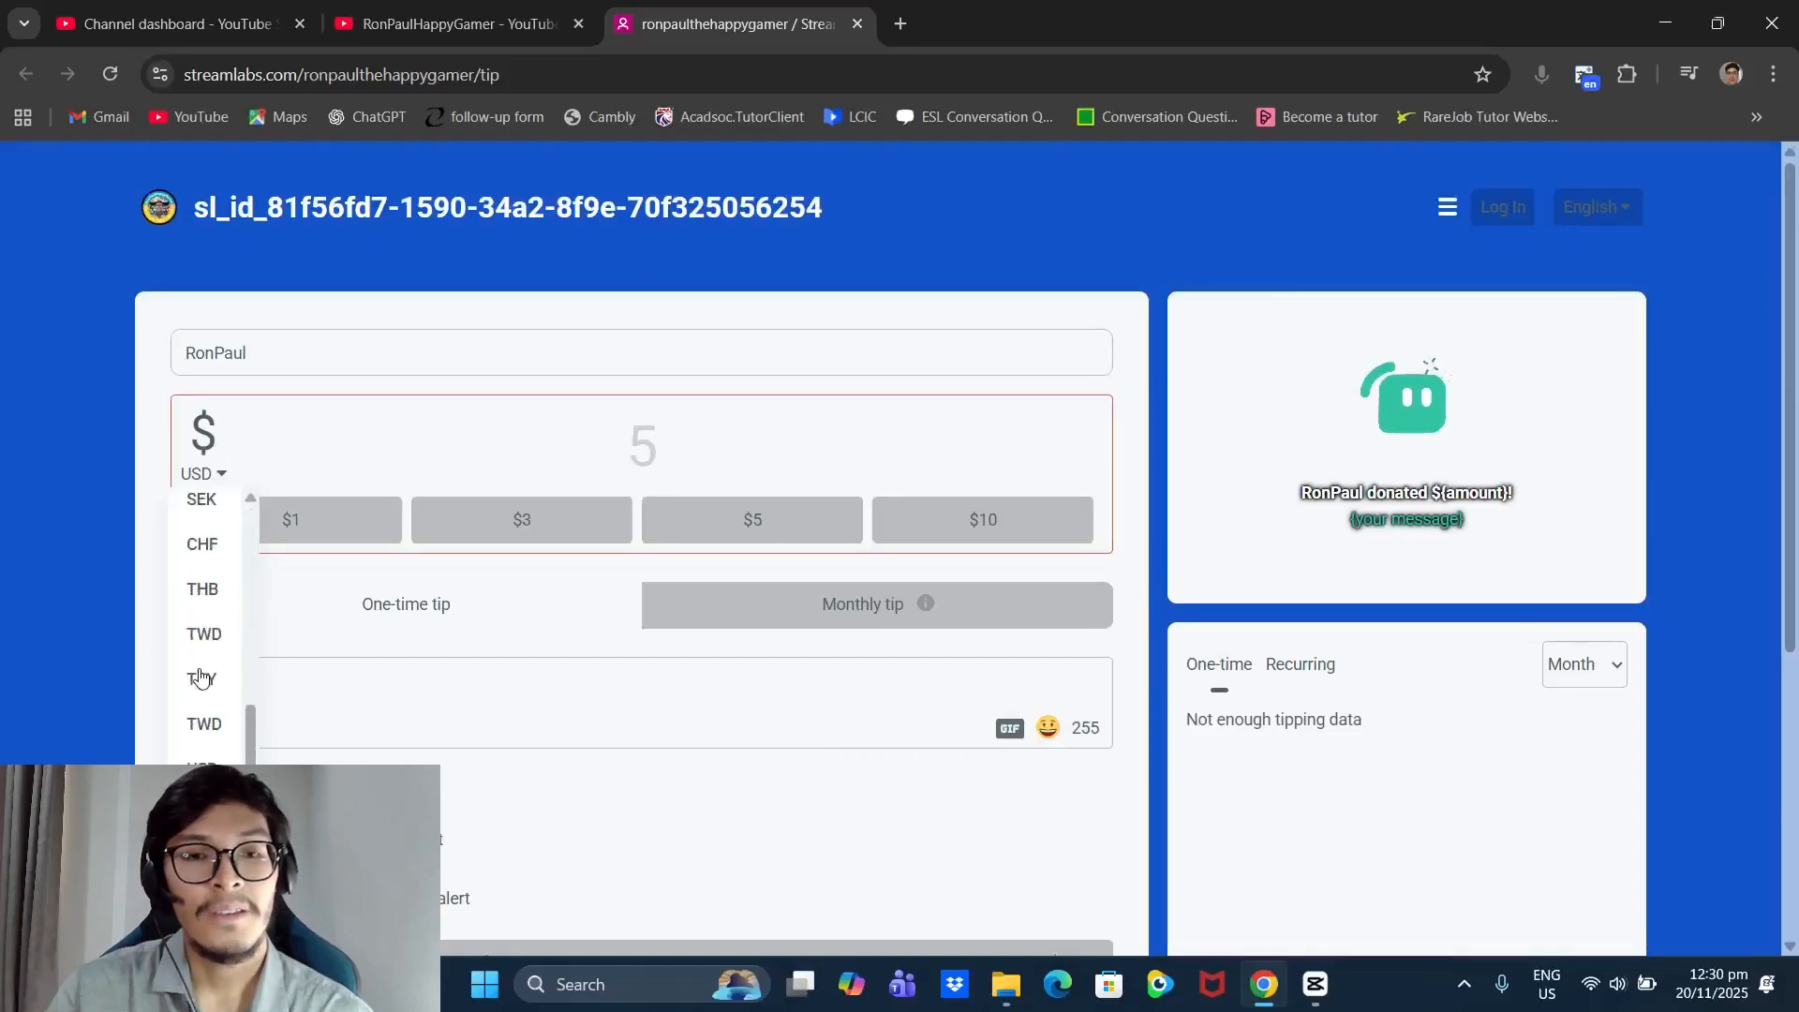
pyautogui.scroll(5, 567, 354)
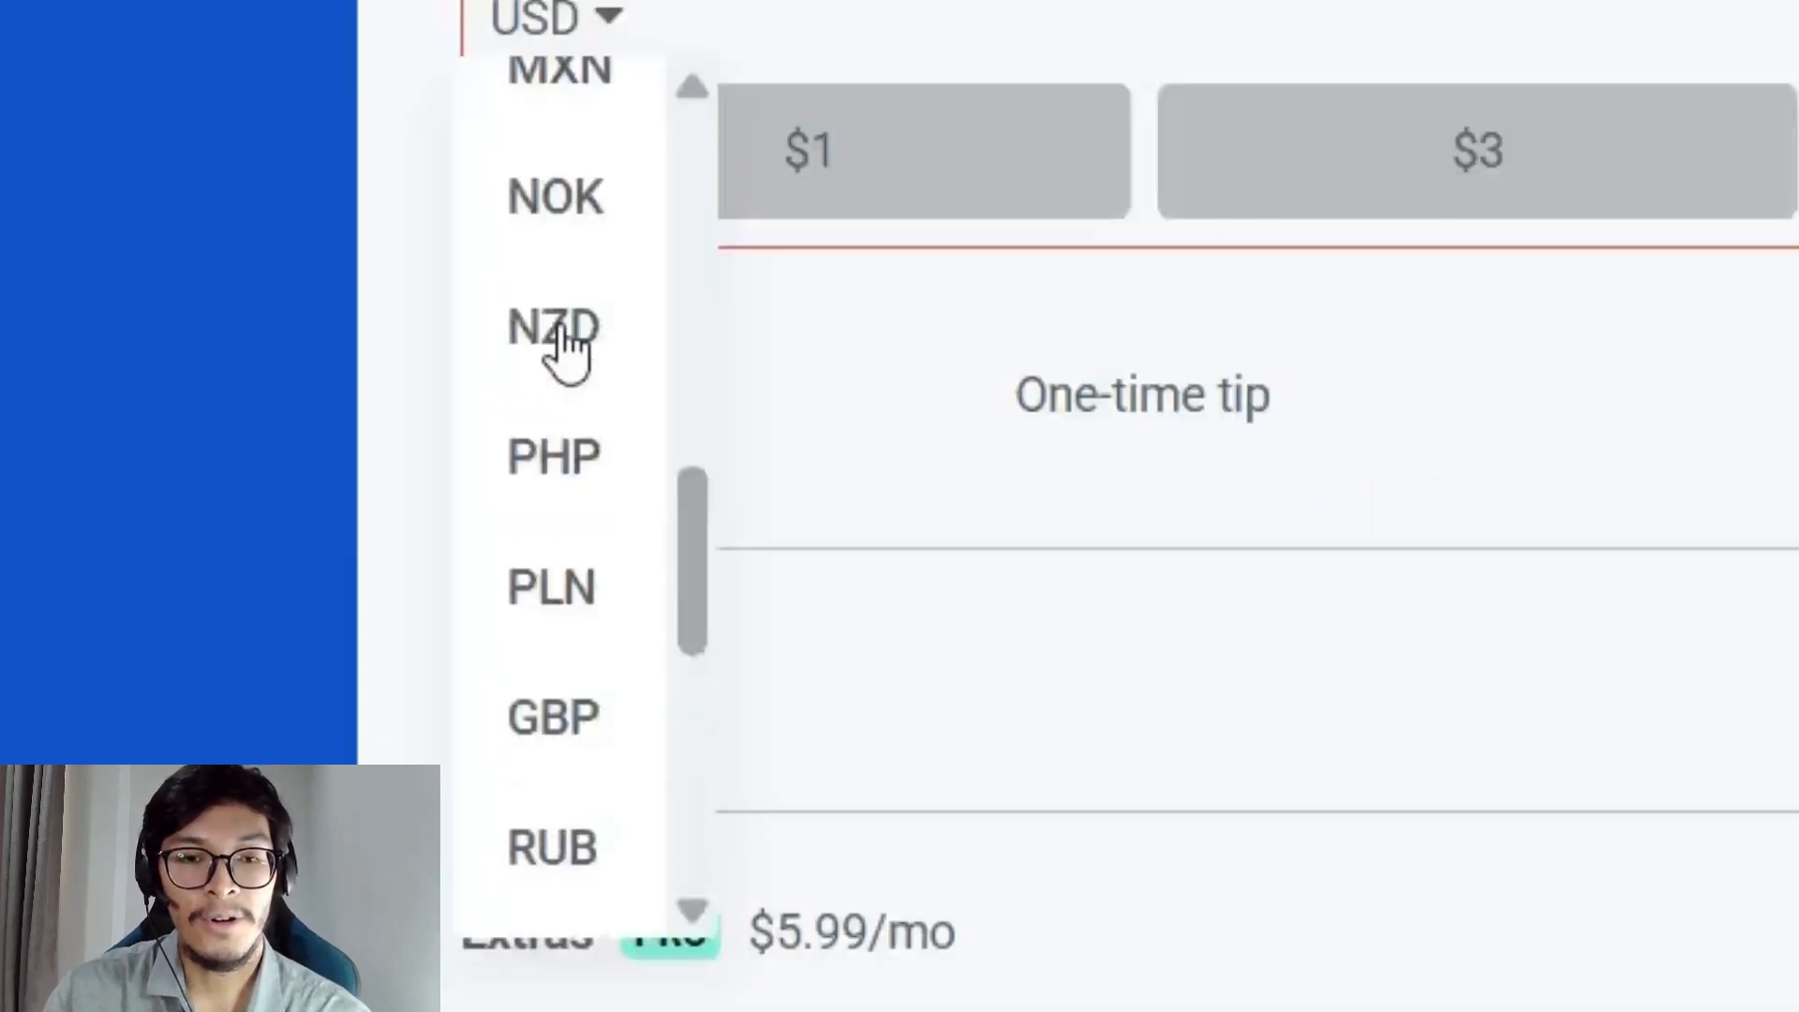
pyautogui.scroll(-6, 567, 349)
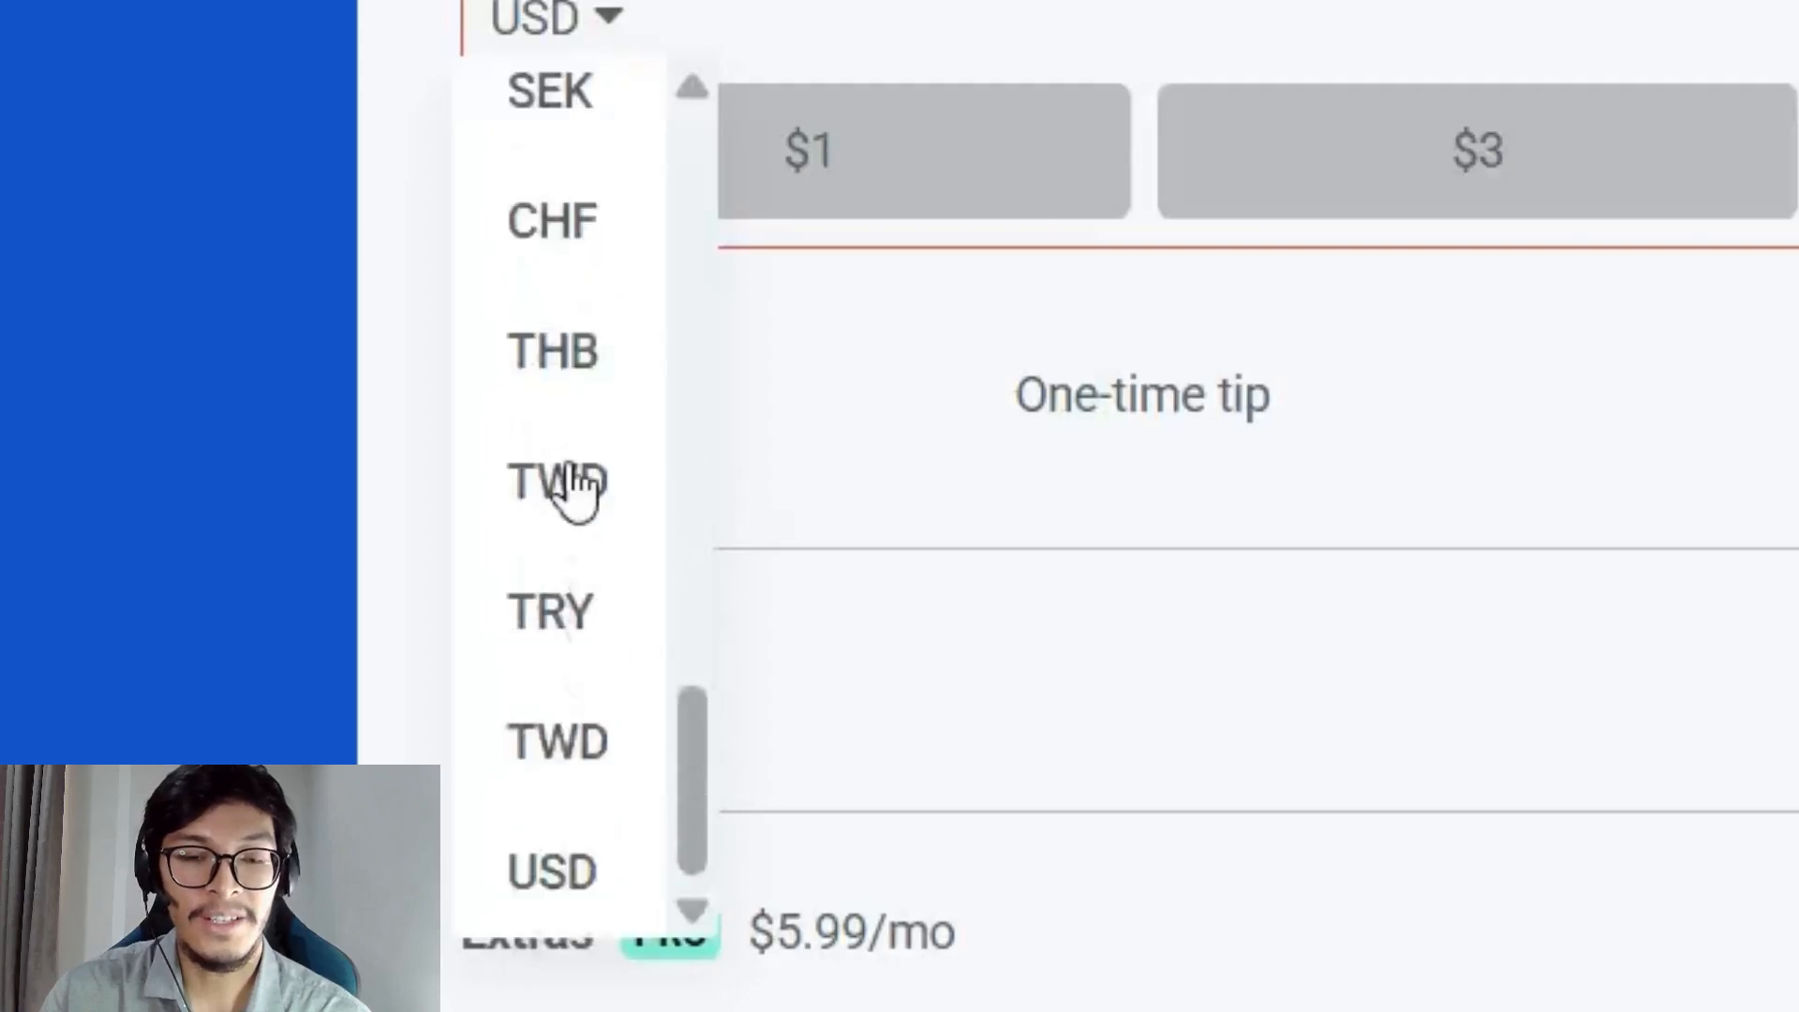
pyautogui.scroll(3, 572, 487)
pyautogui.scroll(-3, 548, 435)
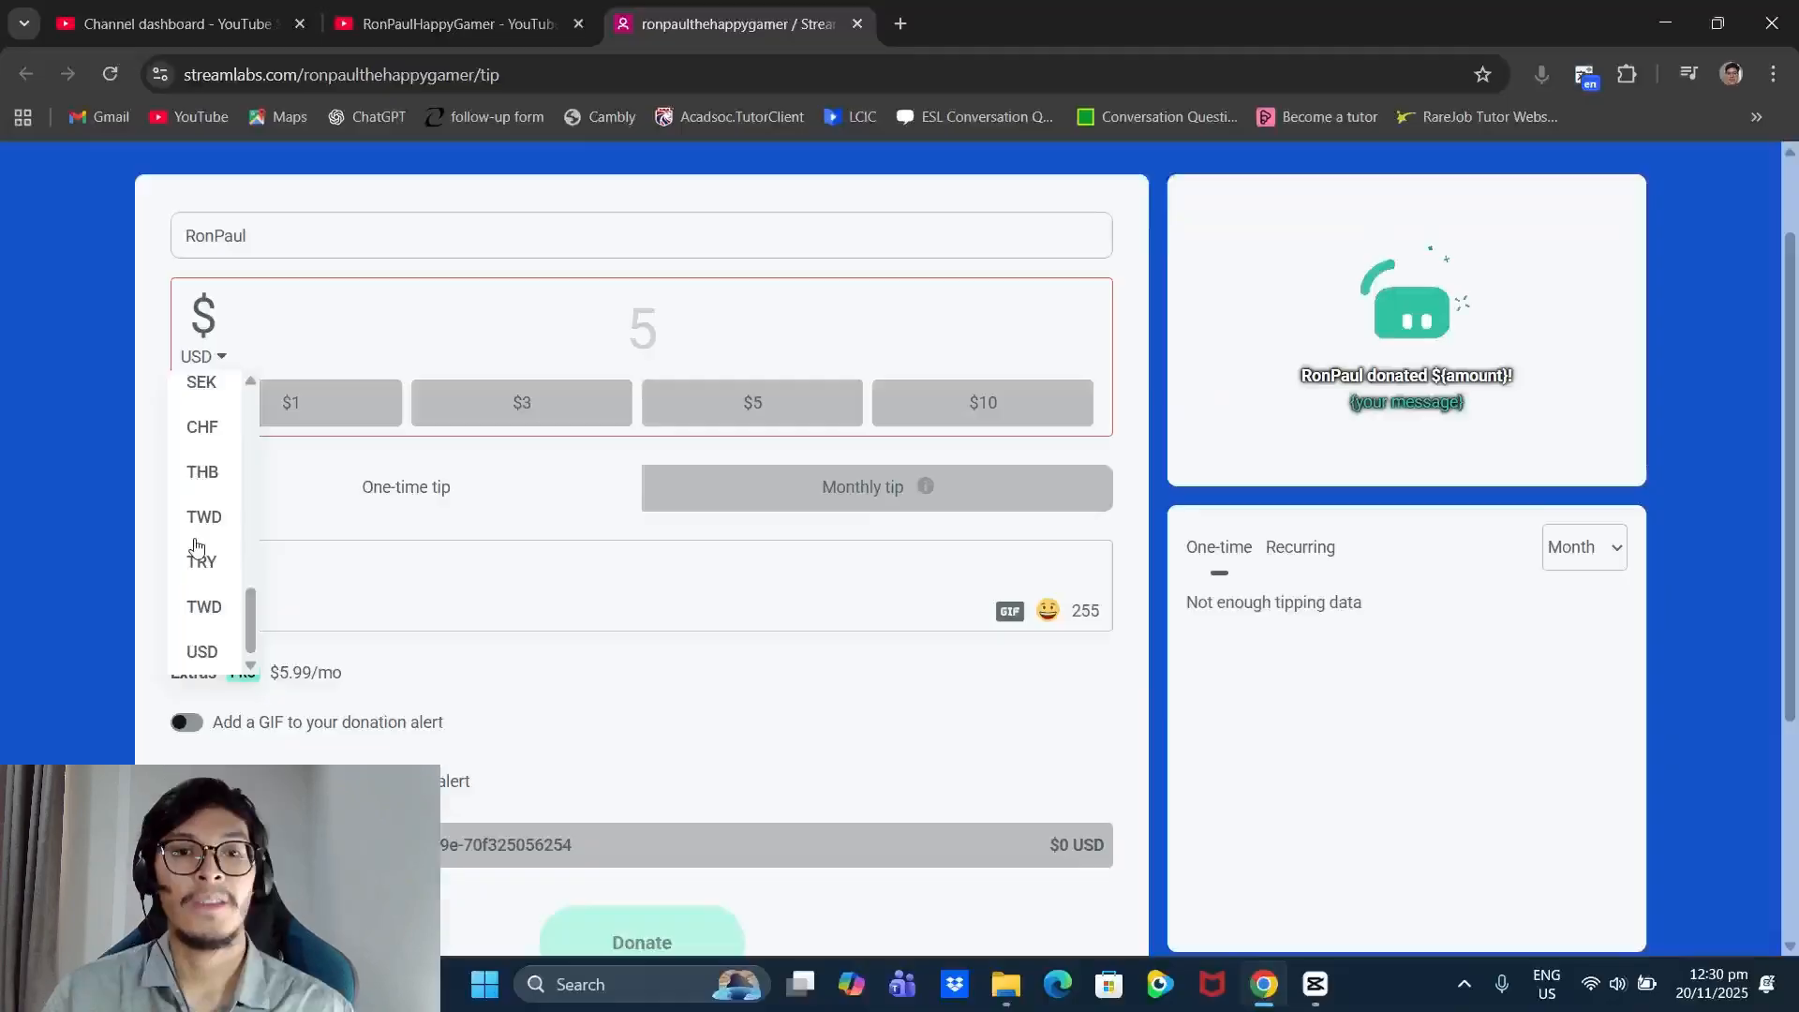
pyautogui.click(714, 314)
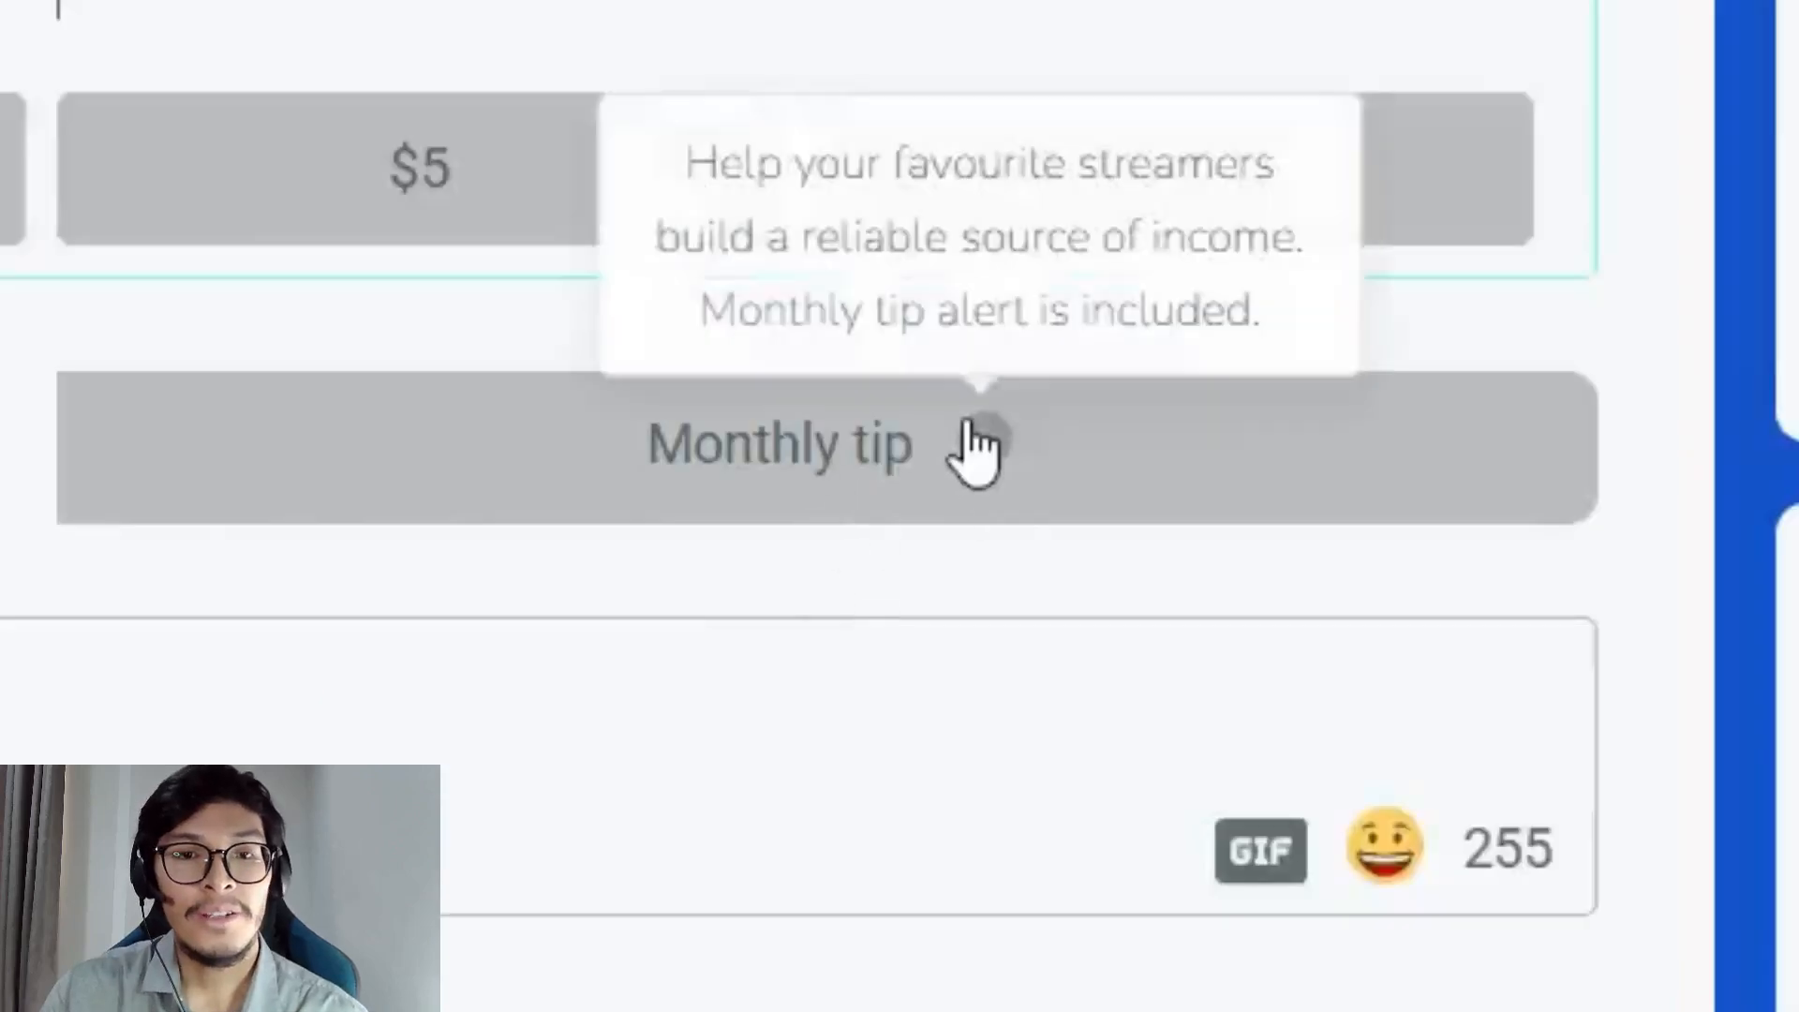
# - Compare the monthly and one-time tip options, finishing with the one-time tip selected
pyautogui.click(806, 441)
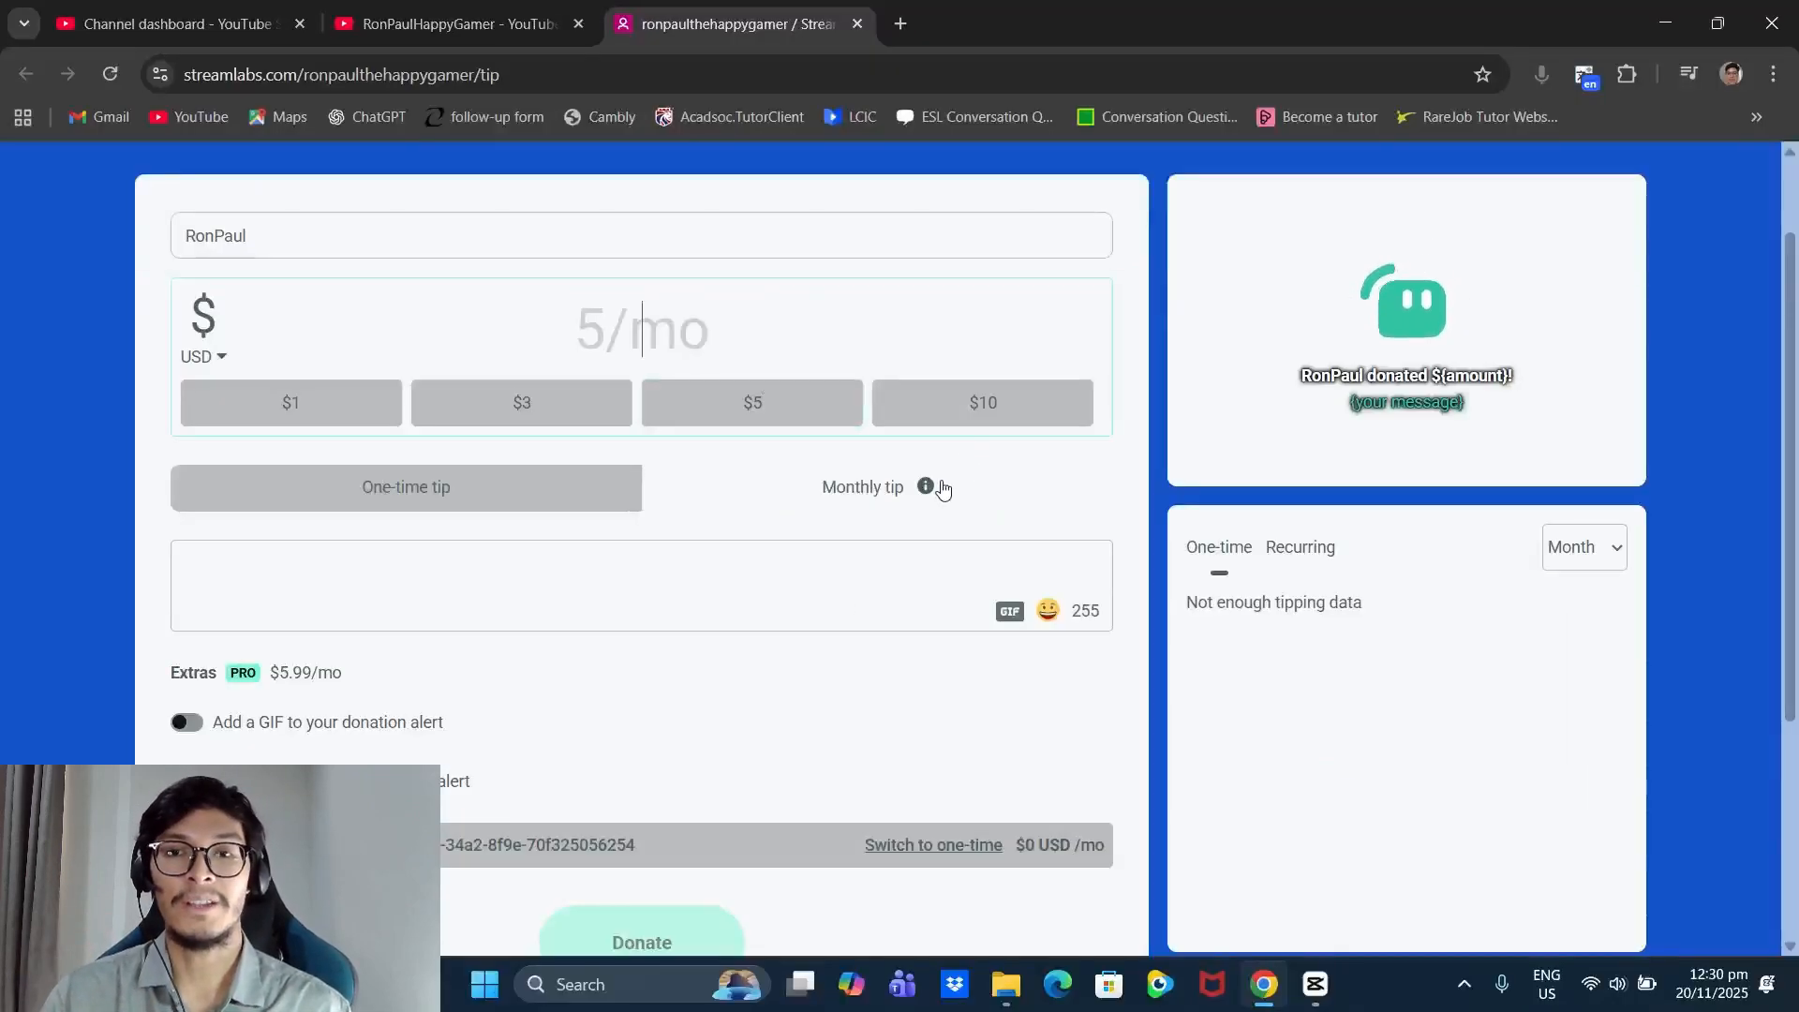
pyautogui.click(932, 487)
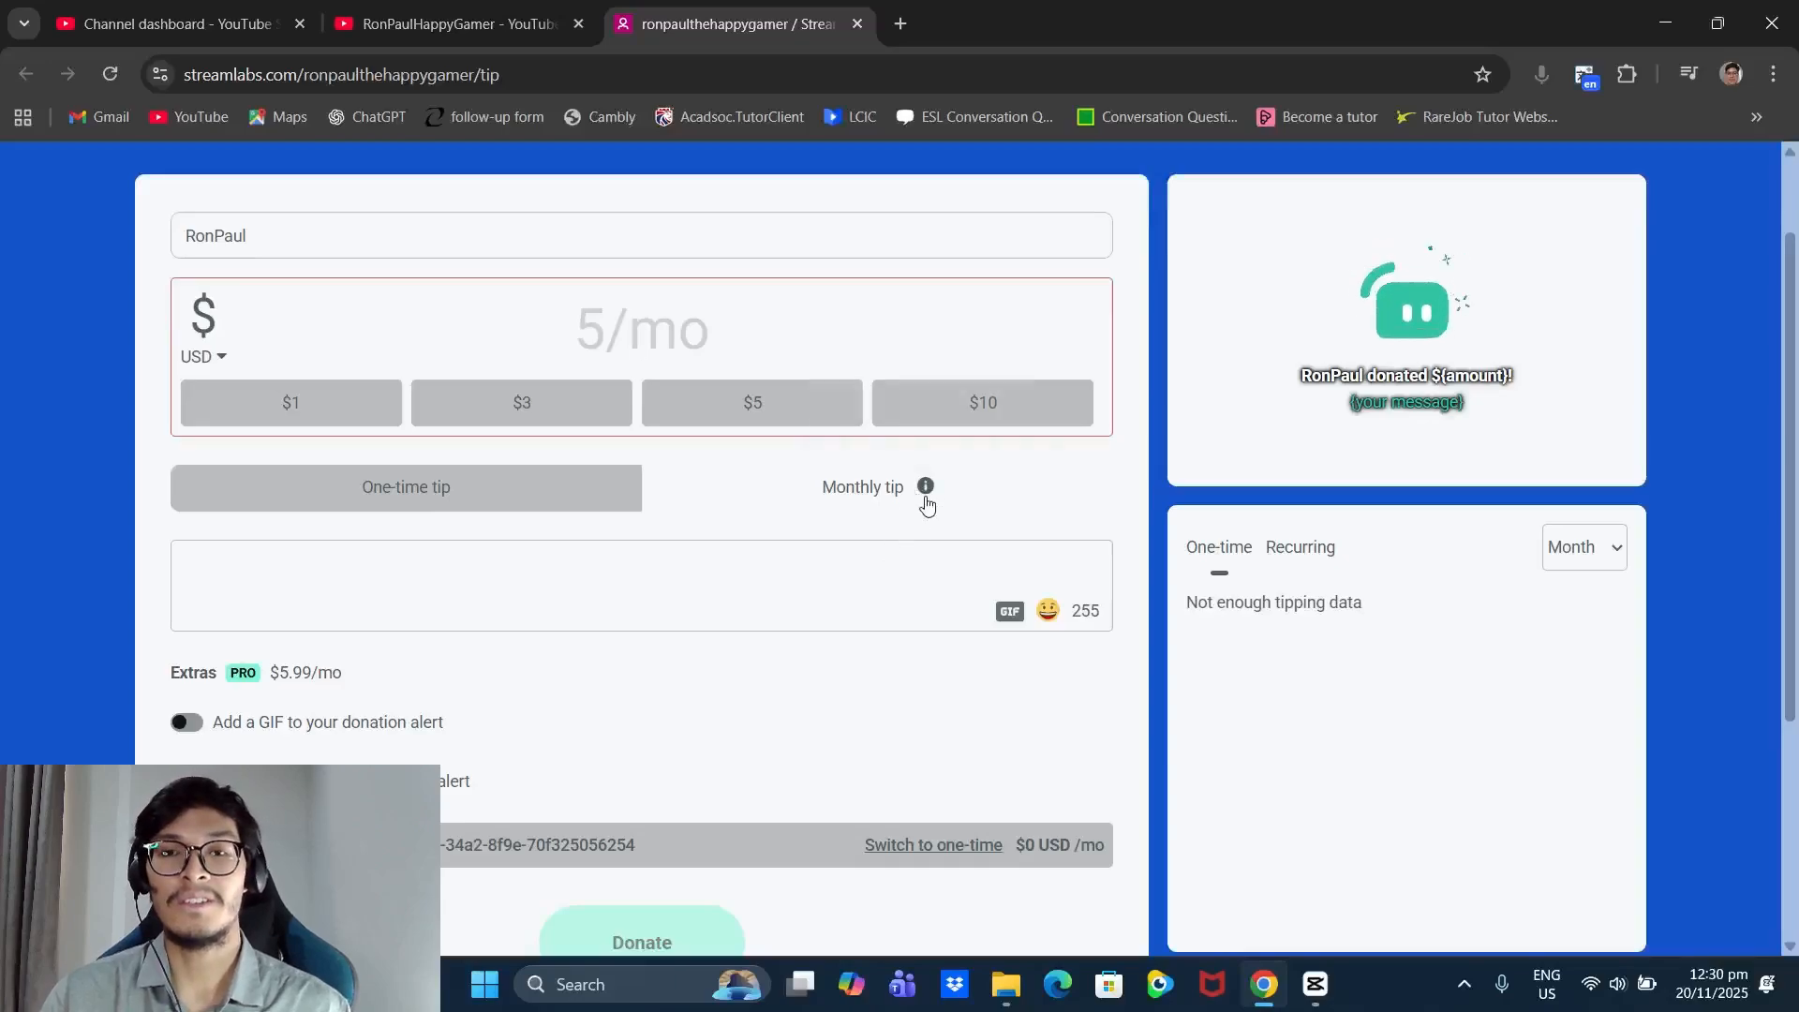
pyautogui.moveTo(925, 504)
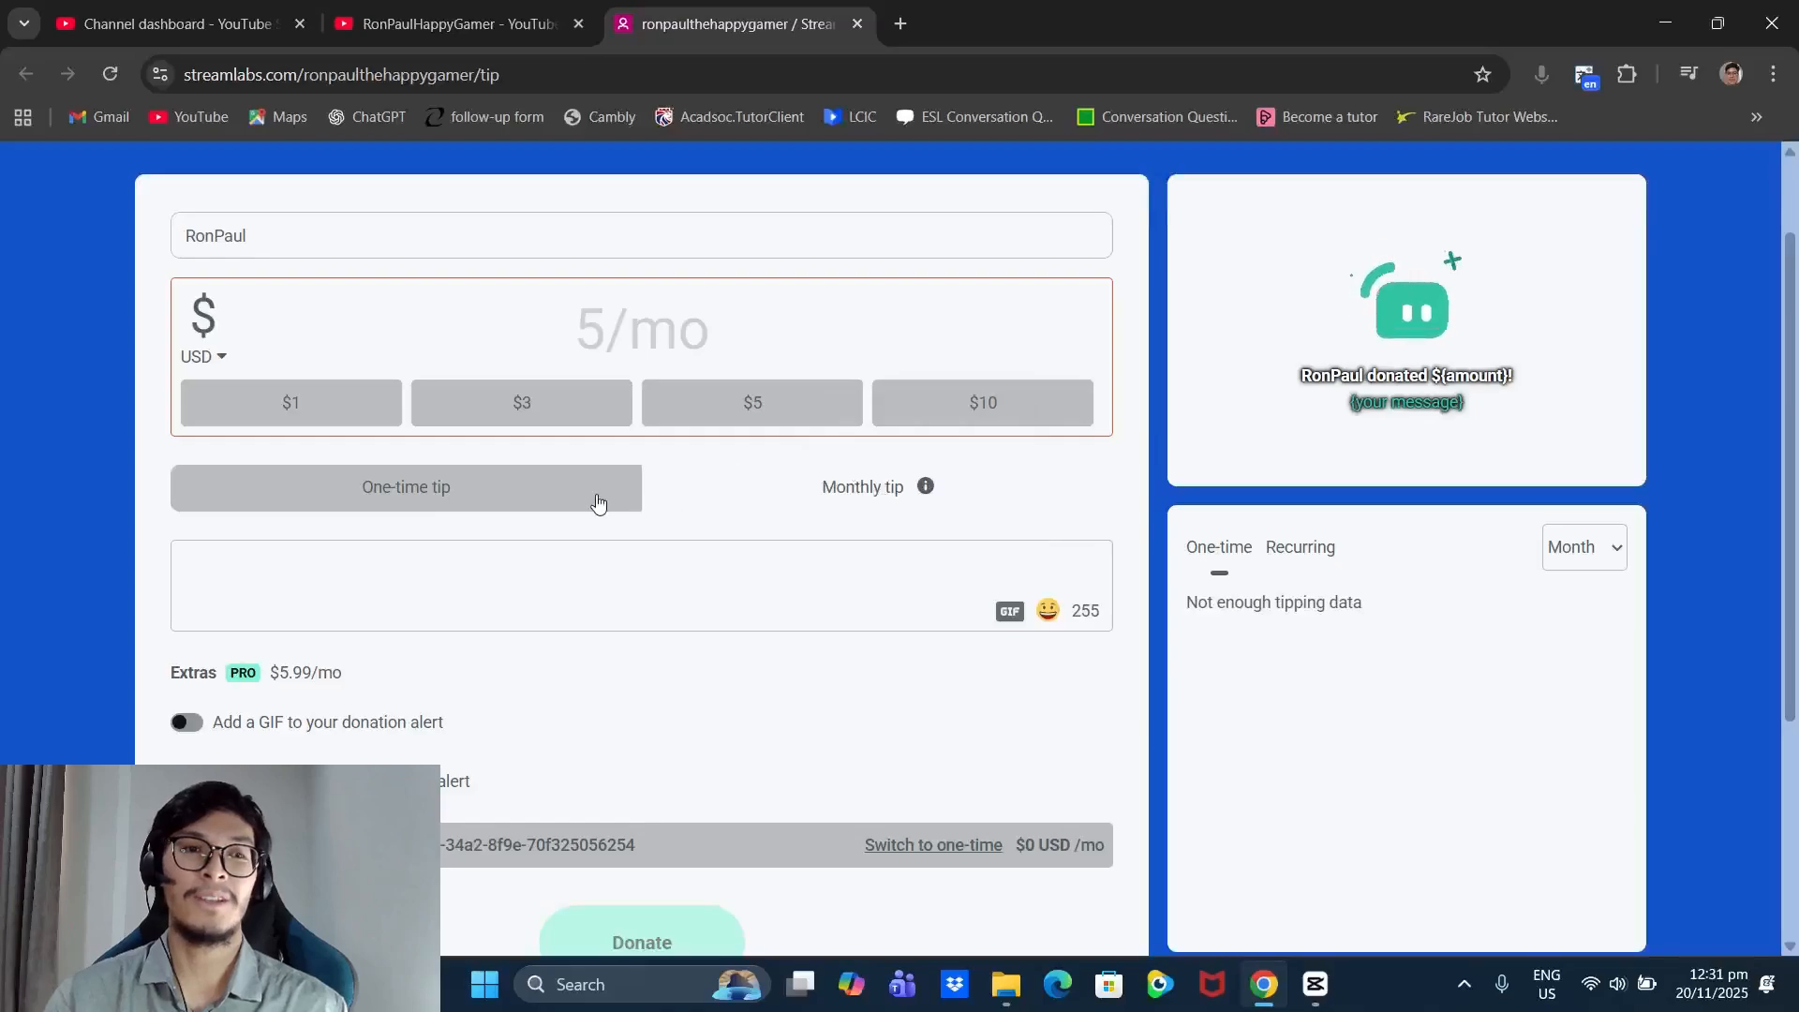
pyautogui.click(534, 488)
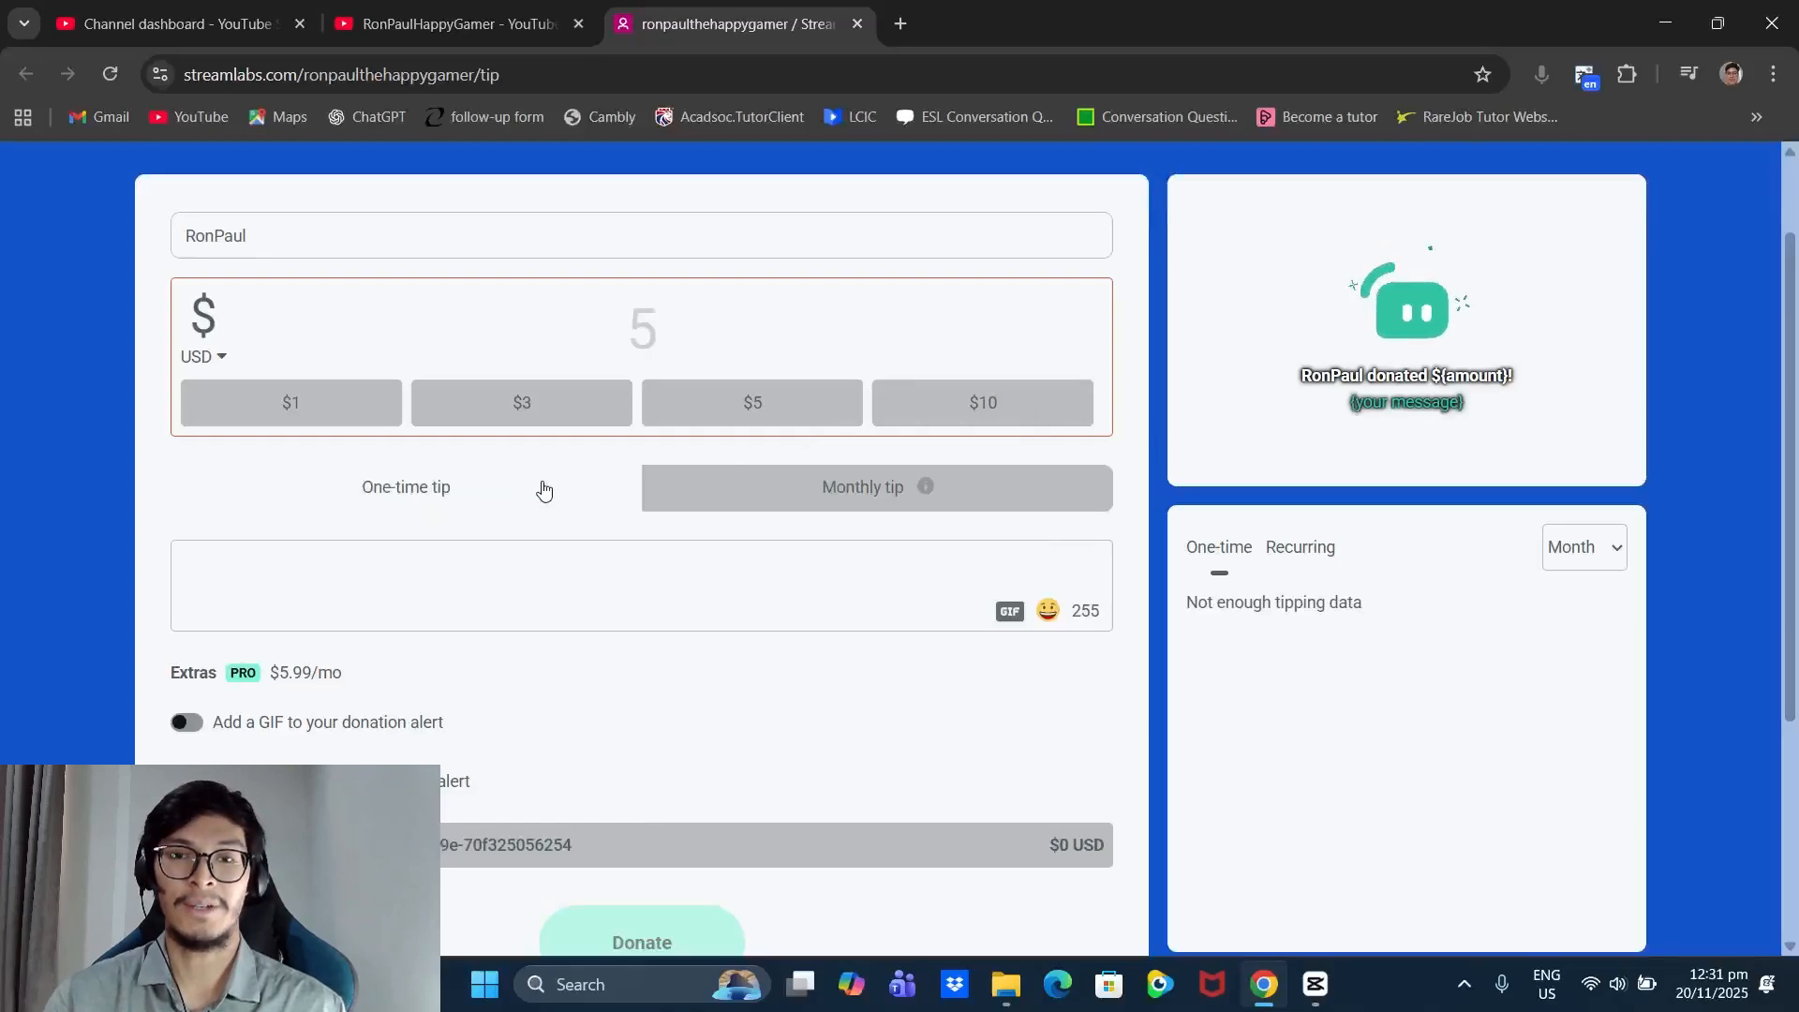
pyautogui.click(834, 501)
pyautogui.click(482, 497)
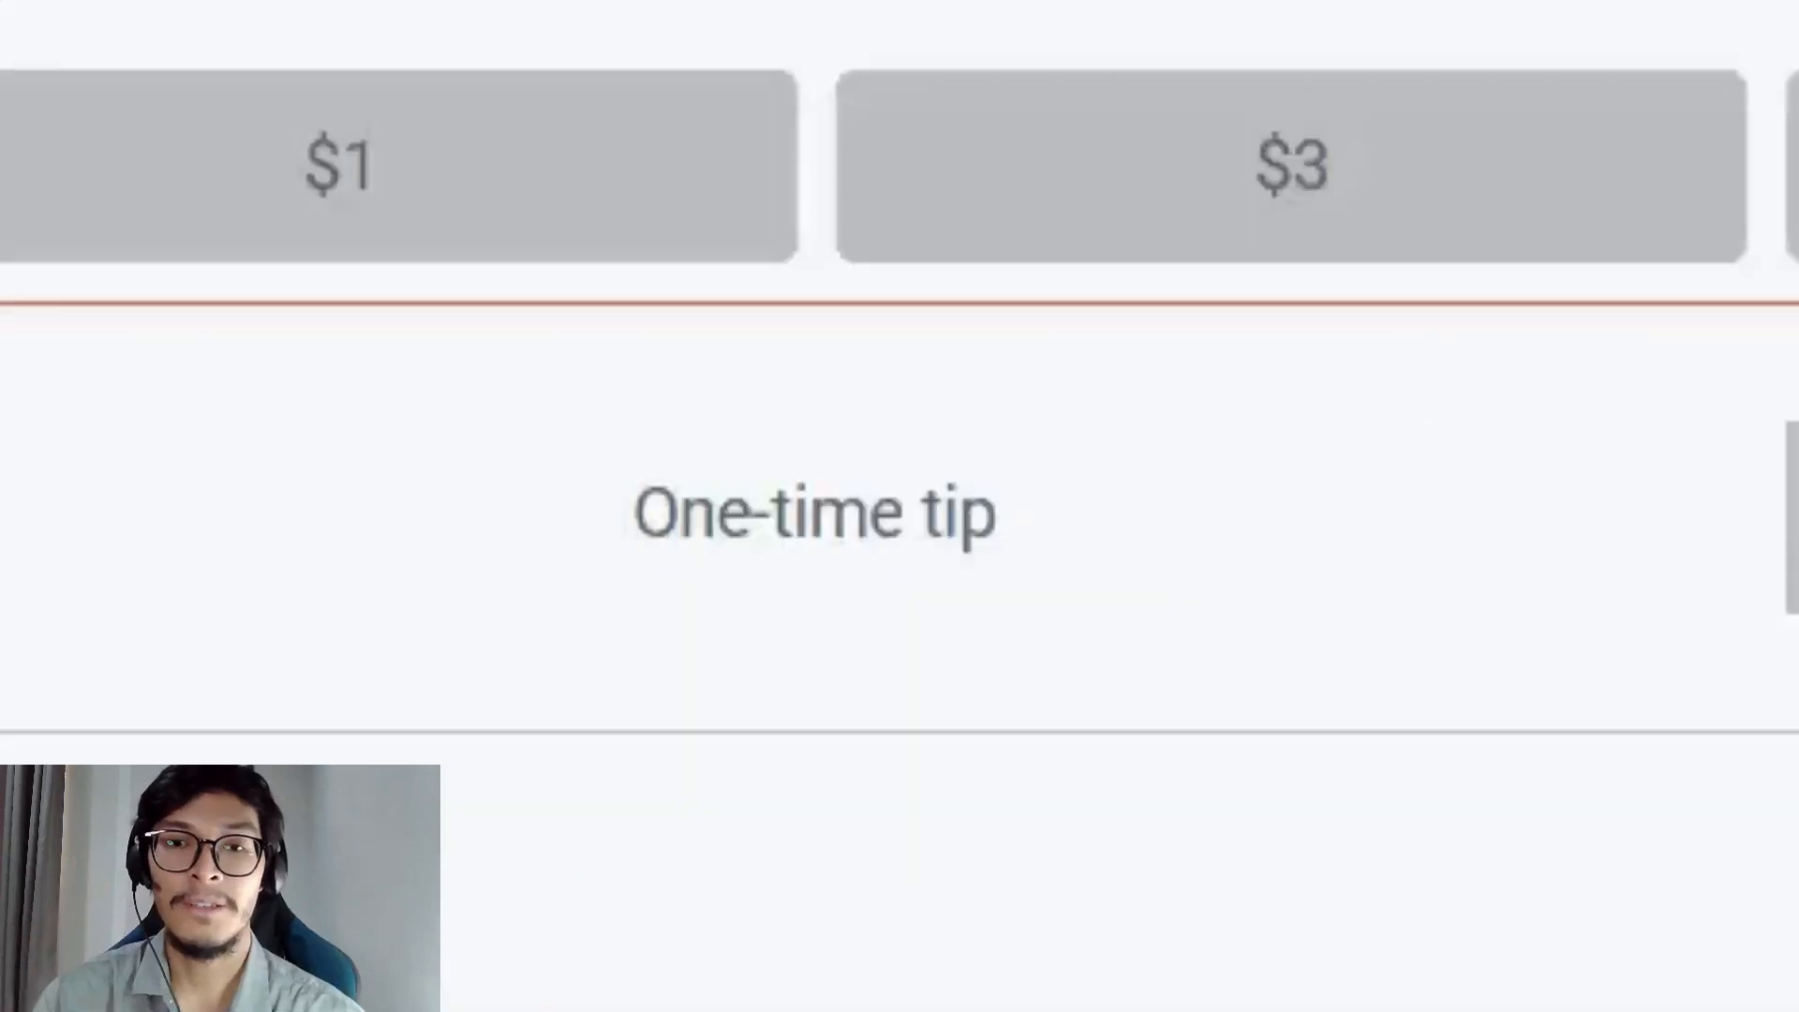
pyautogui.click(698, 494)
pyautogui.click(551, 491)
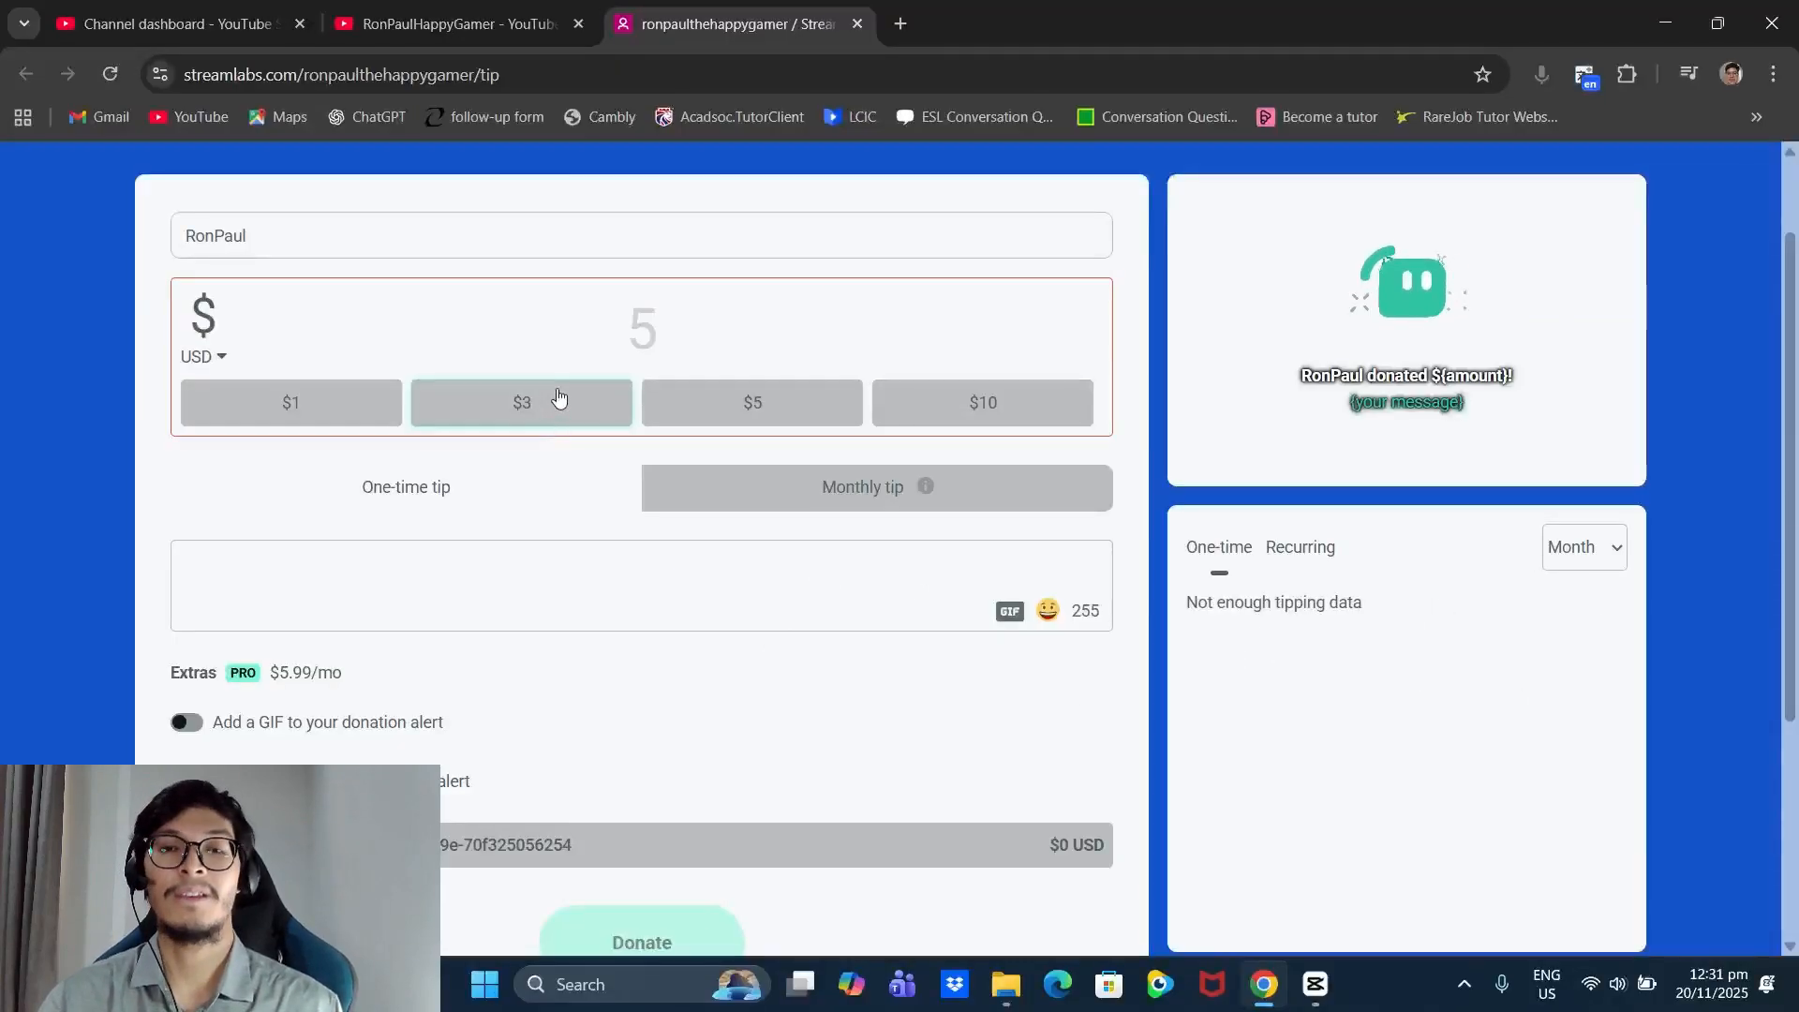
# - Set the one-time tip amount to 1 USD
pyautogui.click(706, 335)
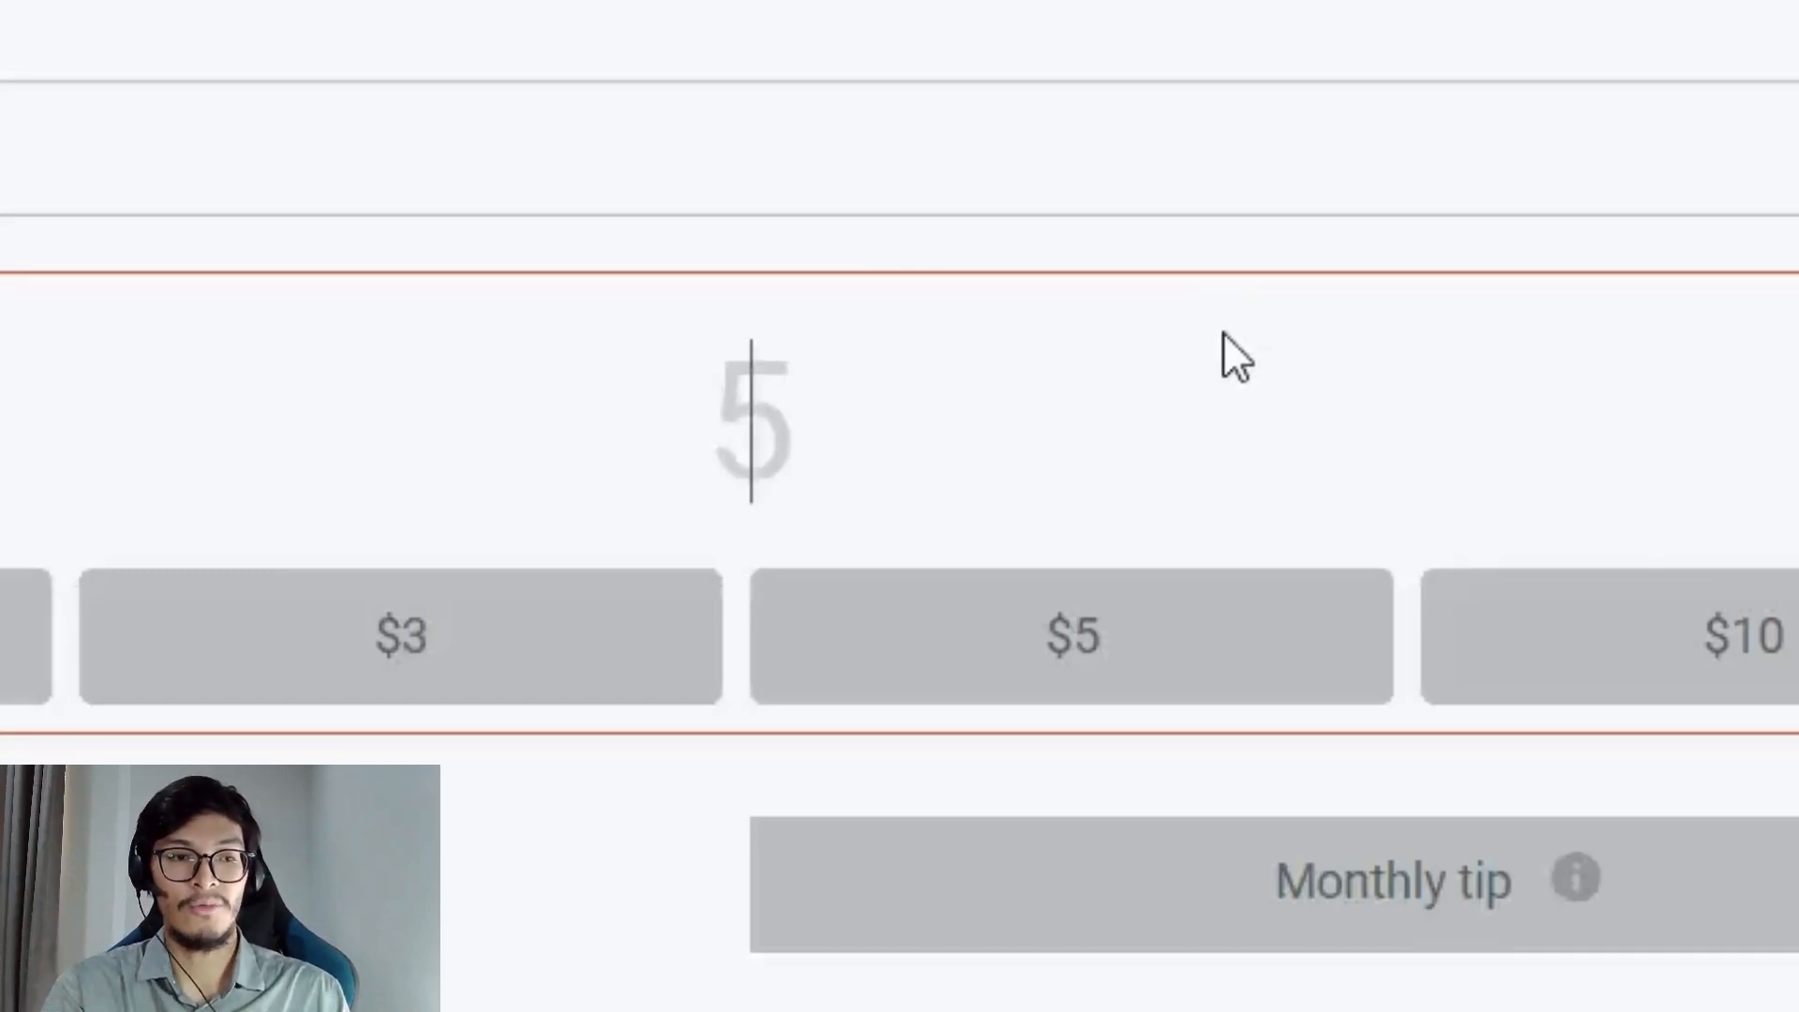
pyautogui.write('5')
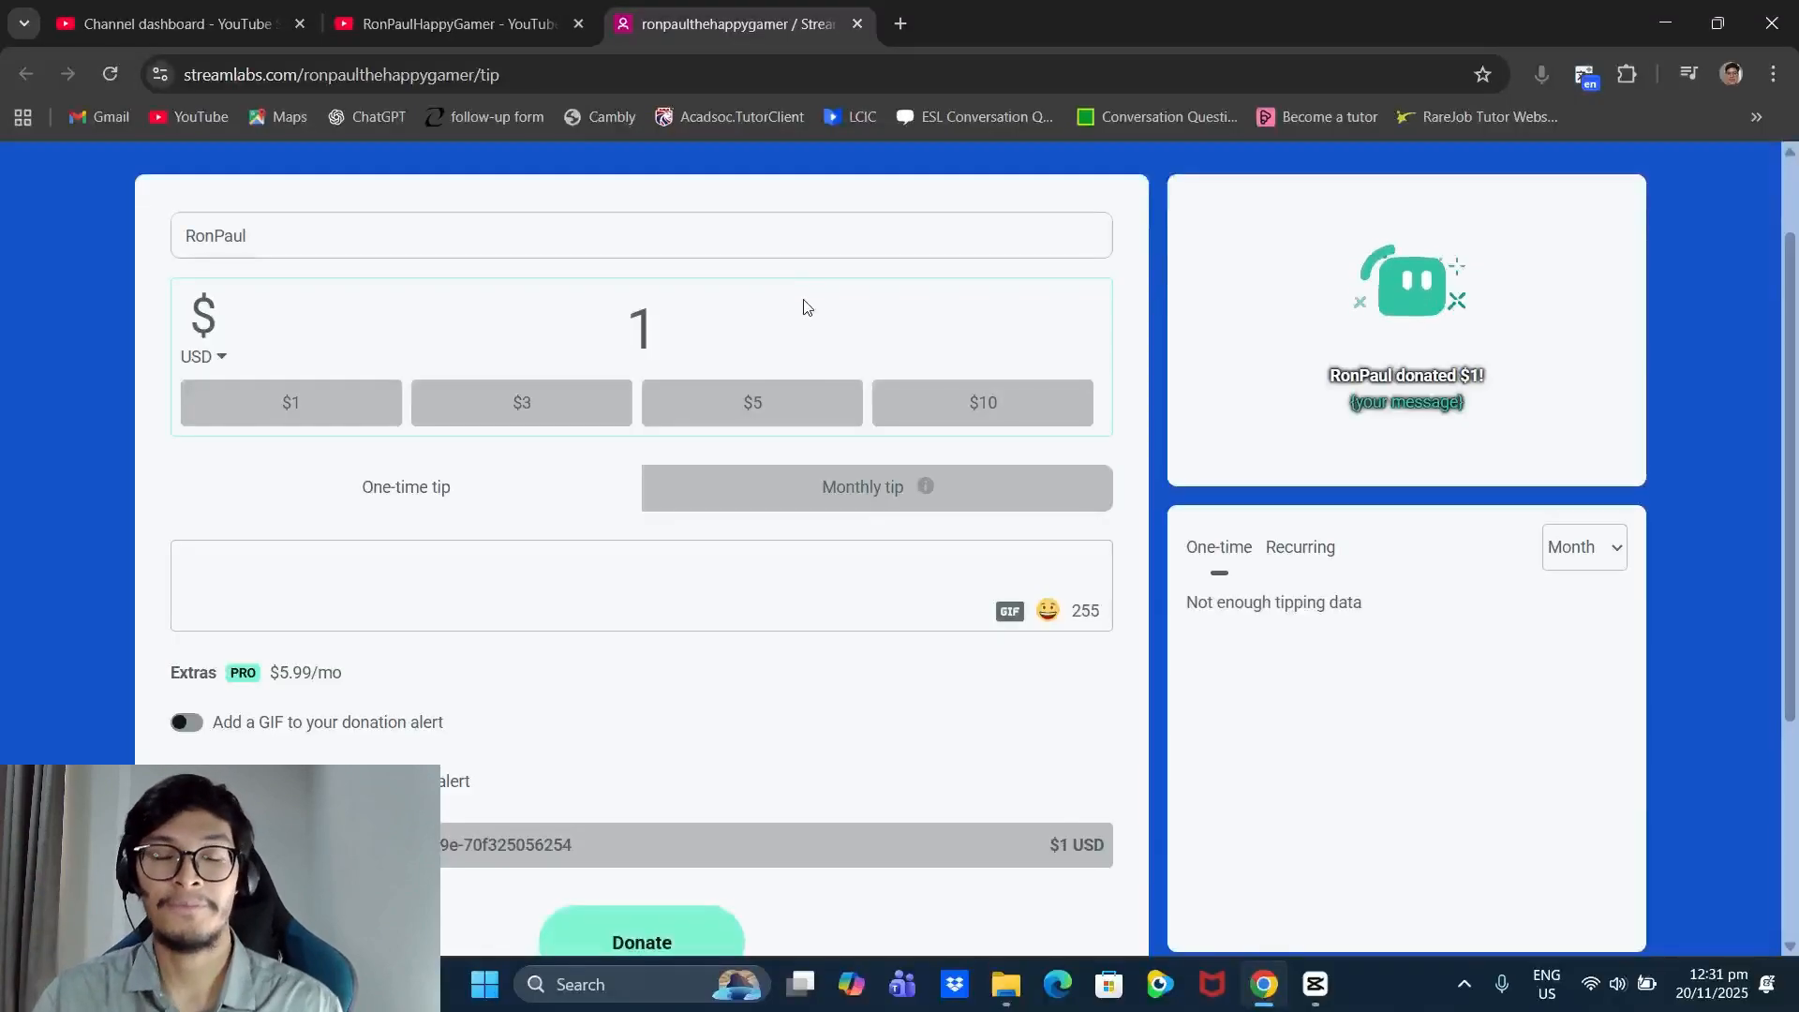
# - Turn on adding a GIF to the donation alert and look through the suggested GIFs
pyautogui.scroll(-3, 1062, 365)
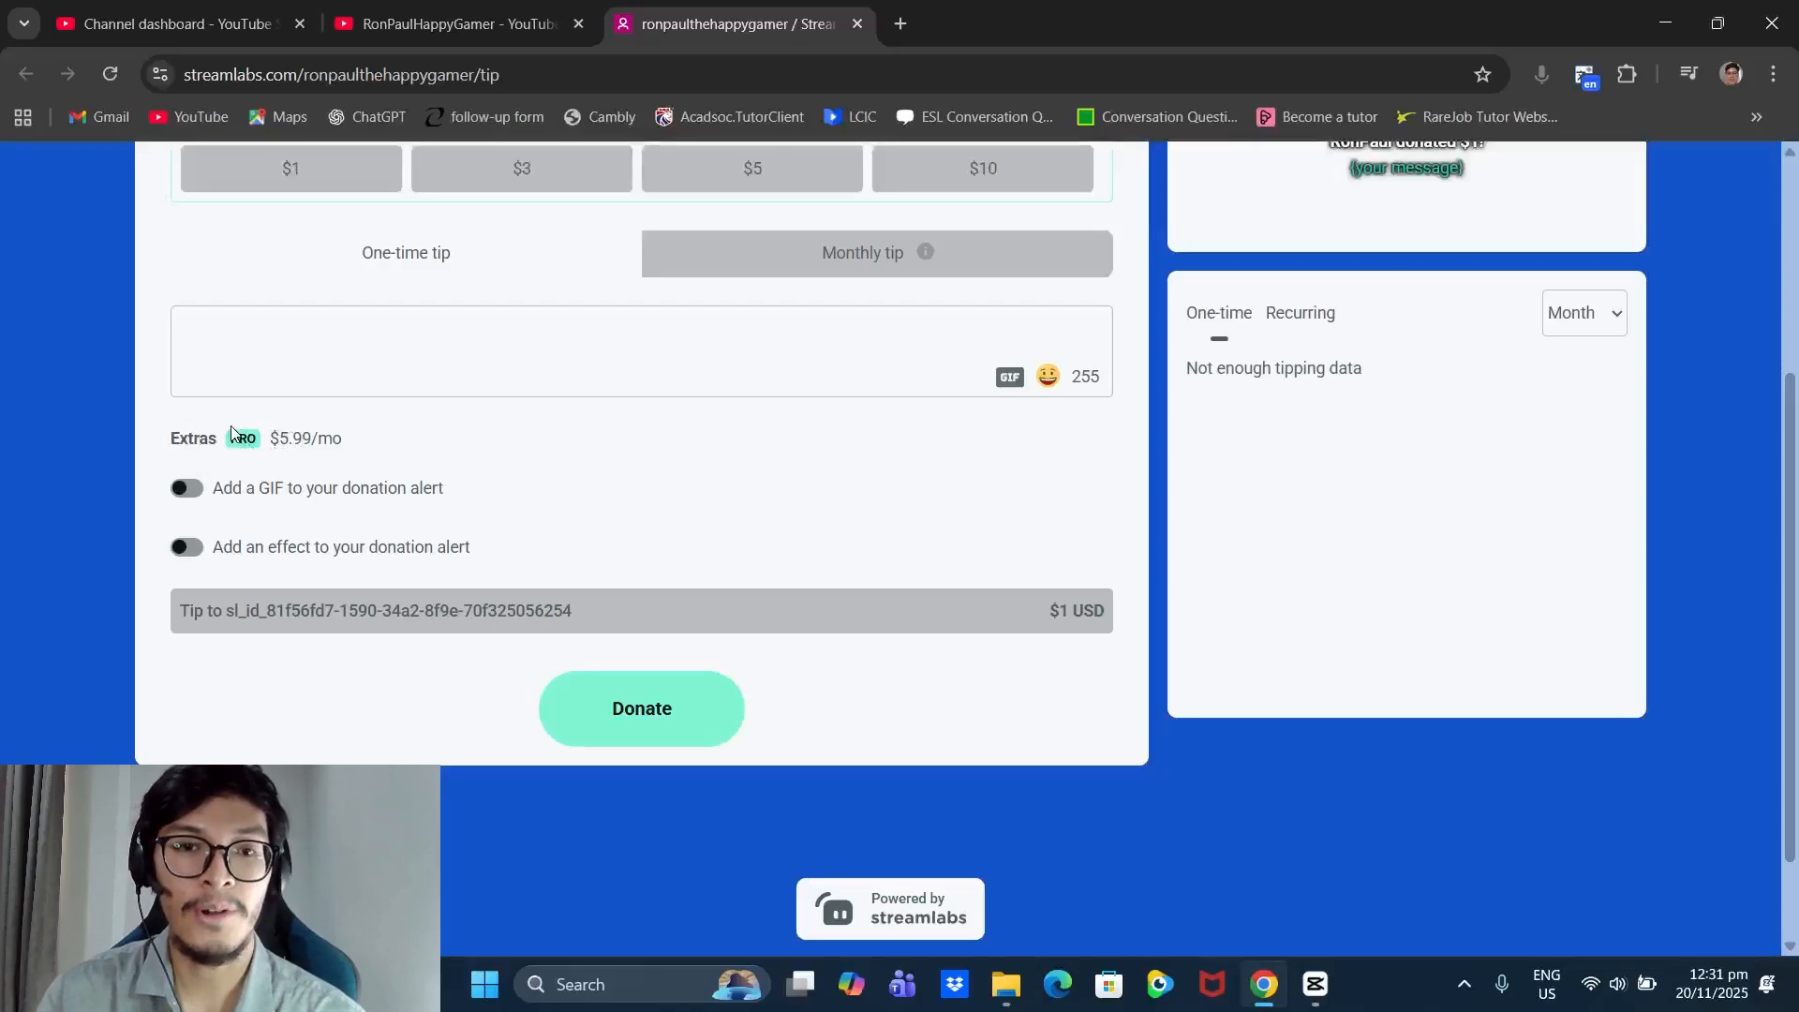
pyautogui.scroll(2, 413, 525)
pyautogui.scroll(-2, 430, 604)
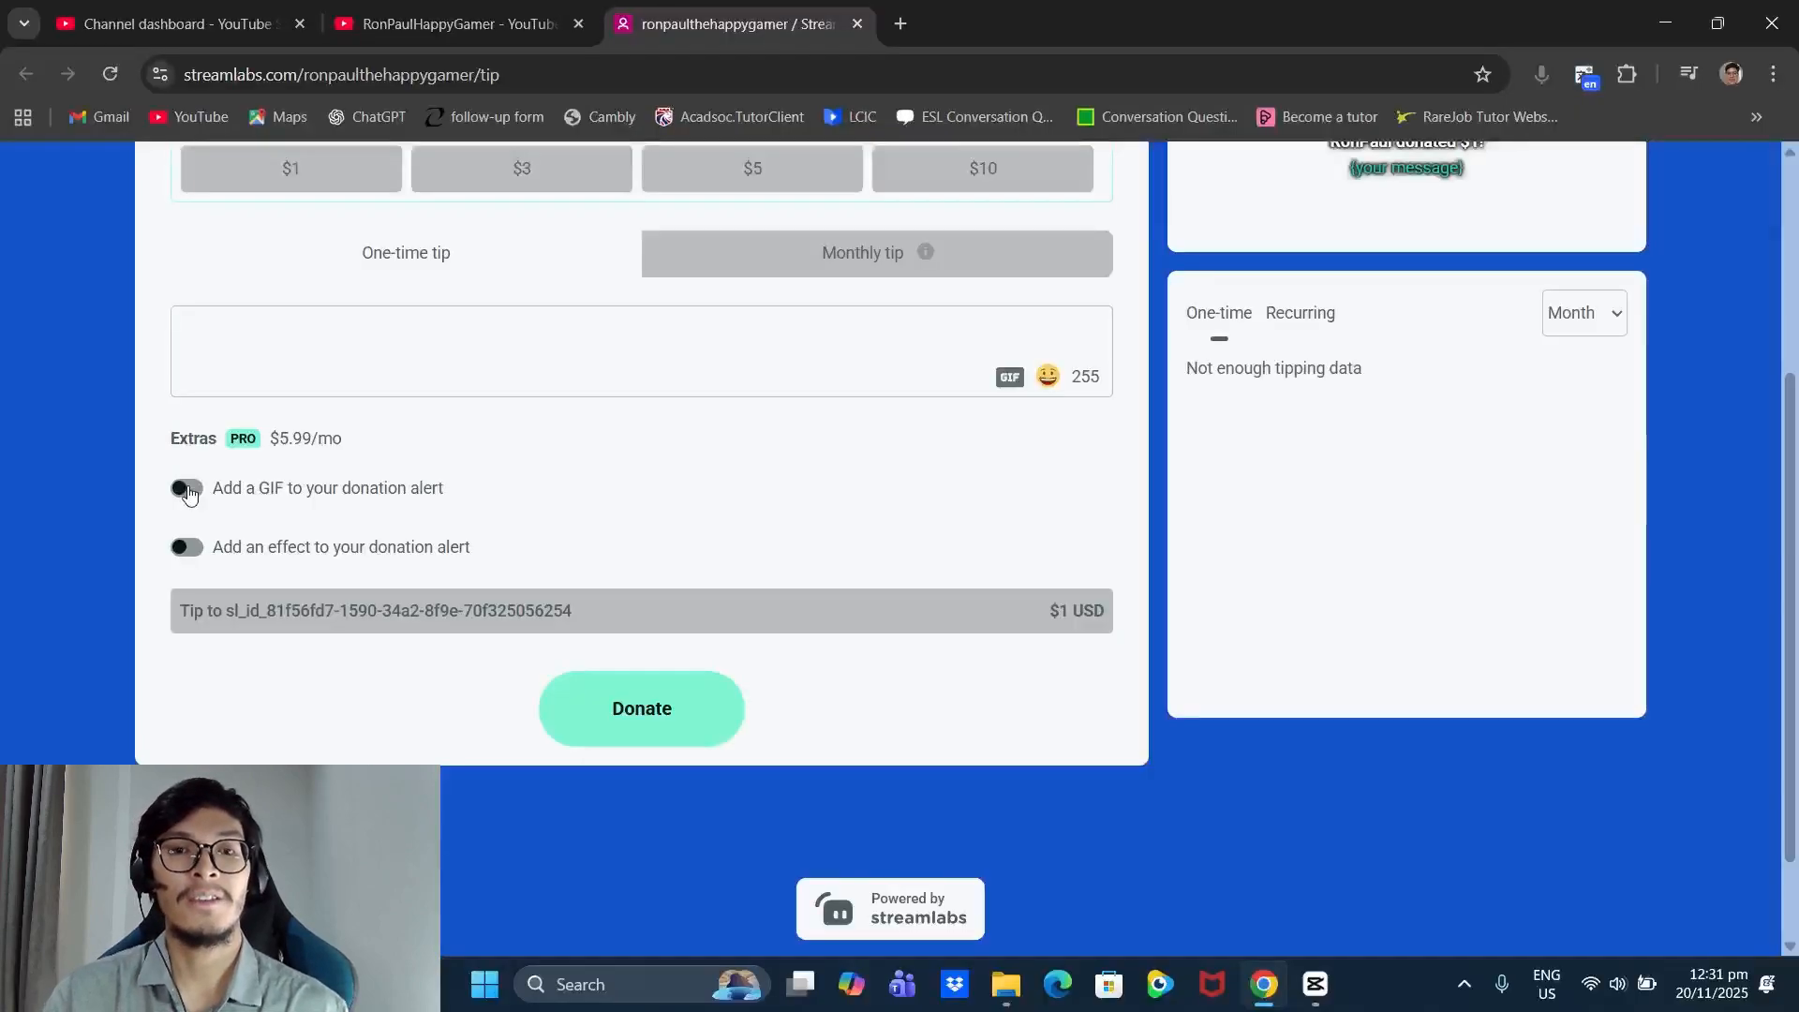
pyautogui.click(185, 489)
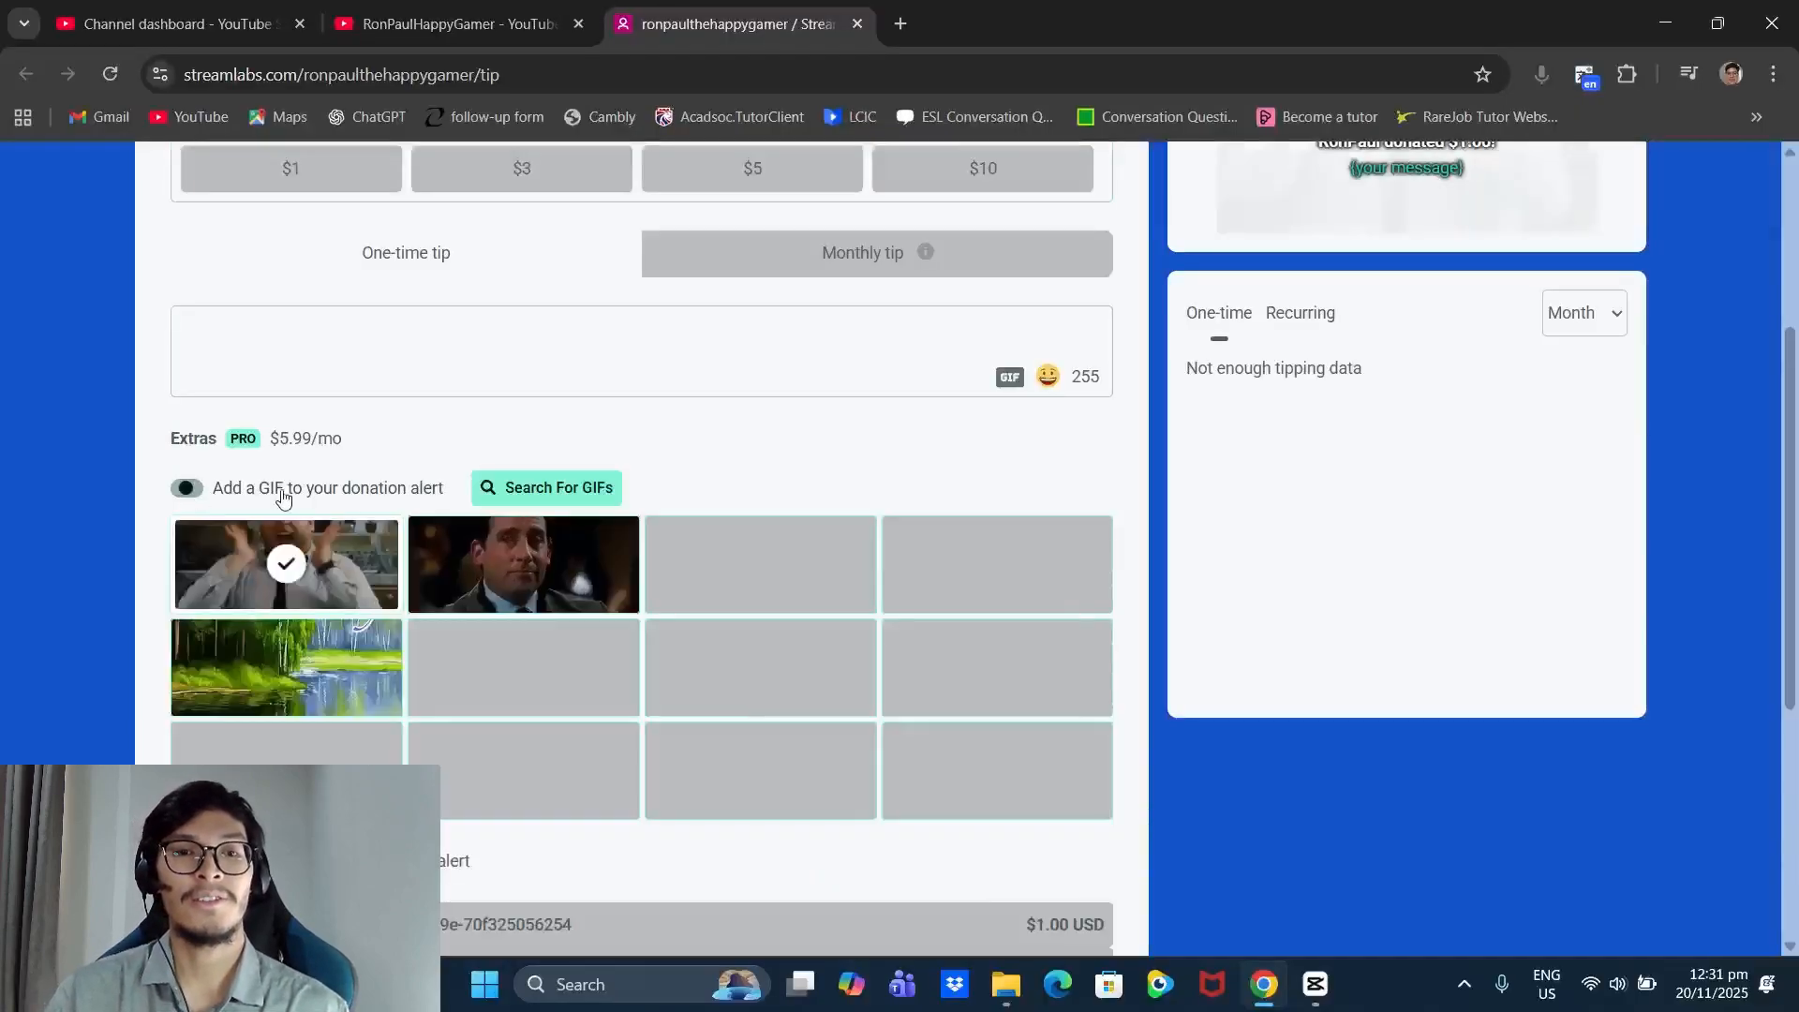
pyautogui.scroll(-1, 446, 500)
pyautogui.scroll(-1, 447, 501)
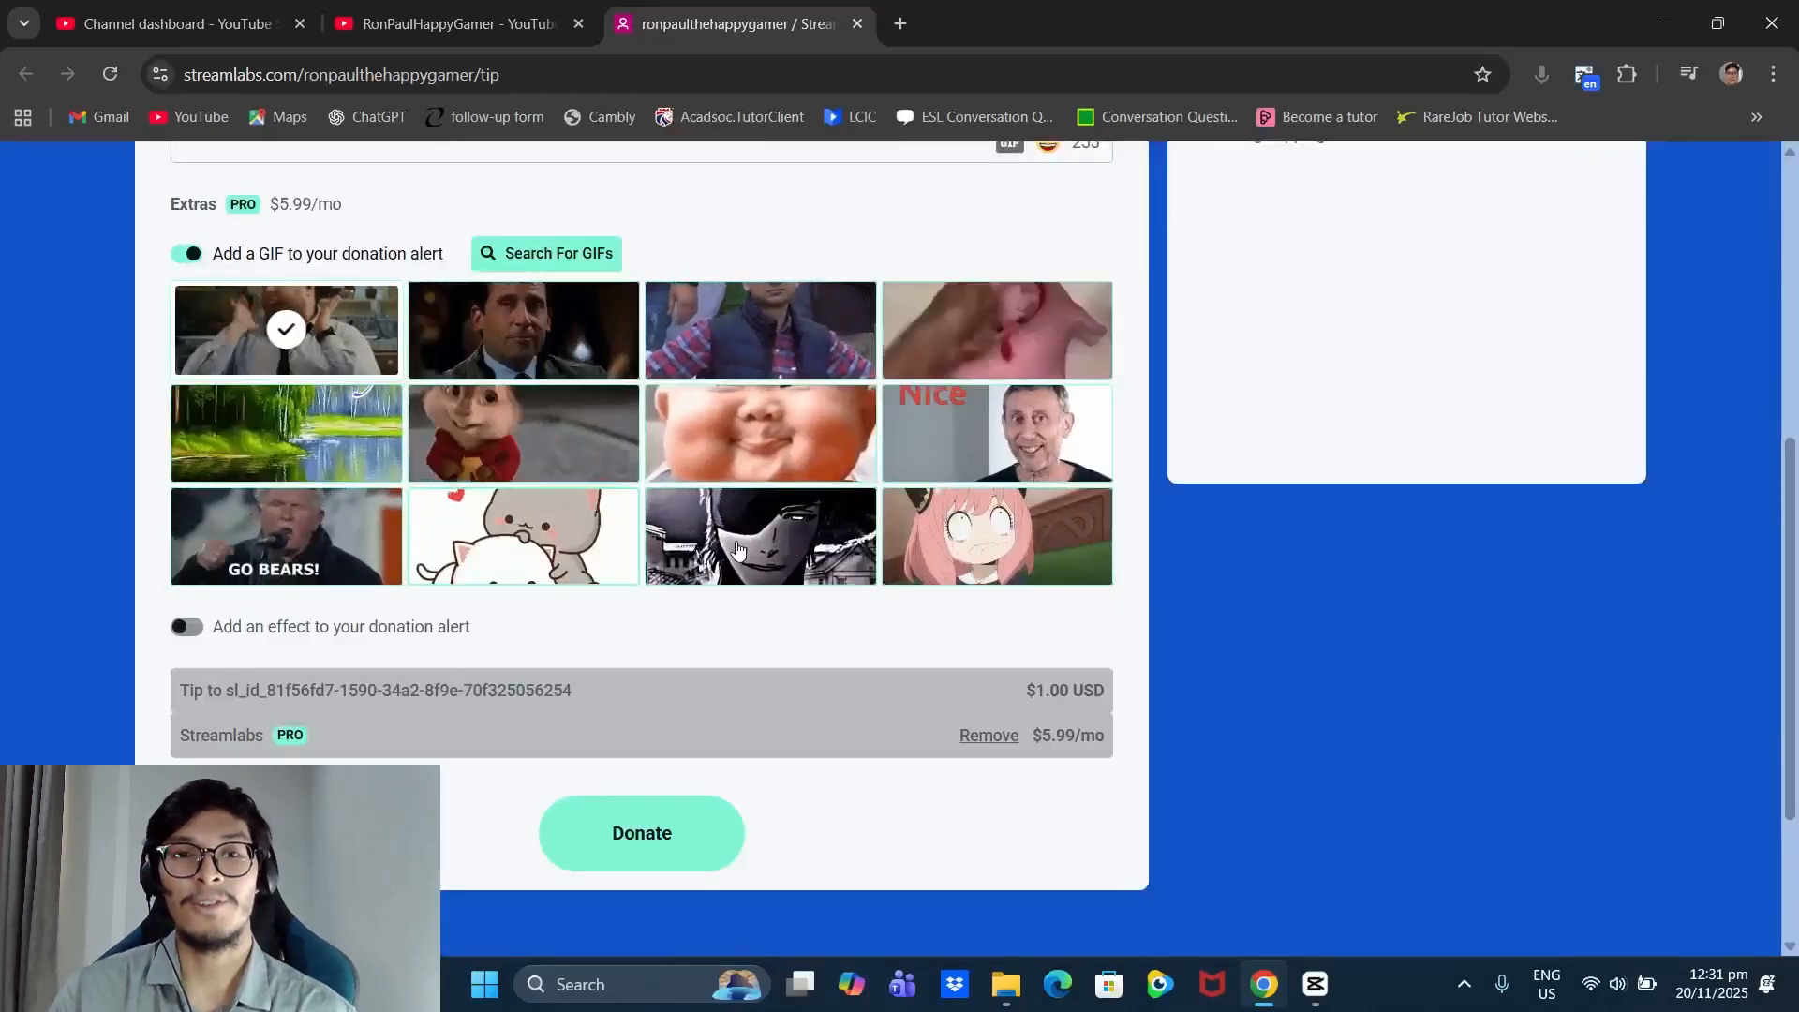
pyautogui.scroll(-2, 923, 521)
pyautogui.scroll(2, 891, 403)
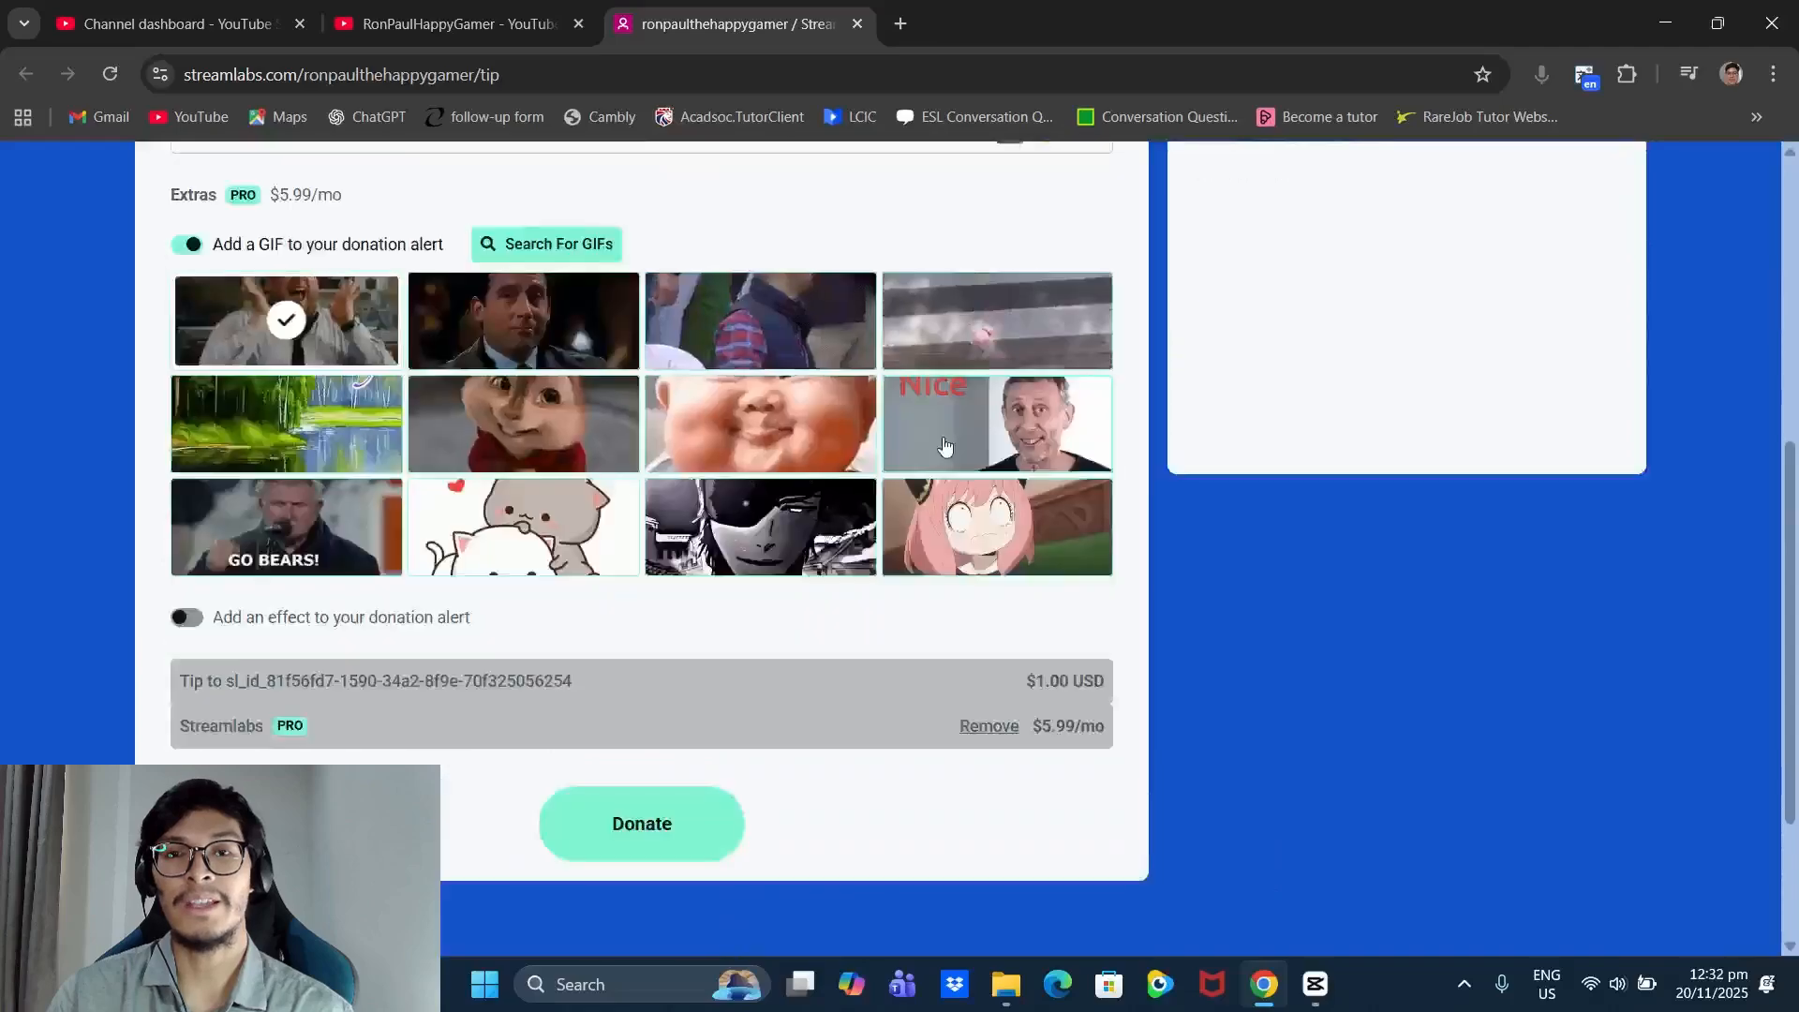
# - Search the GIF library for "spongebob" and choose the SpongeBob GIF with the rainbow lettering for the donation alert
pyautogui.click(529, 243)
pyautogui.scroll(-10, 750, 441)
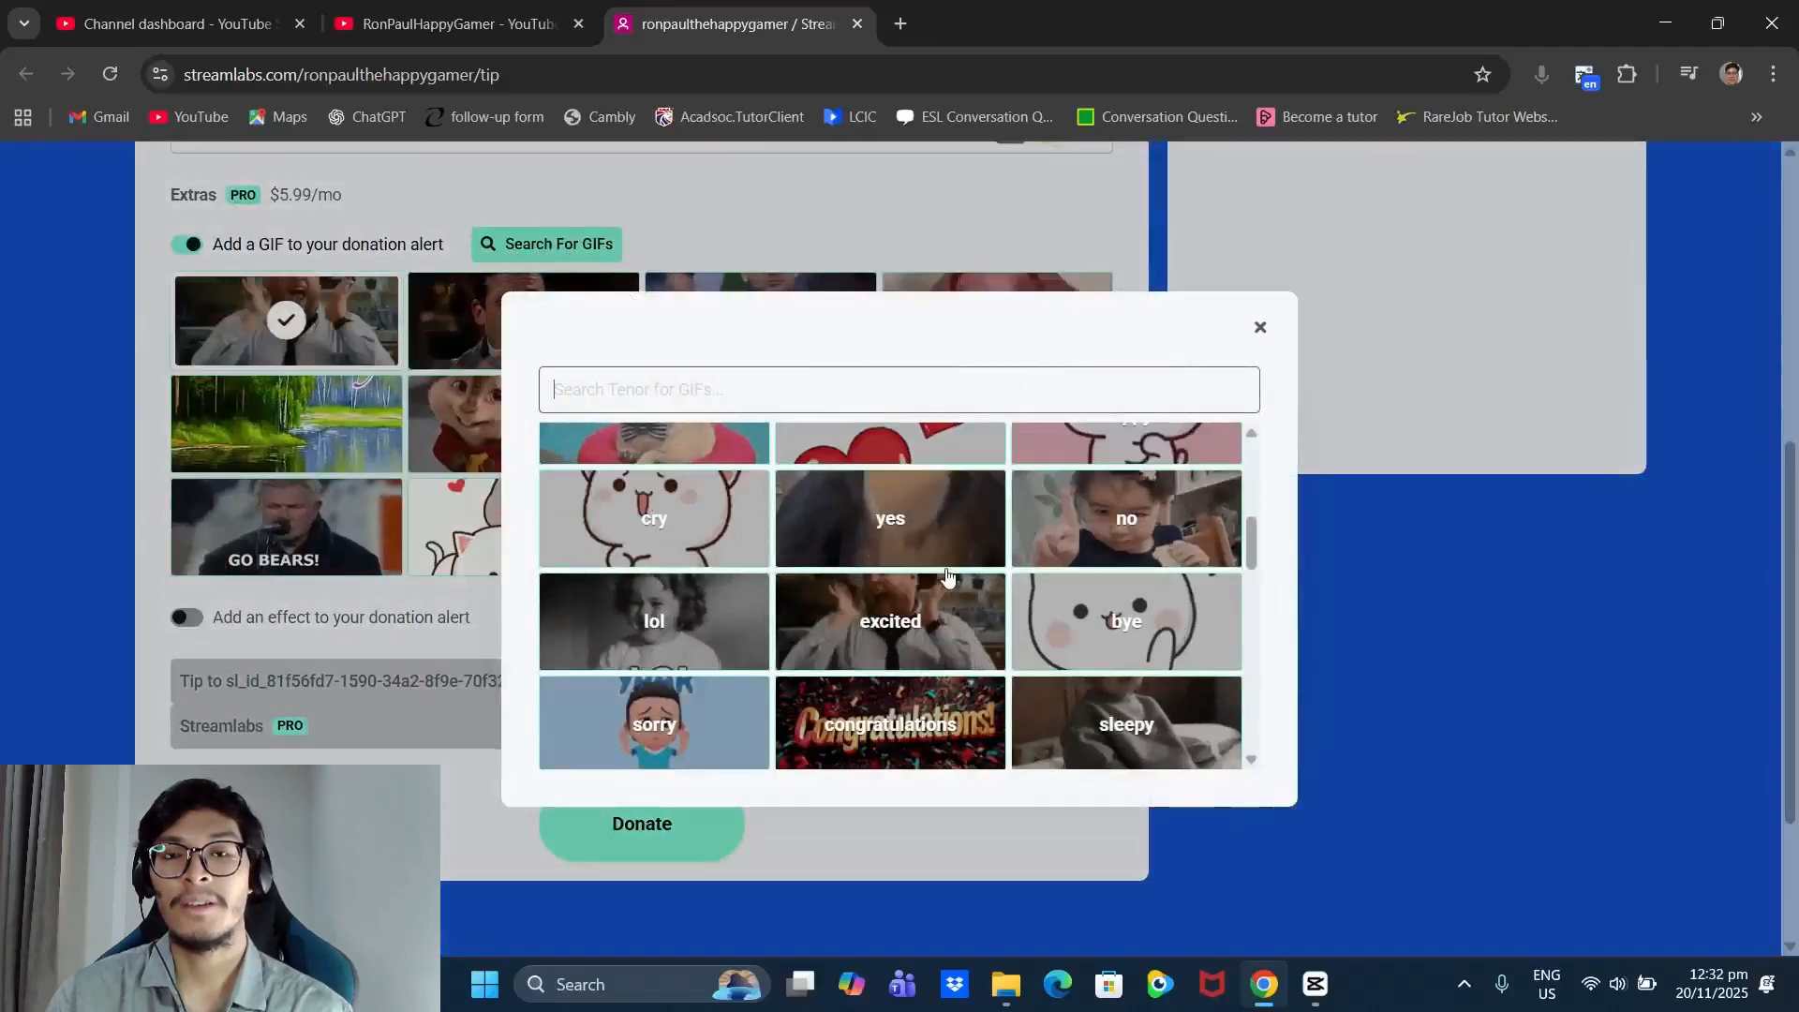
pyautogui.write('sp')
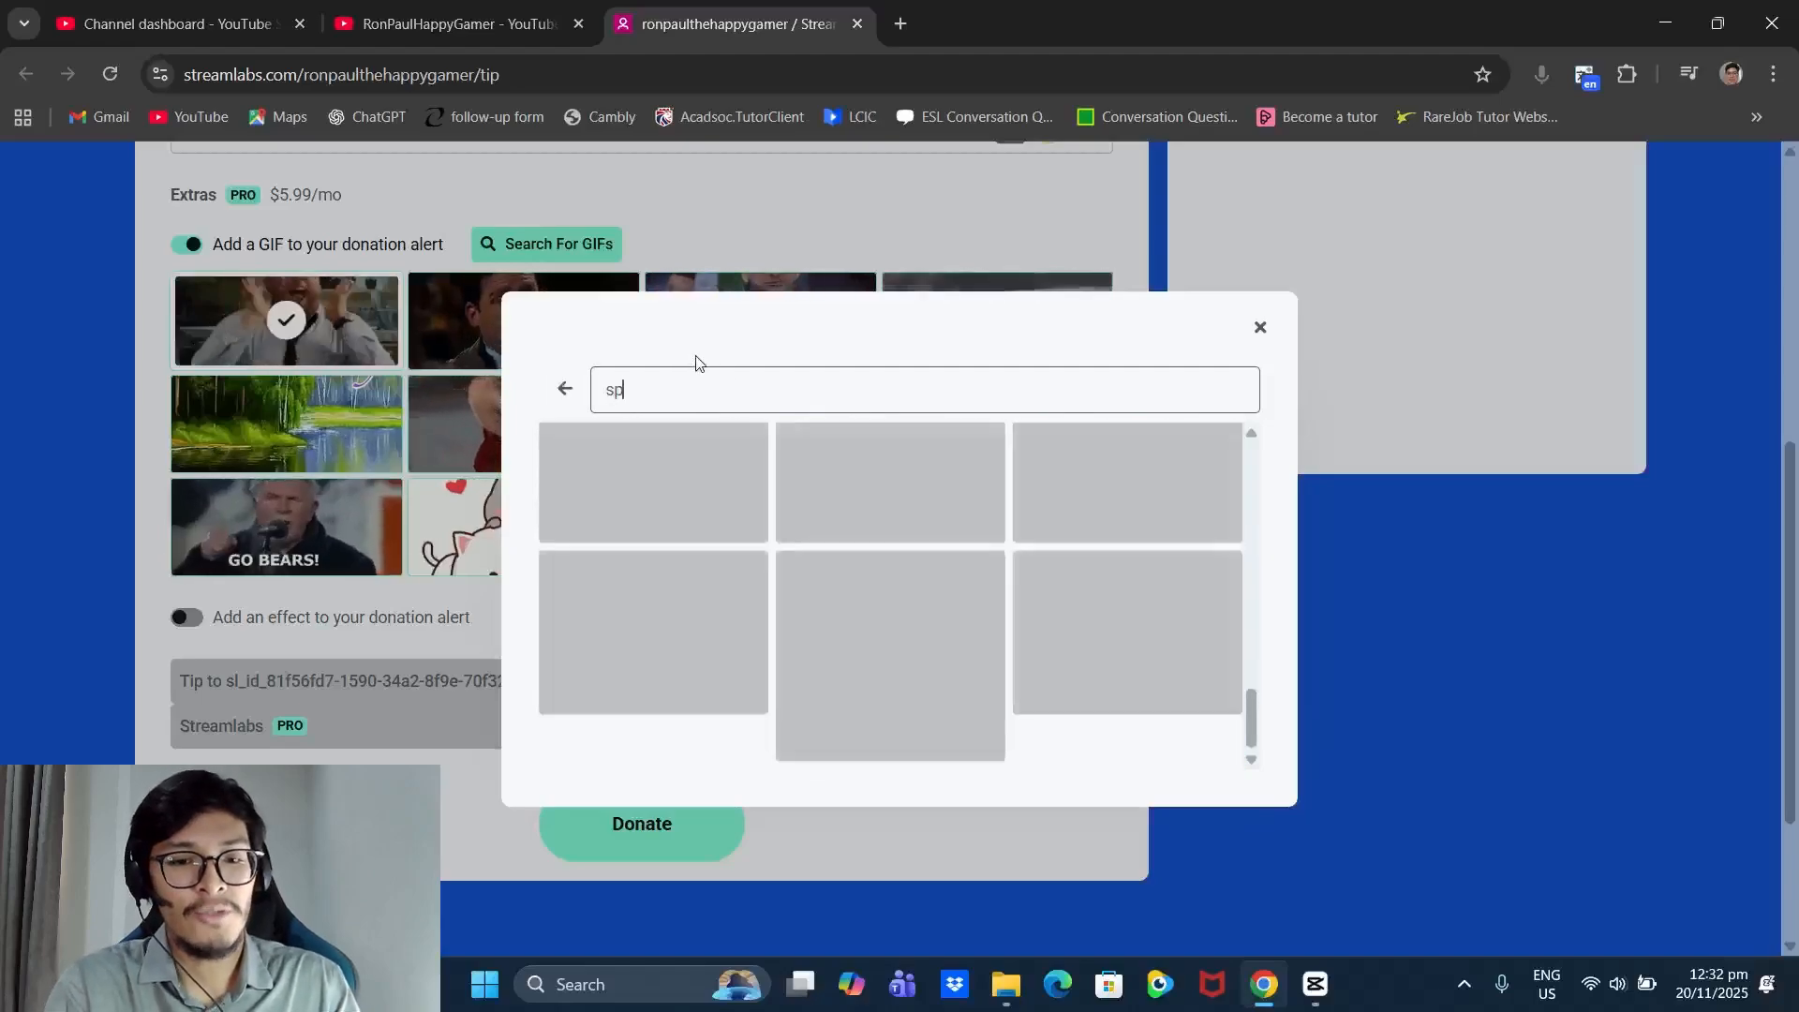
pyautogui.write('ongebob')
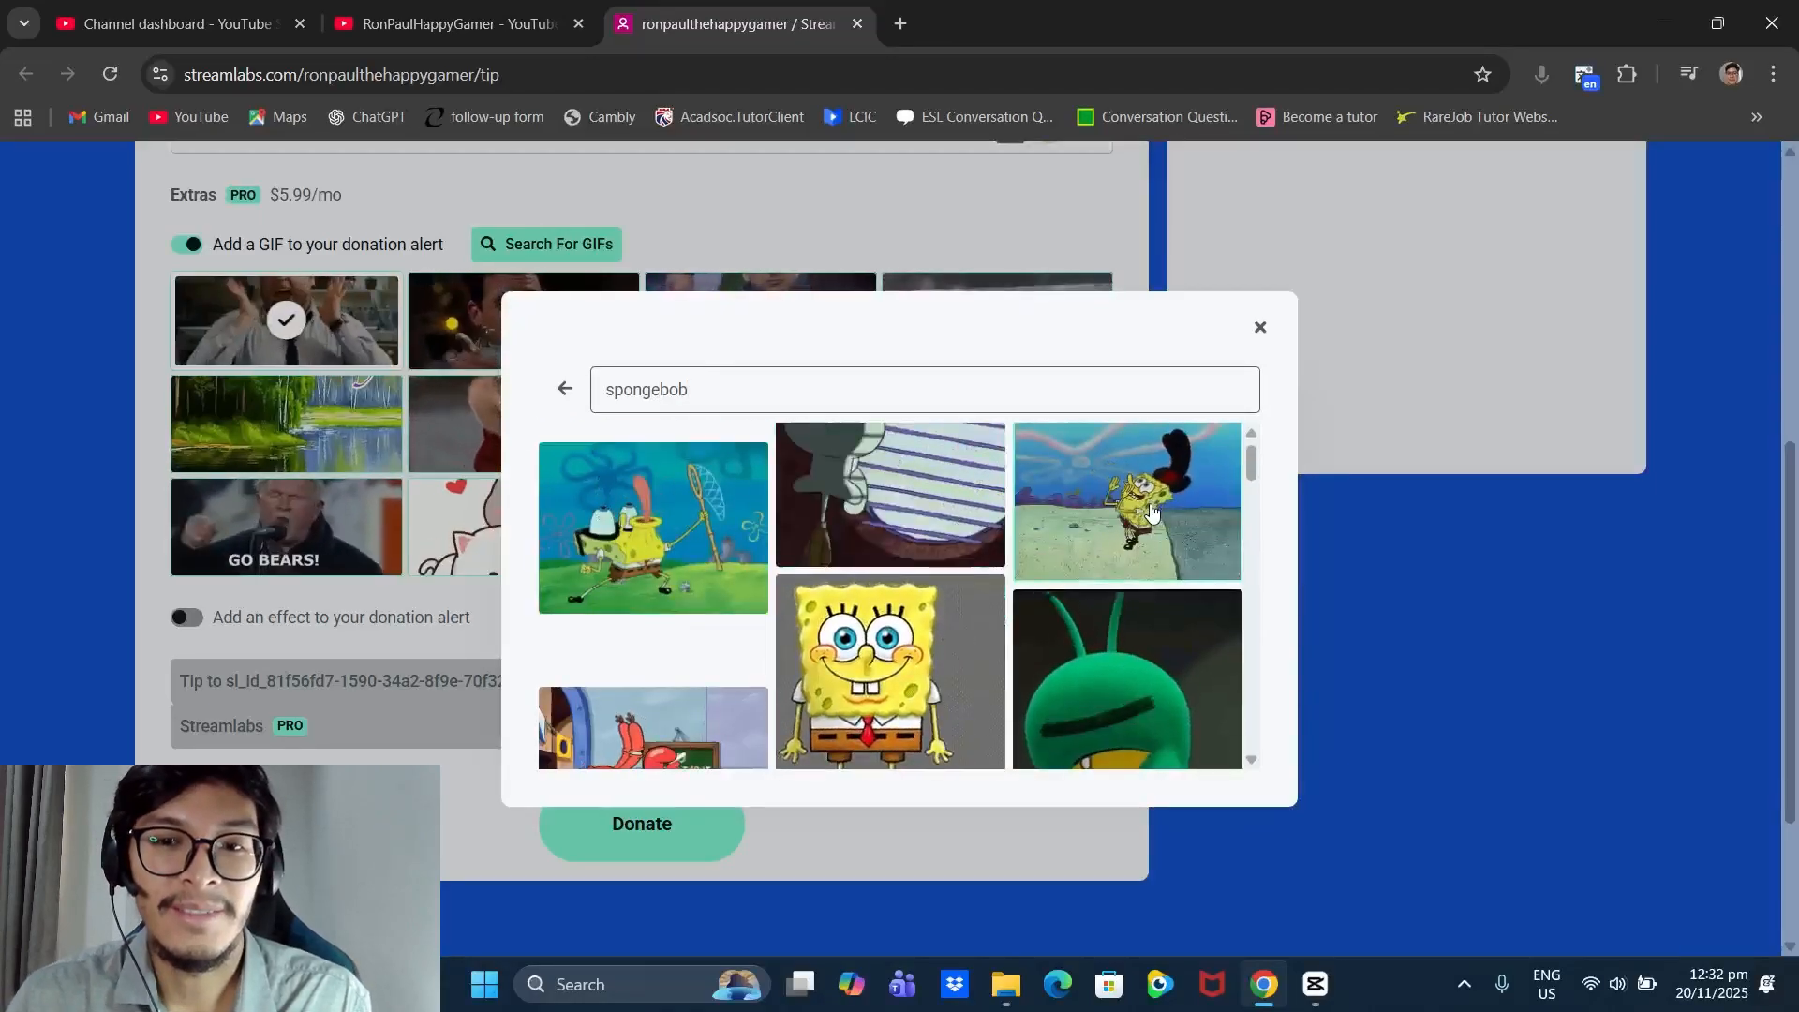
pyautogui.scroll(-5, 885, 569)
pyautogui.scroll(-3, 886, 569)
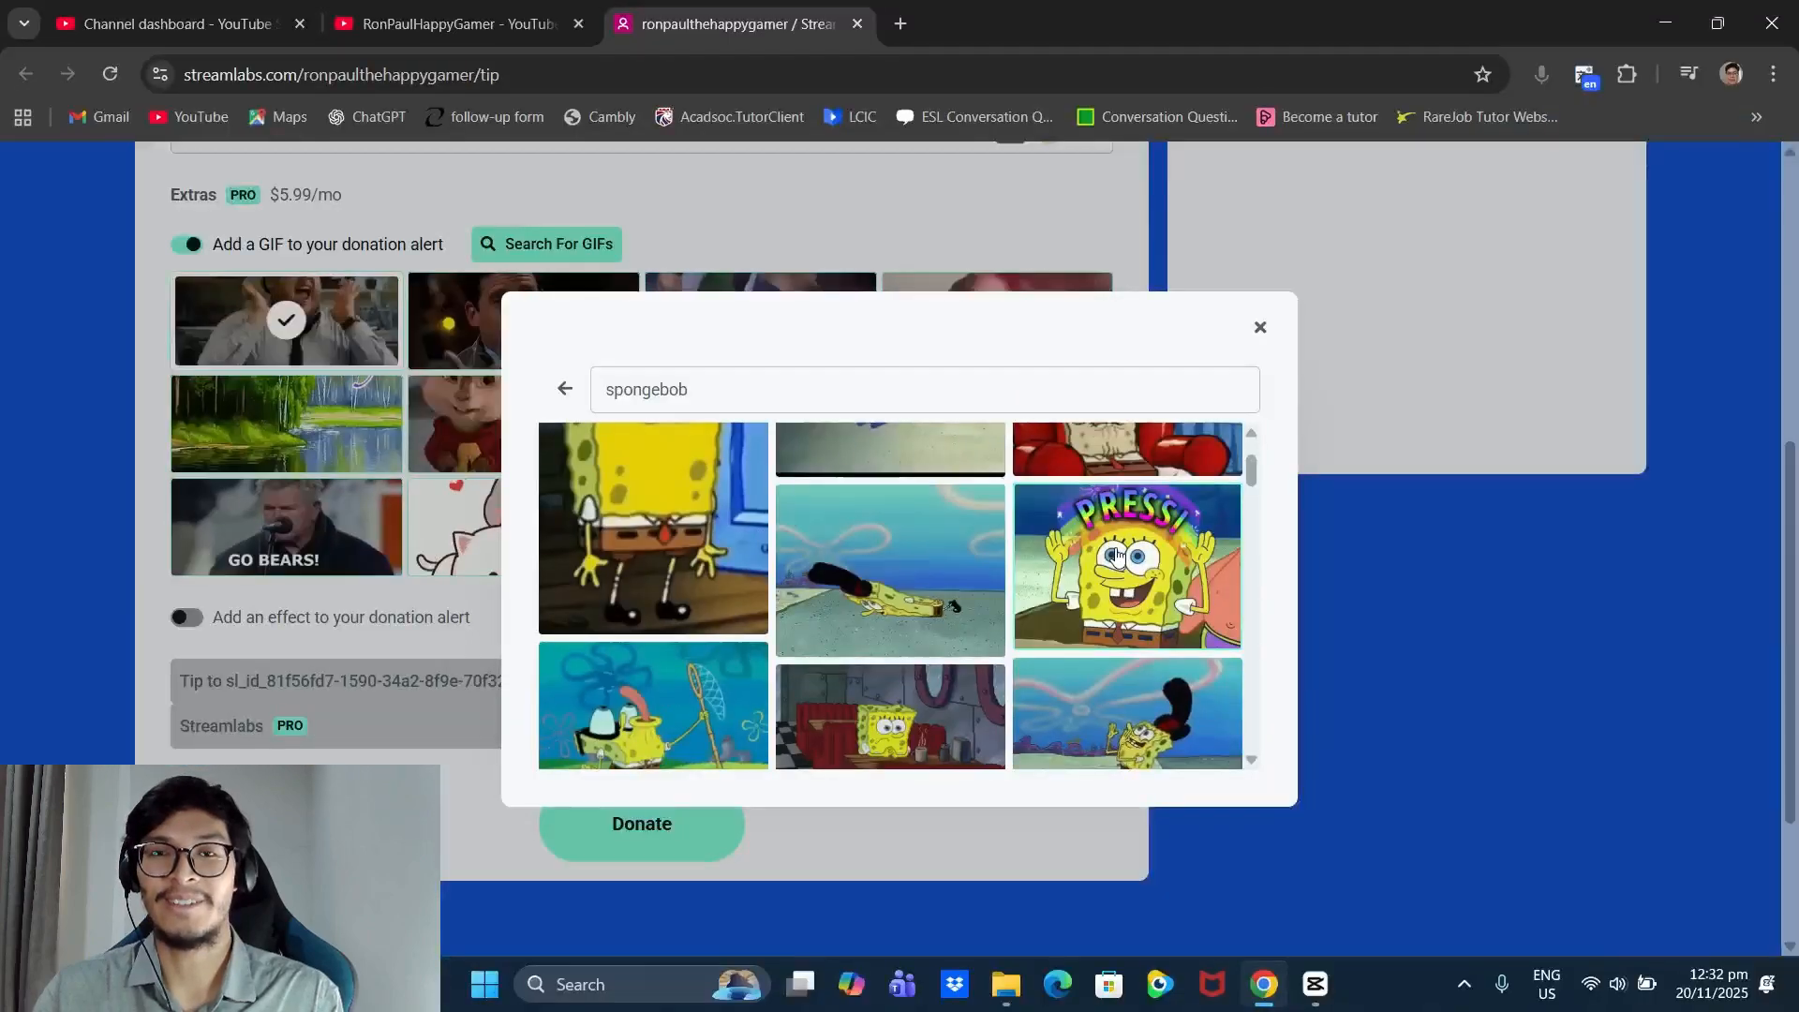
pyautogui.click(1117, 554)
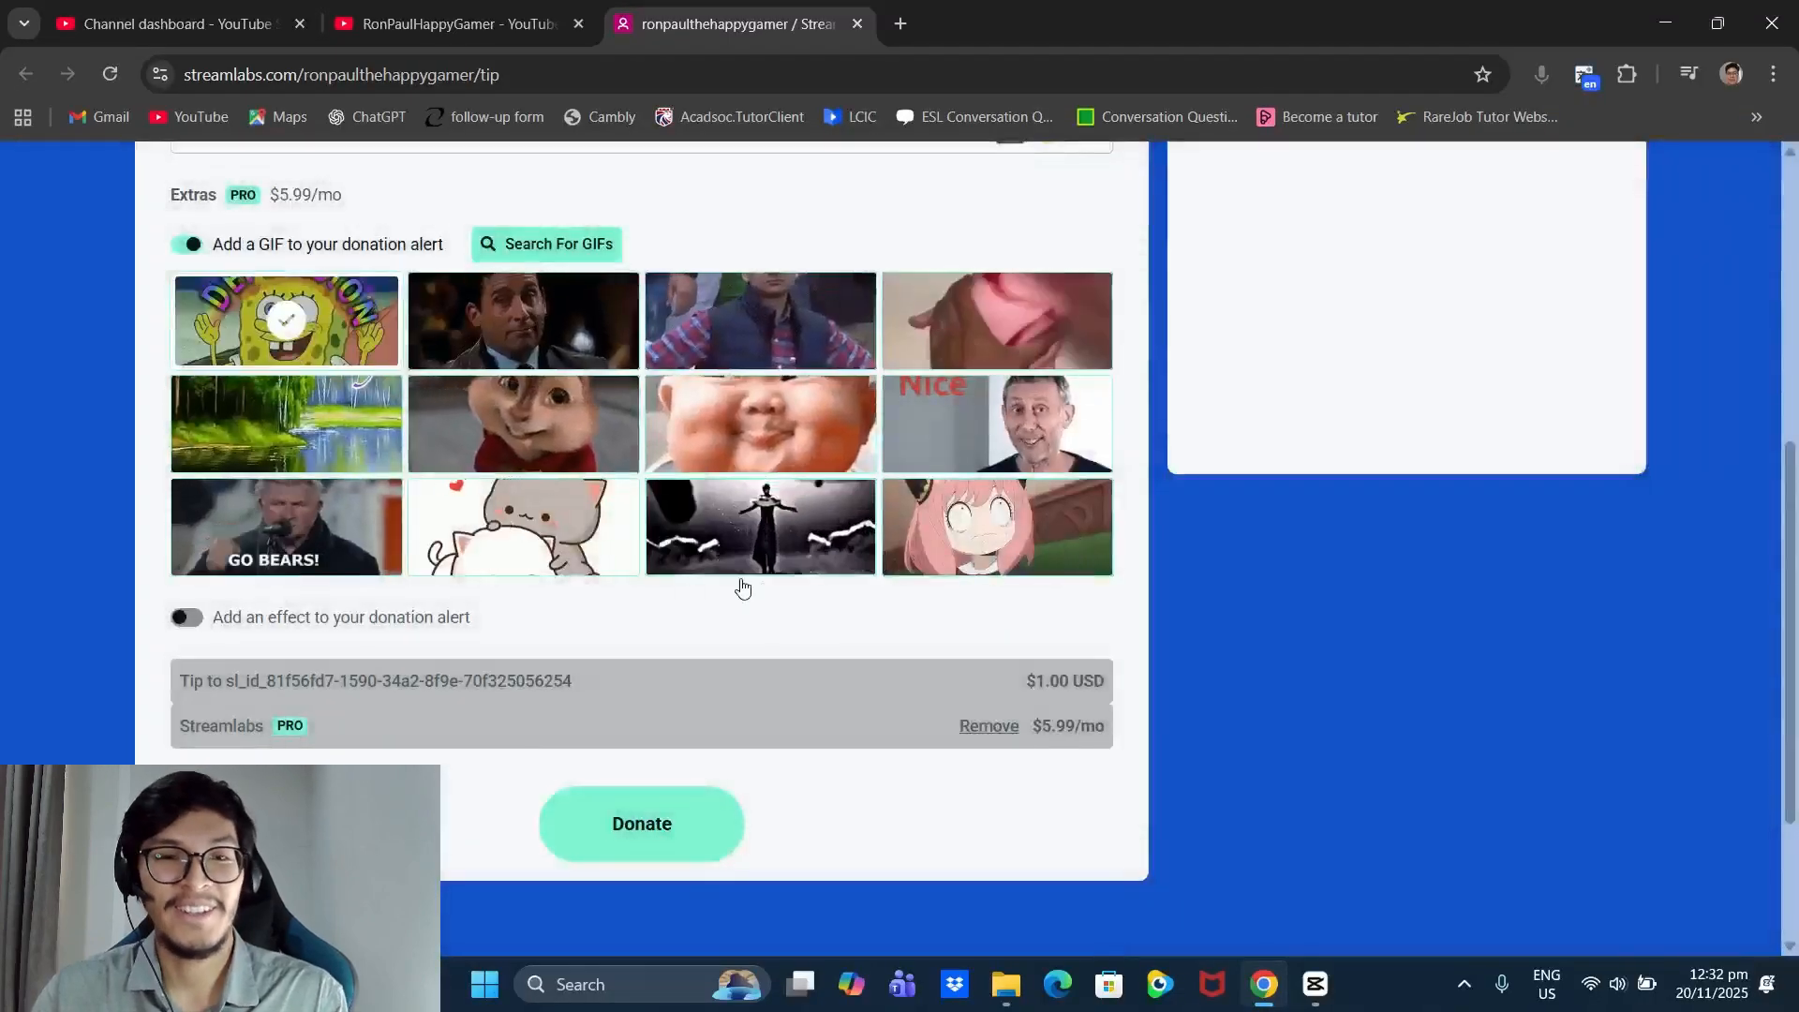
# - Turn on the donation alert effect, choose Hearts, and check the result in the alert preview
pyautogui.scroll(-1, 671, 469)
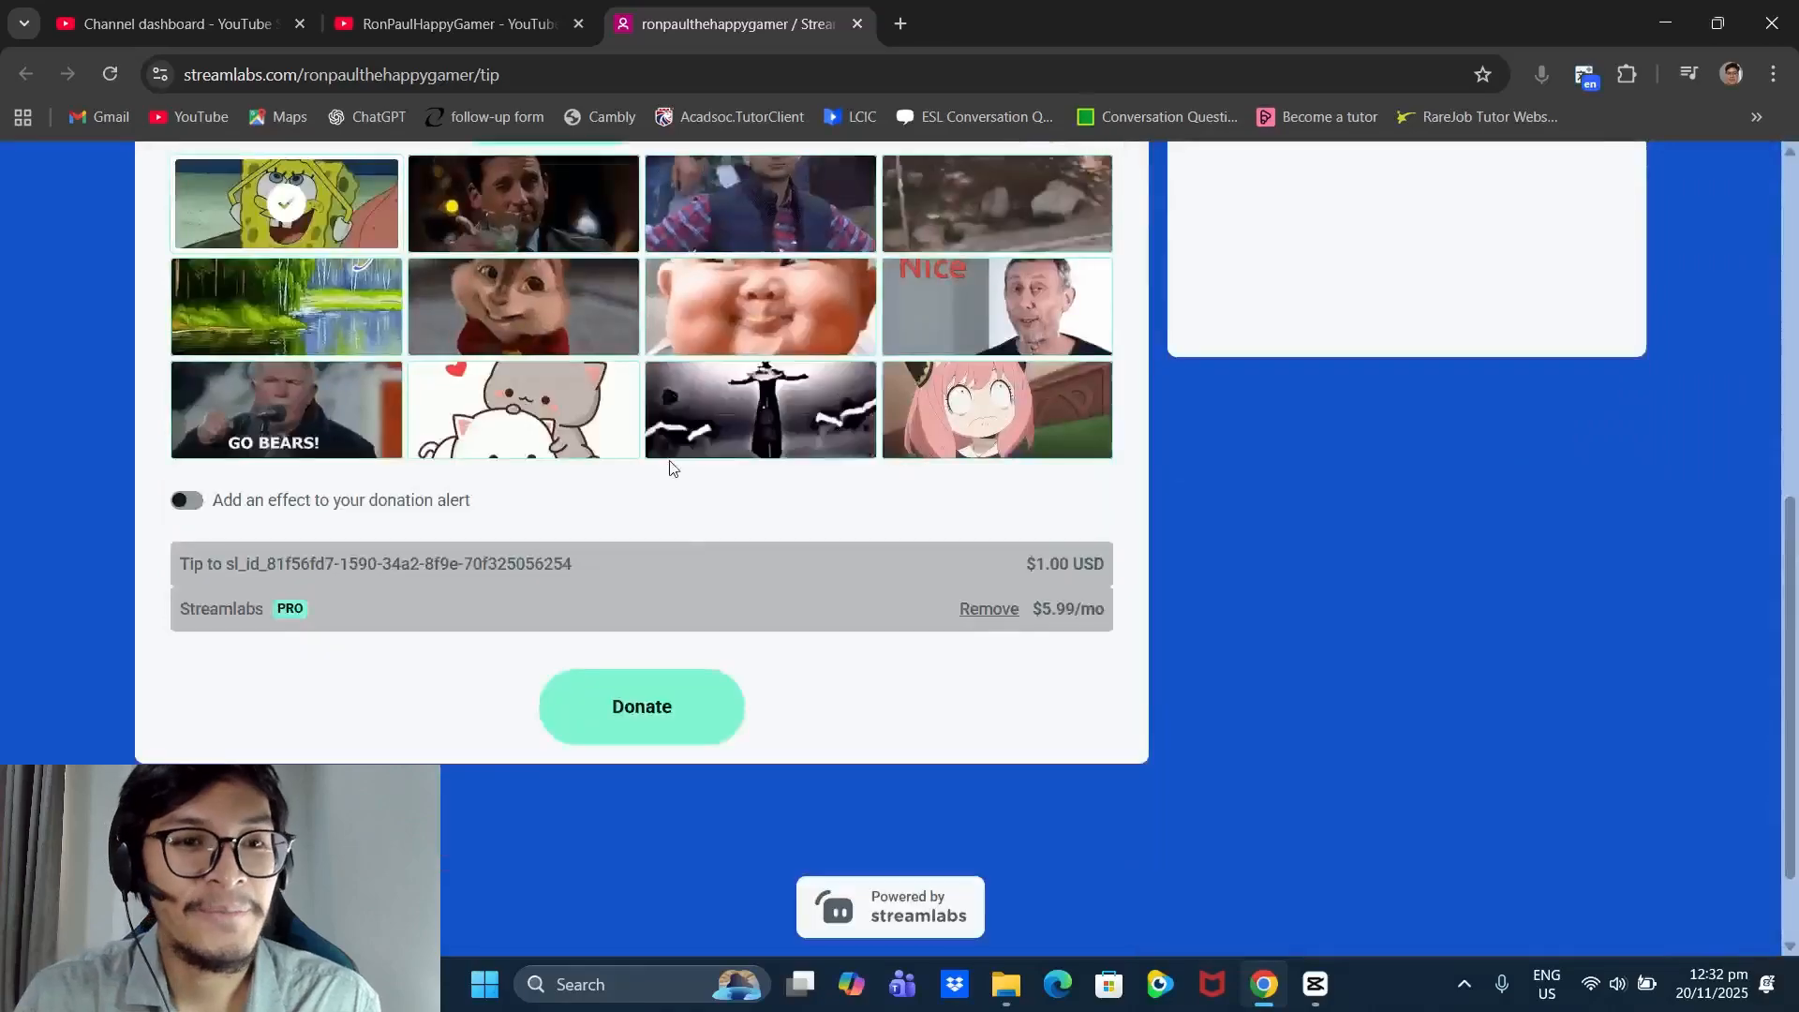
pyautogui.scroll(1, 266, 326)
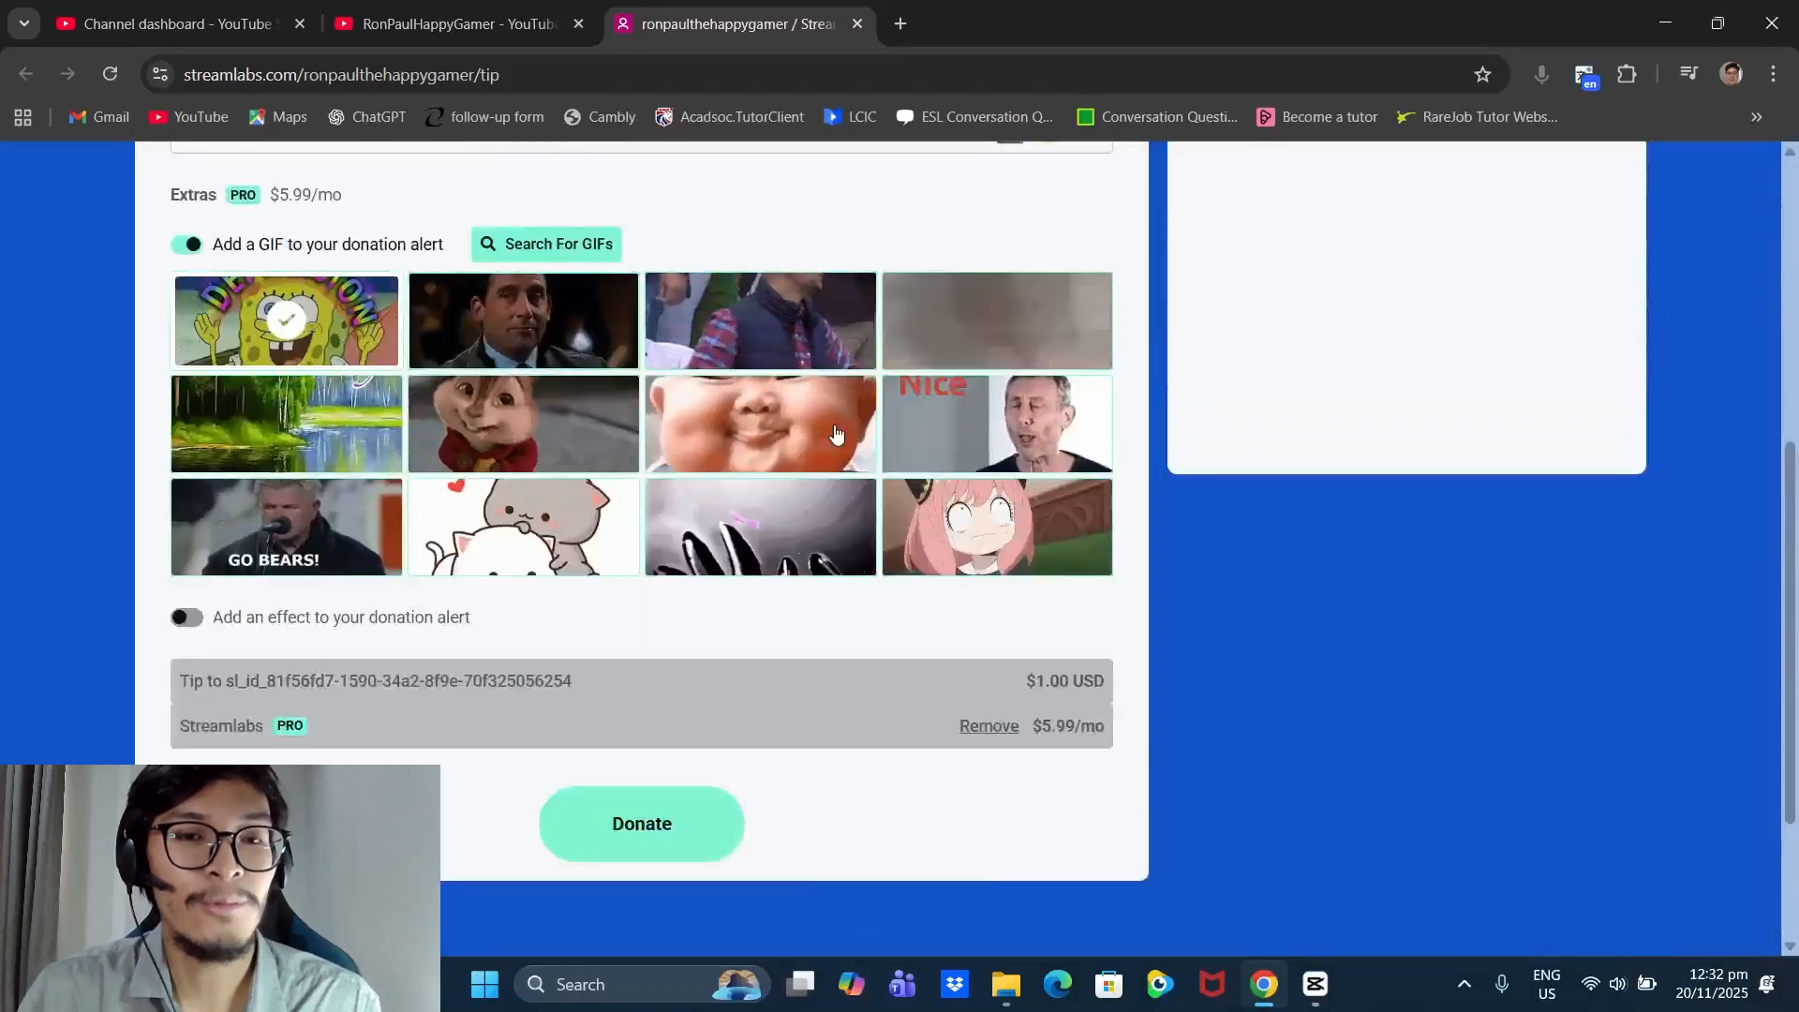
pyautogui.click(178, 616)
pyautogui.scroll(-2, 374, 622)
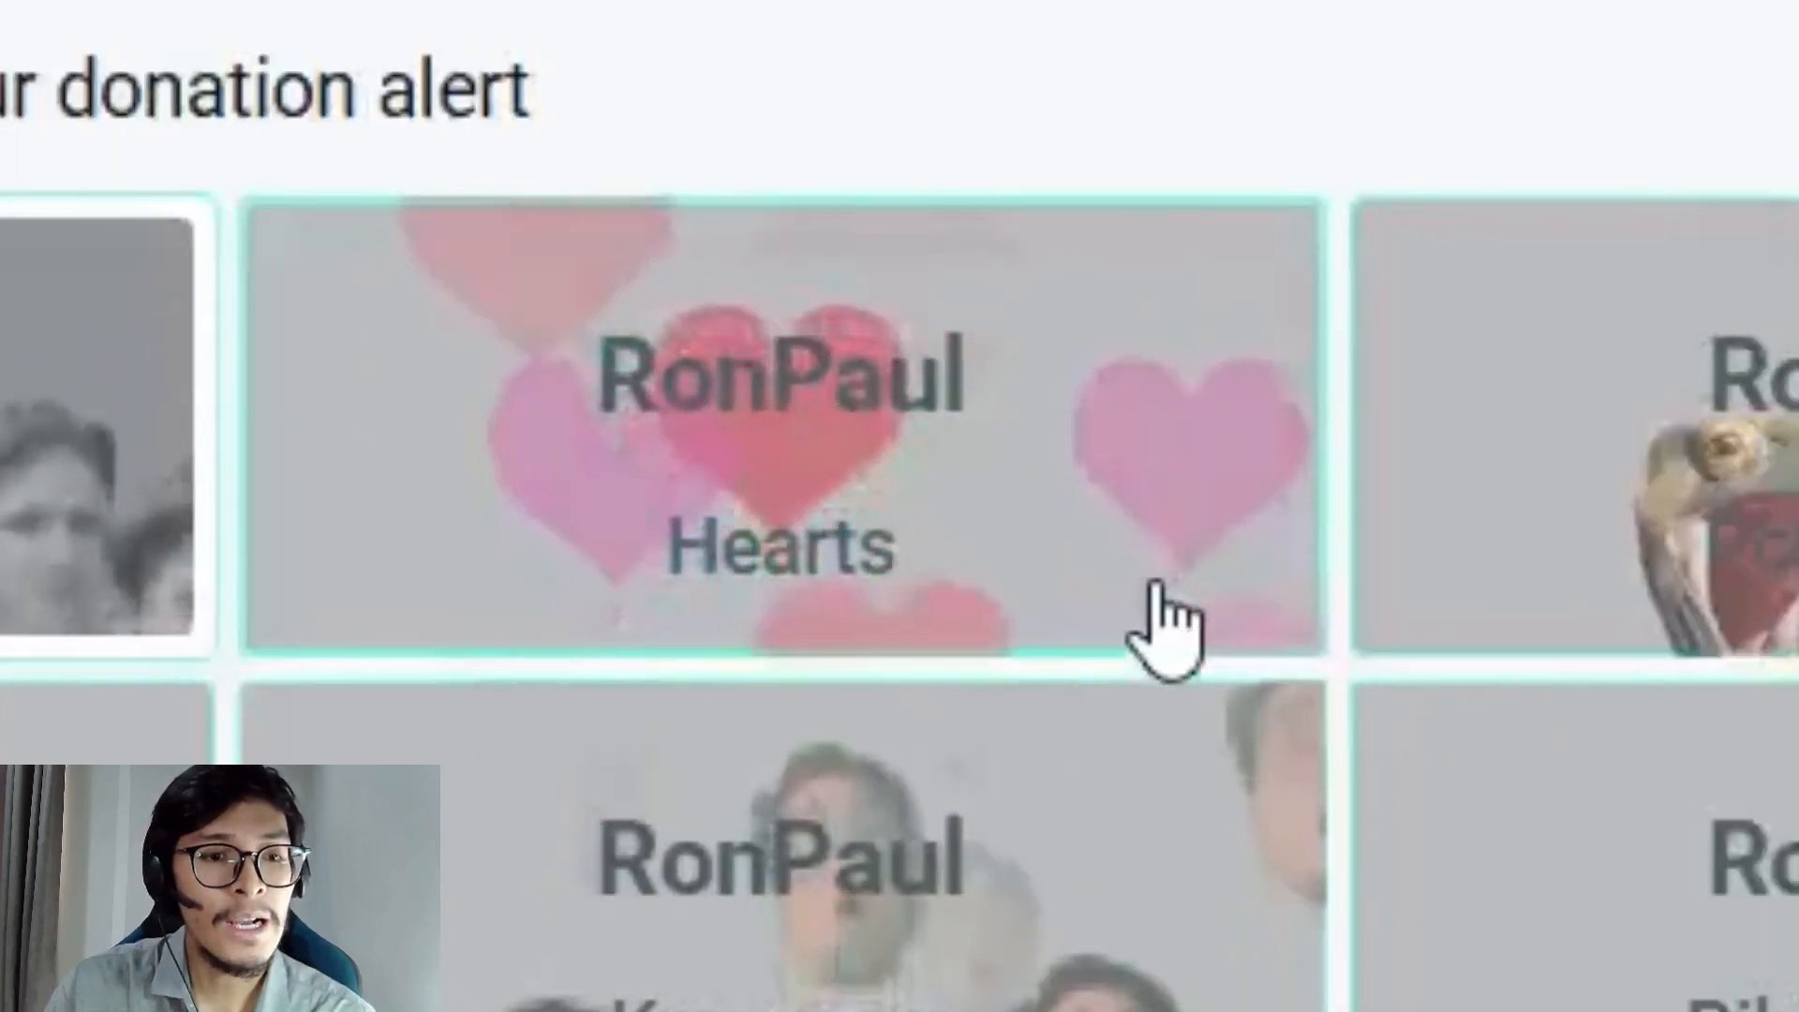
pyautogui.click(844, 559)
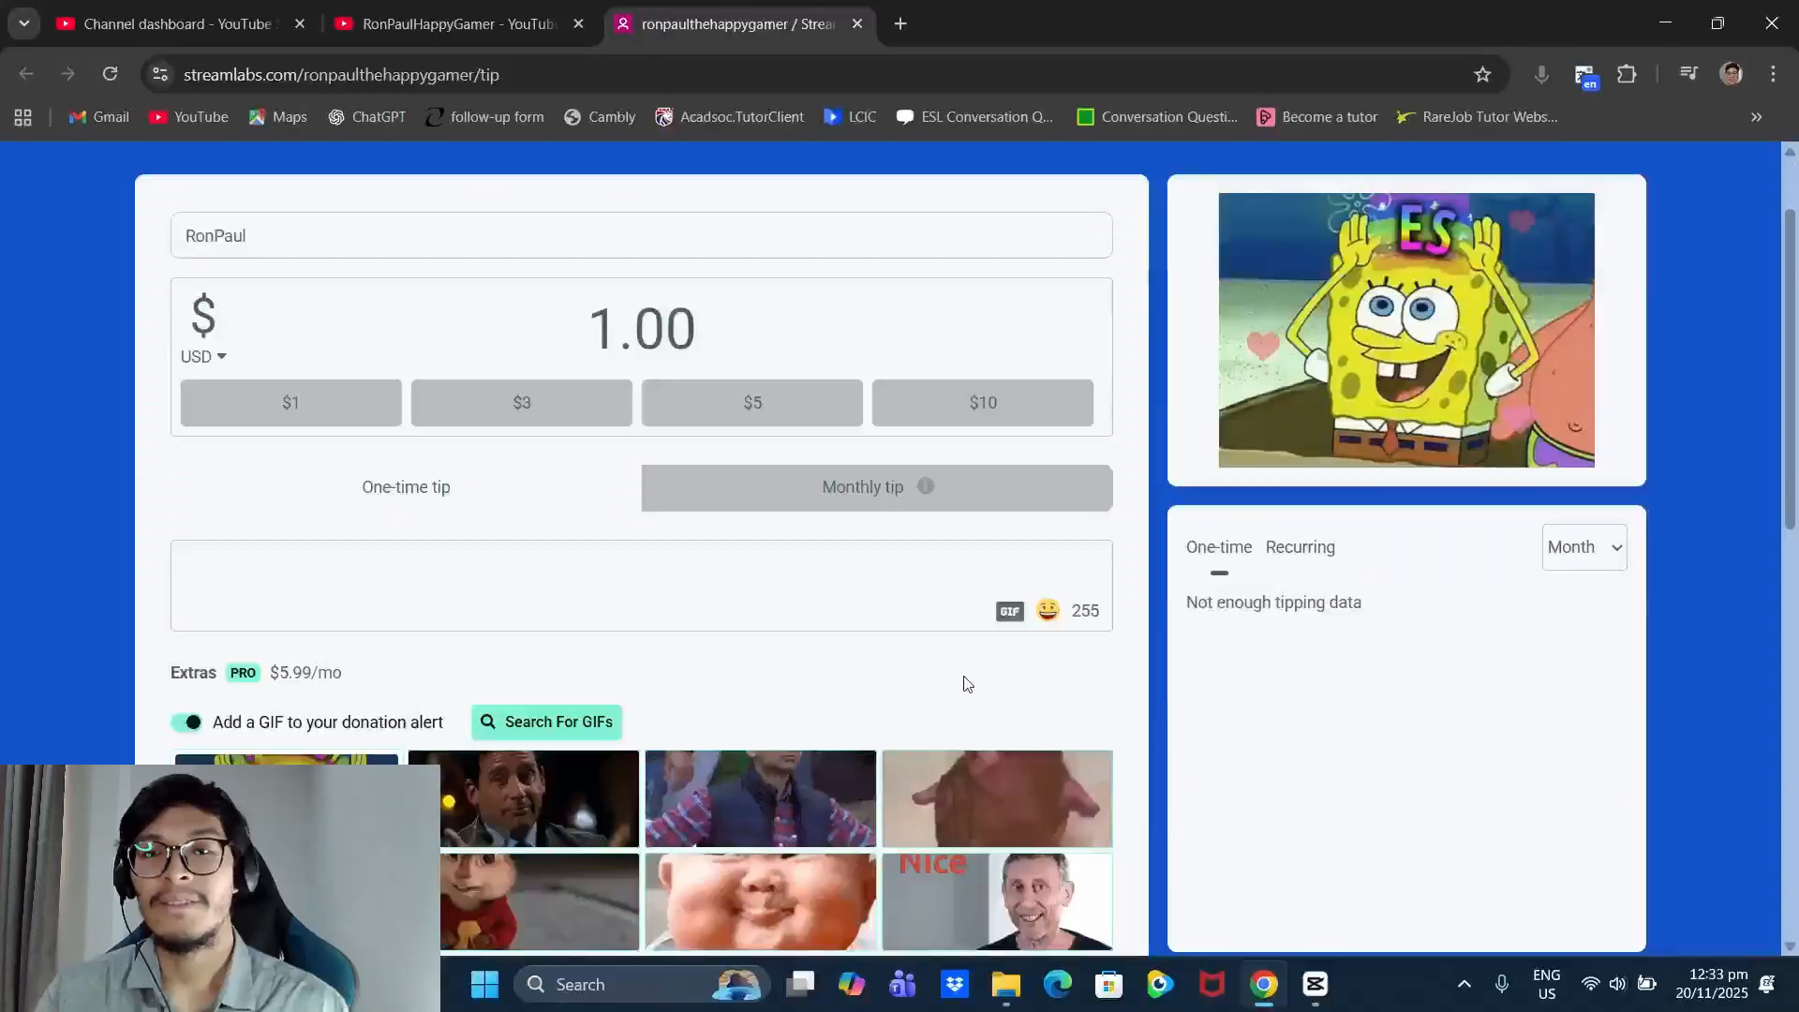
pyautogui.scroll(1, 967, 683)
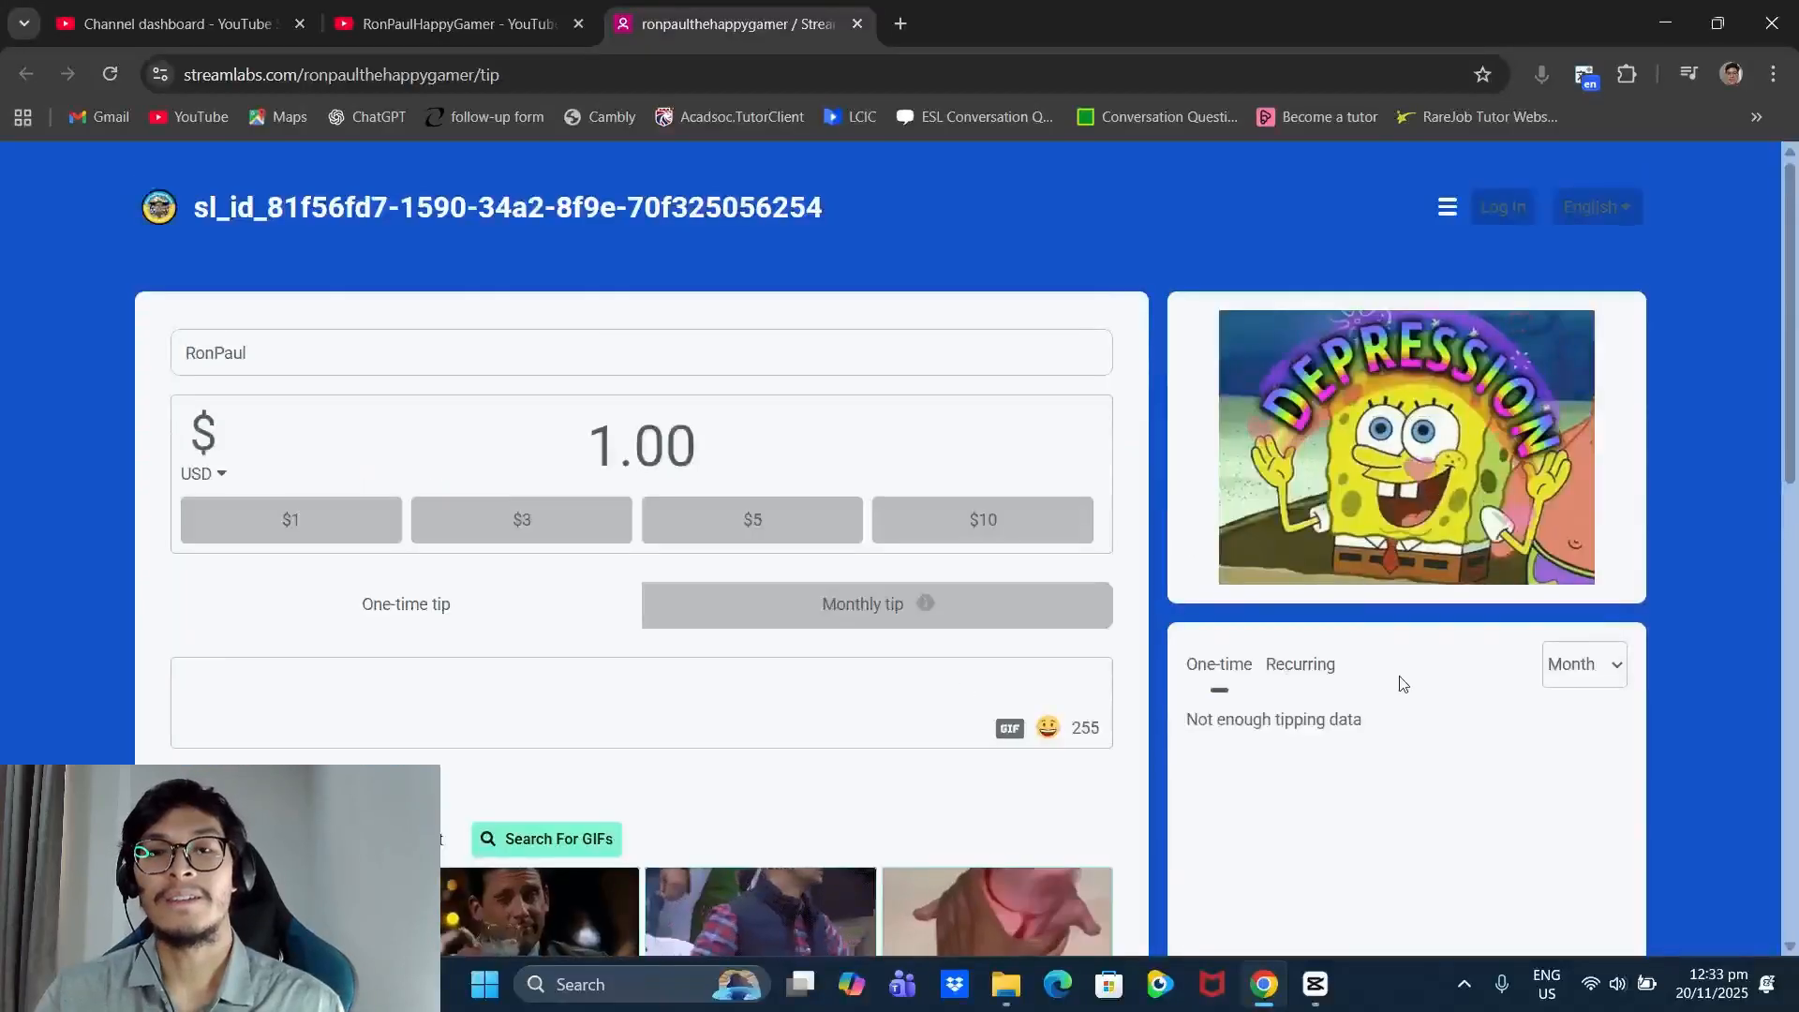
pyautogui.click(1597, 674)
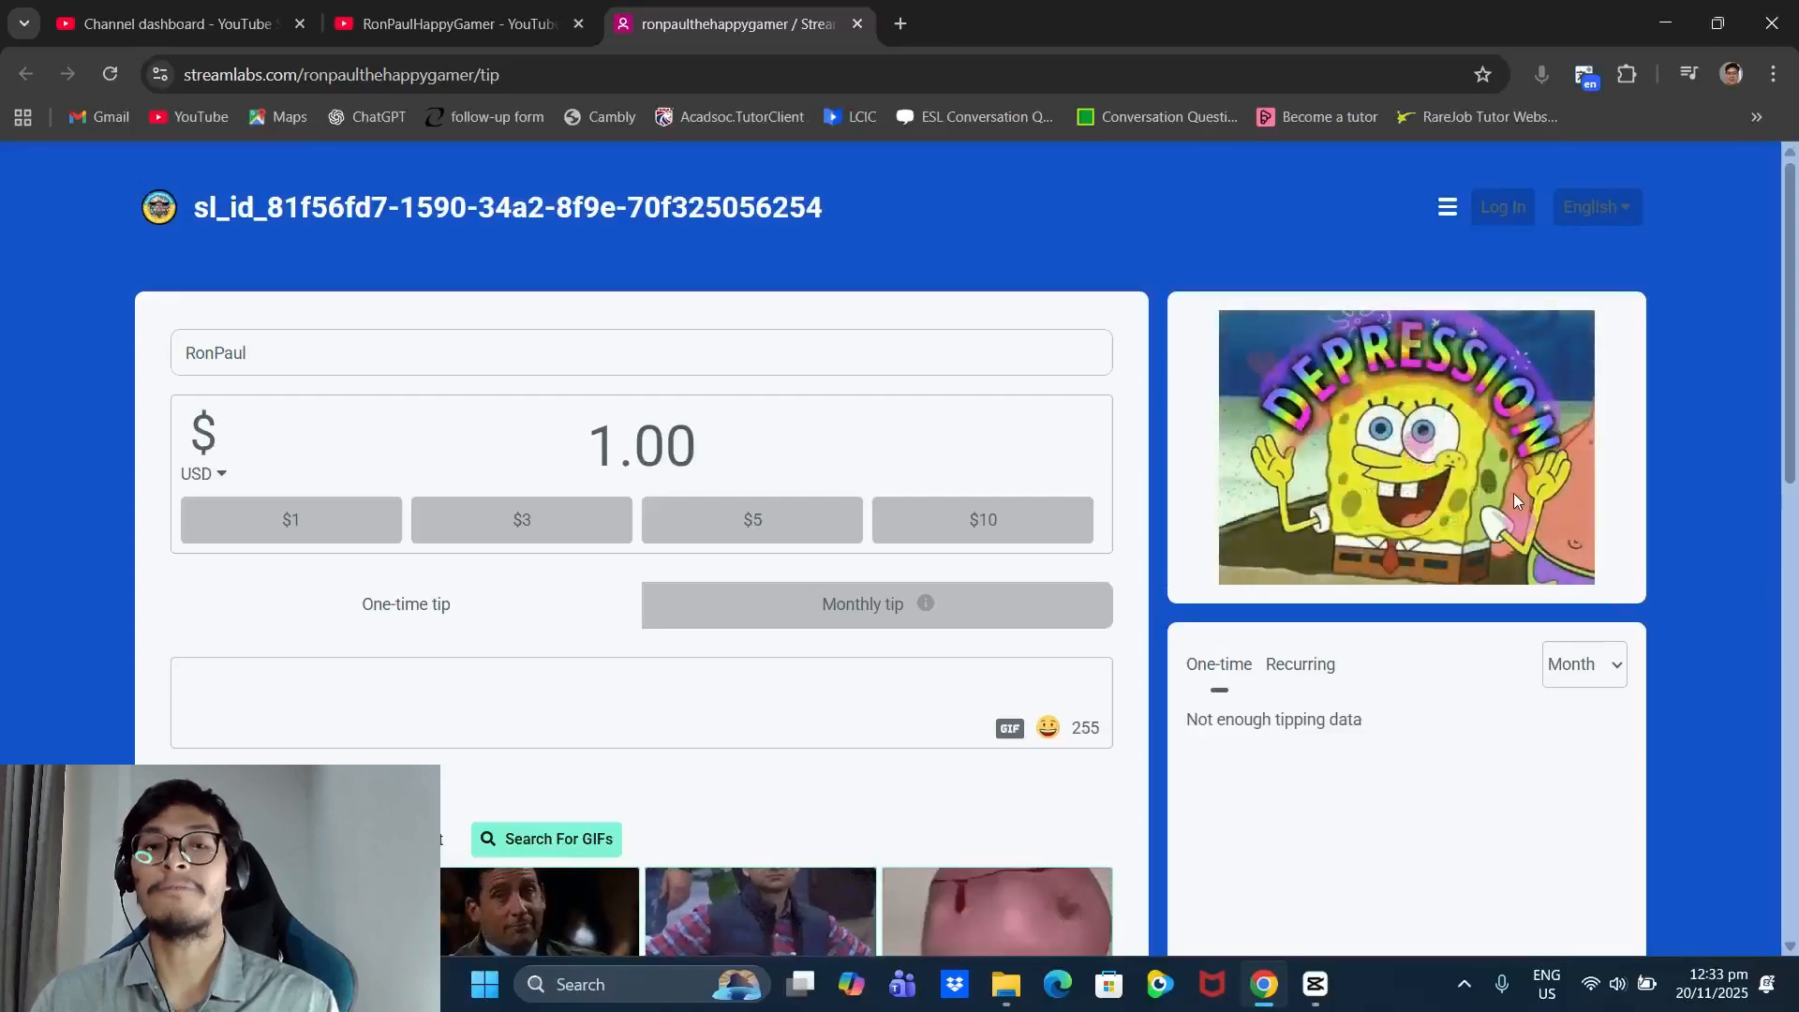
pyautogui.scroll(-10, 1403, 530)
pyautogui.scroll(10, 1403, 530)
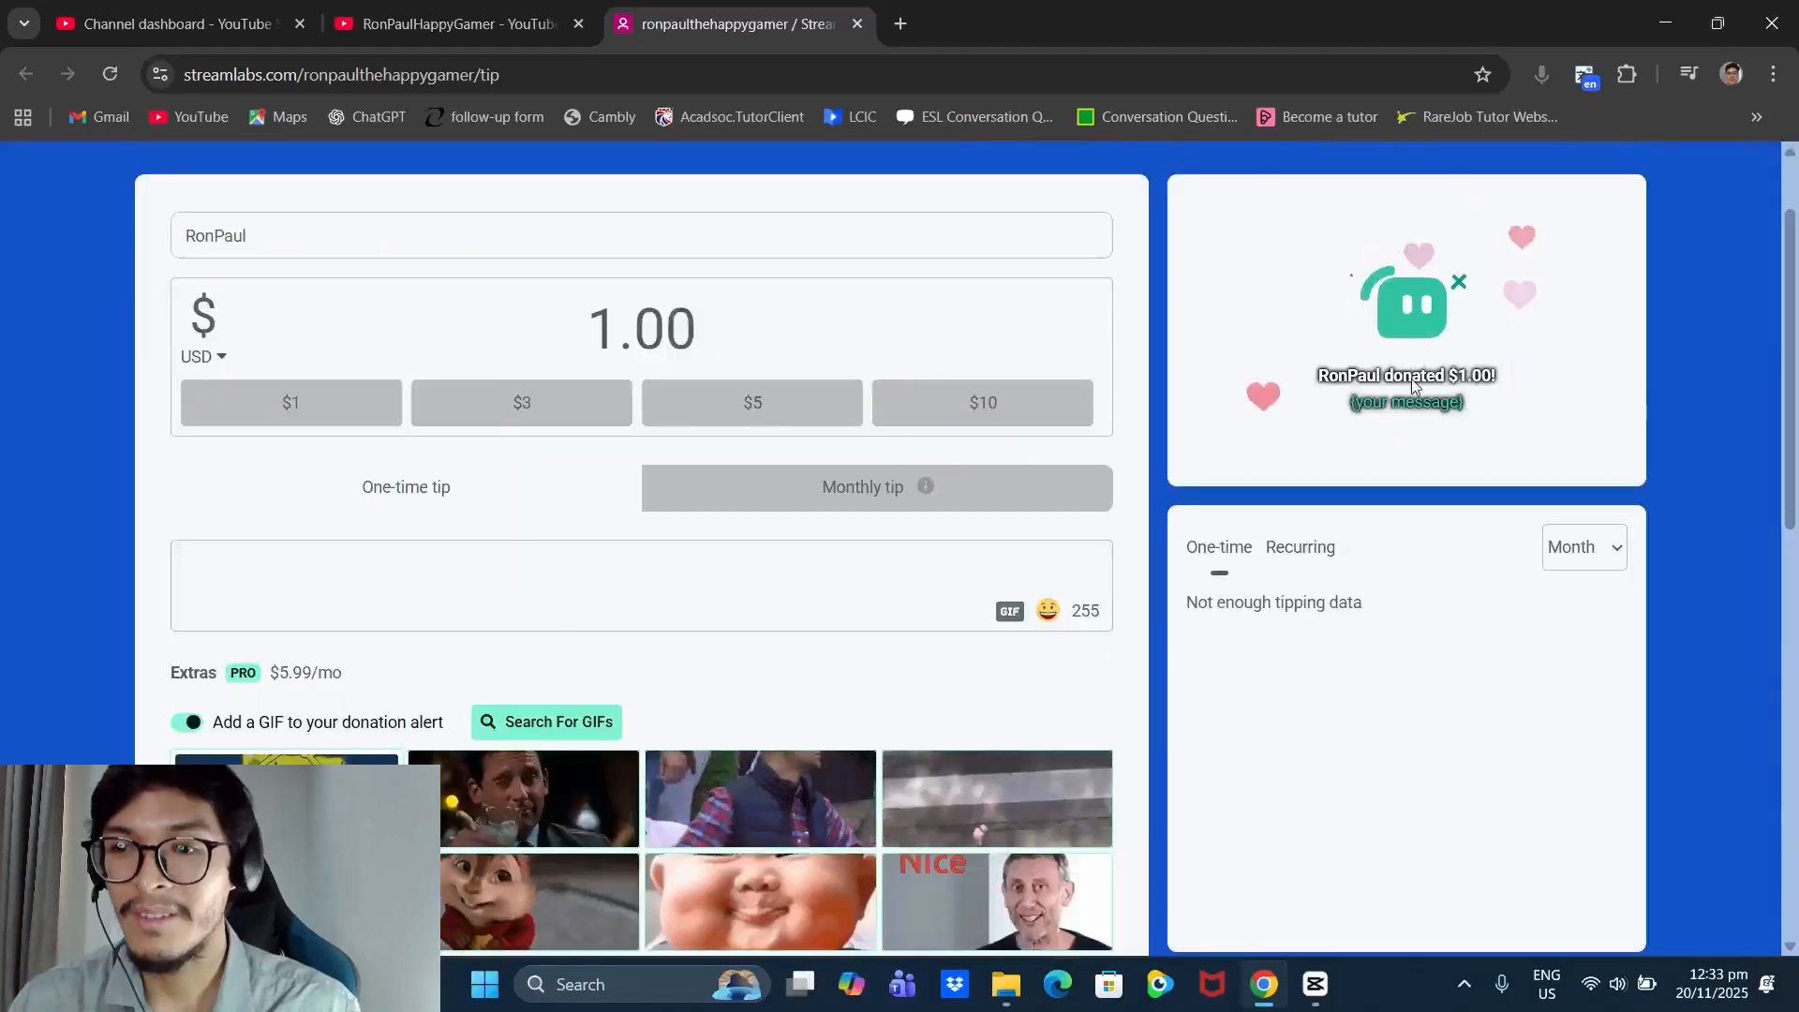
# - Enter the tip message "Thank you so much for making my life better because of your funny and hilarious videos. Here's a dollar for you."
pyautogui.scroll(-4, 1050, 648)
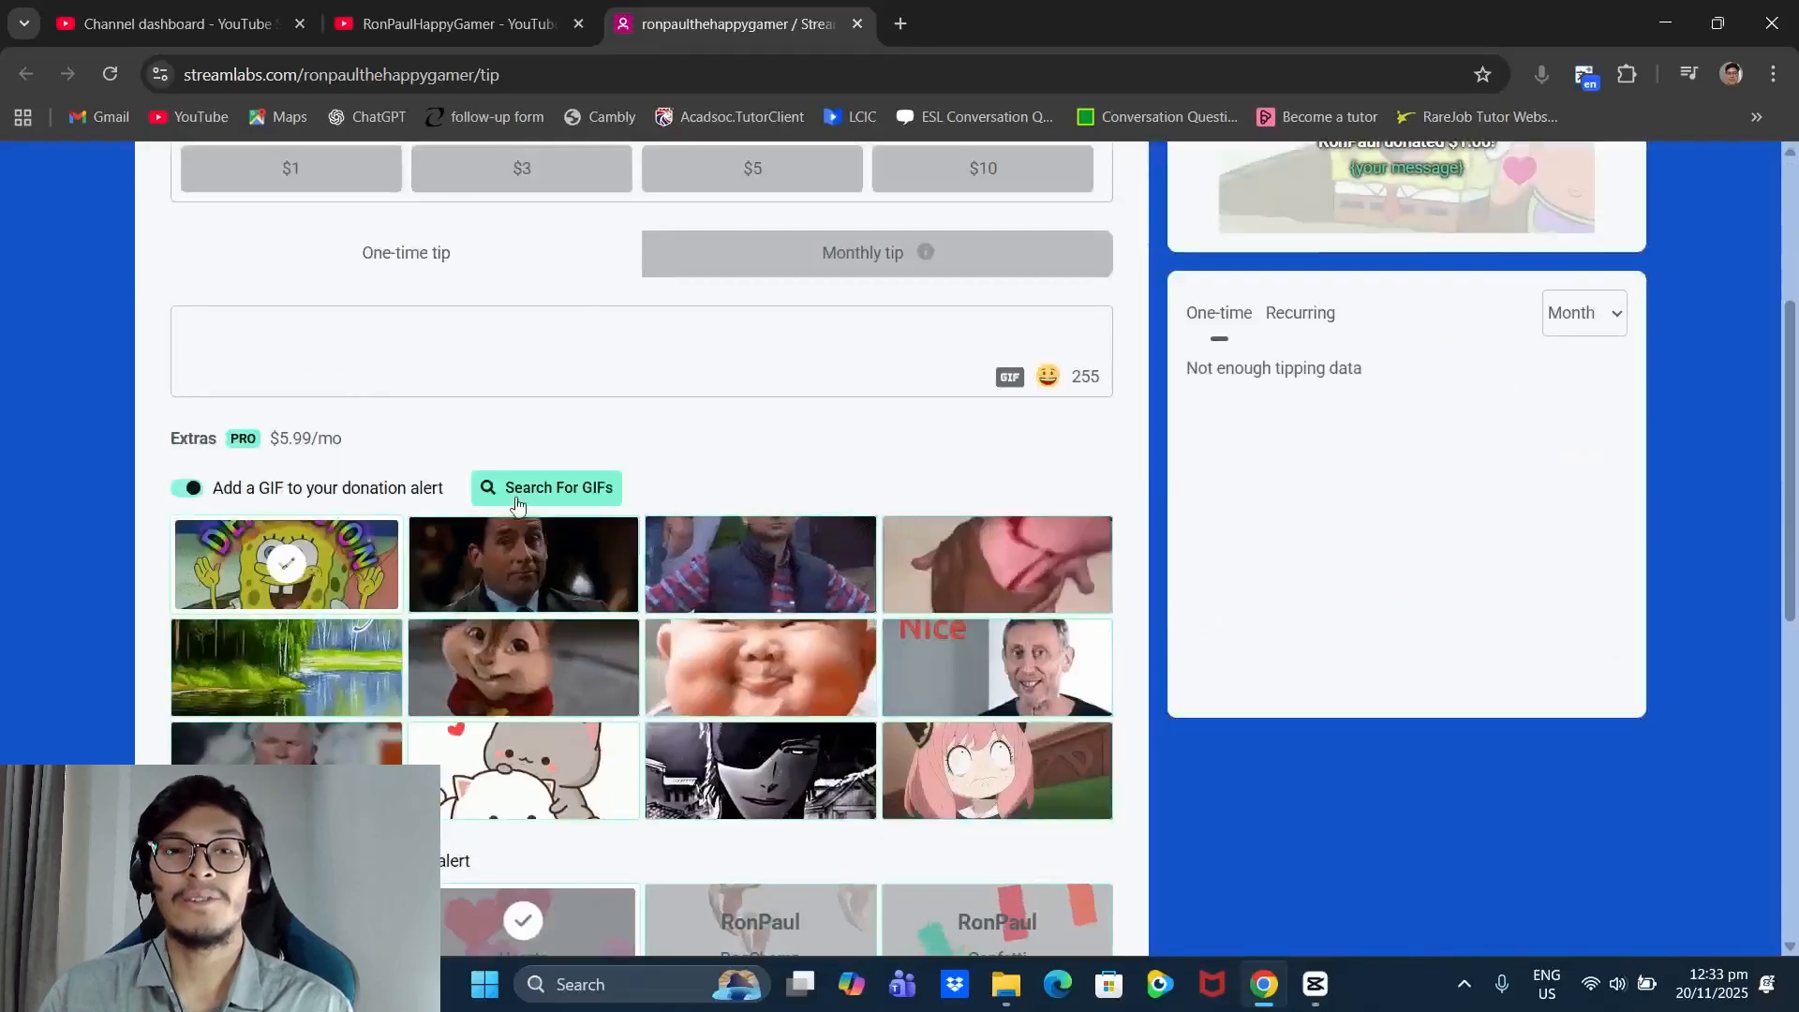
pyautogui.scroll(3, 465, 486)
pyautogui.click(393, 578)
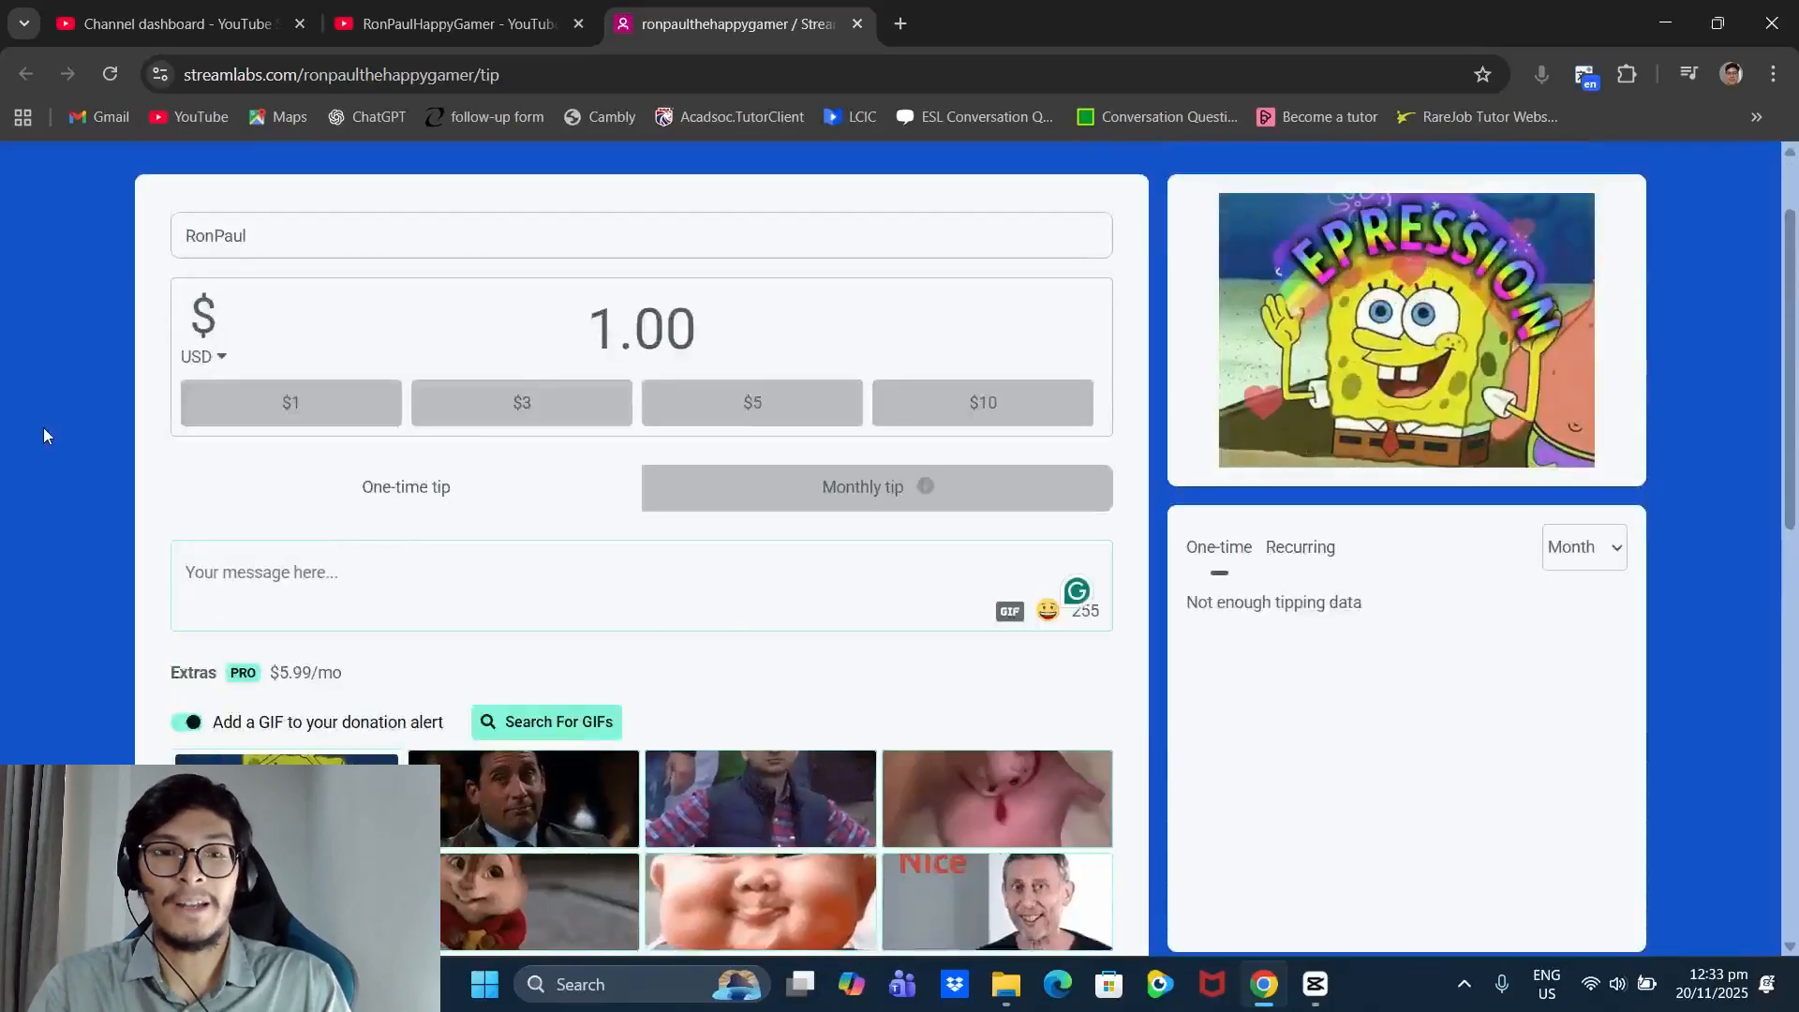
pyautogui.write('Tha')
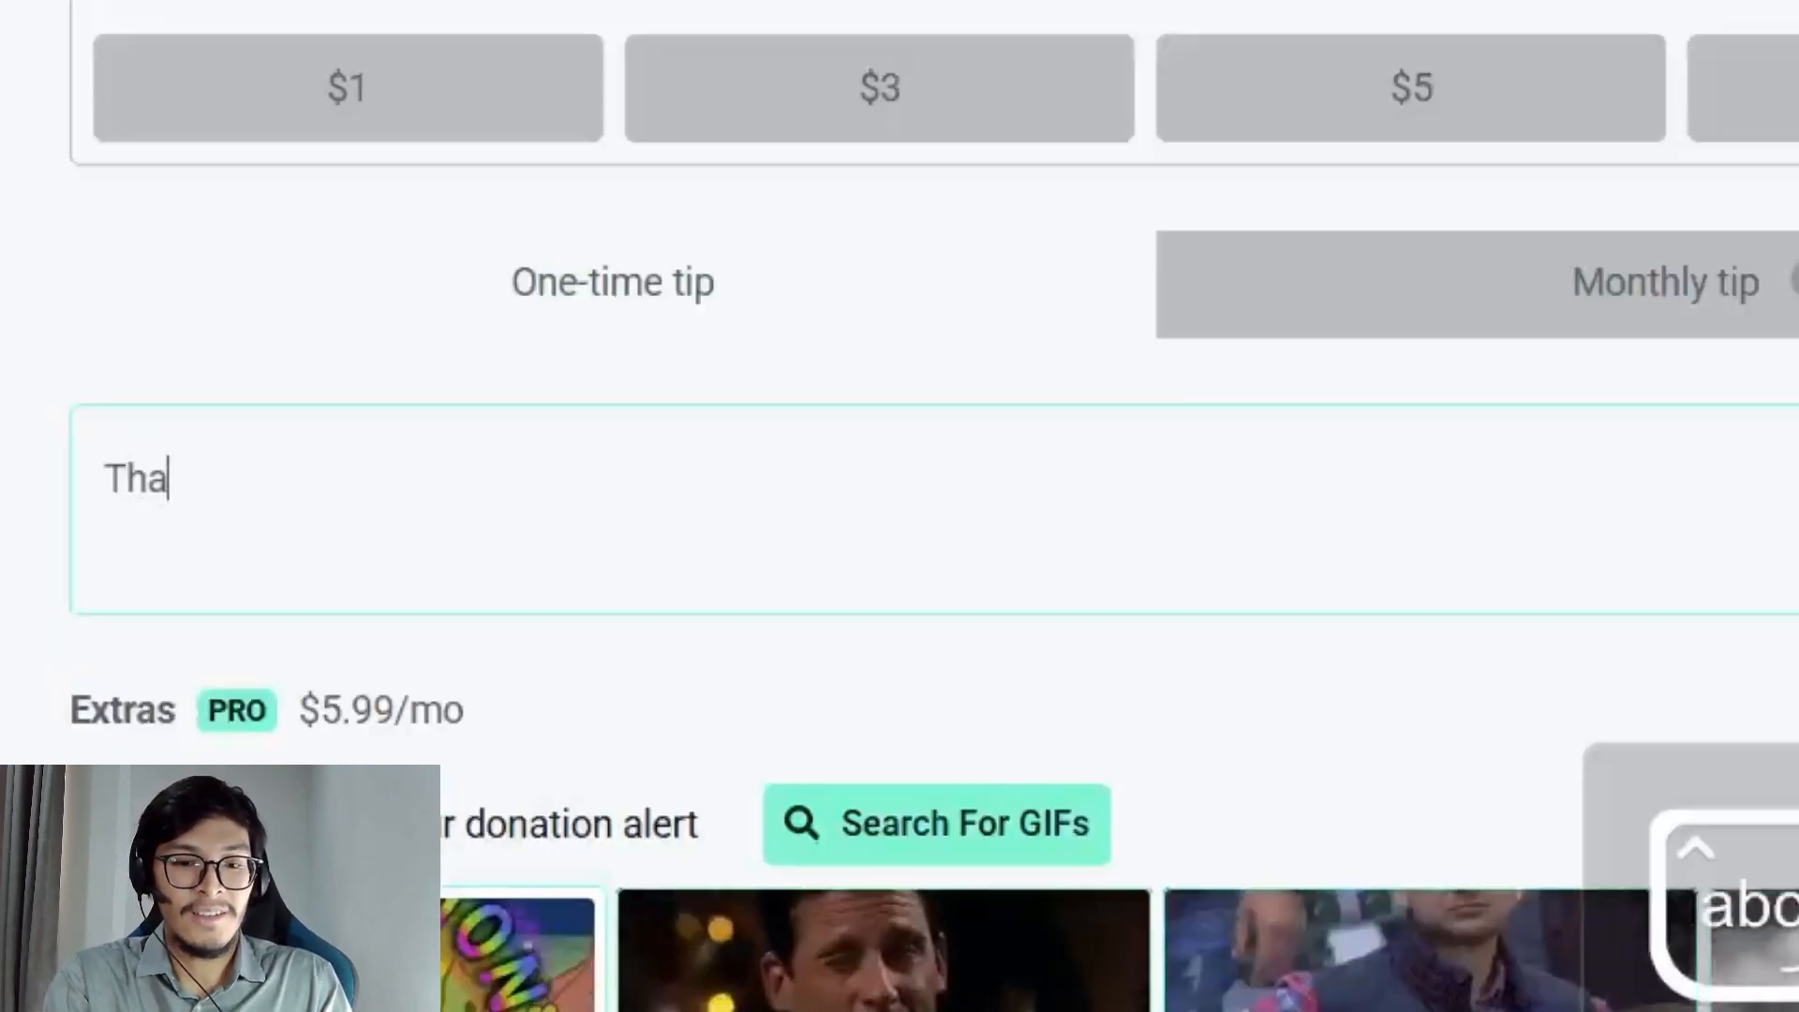
pyautogui.write('nk you so much for making')
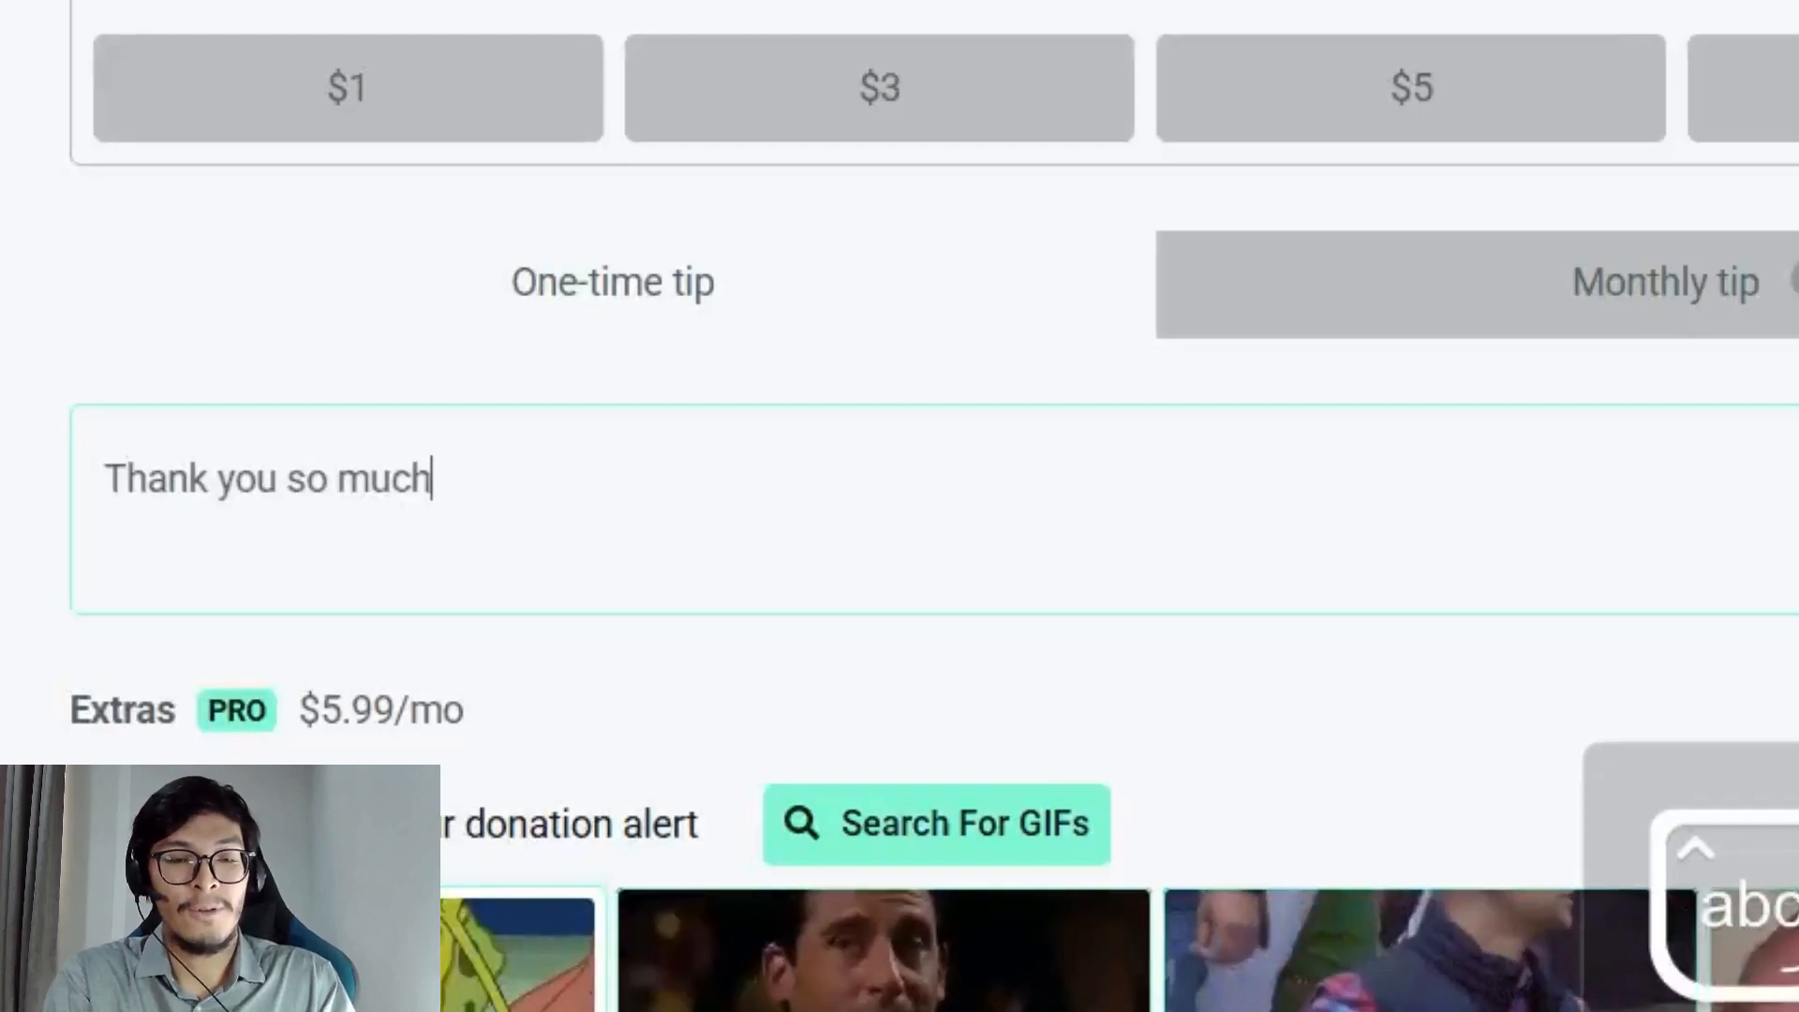
pyautogui.write(' my life better because of your funny and hila')
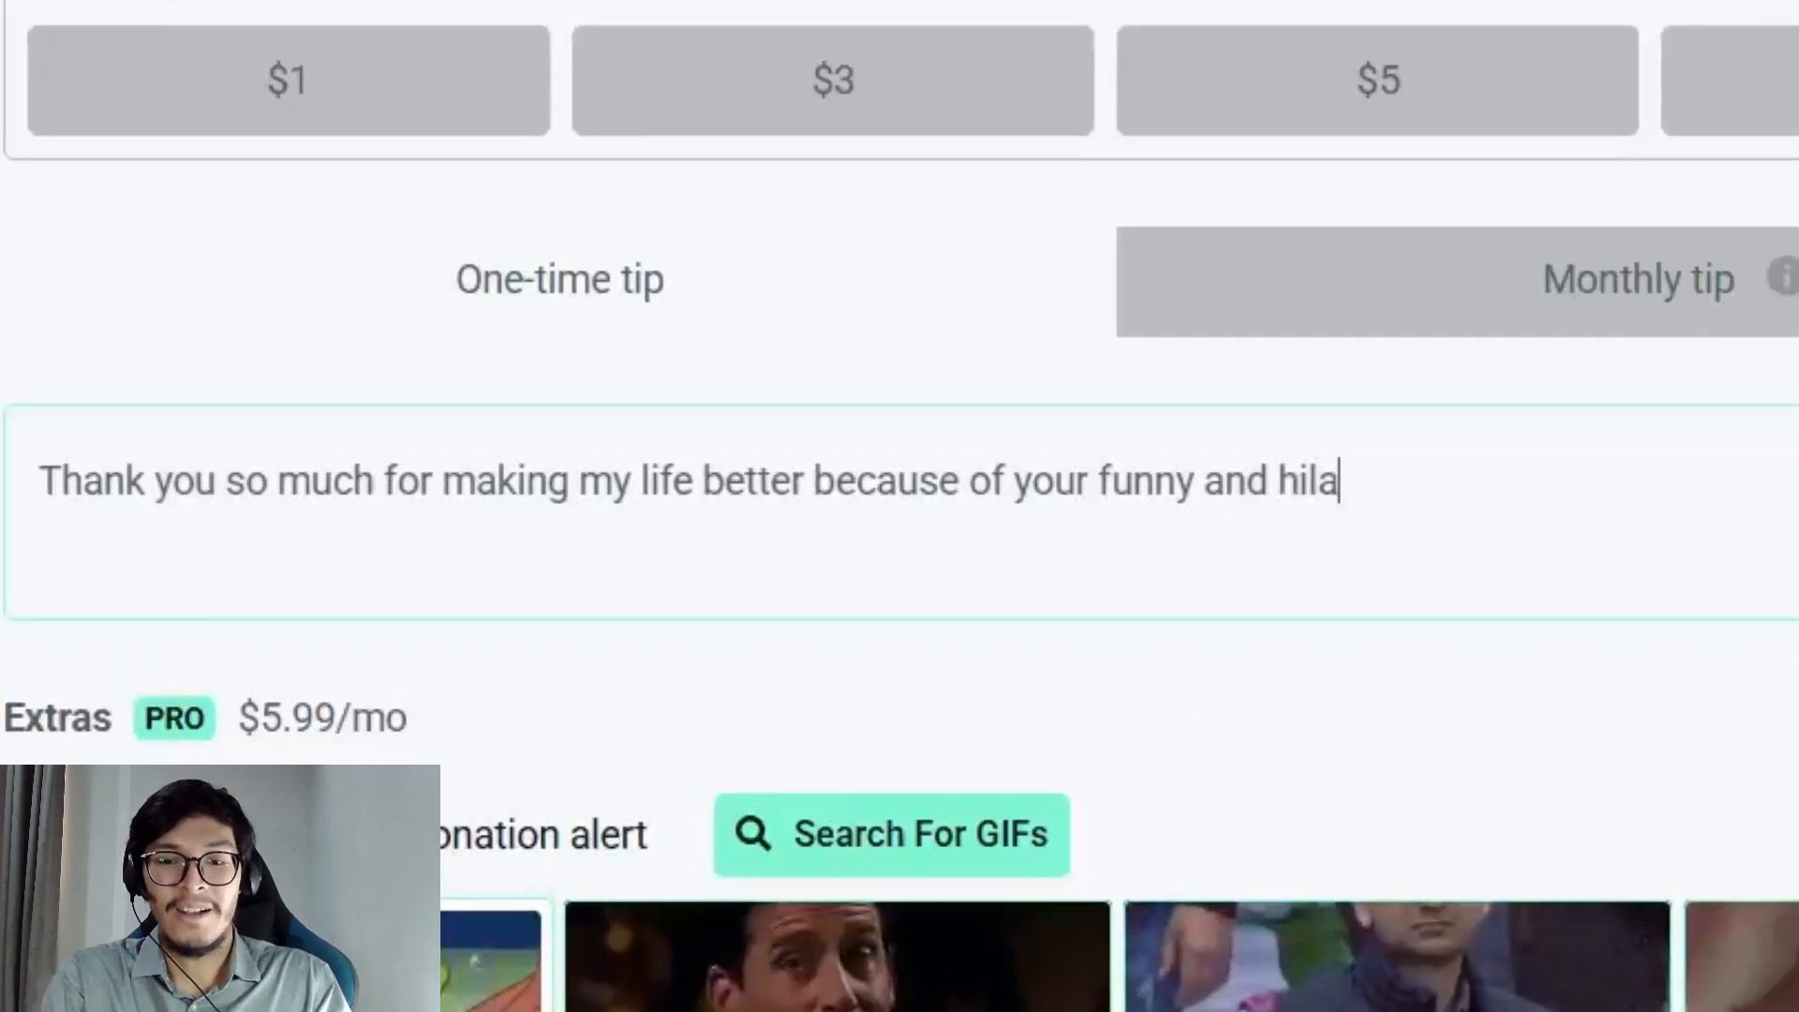
pyautogui.write('rious videos.')
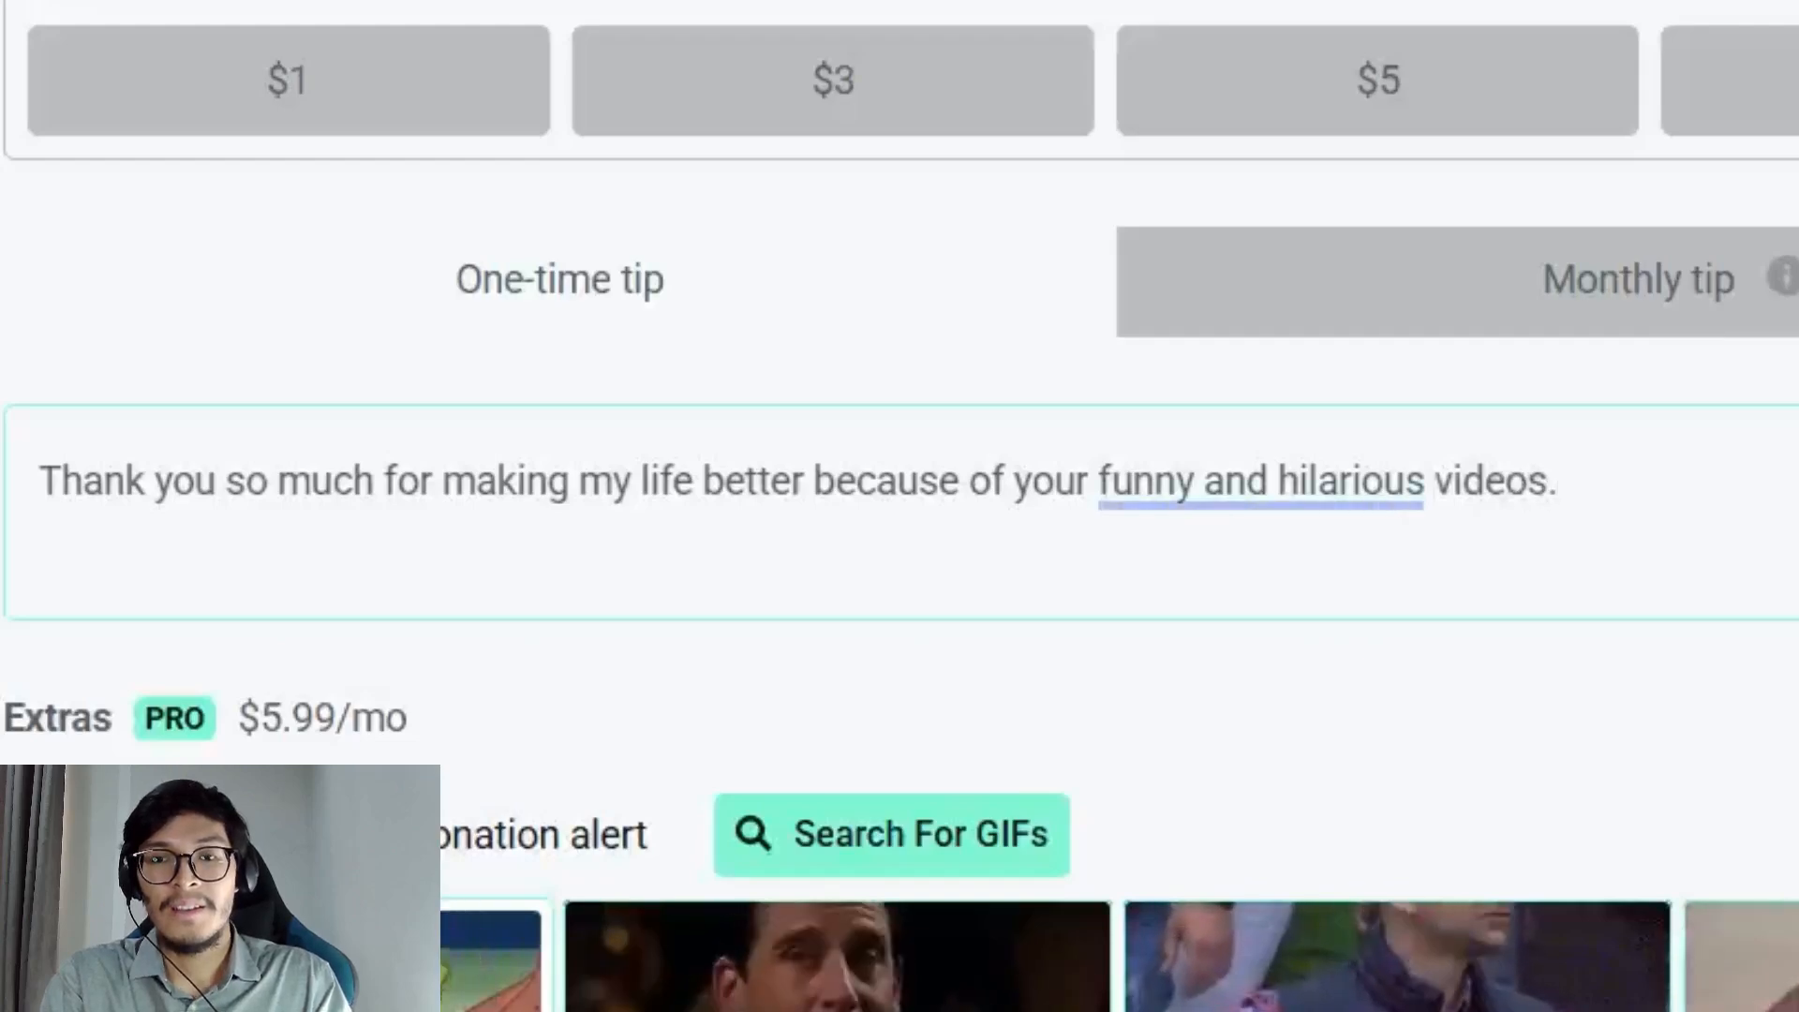
pyautogui.write(' Her')
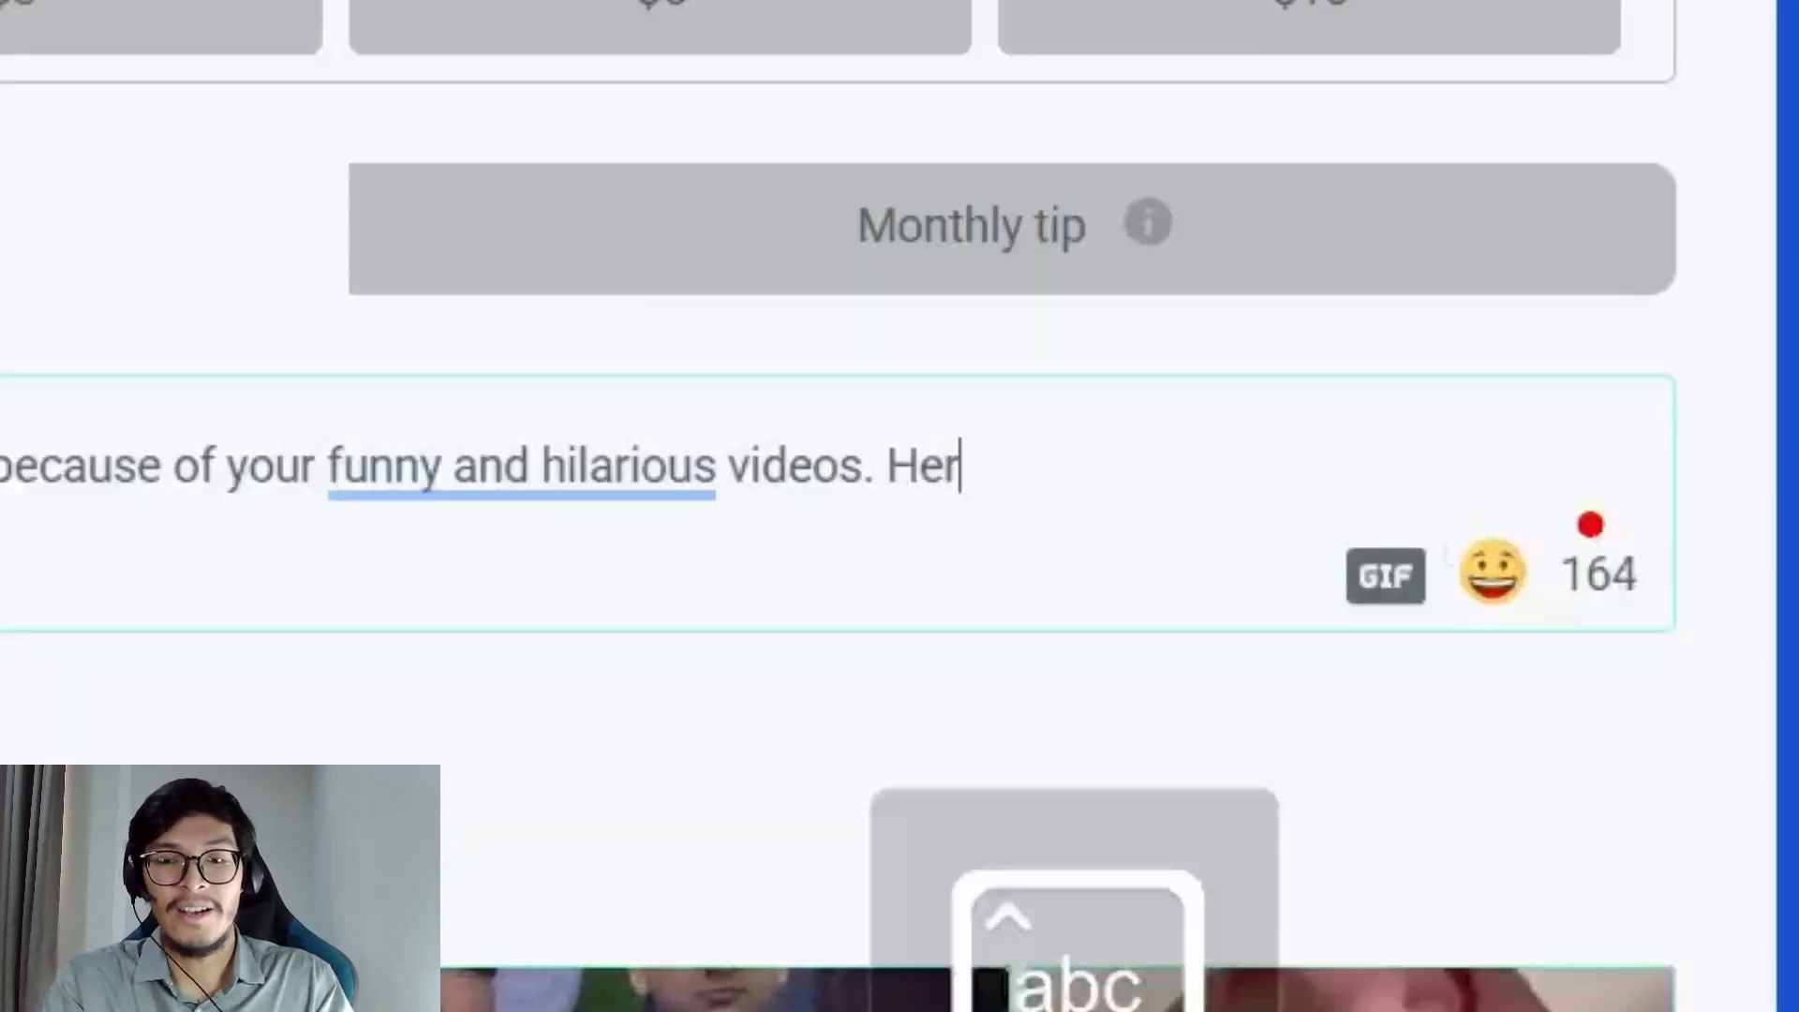
pyautogui.write("e's a dollar f")
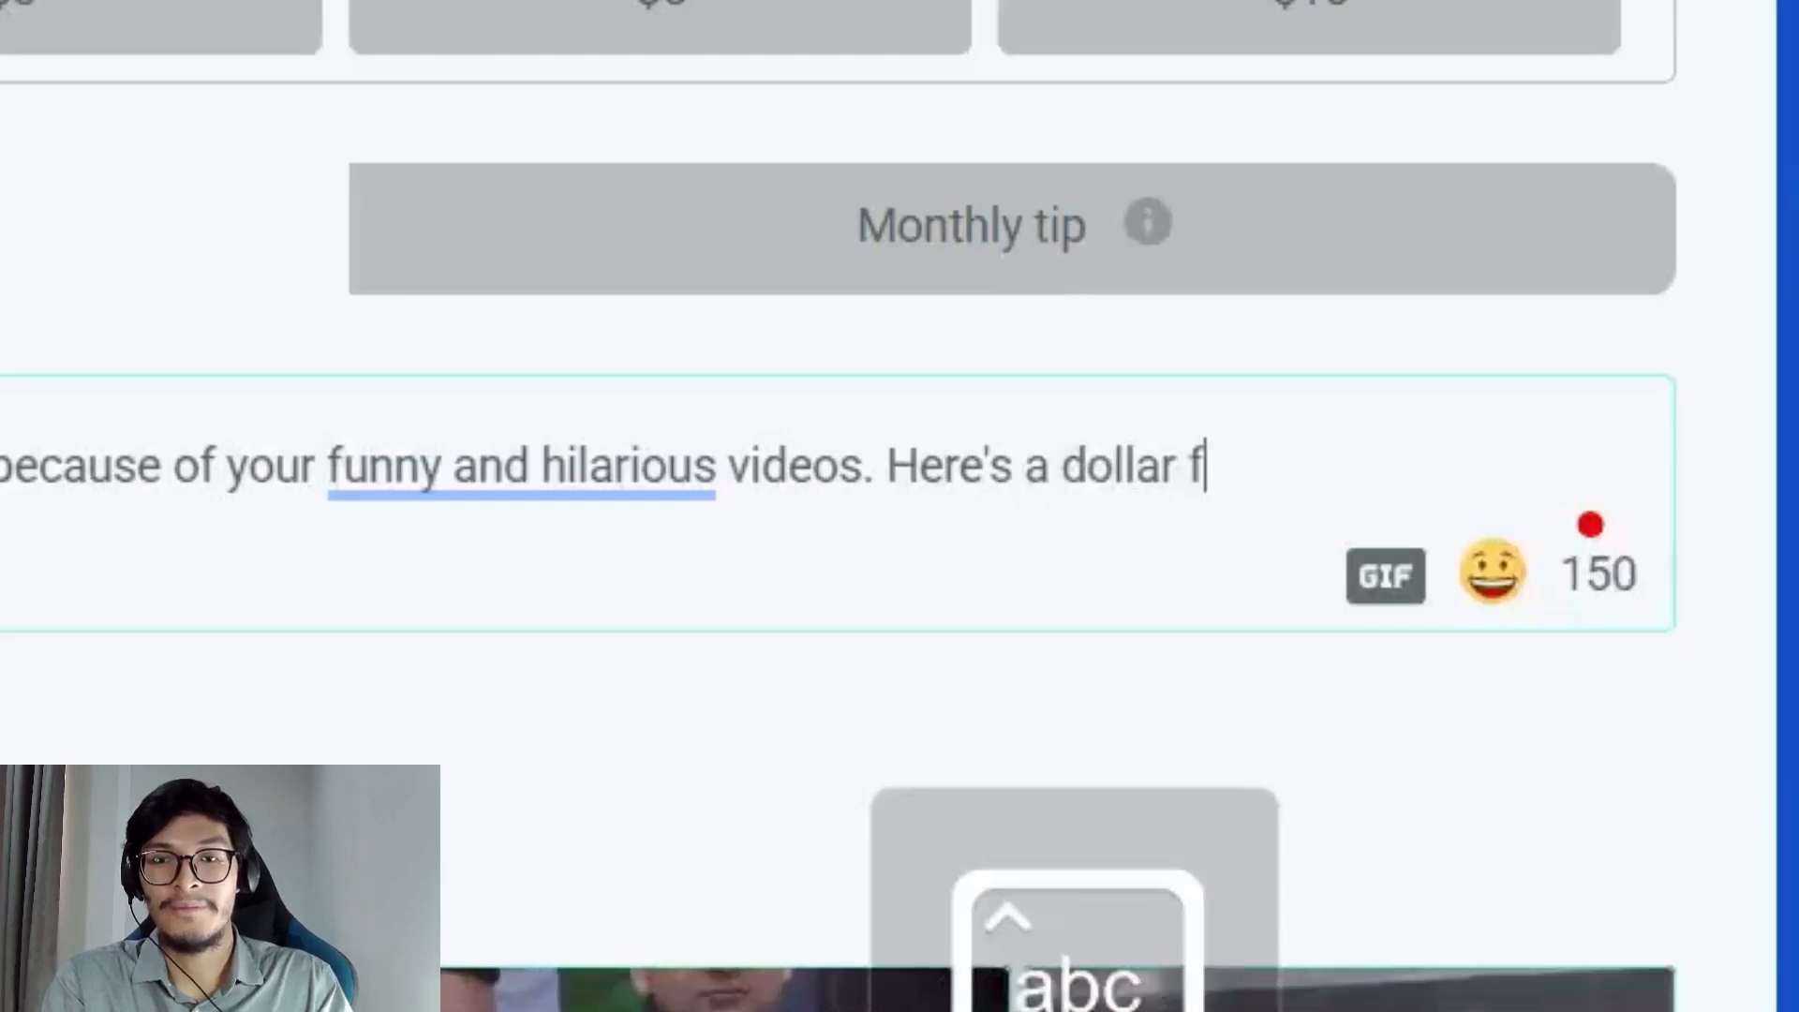
pyautogui.write('or you.')
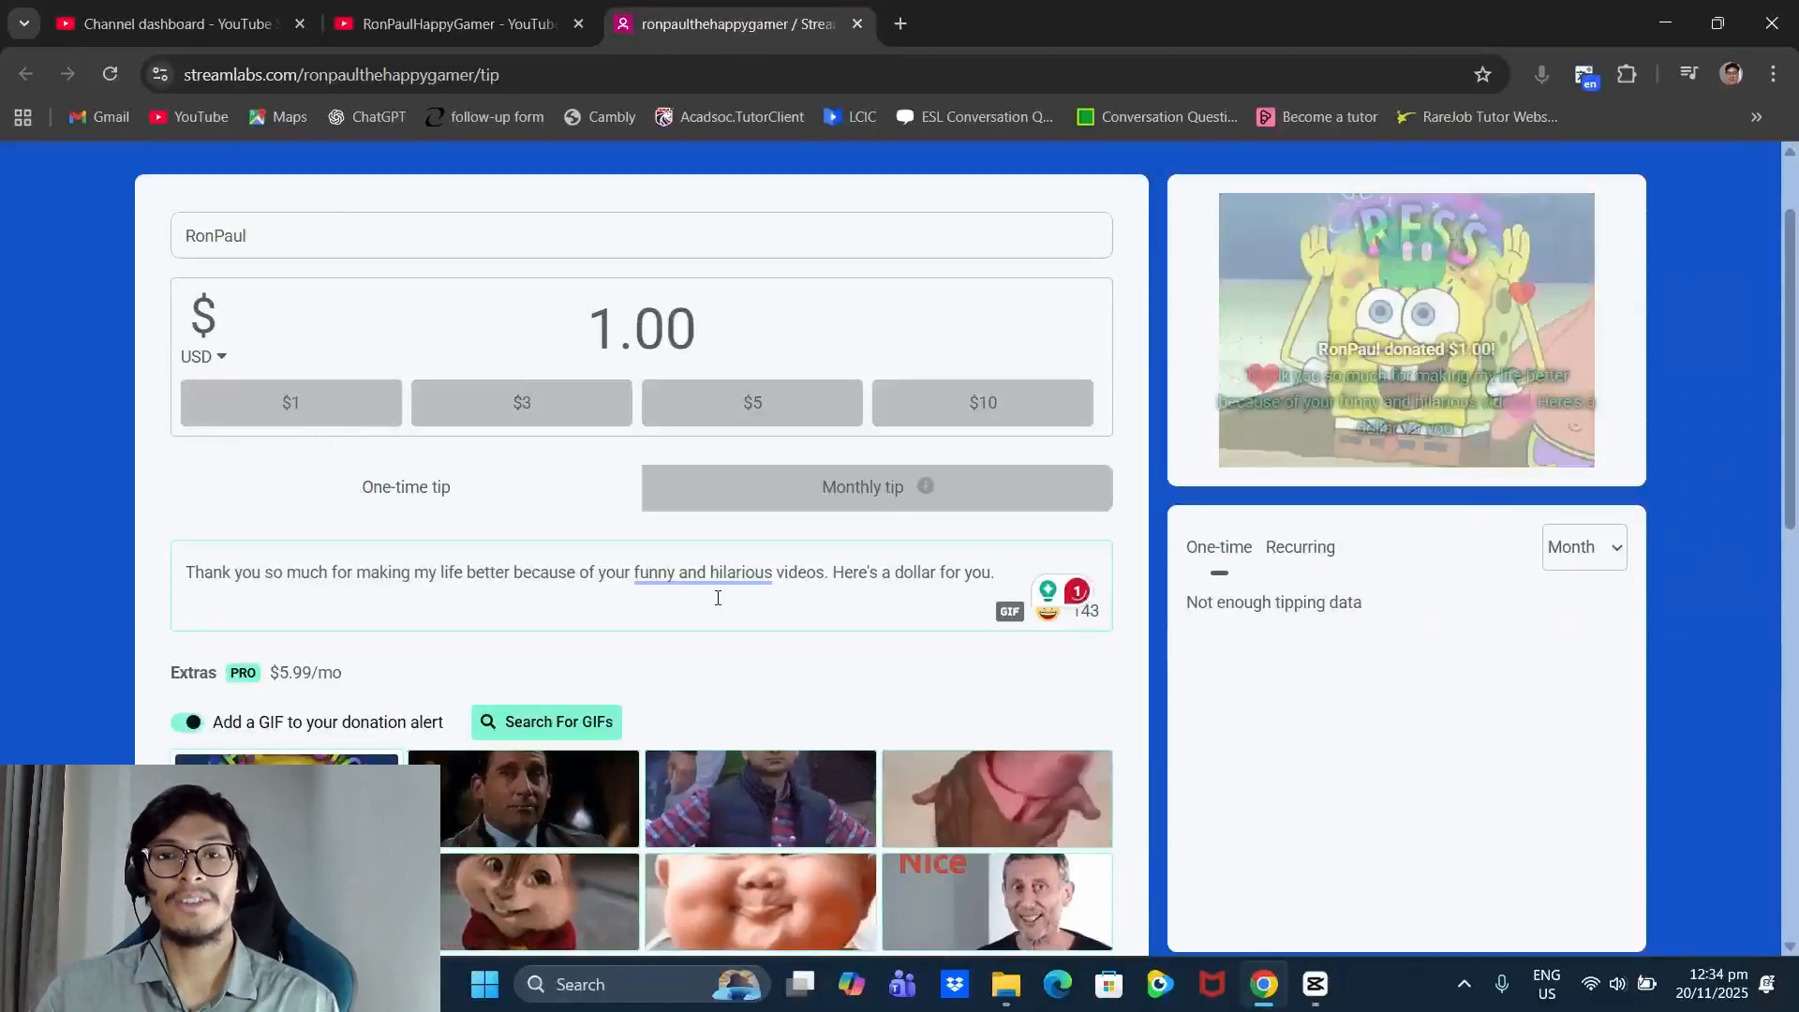
pyautogui.moveTo(560, 476)
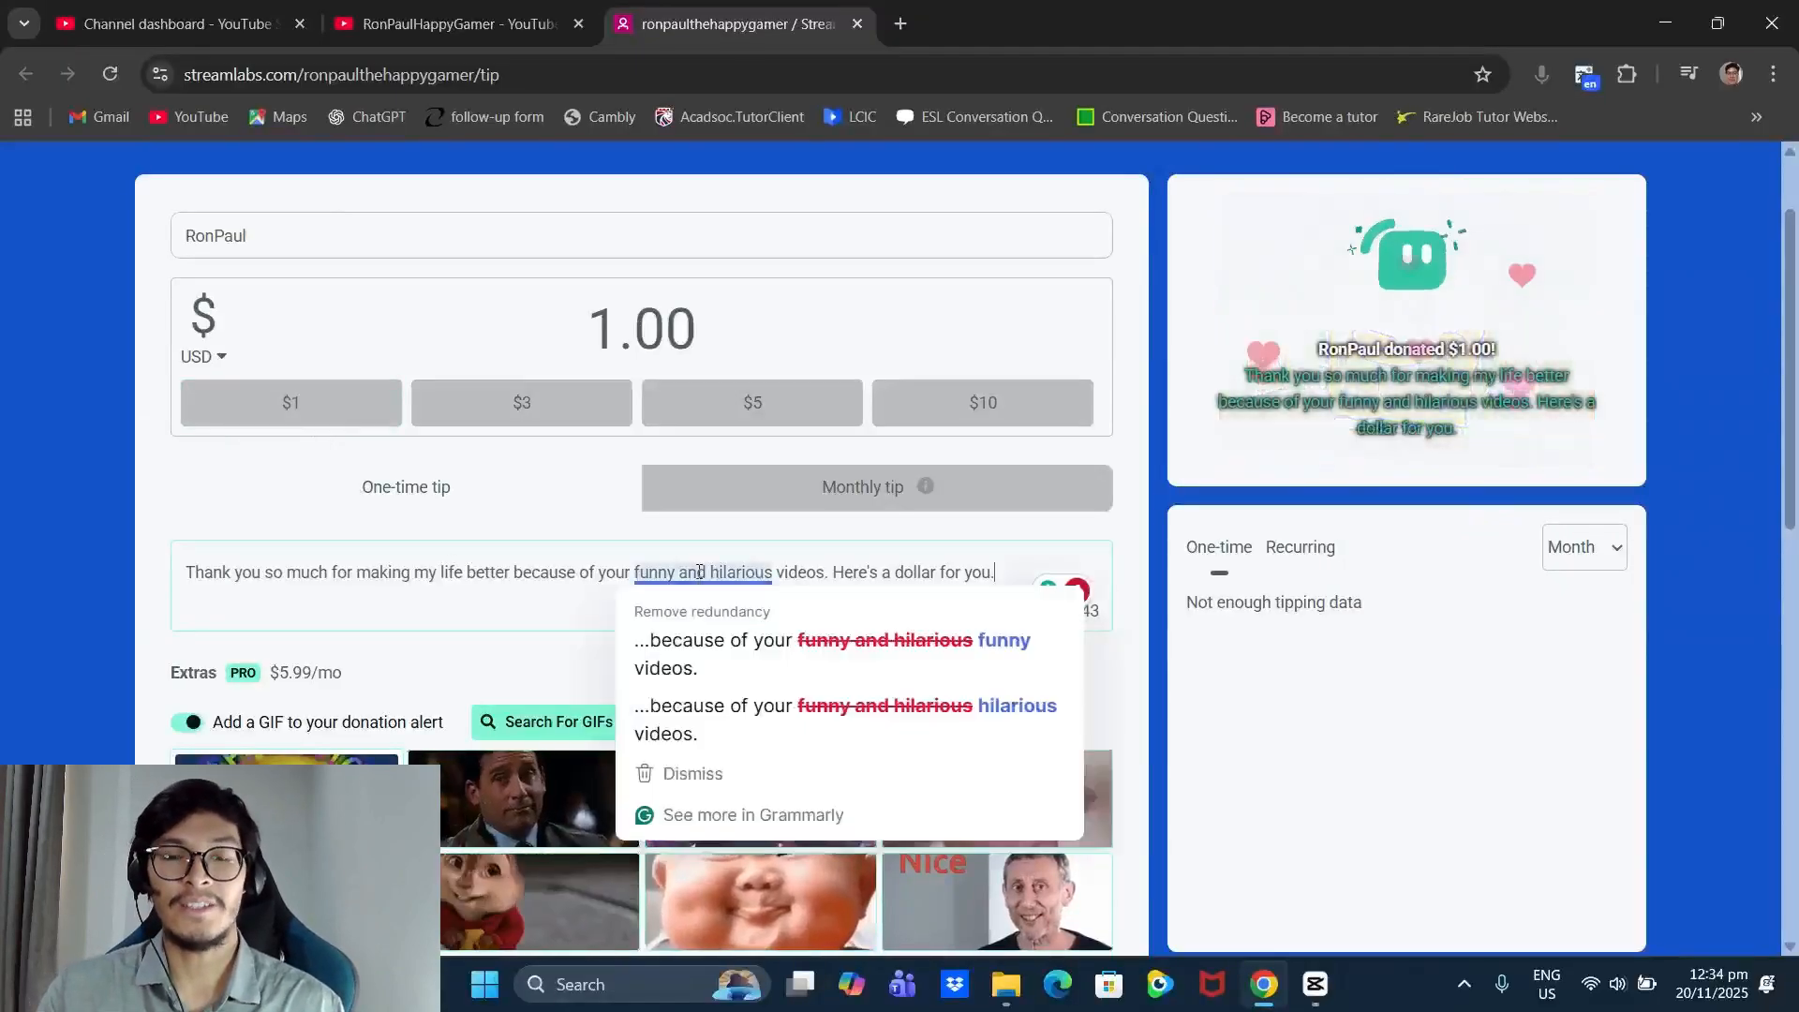
# - Replace "funny and hilarious" with "funny" in the tip message, and open the donation confirmation to review it before closing it
pyautogui.click(717, 622)
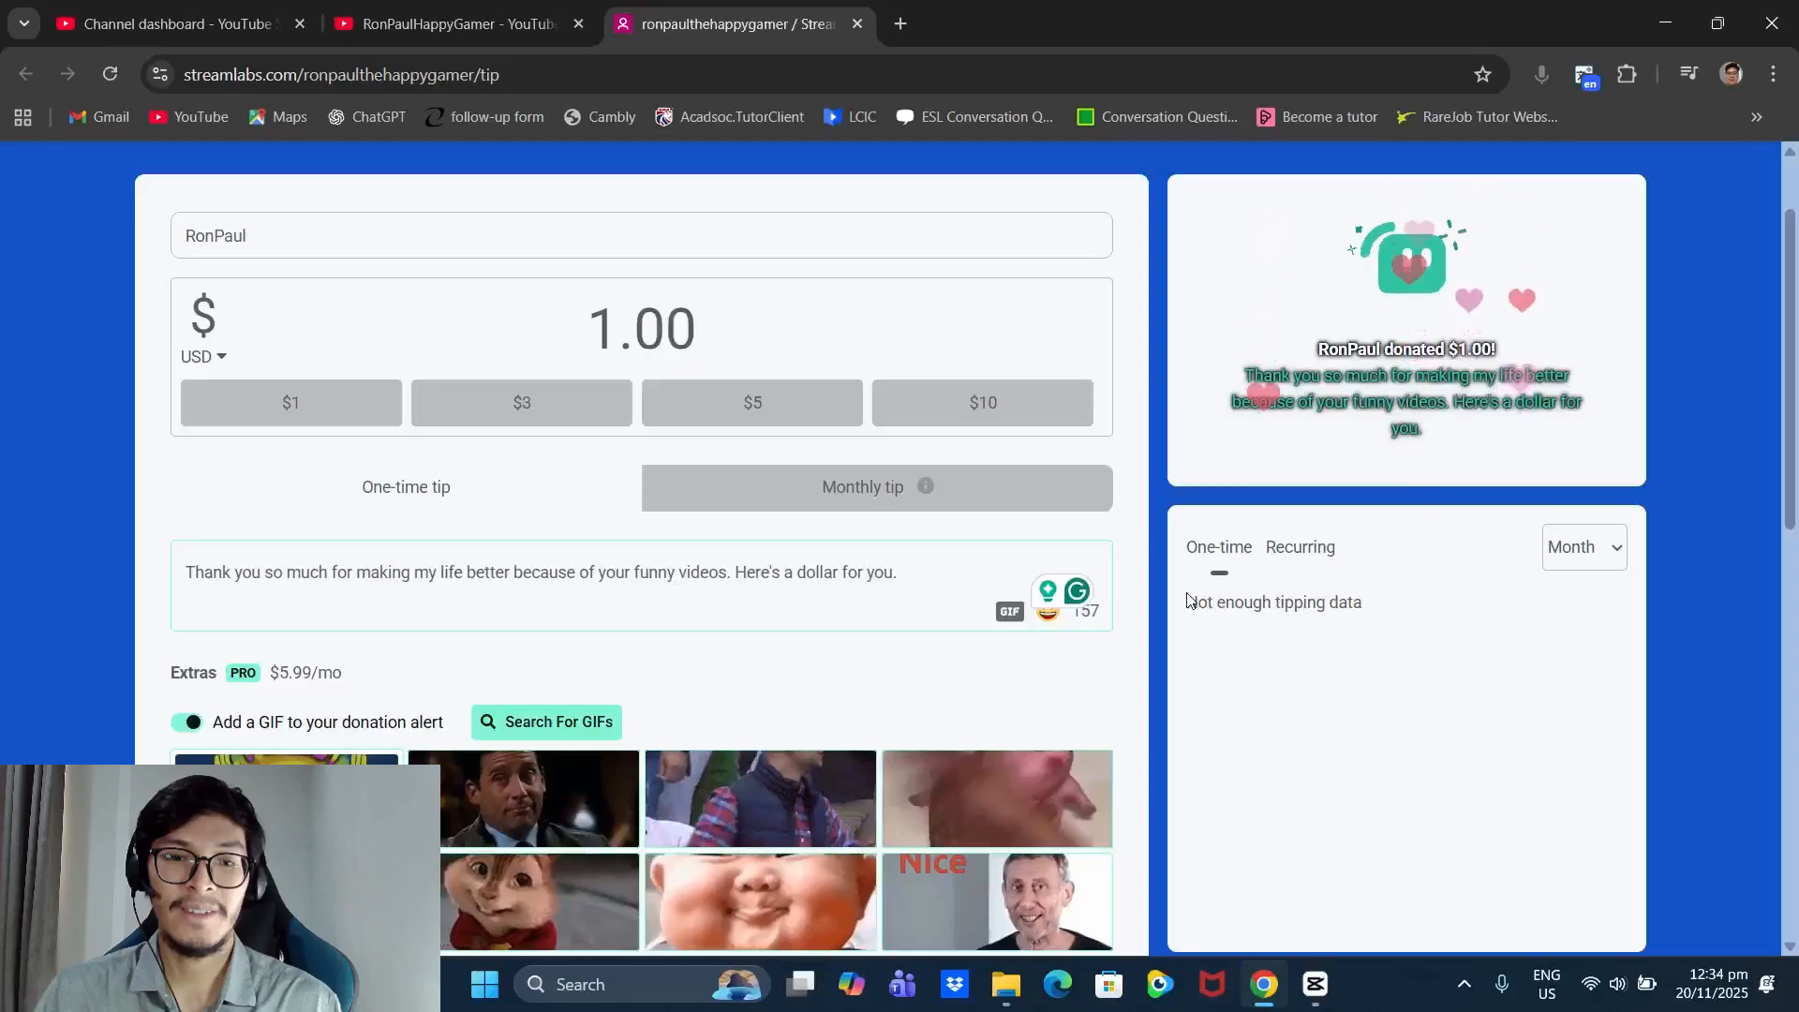
pyautogui.scroll(-10, 1021, 637)
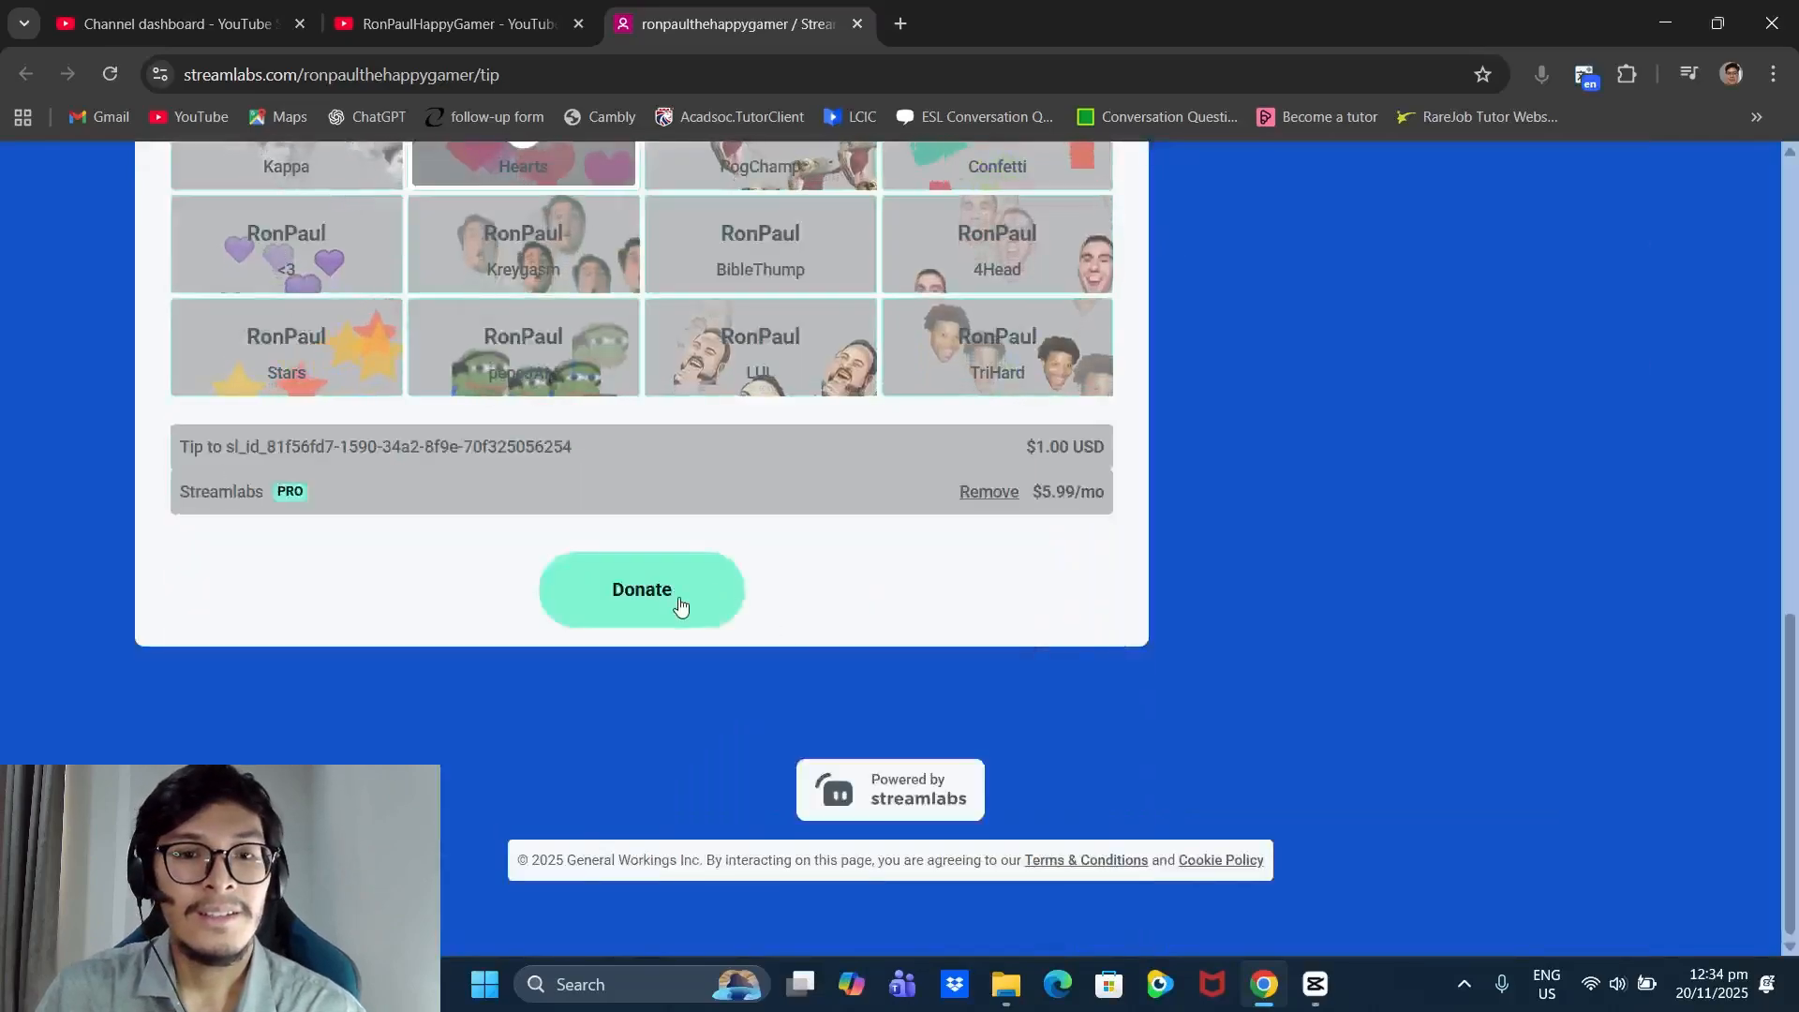
pyautogui.click(681, 607)
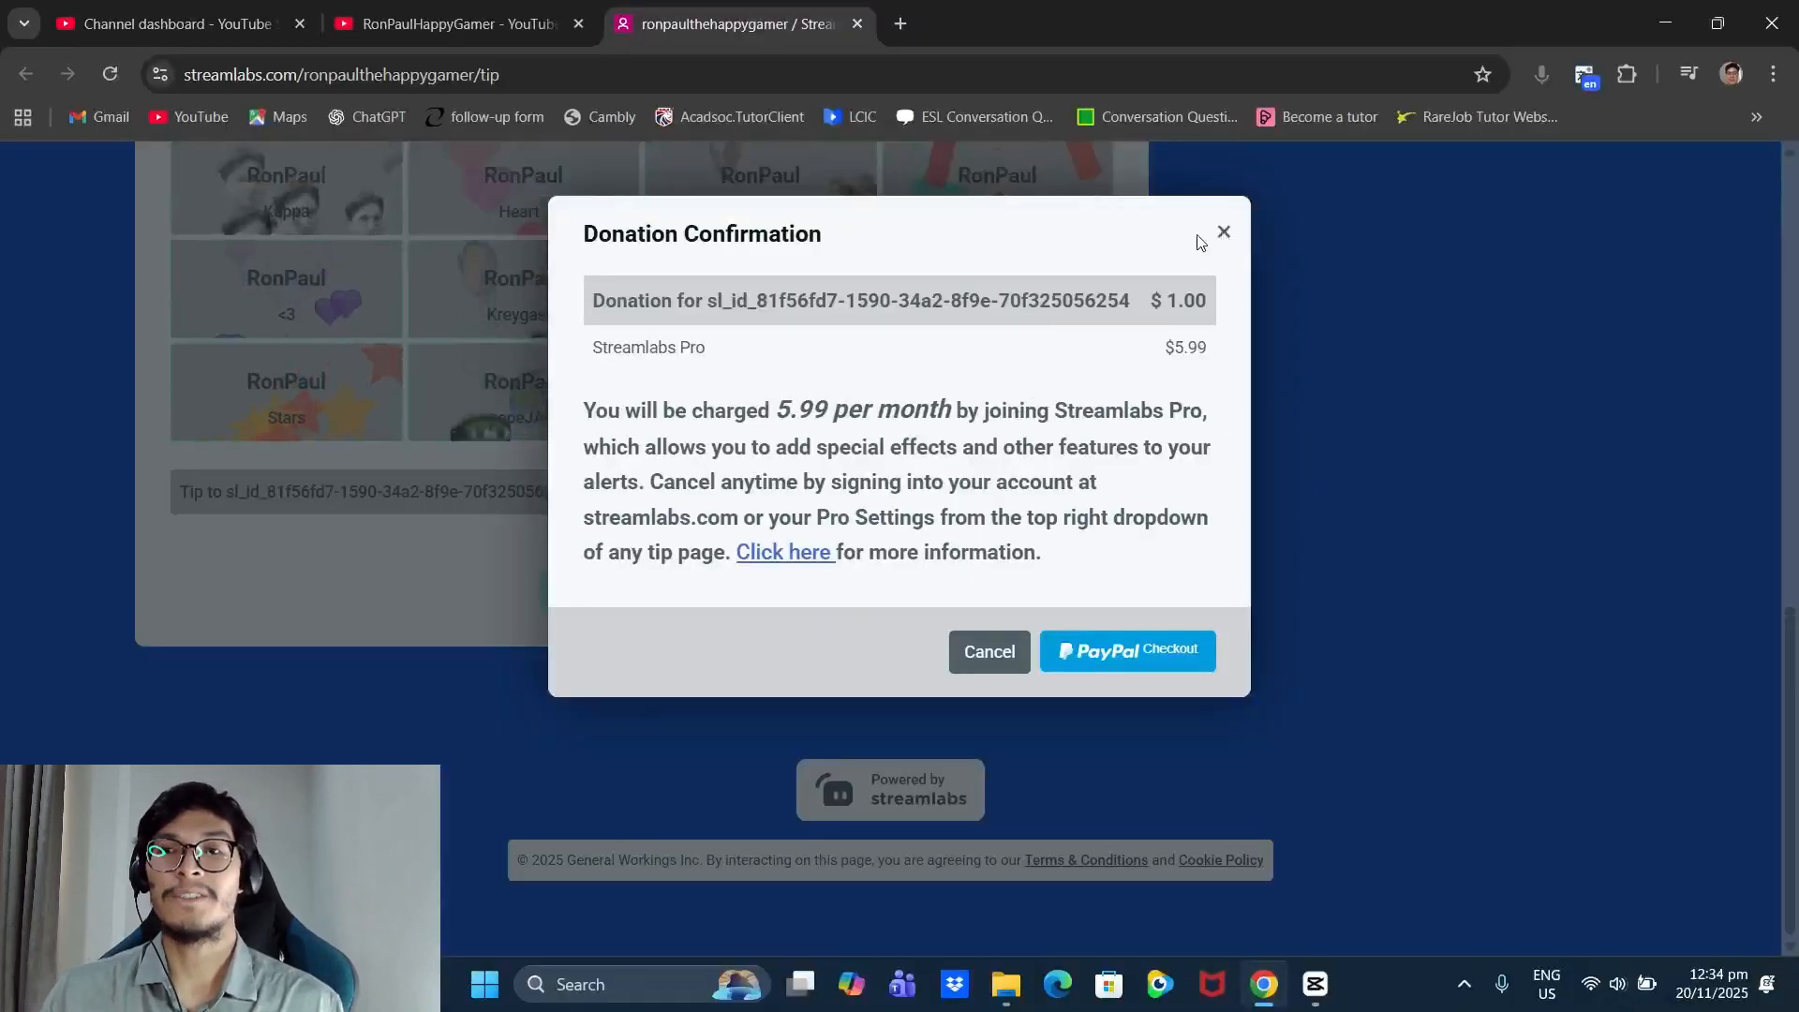
pyautogui.click(1223, 232)
# - Turn off both the GIF and the effect for the donation alert to leave out the paid Pro extras
pyautogui.scroll(8, 211, 431)
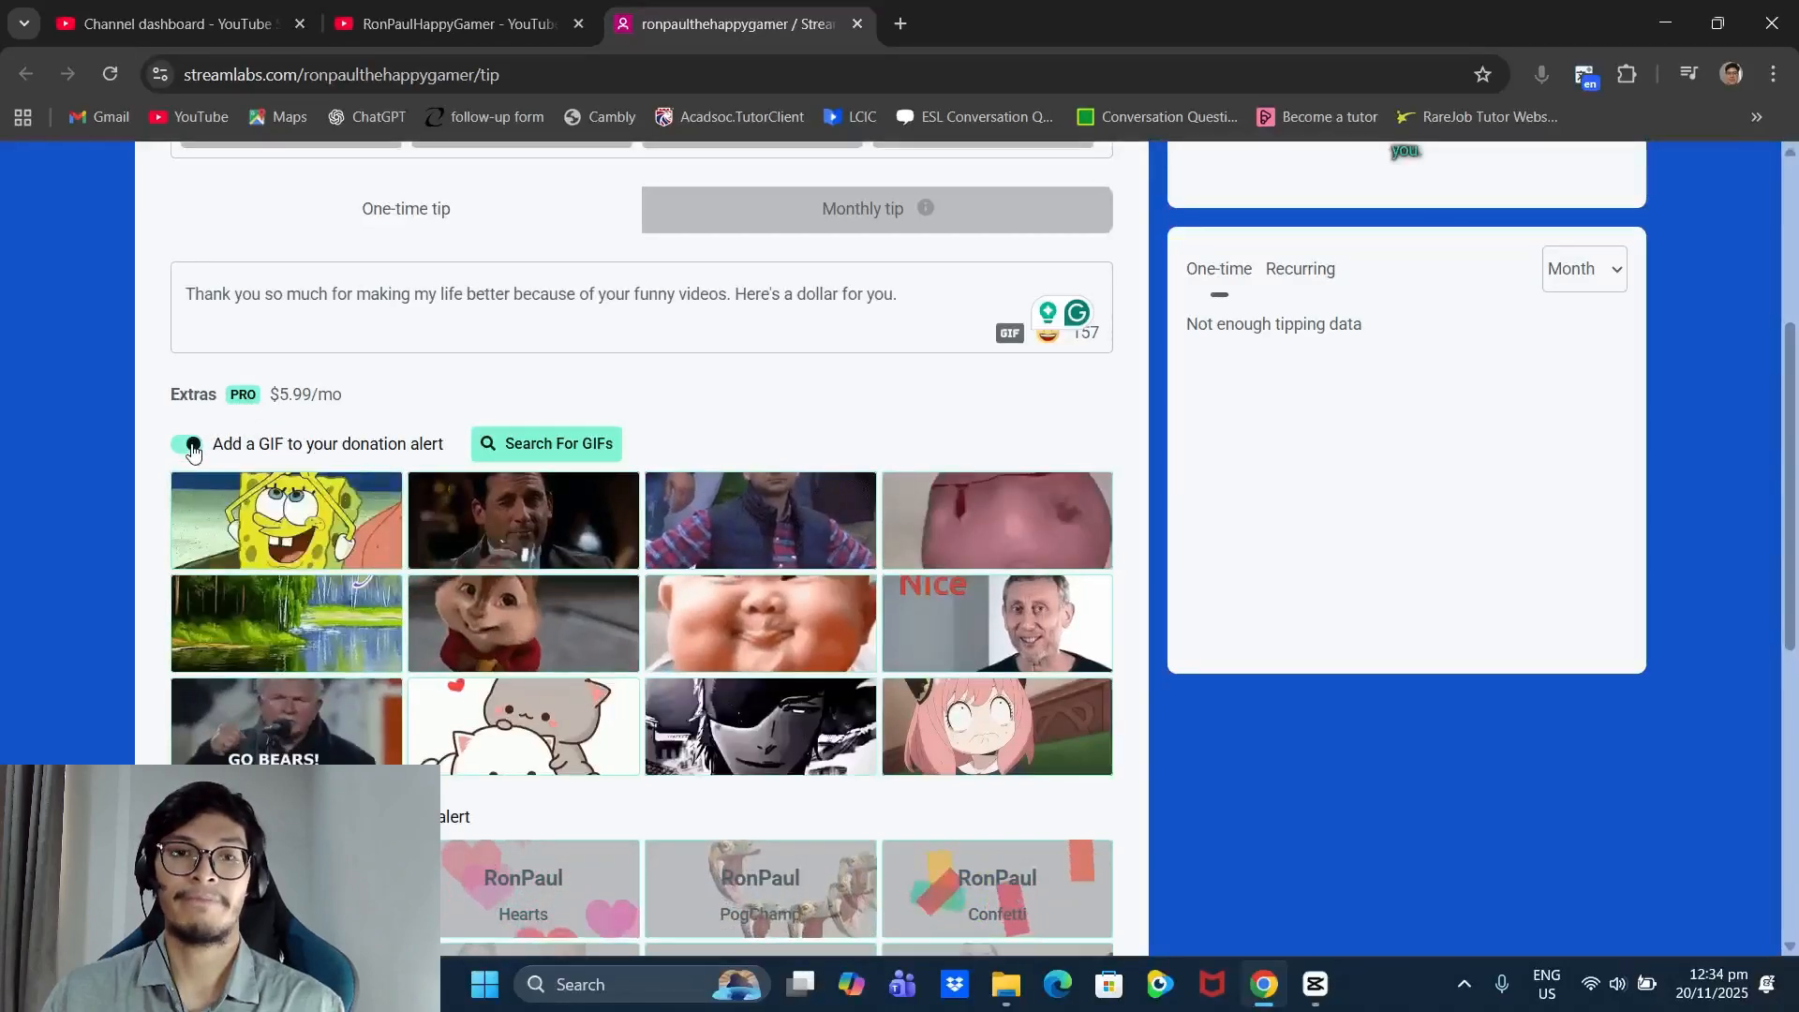
pyautogui.click(188, 443)
pyautogui.scroll(-2, 193, 440)
pyautogui.click(184, 271)
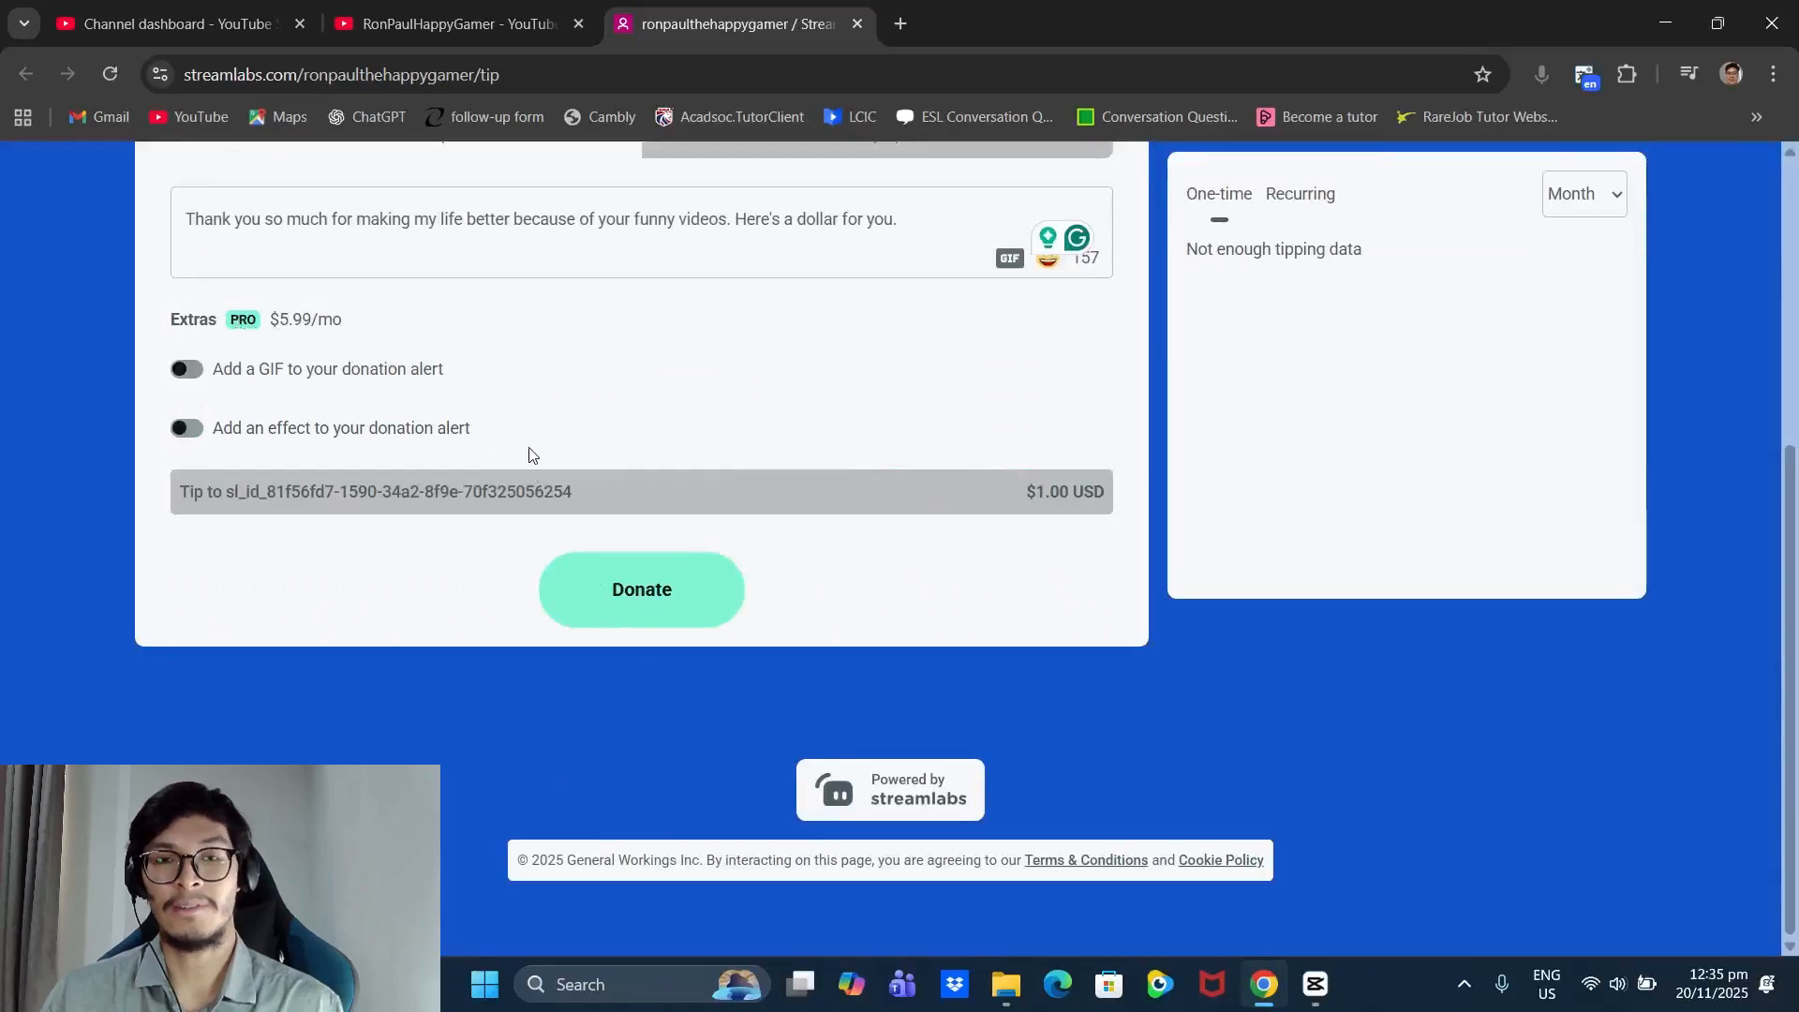
pyautogui.scroll(2, 506, 450)
pyautogui.scroll(-2, 391, 436)
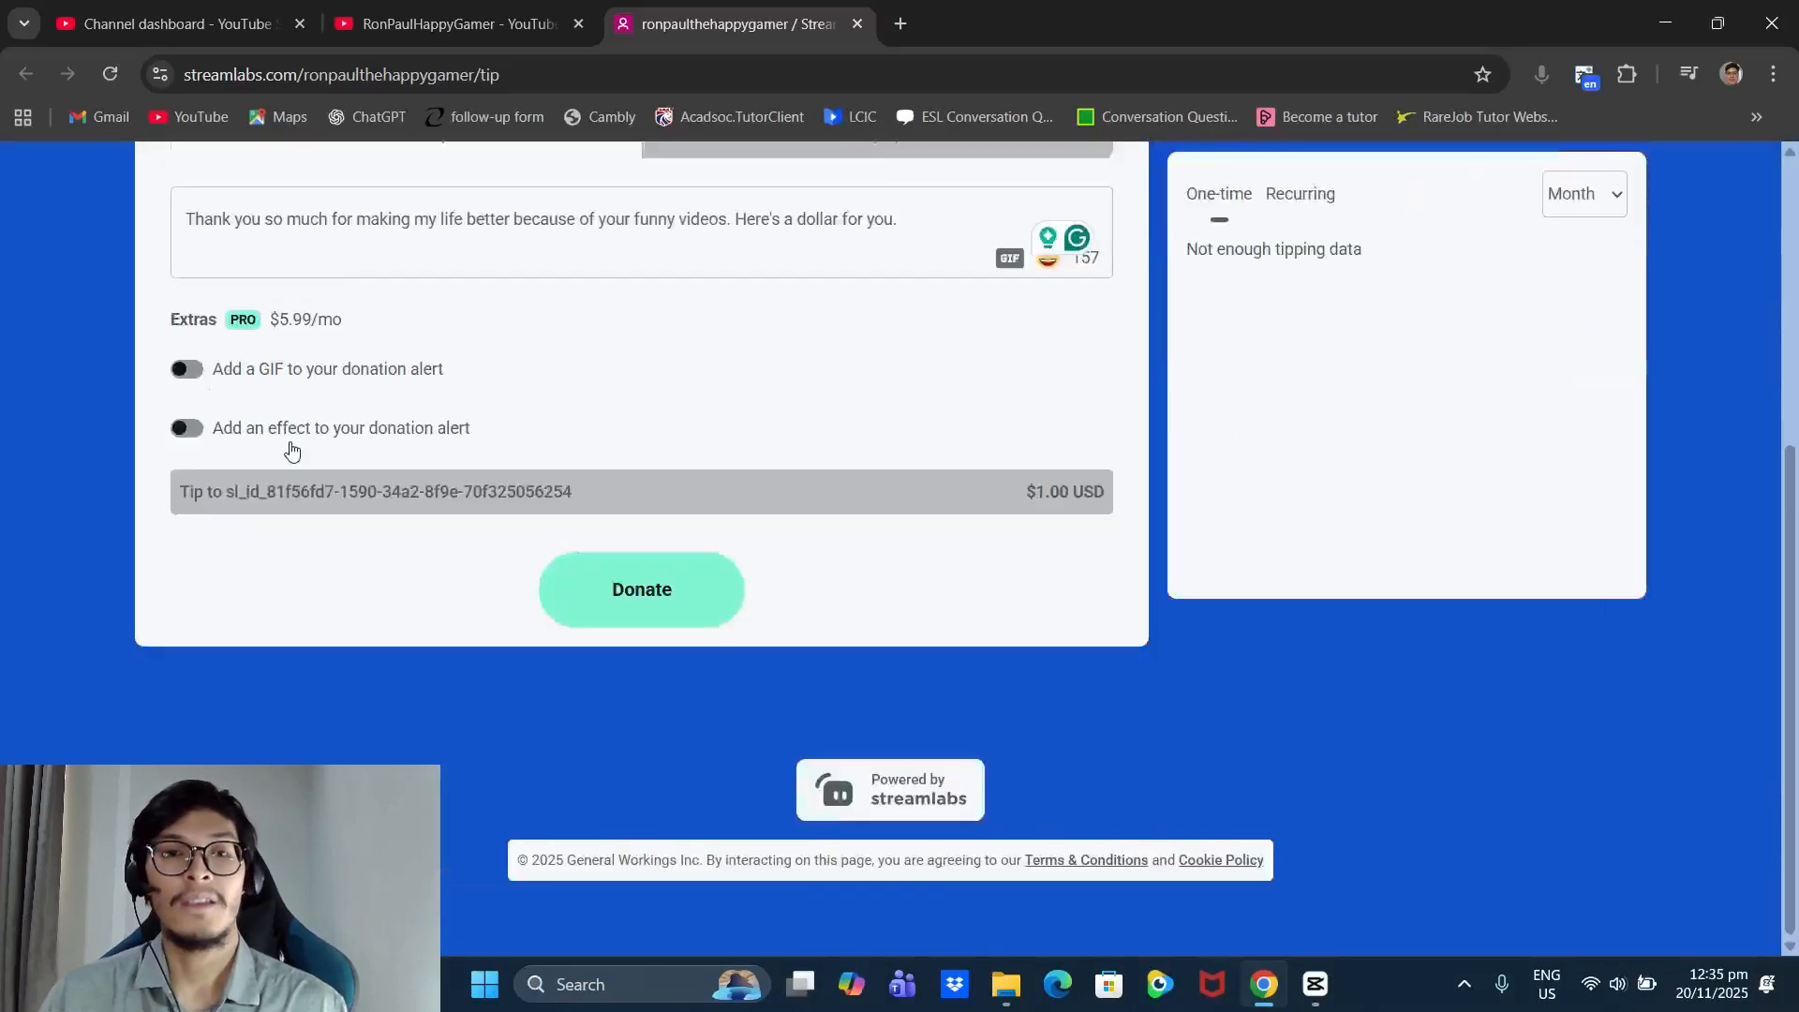
# - Proceed with the one-time 1.00 USD donation as far as the PayPal payment window, and close the checkout without paying
pyautogui.click(602, 593)
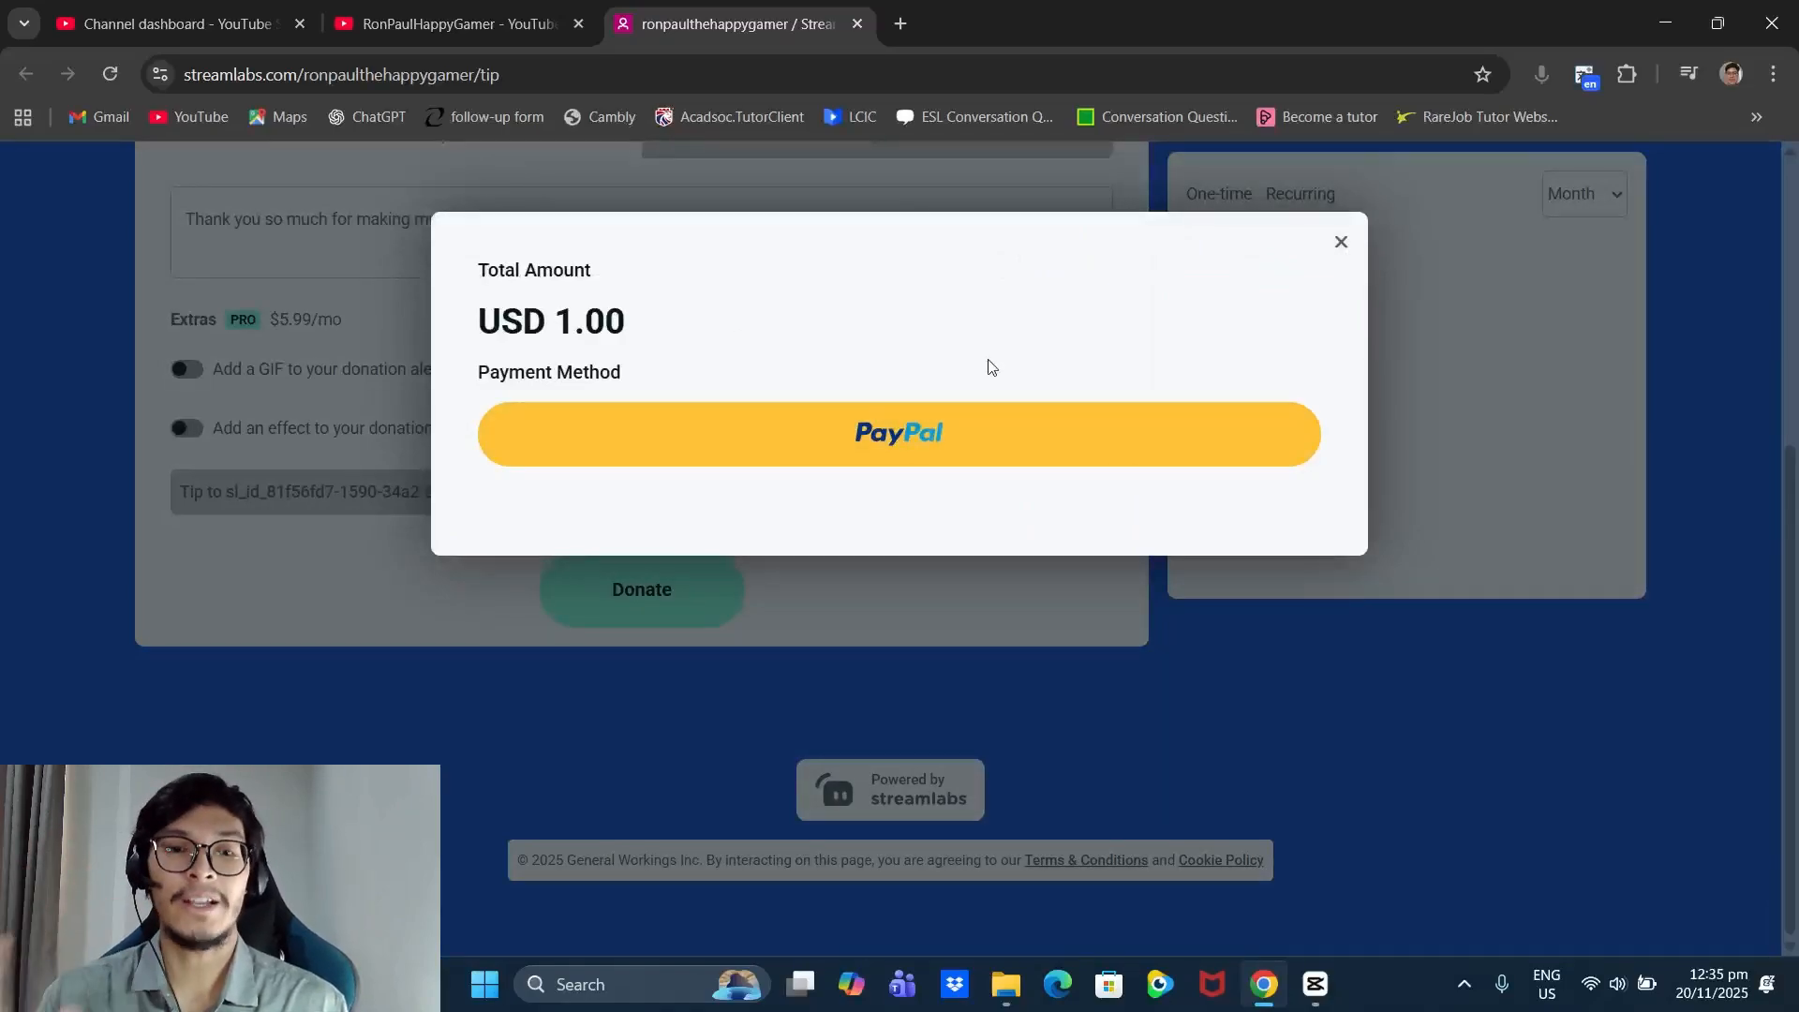
pyautogui.click(947, 423)
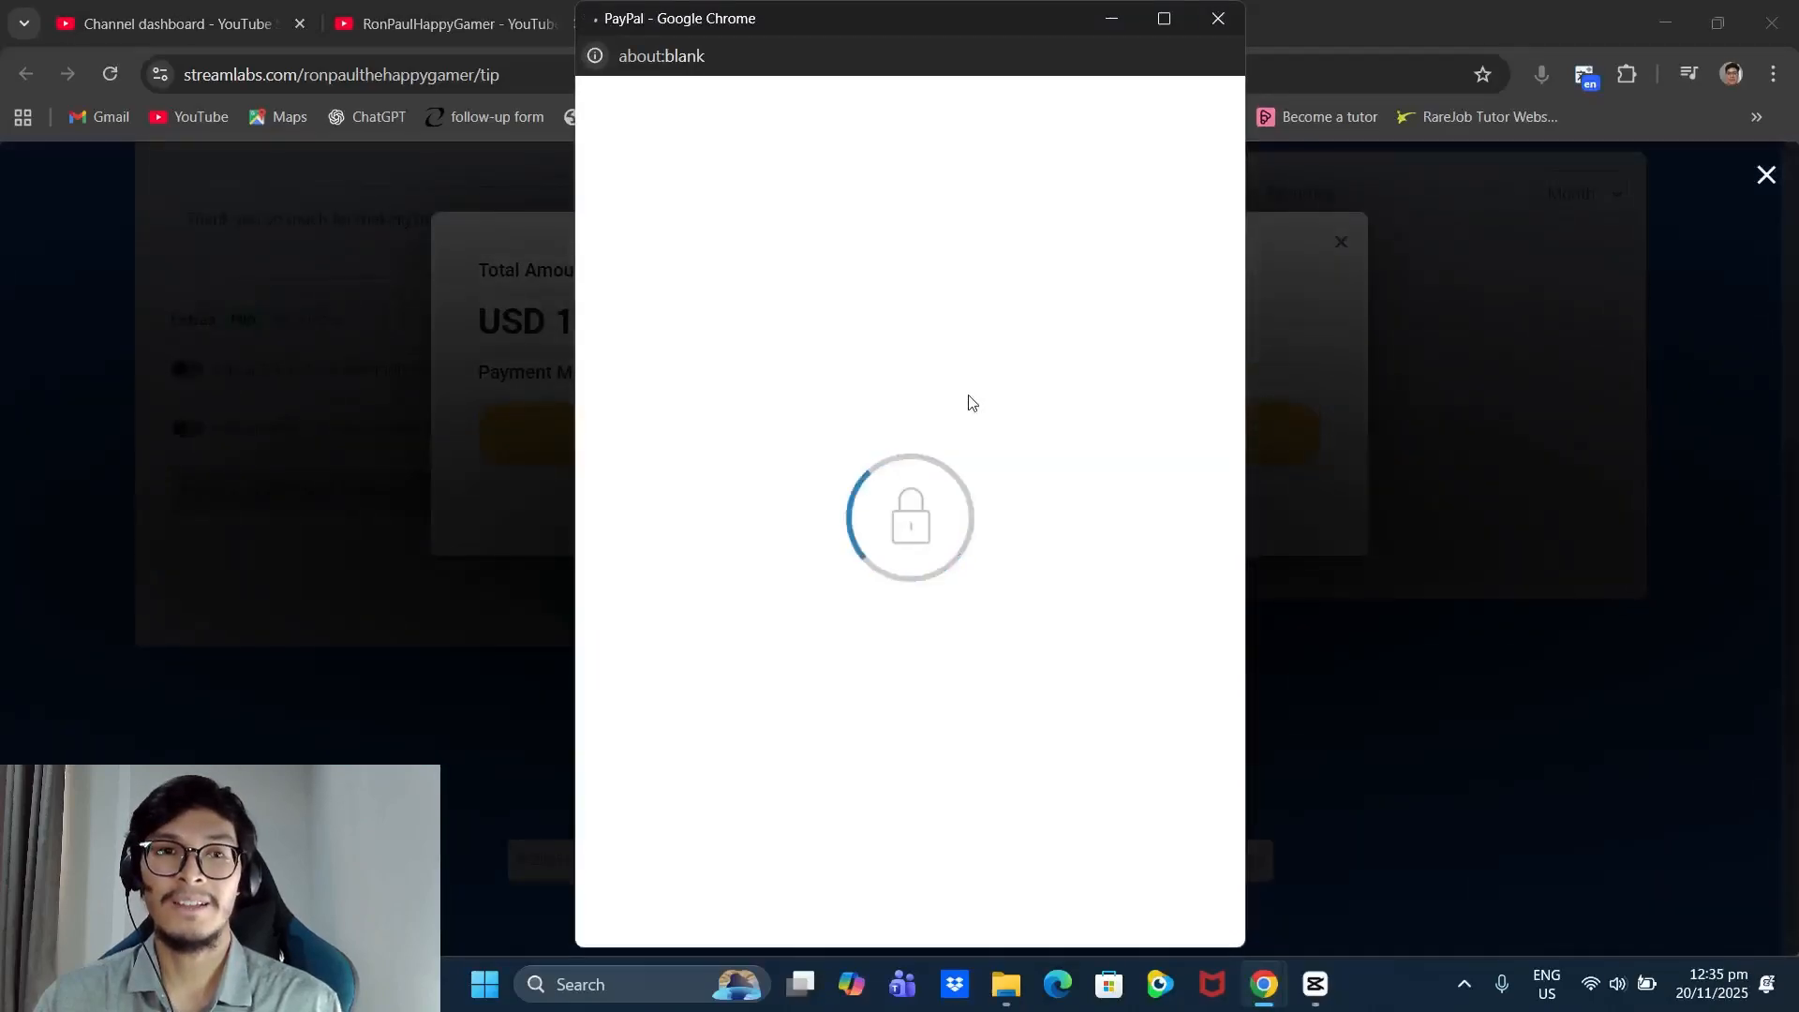
pyautogui.click(1217, 19)
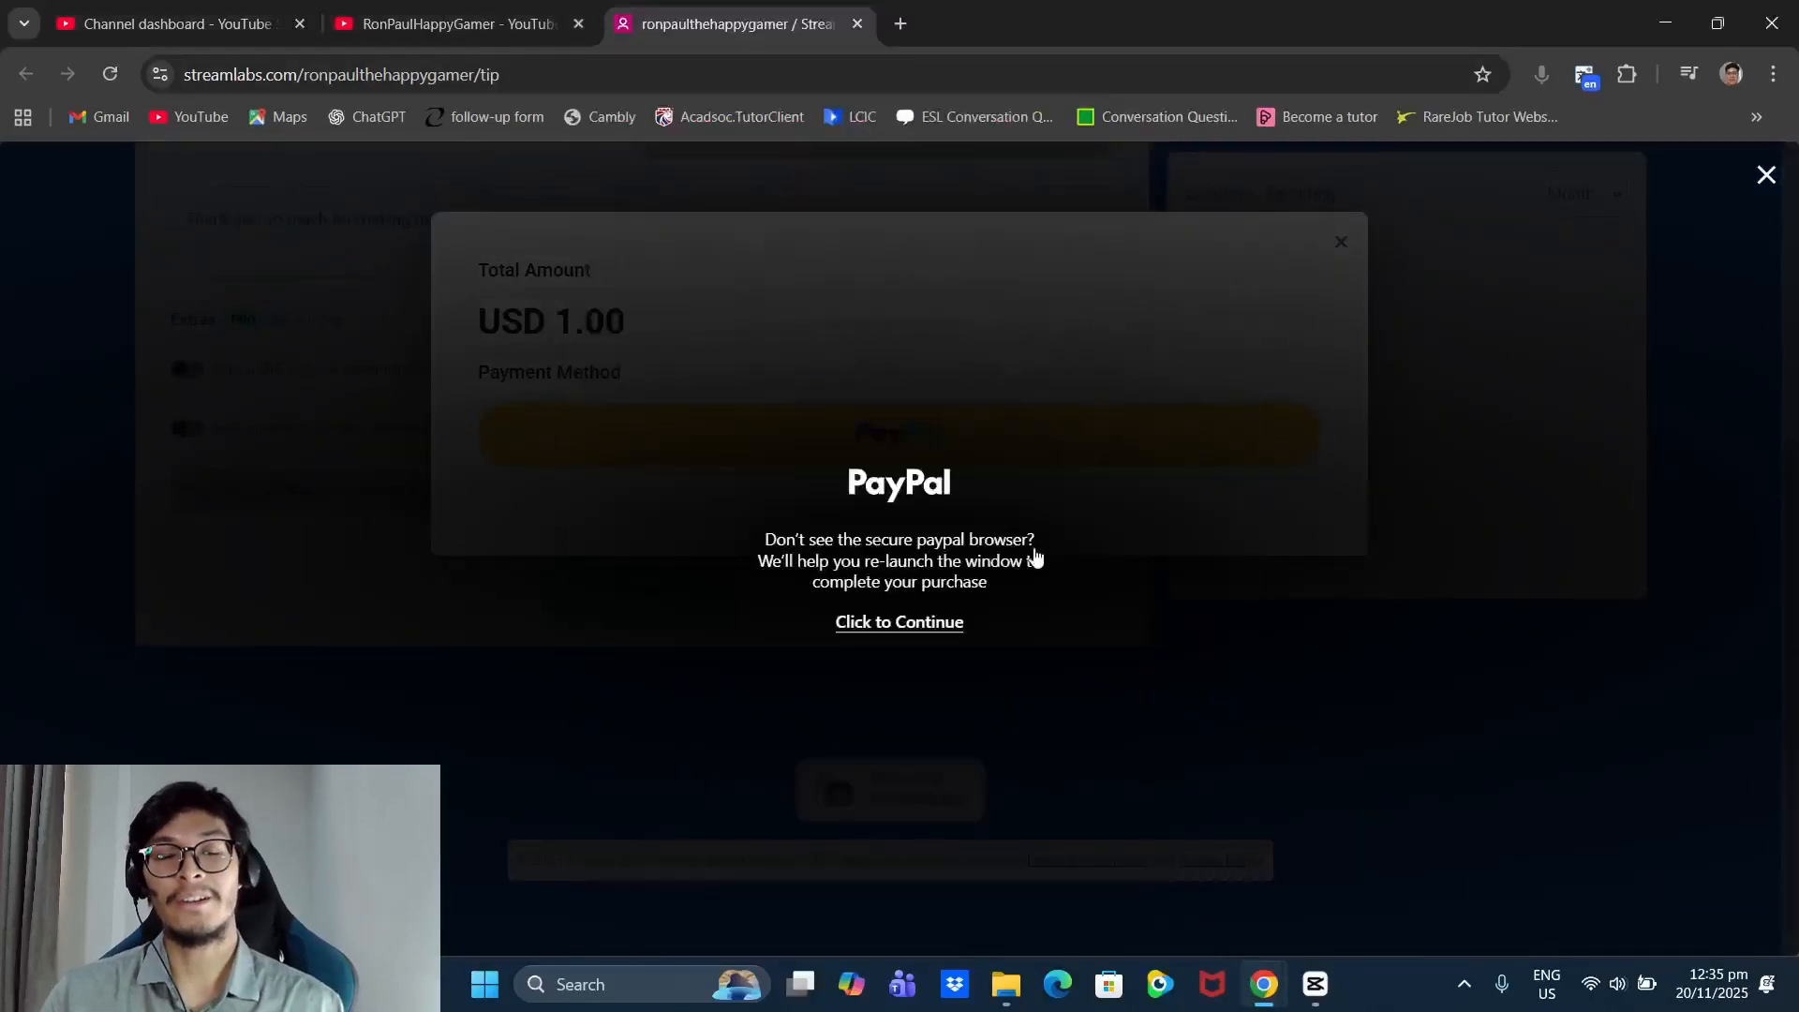
pyautogui.click(1774, 174)
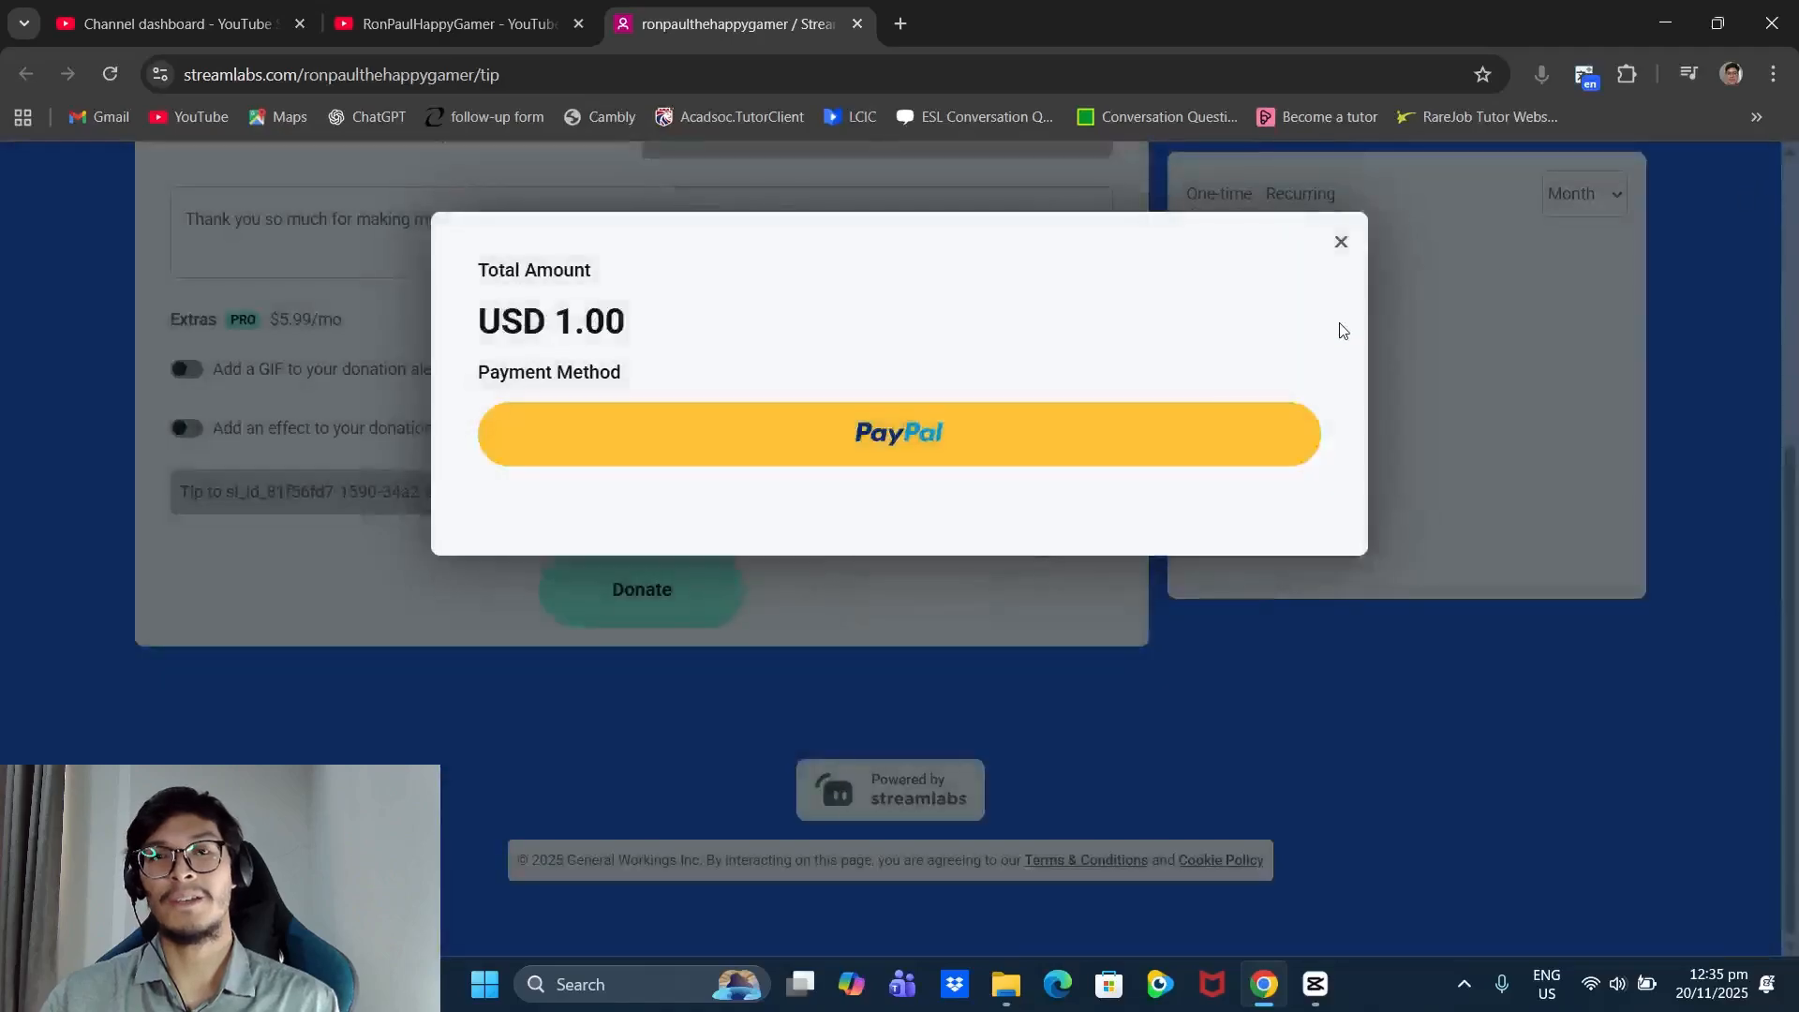
pyautogui.click(1342, 246)
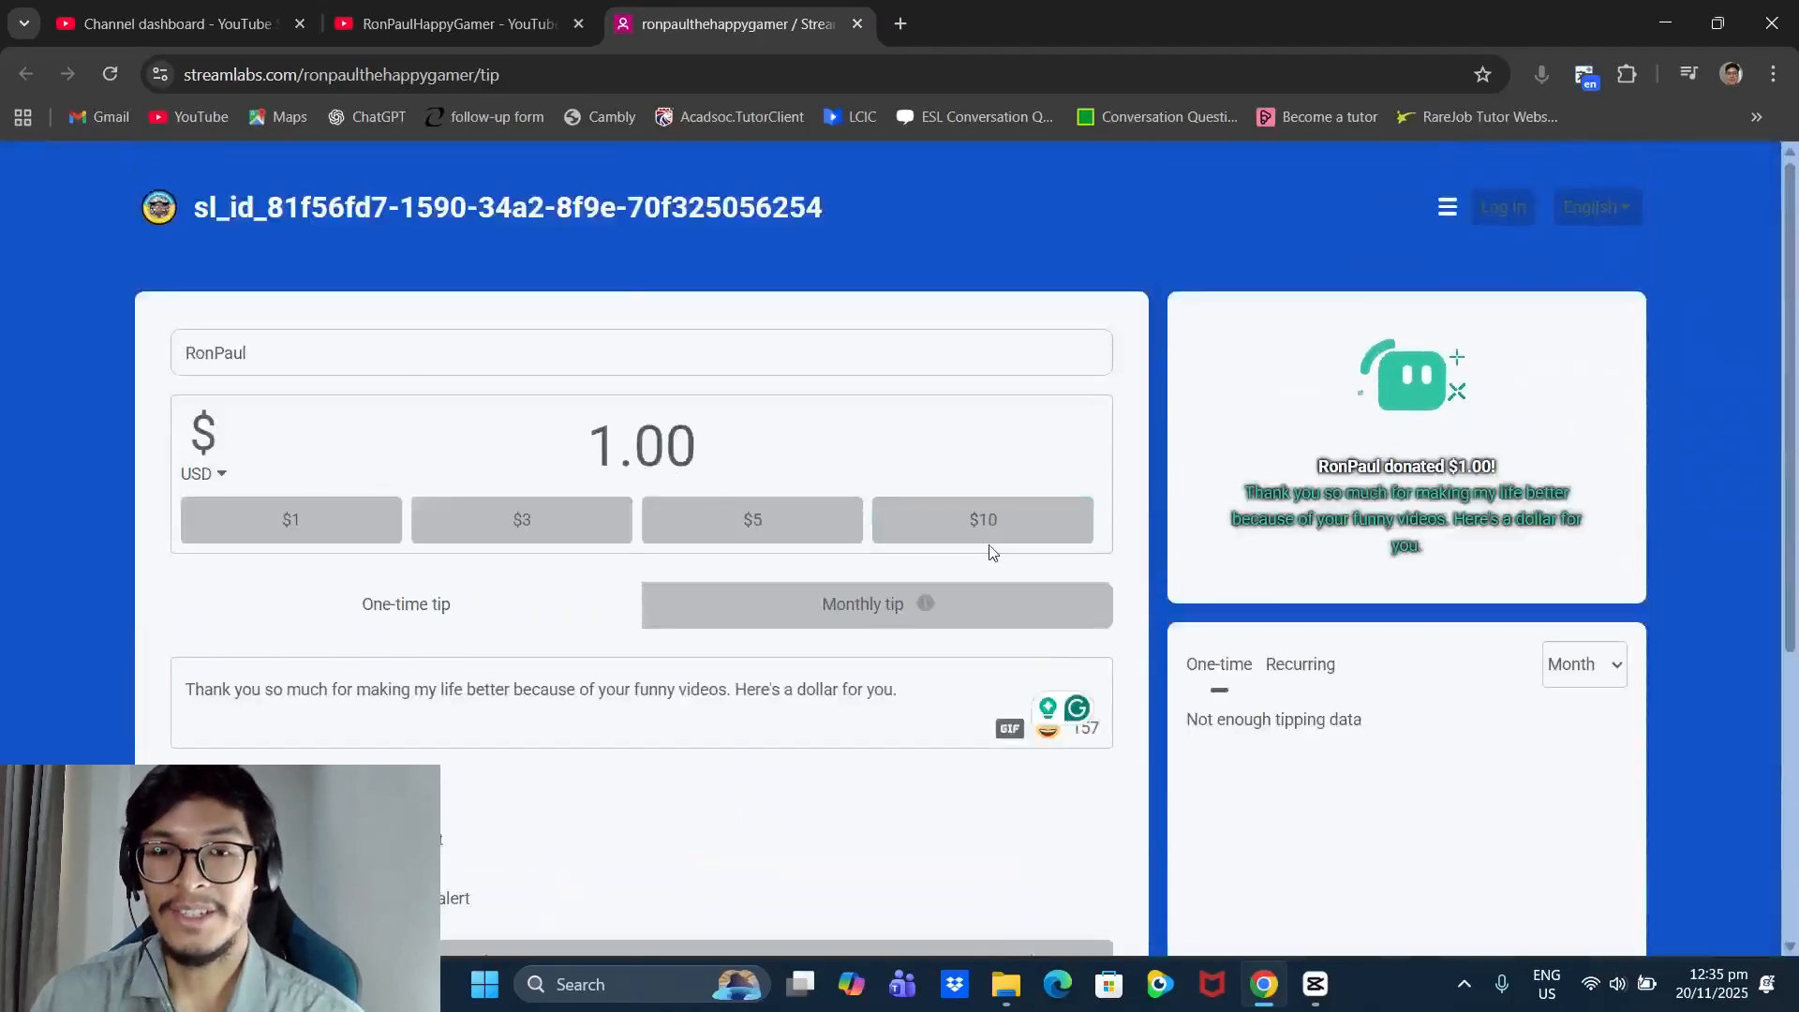
# - Examine the one-time tipping data for the Week, All Time and Month periods
pyautogui.scroll(-3, 974, 538)
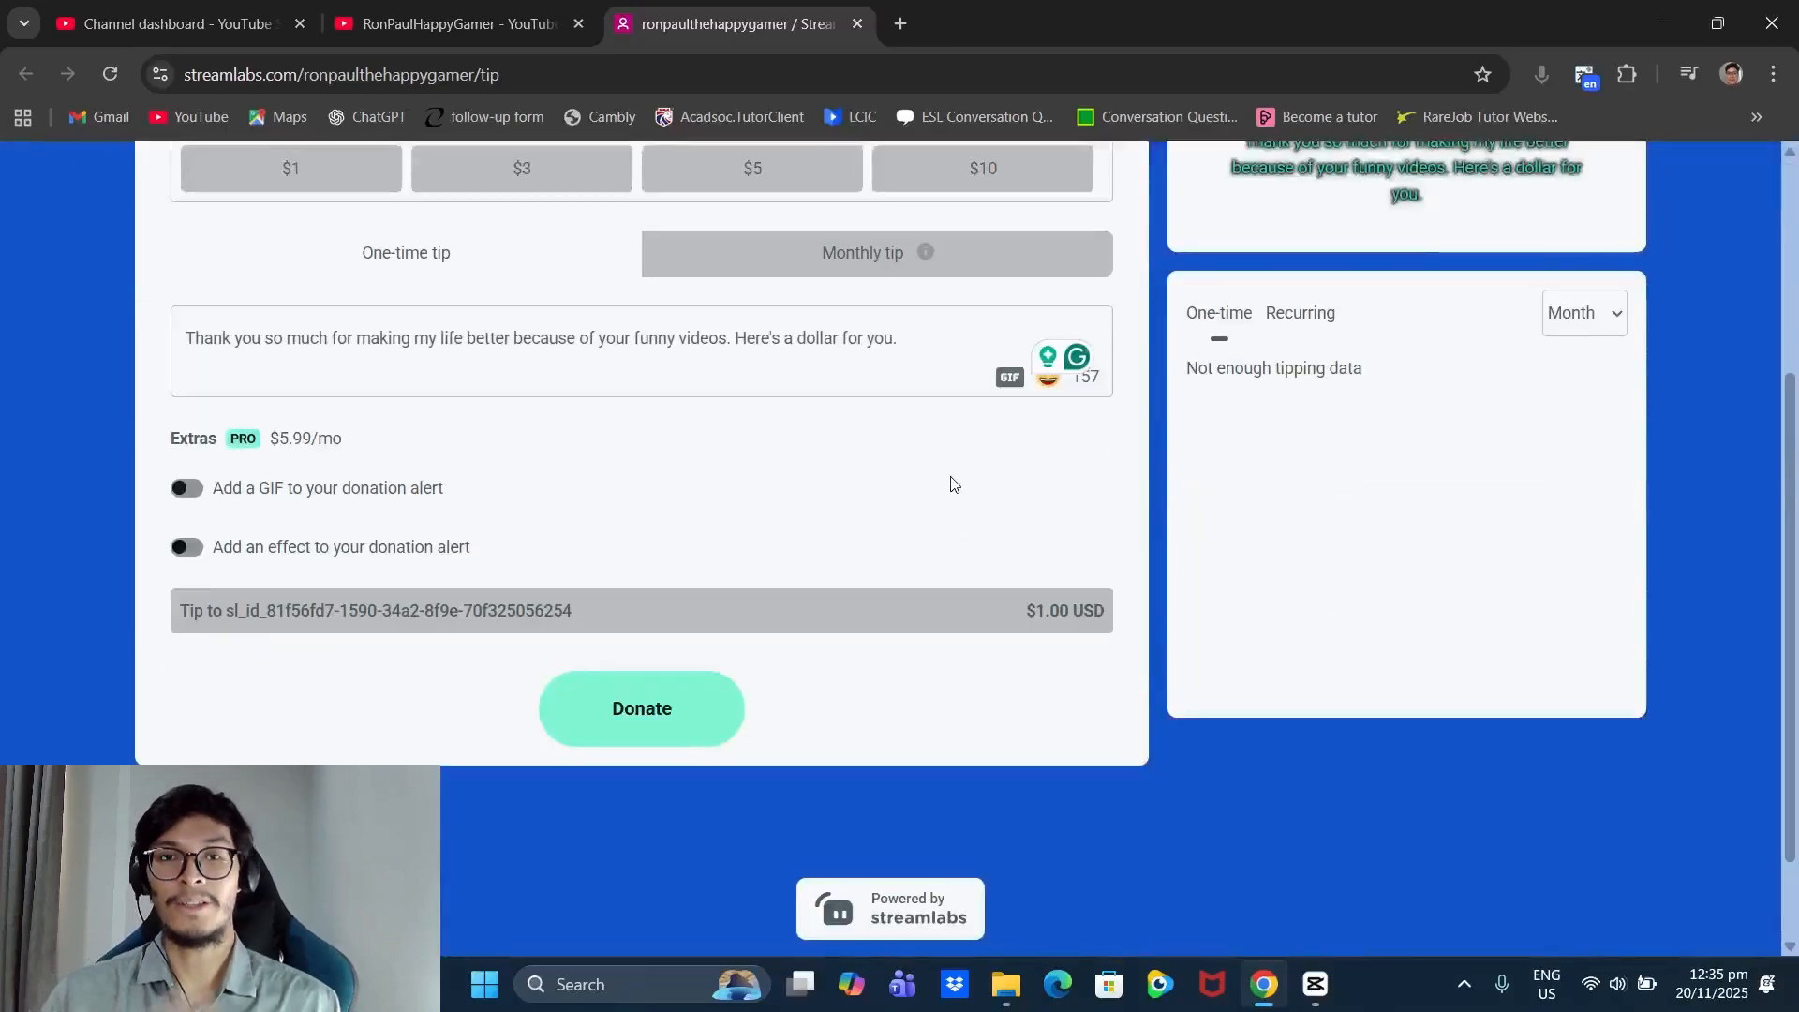
pyautogui.scroll(3, 940, 484)
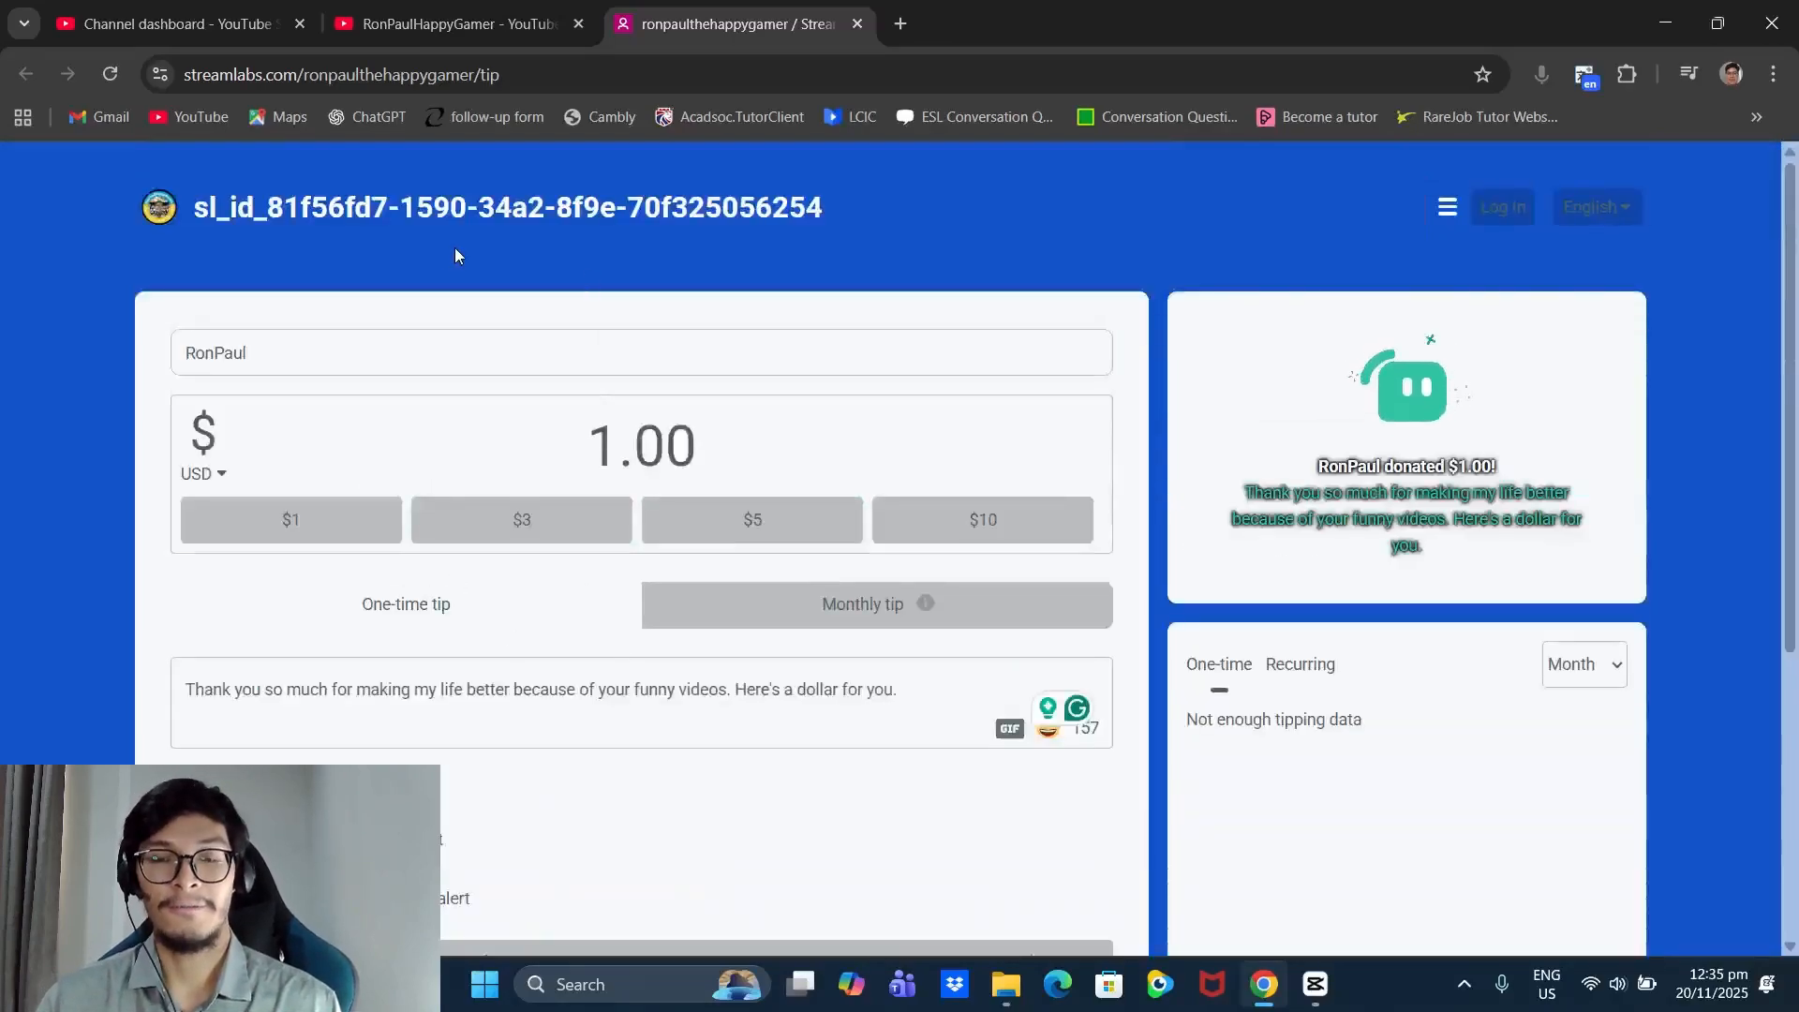
pyautogui.scroll(-3, 811, 471)
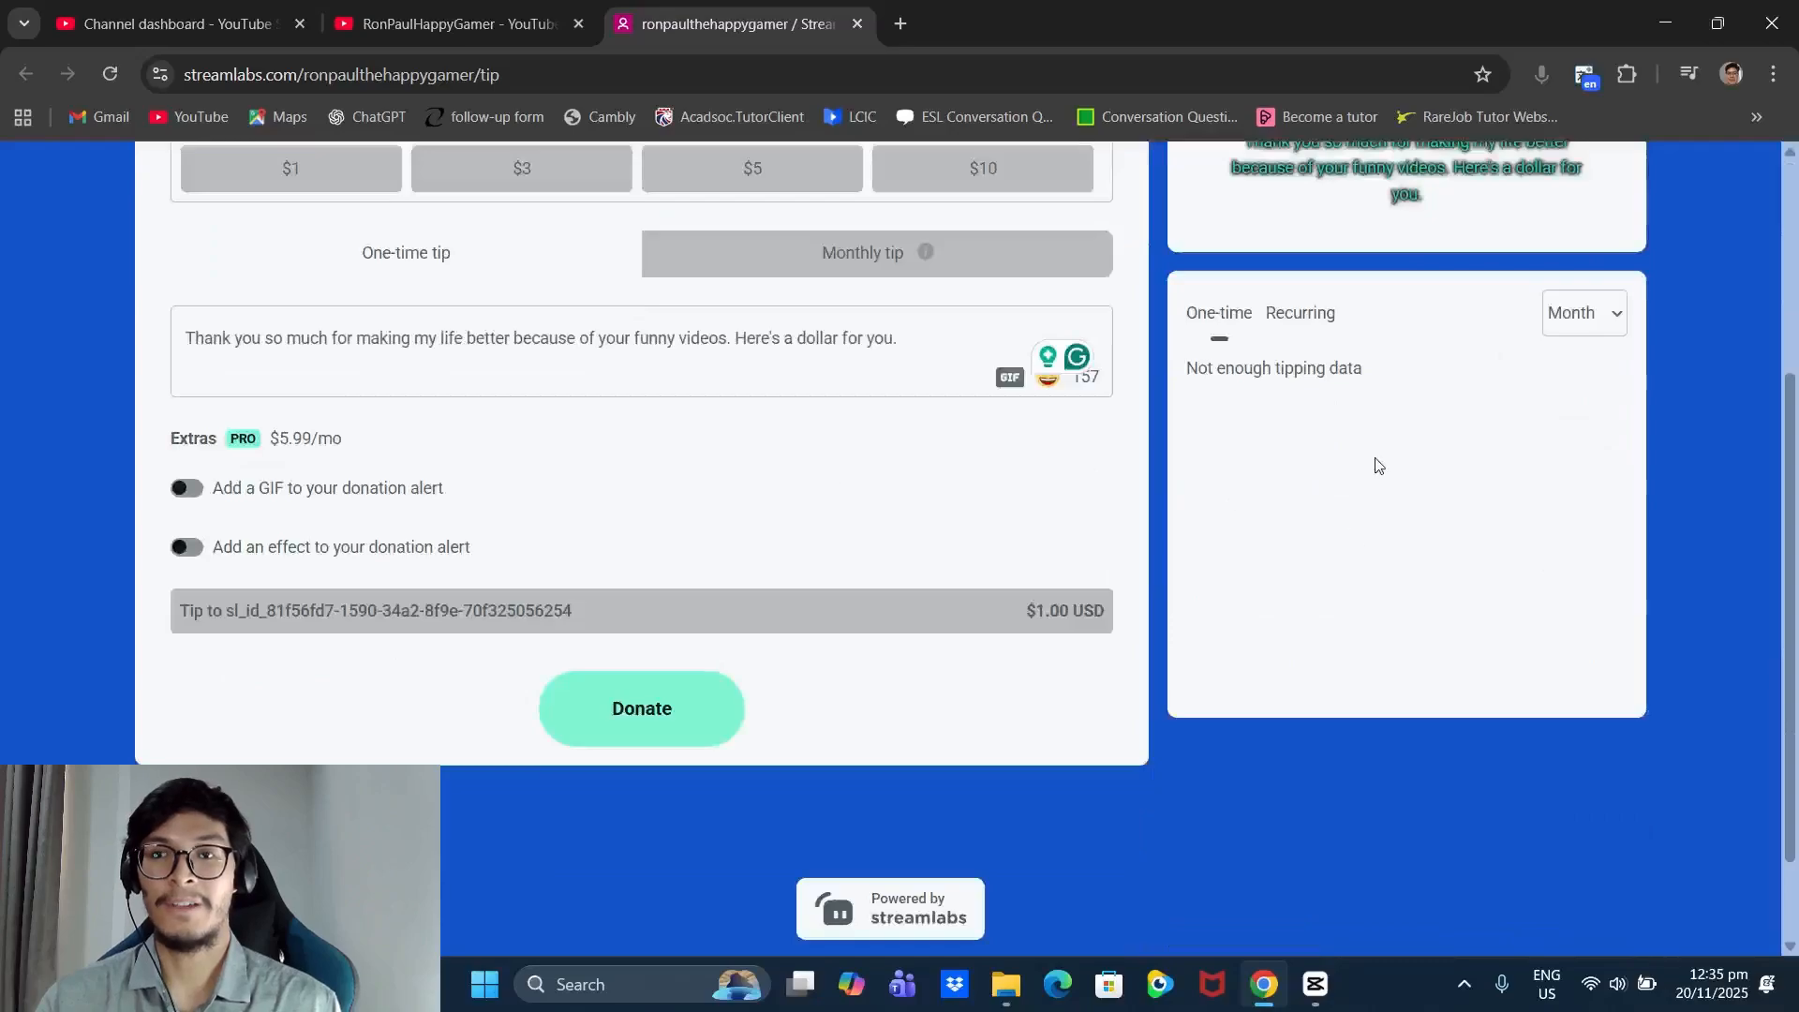
pyautogui.click(1571, 317)
pyautogui.click(1576, 378)
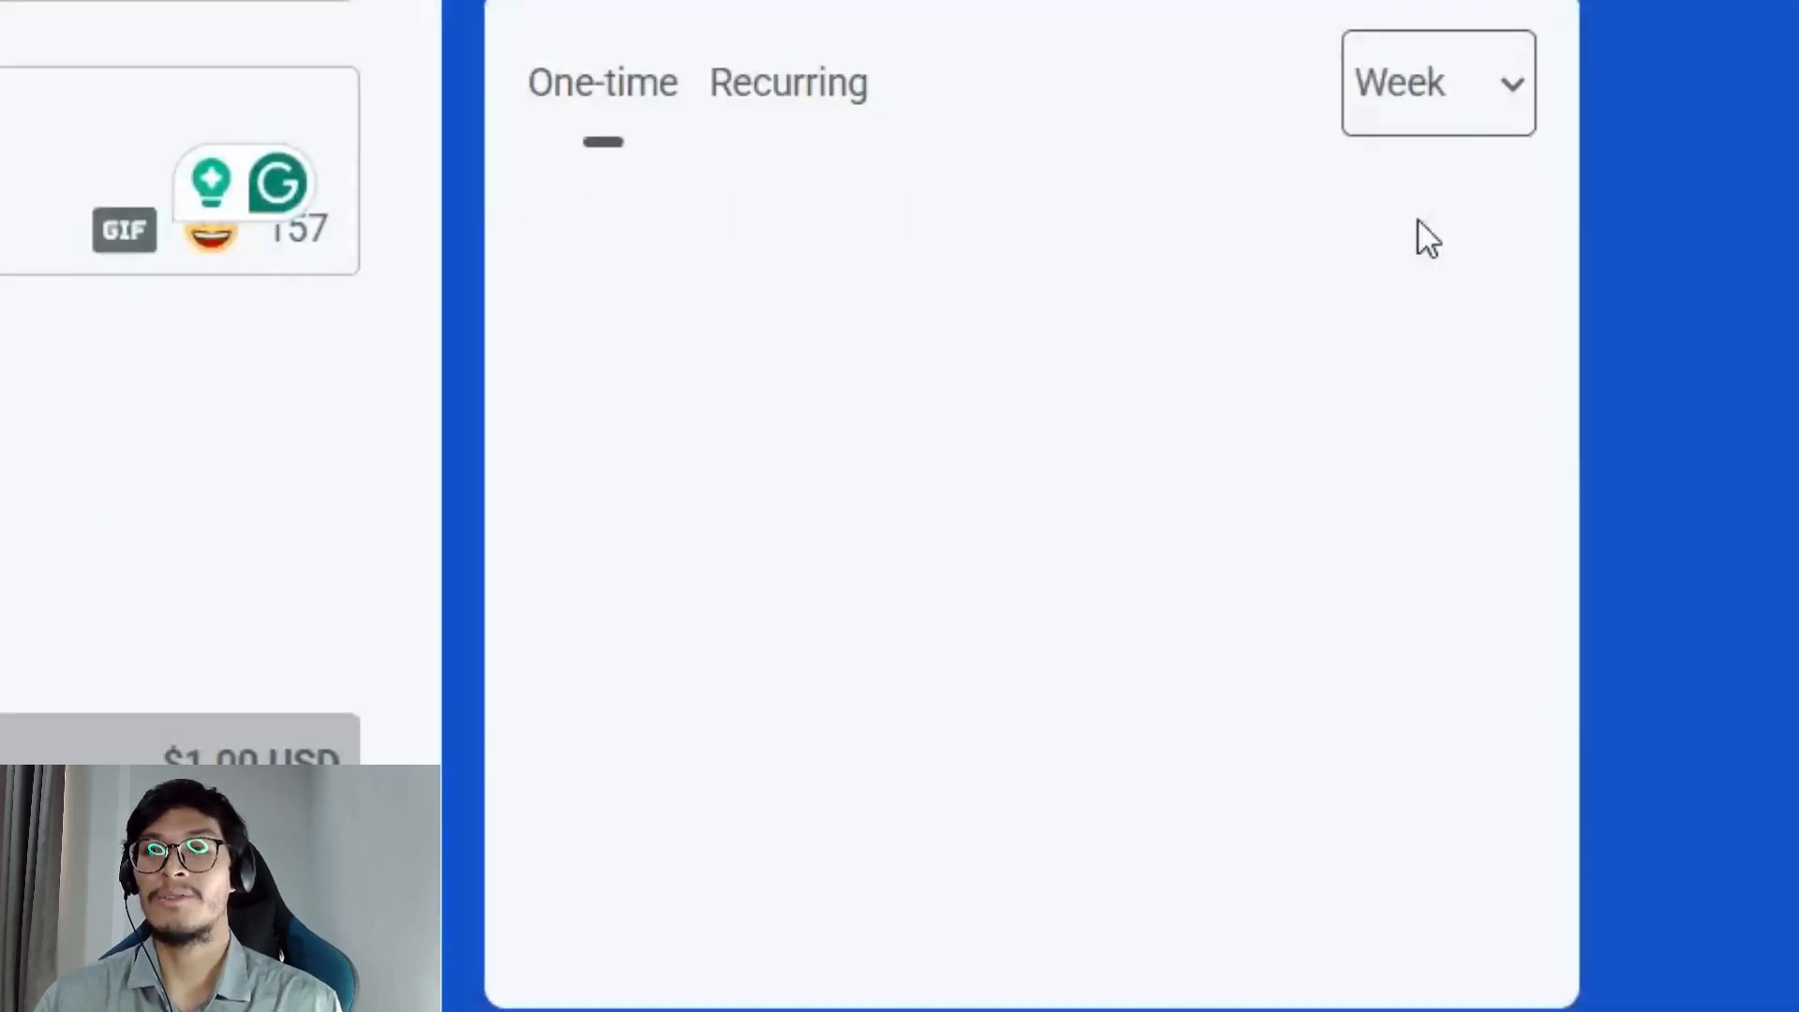
pyautogui.click(1461, 120)
pyautogui.click(1422, 281)
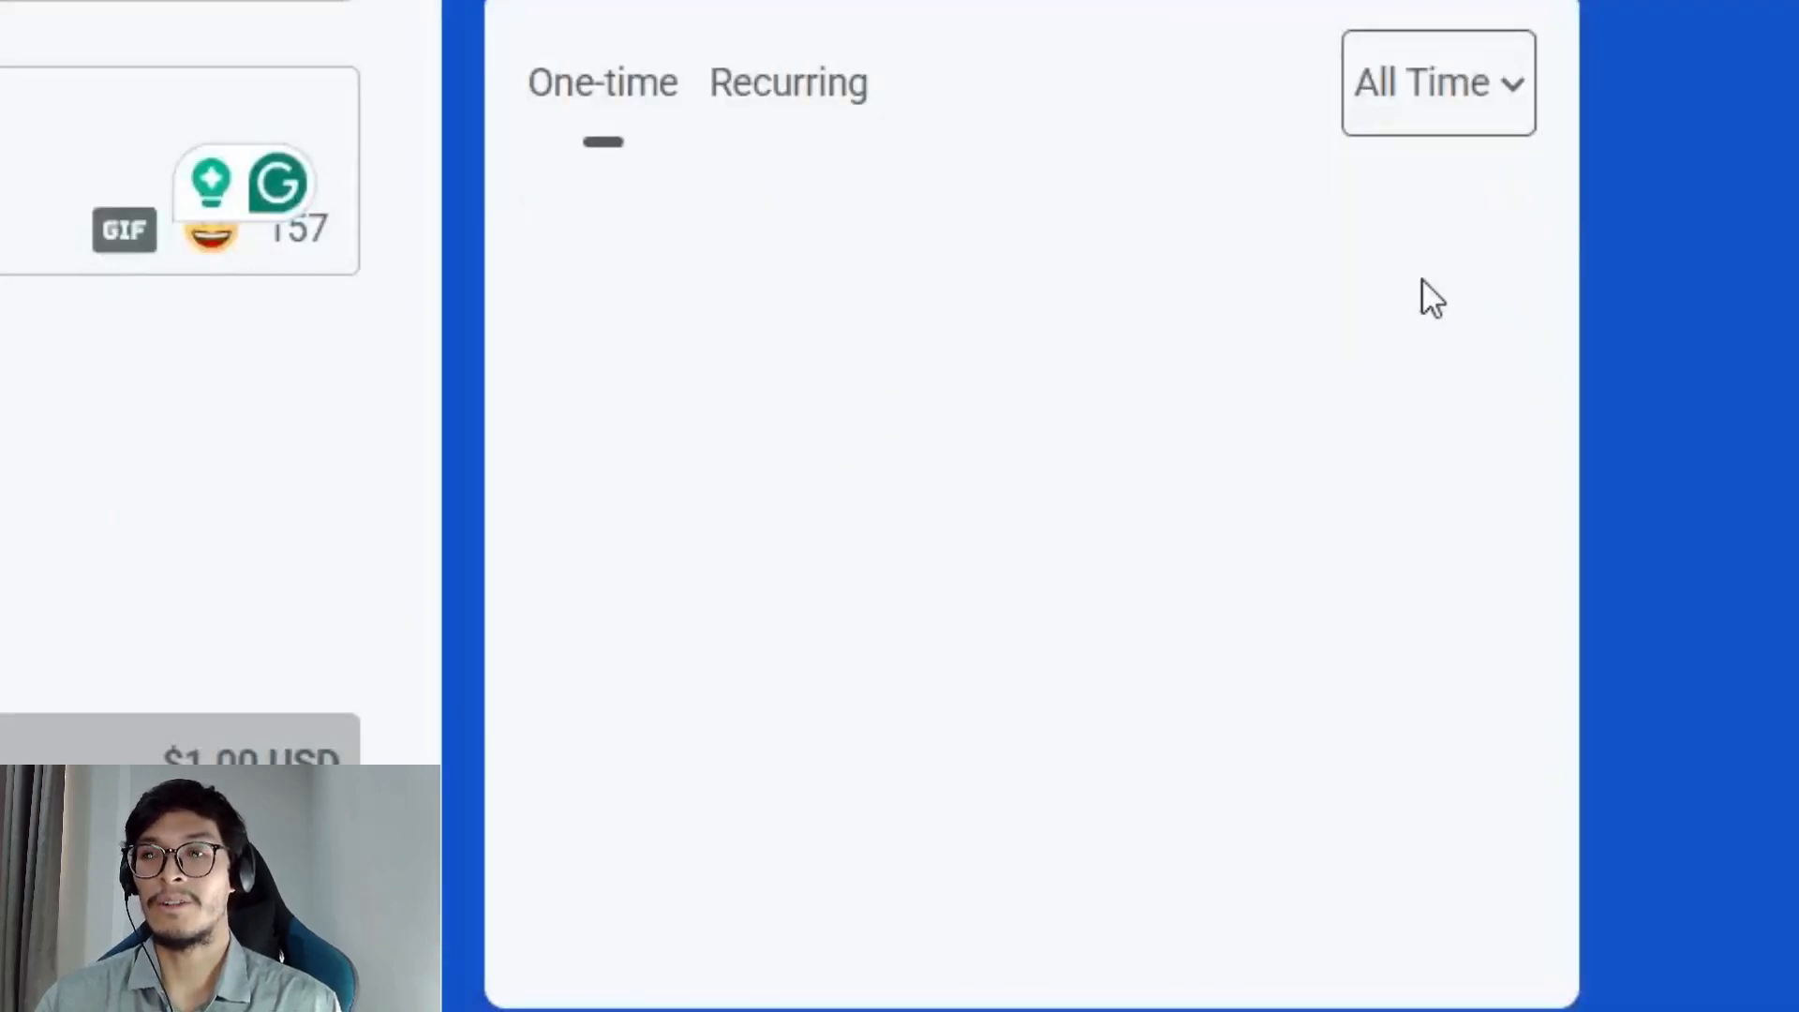
pyautogui.click(1458, 84)
pyautogui.click(1424, 172)
pyautogui.click(1478, 77)
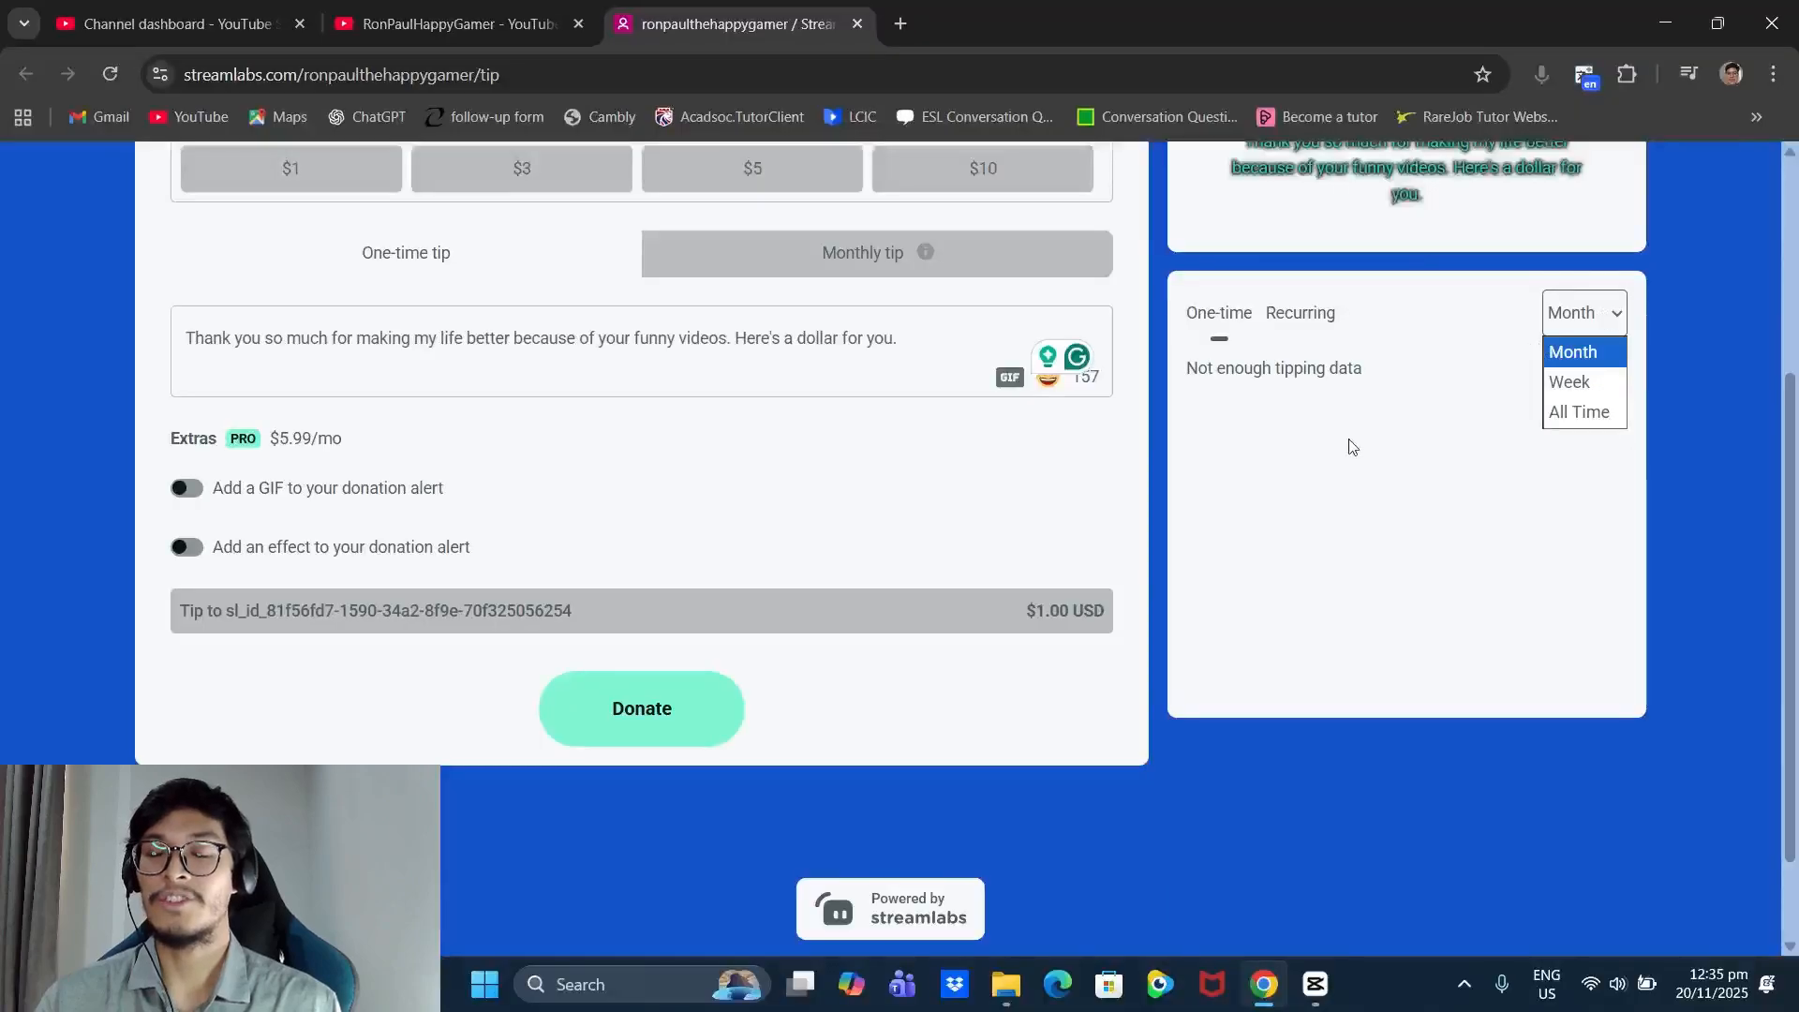
# - Show the one-time tipping data by Week again, and set its period to All Time
pyautogui.scroll(1, 1570, 417)
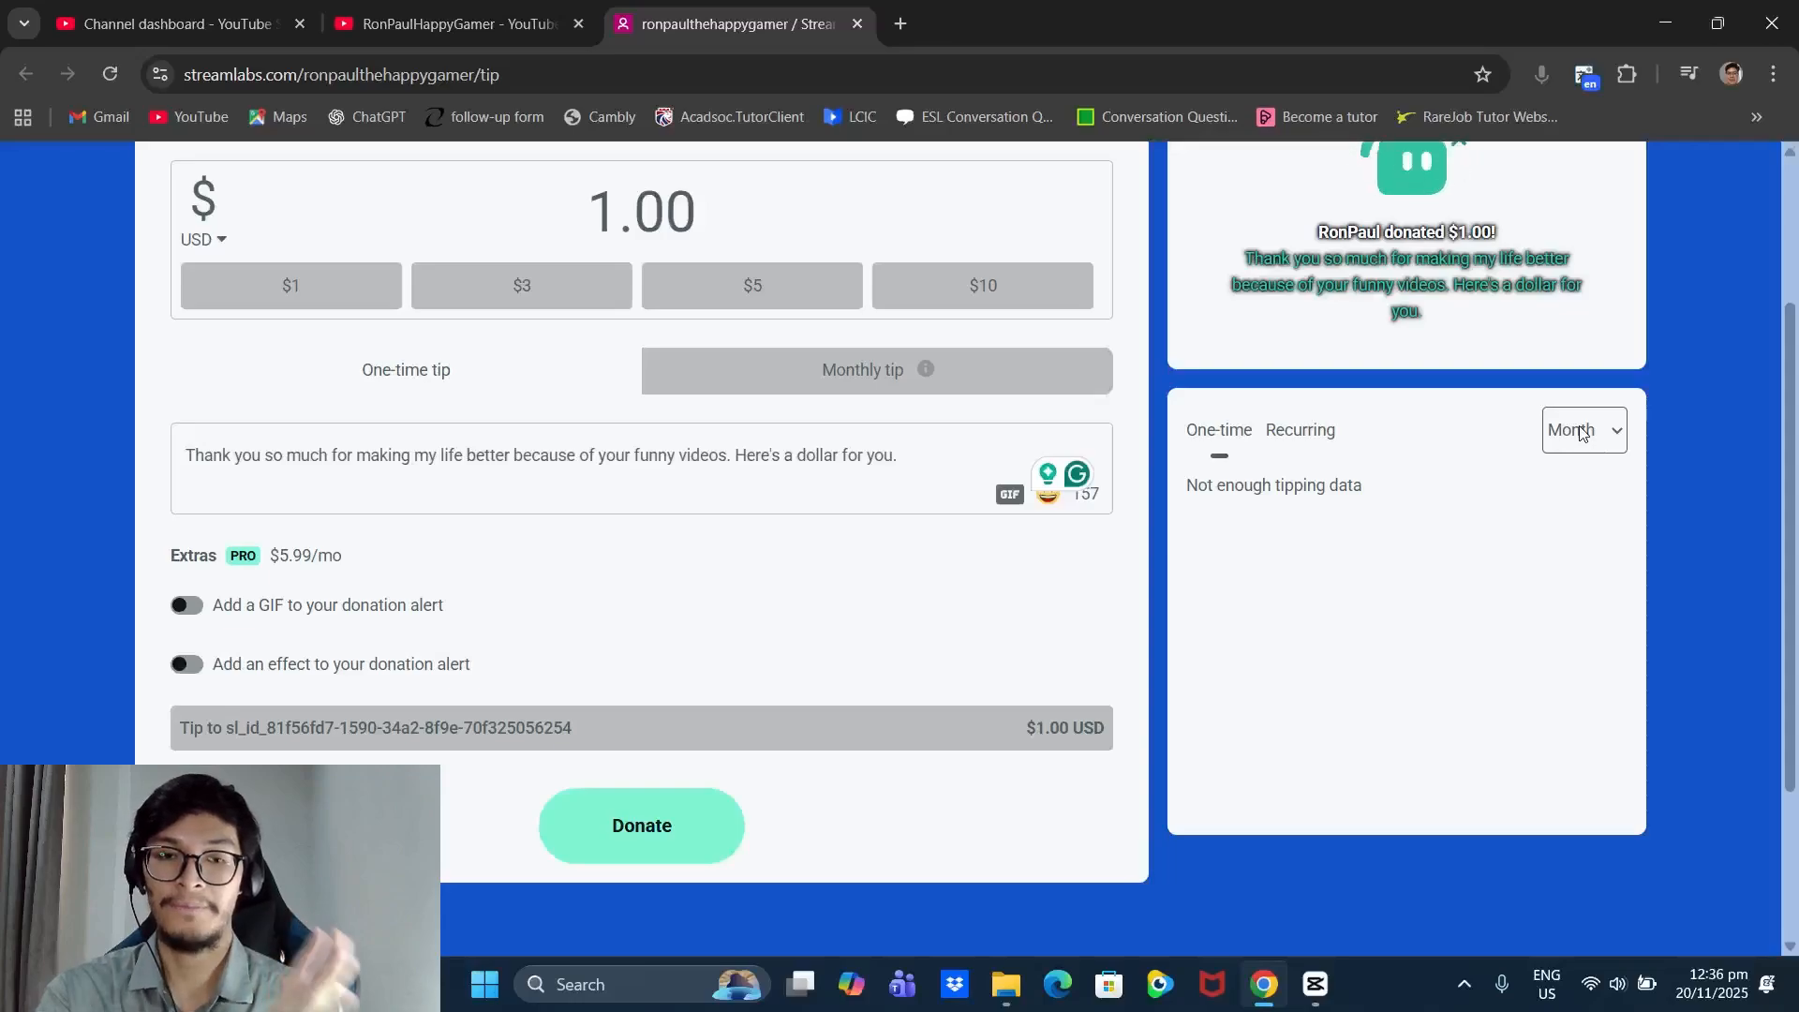
pyautogui.click(1580, 432)
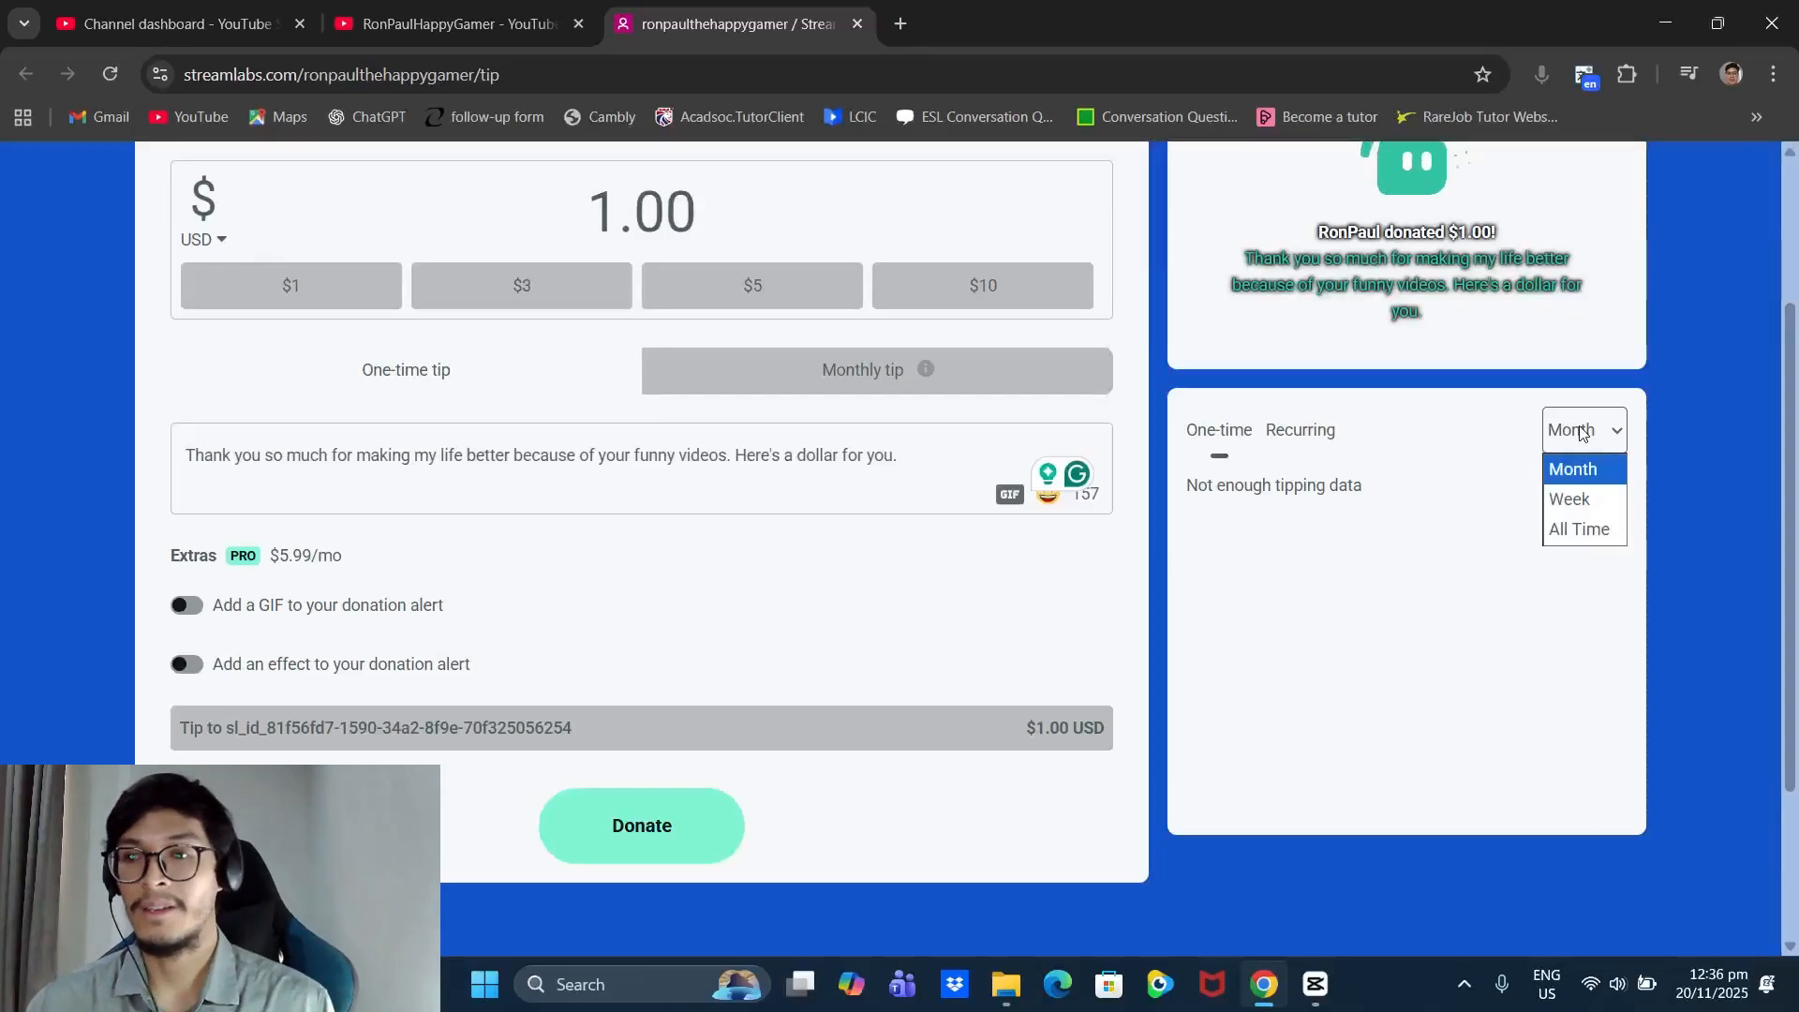
pyautogui.click(1554, 501)
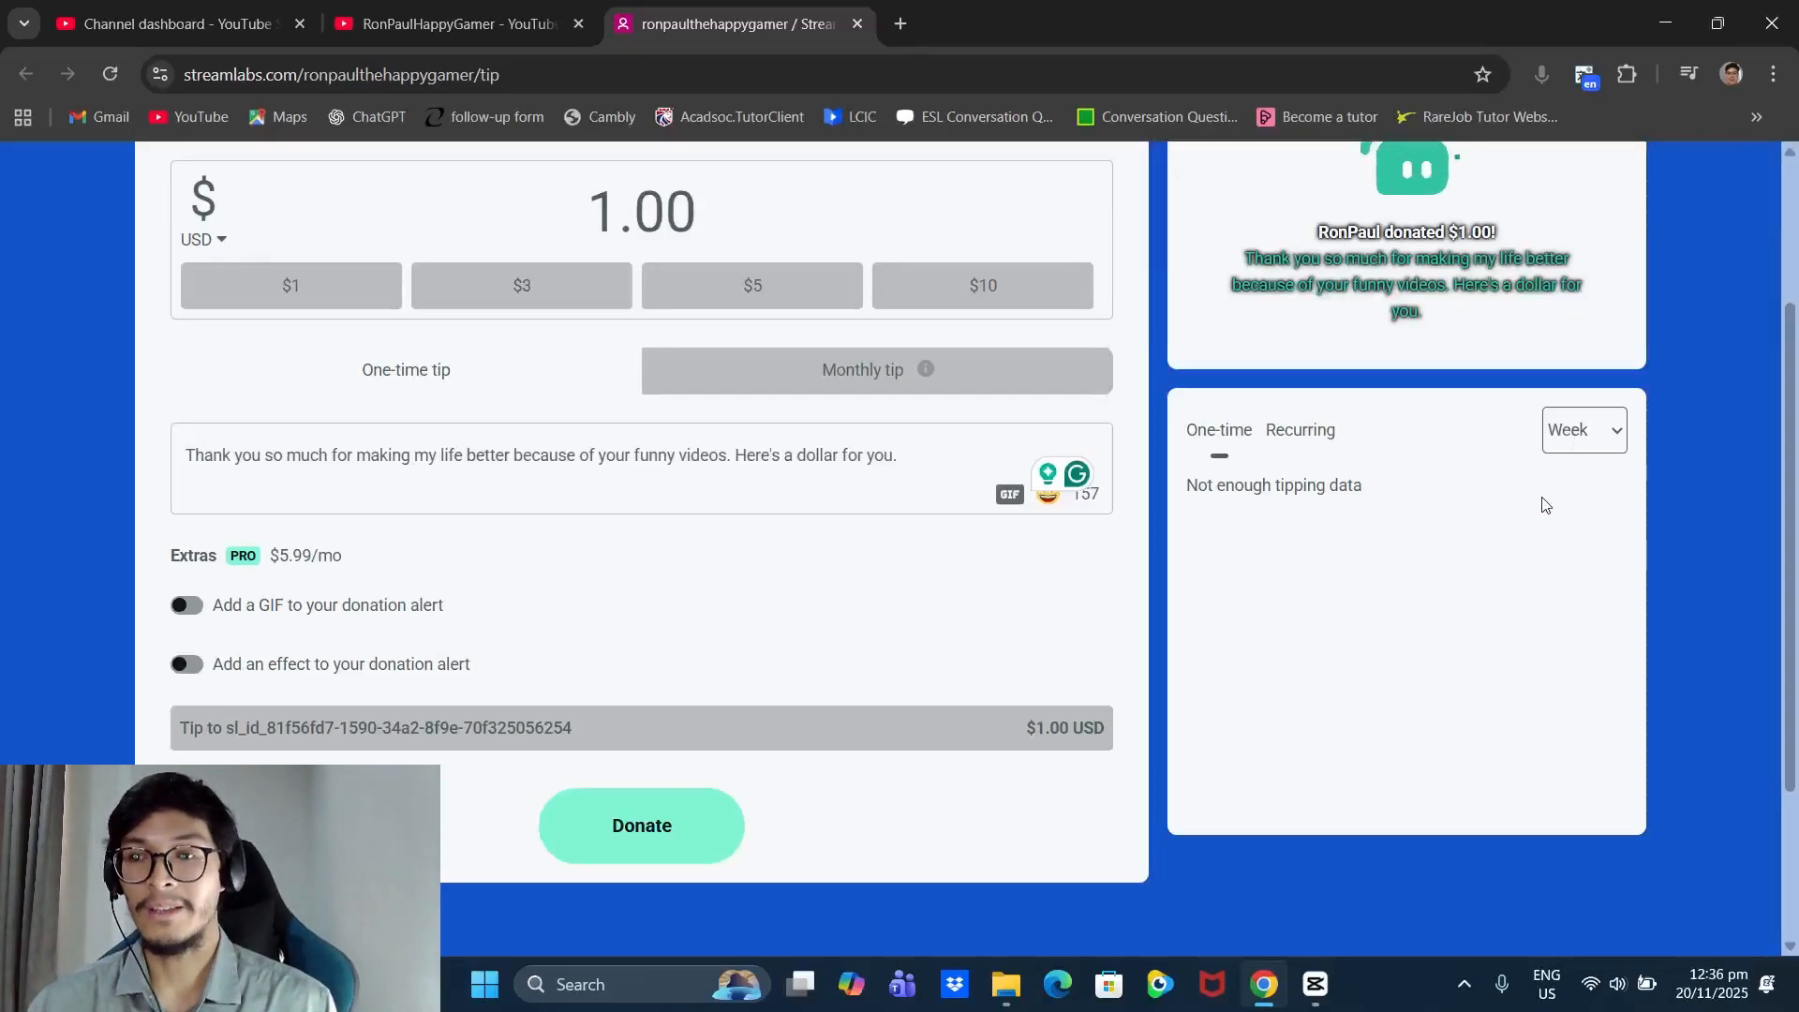
pyautogui.click(1593, 433)
pyautogui.click(1582, 529)
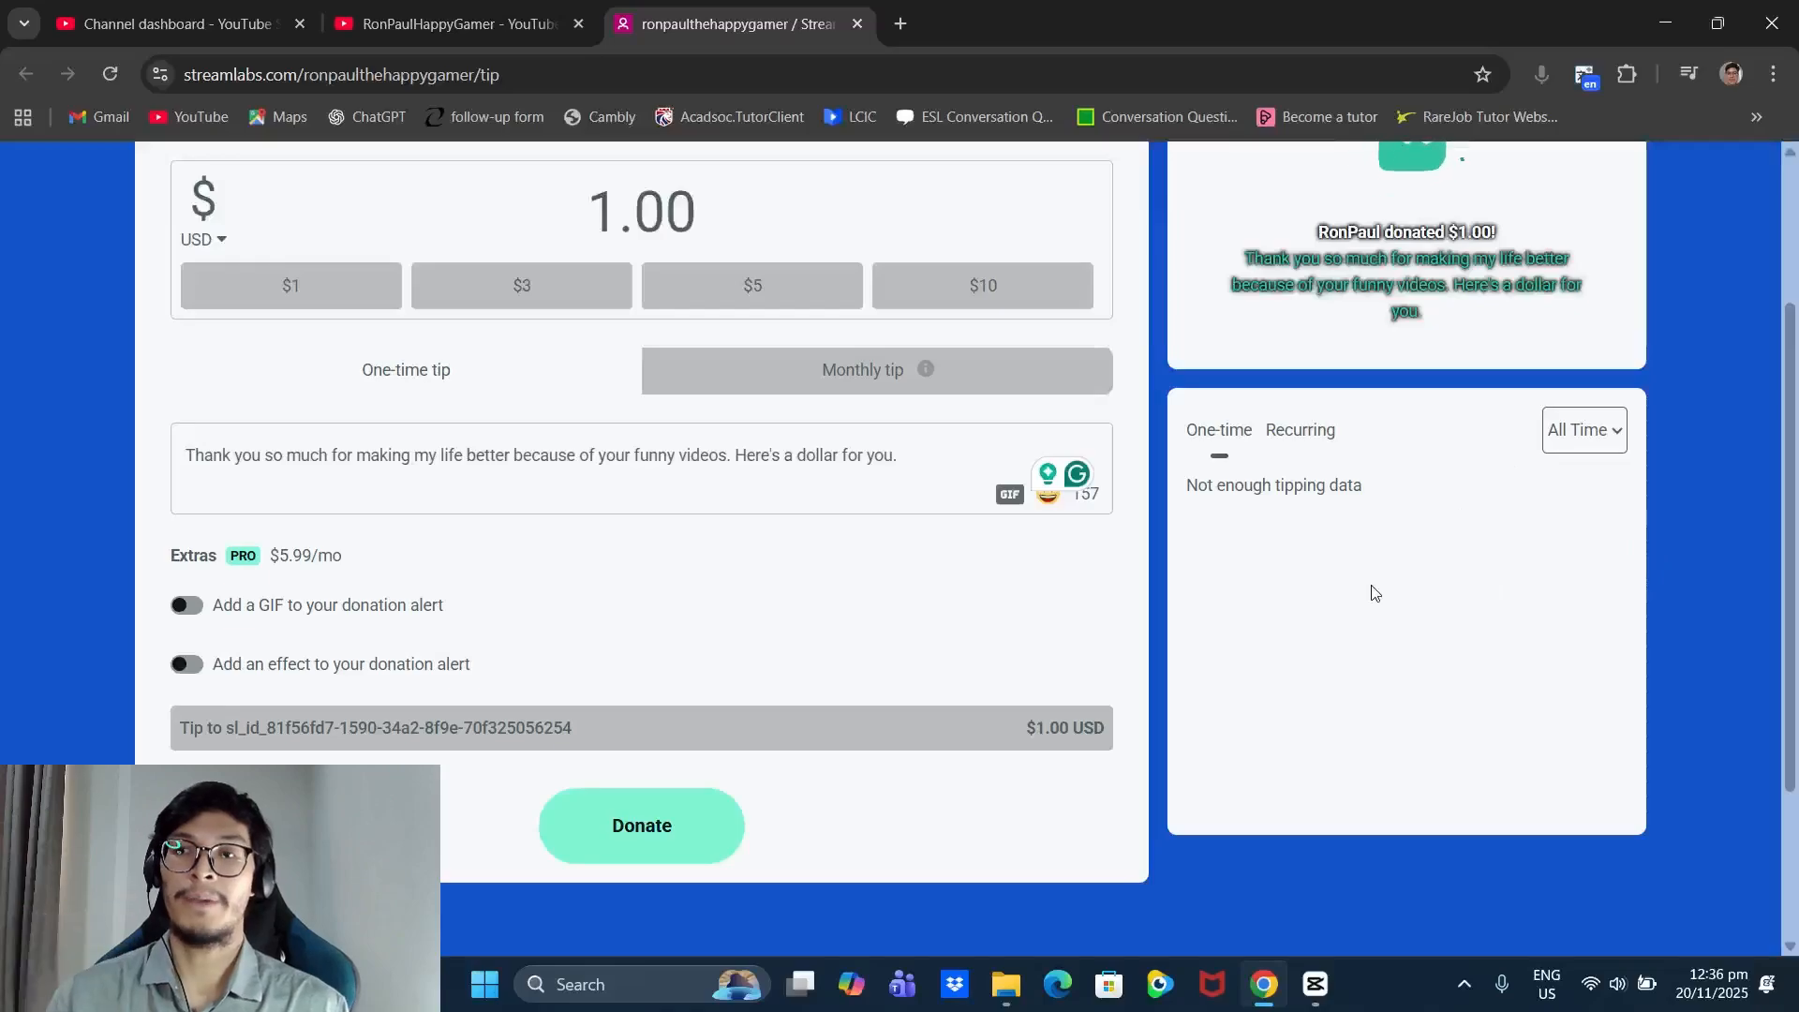
pyautogui.click(1565, 433)
pyautogui.click(1564, 433)
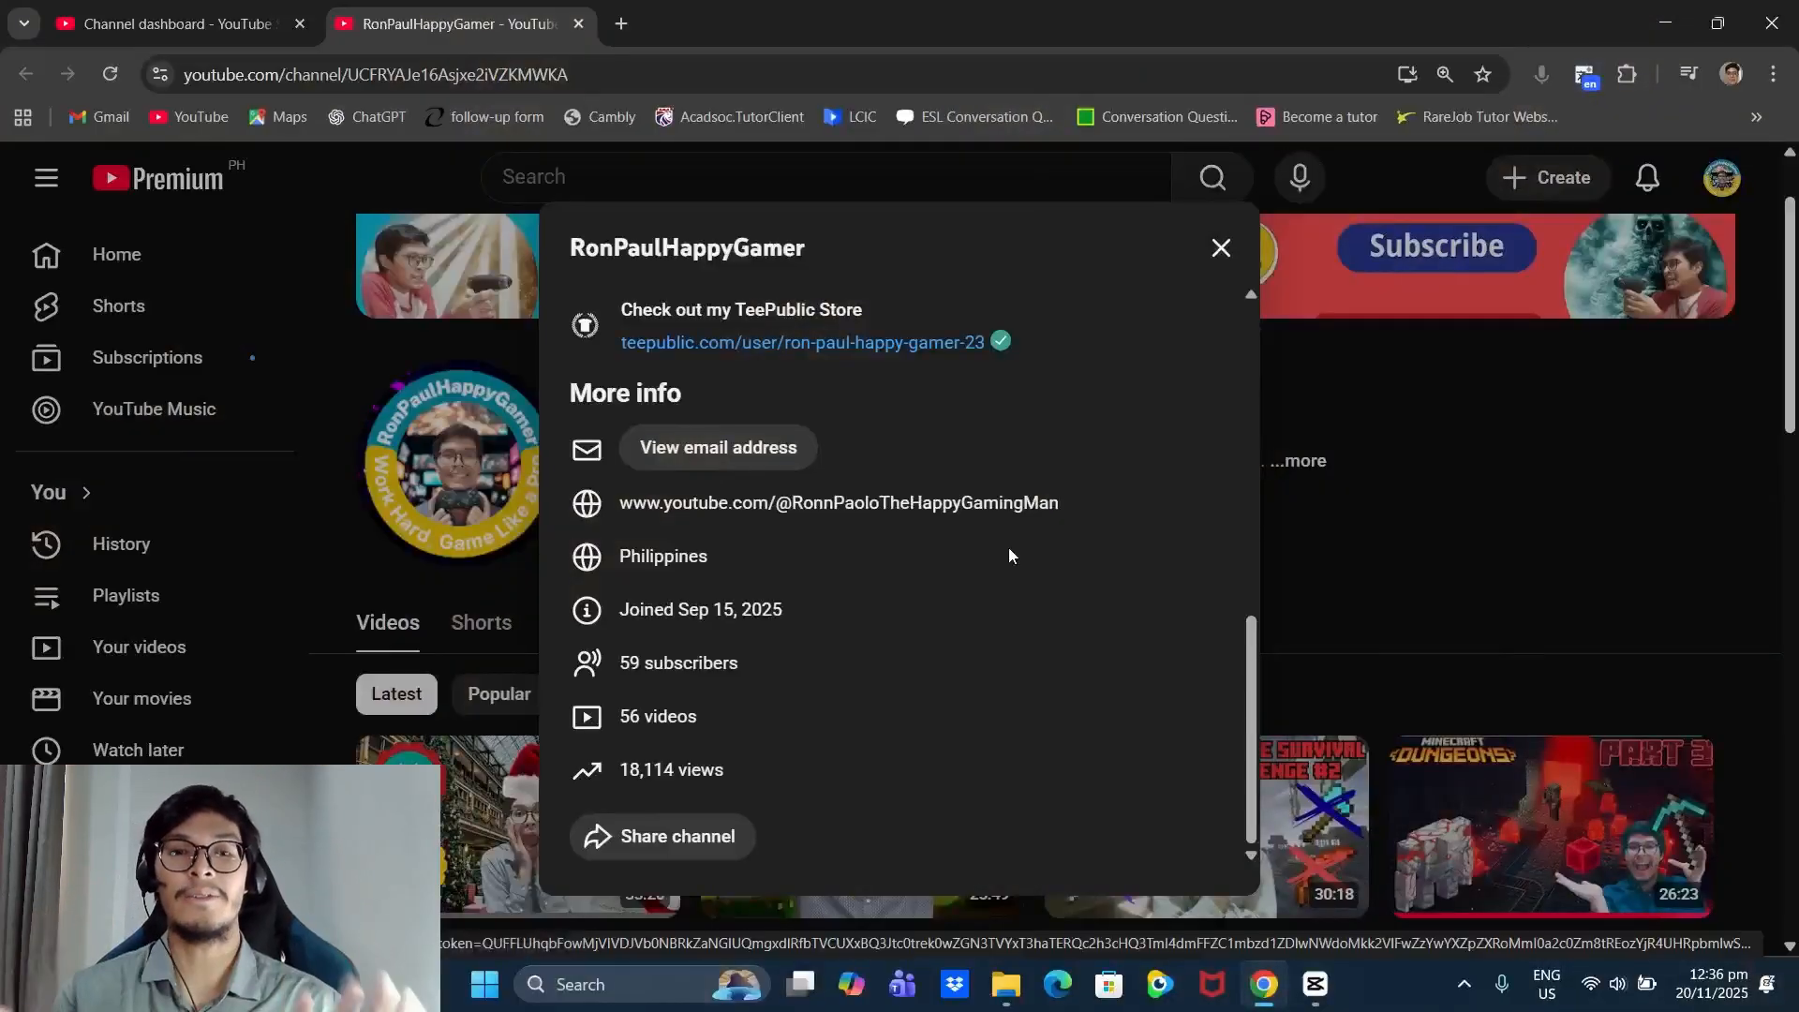
# - Look over the description and donation links in the YouTube channel's information, and close it to return to the channel page
pyautogui.scroll(6, 1008, 549)
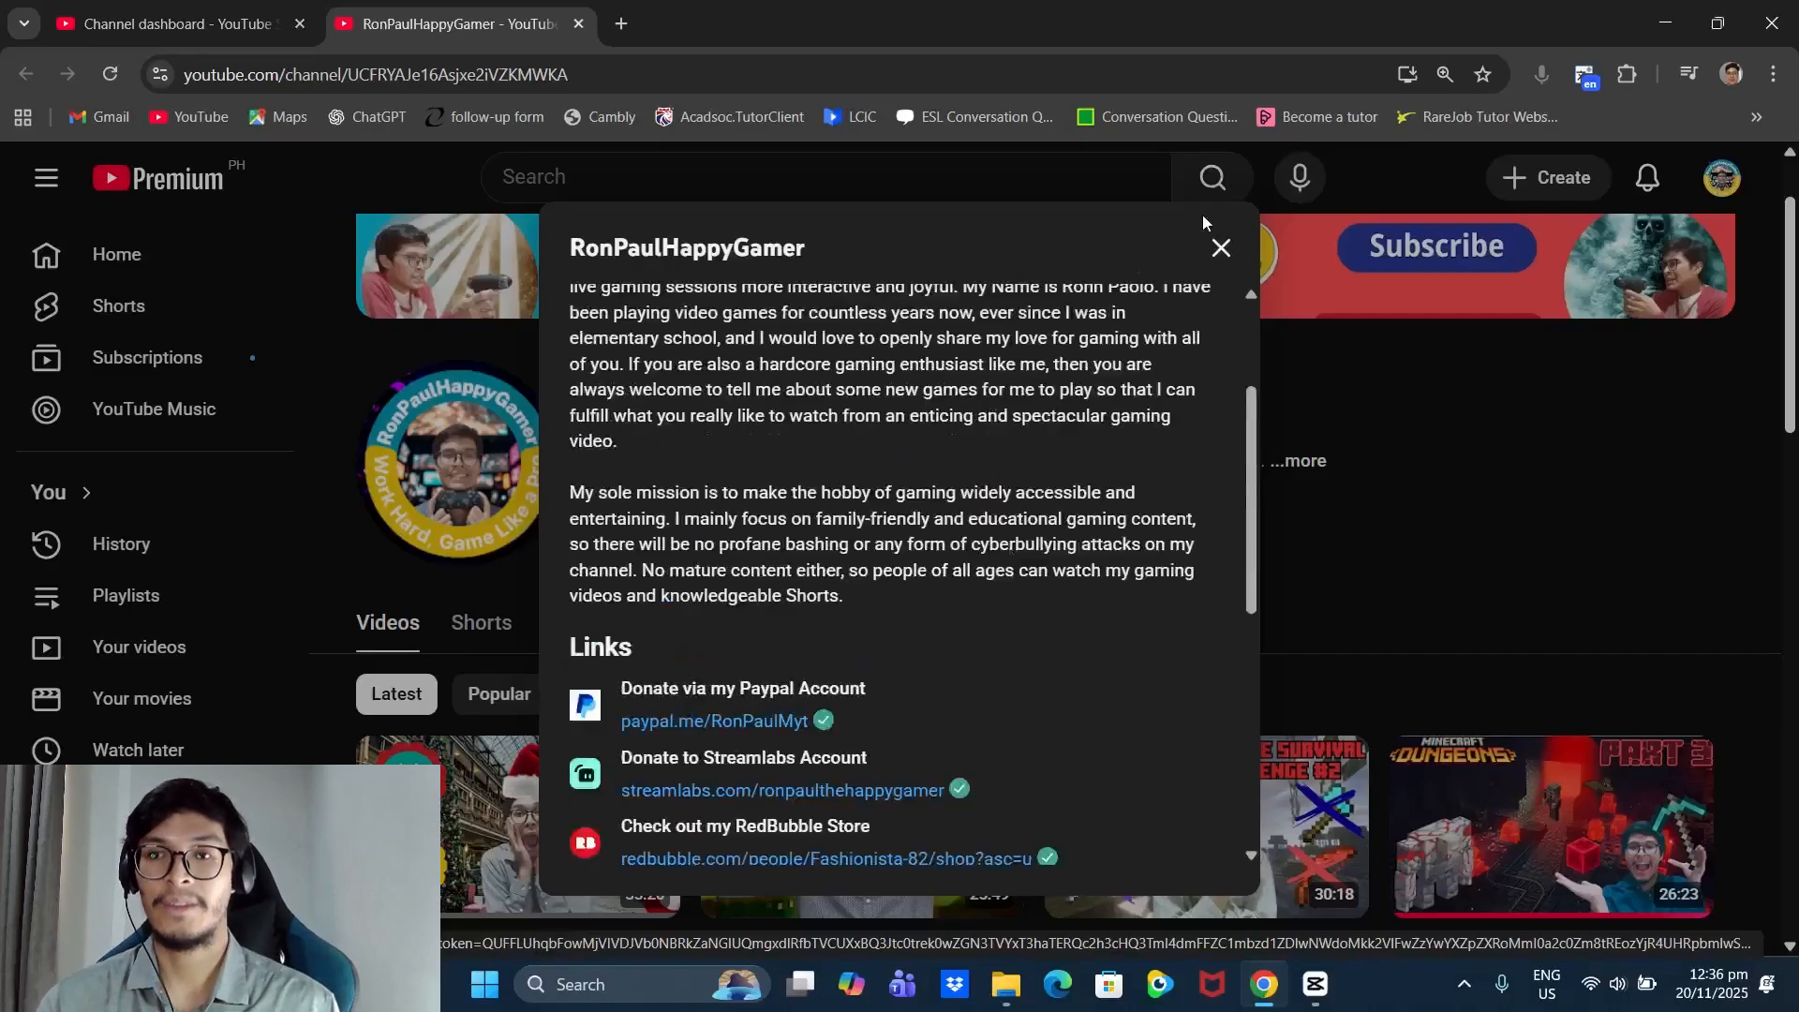
pyautogui.scroll(3, 1142, 383)
pyautogui.click(1221, 248)
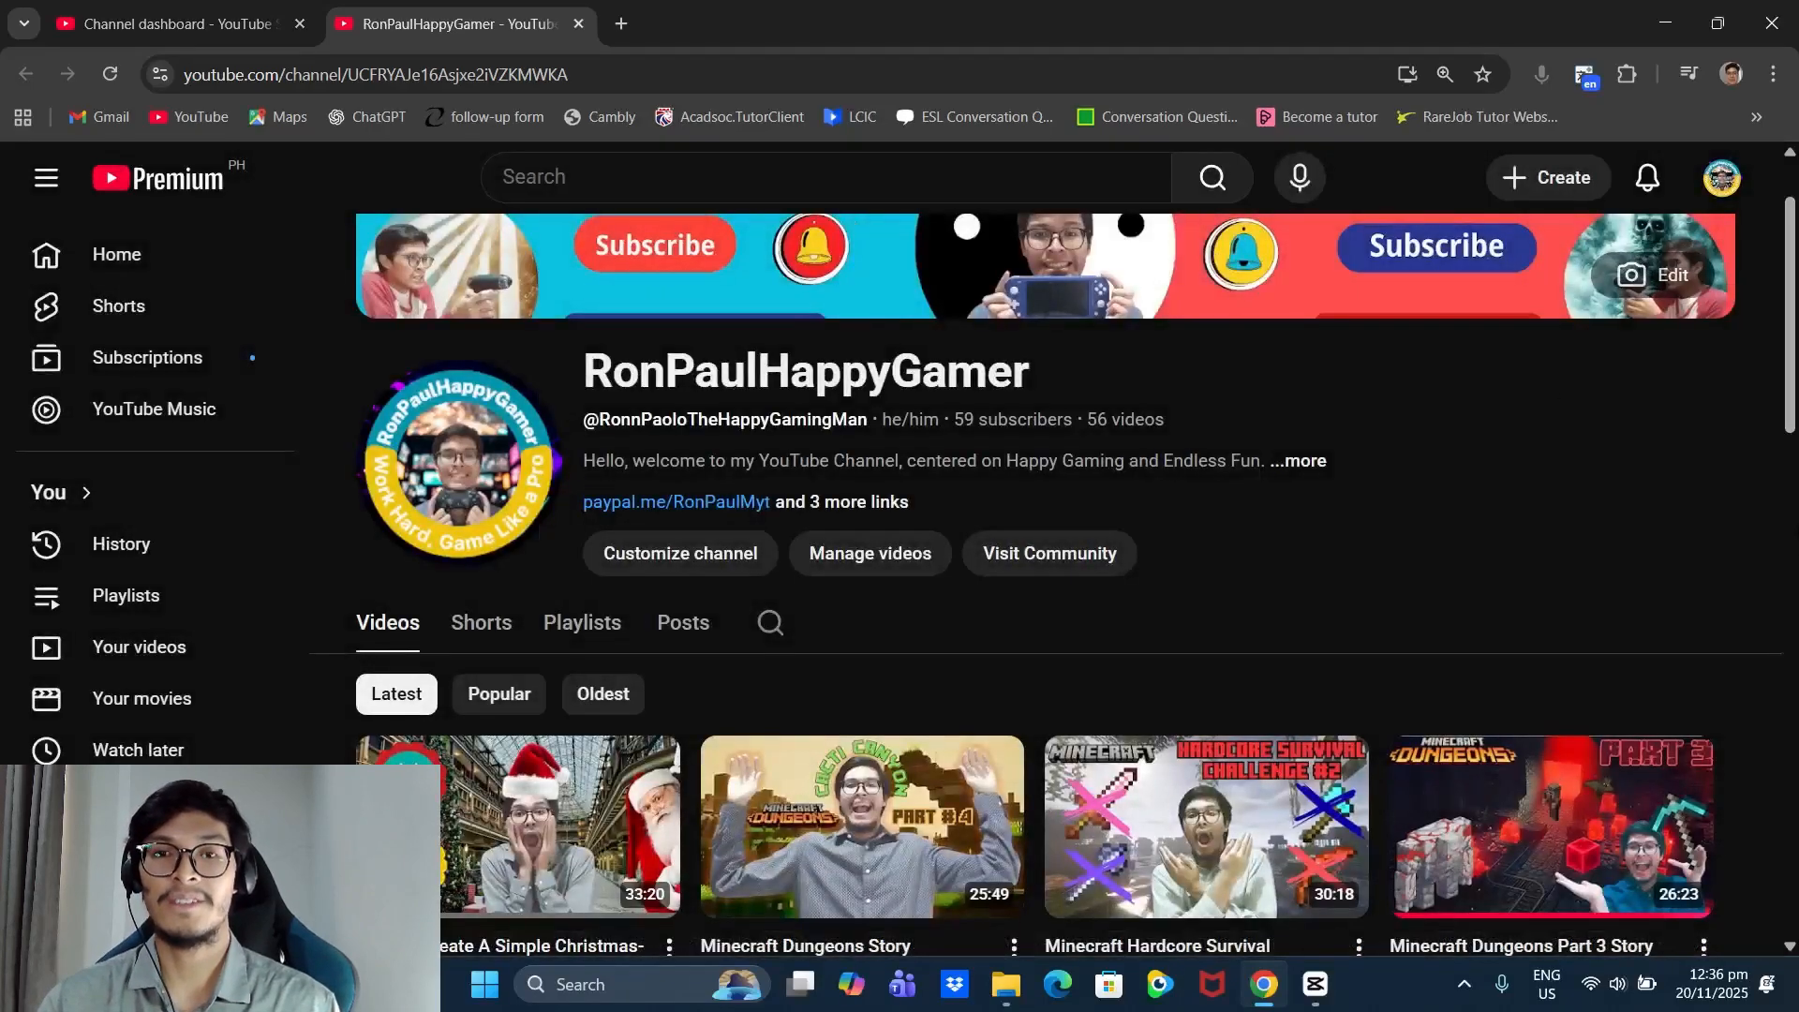